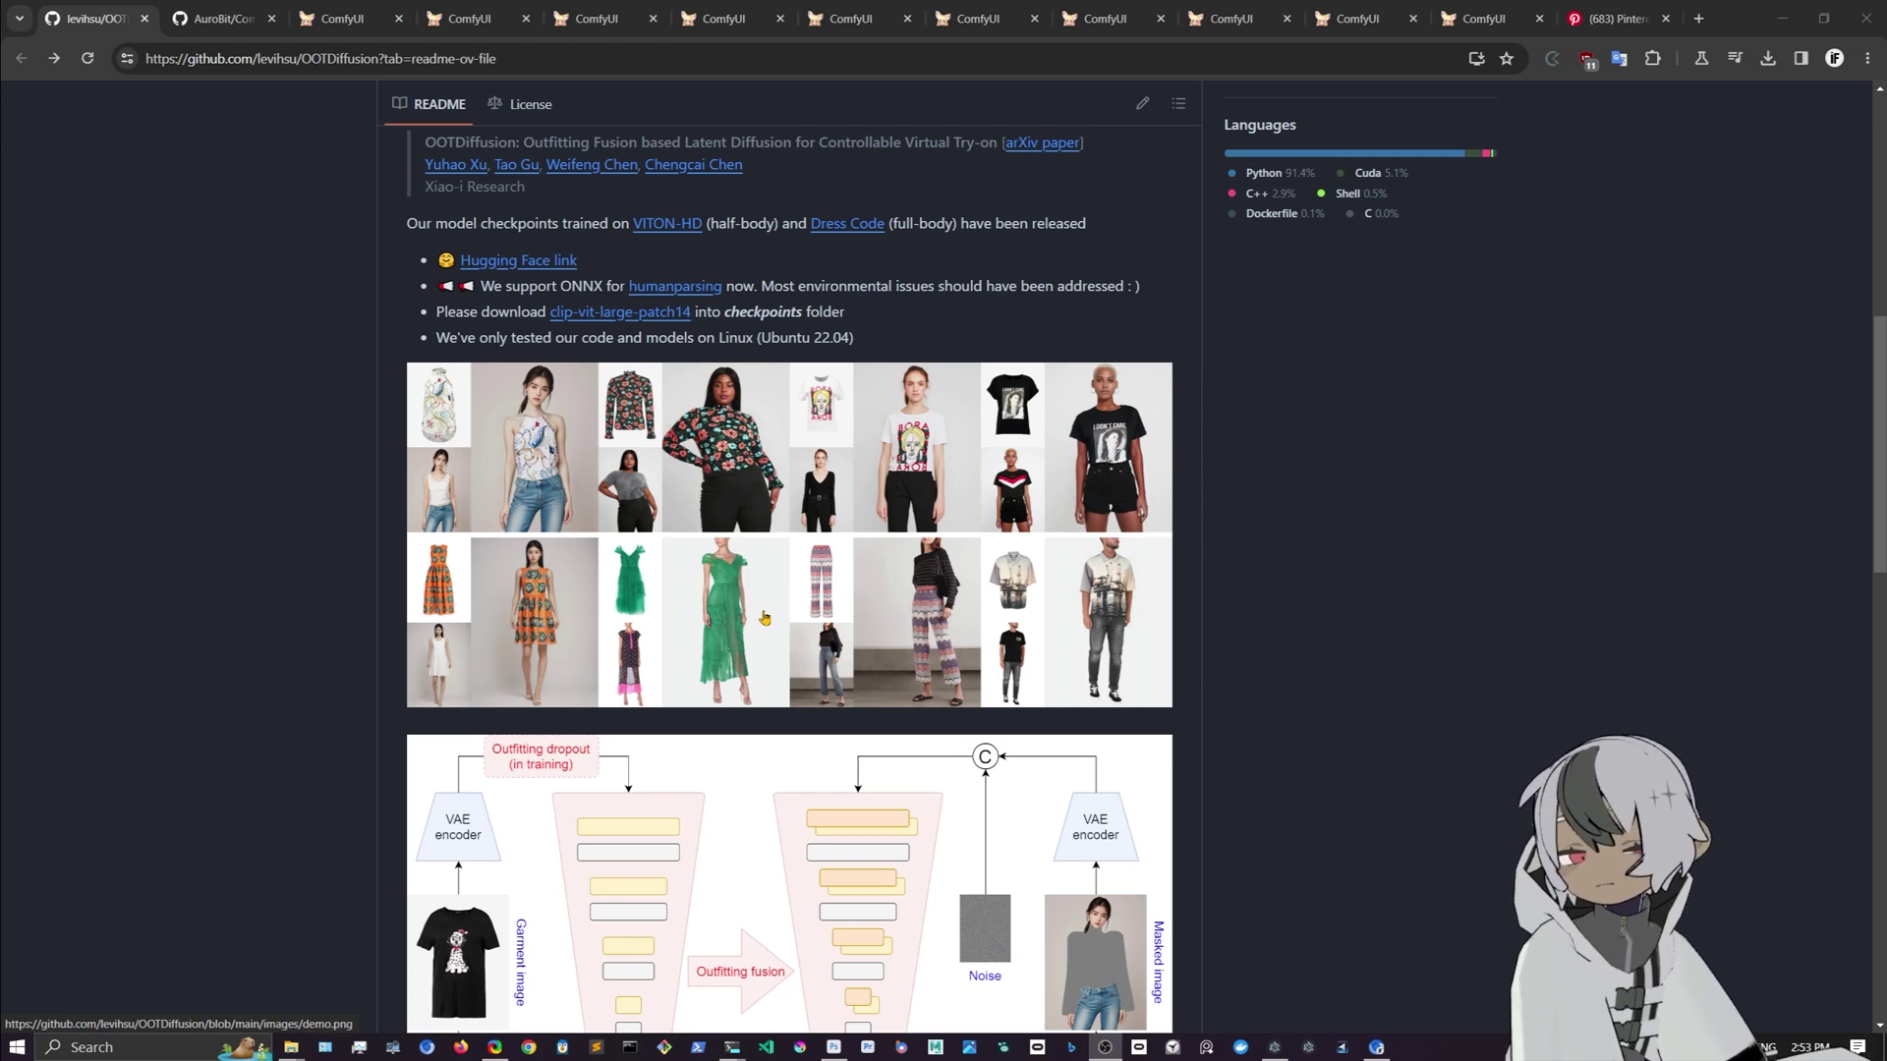
Step: Go to the AuroBit/ComfyUI-OOTDiffusion repository page and look over its top section
{"action": "scroll", "coordinate": [931, 563], "scroll_direction": "down", "scroll_amount": 6}
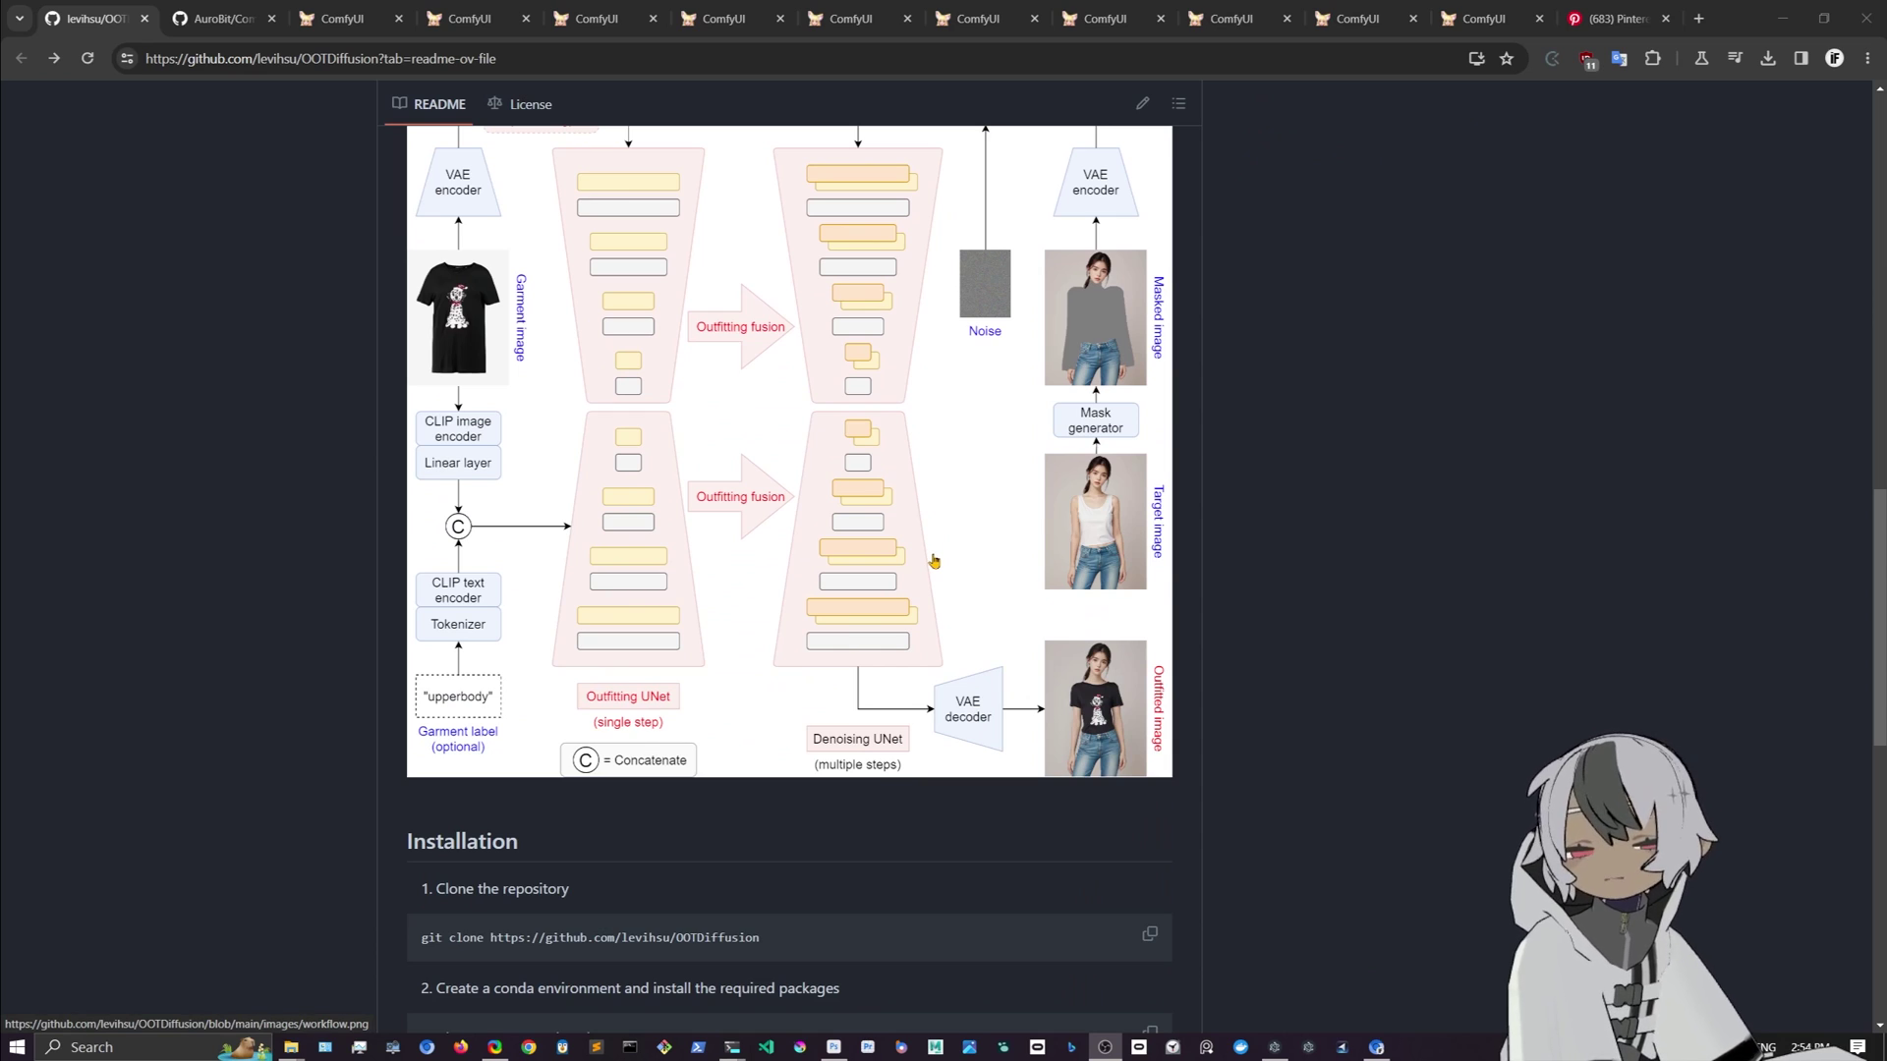
{"action": "scroll", "coordinate": [933, 560], "scroll_direction": "up", "scroll_amount": 10}
{"action": "scroll", "coordinate": [937, 555], "scroll_direction": "down", "scroll_amount": 3}
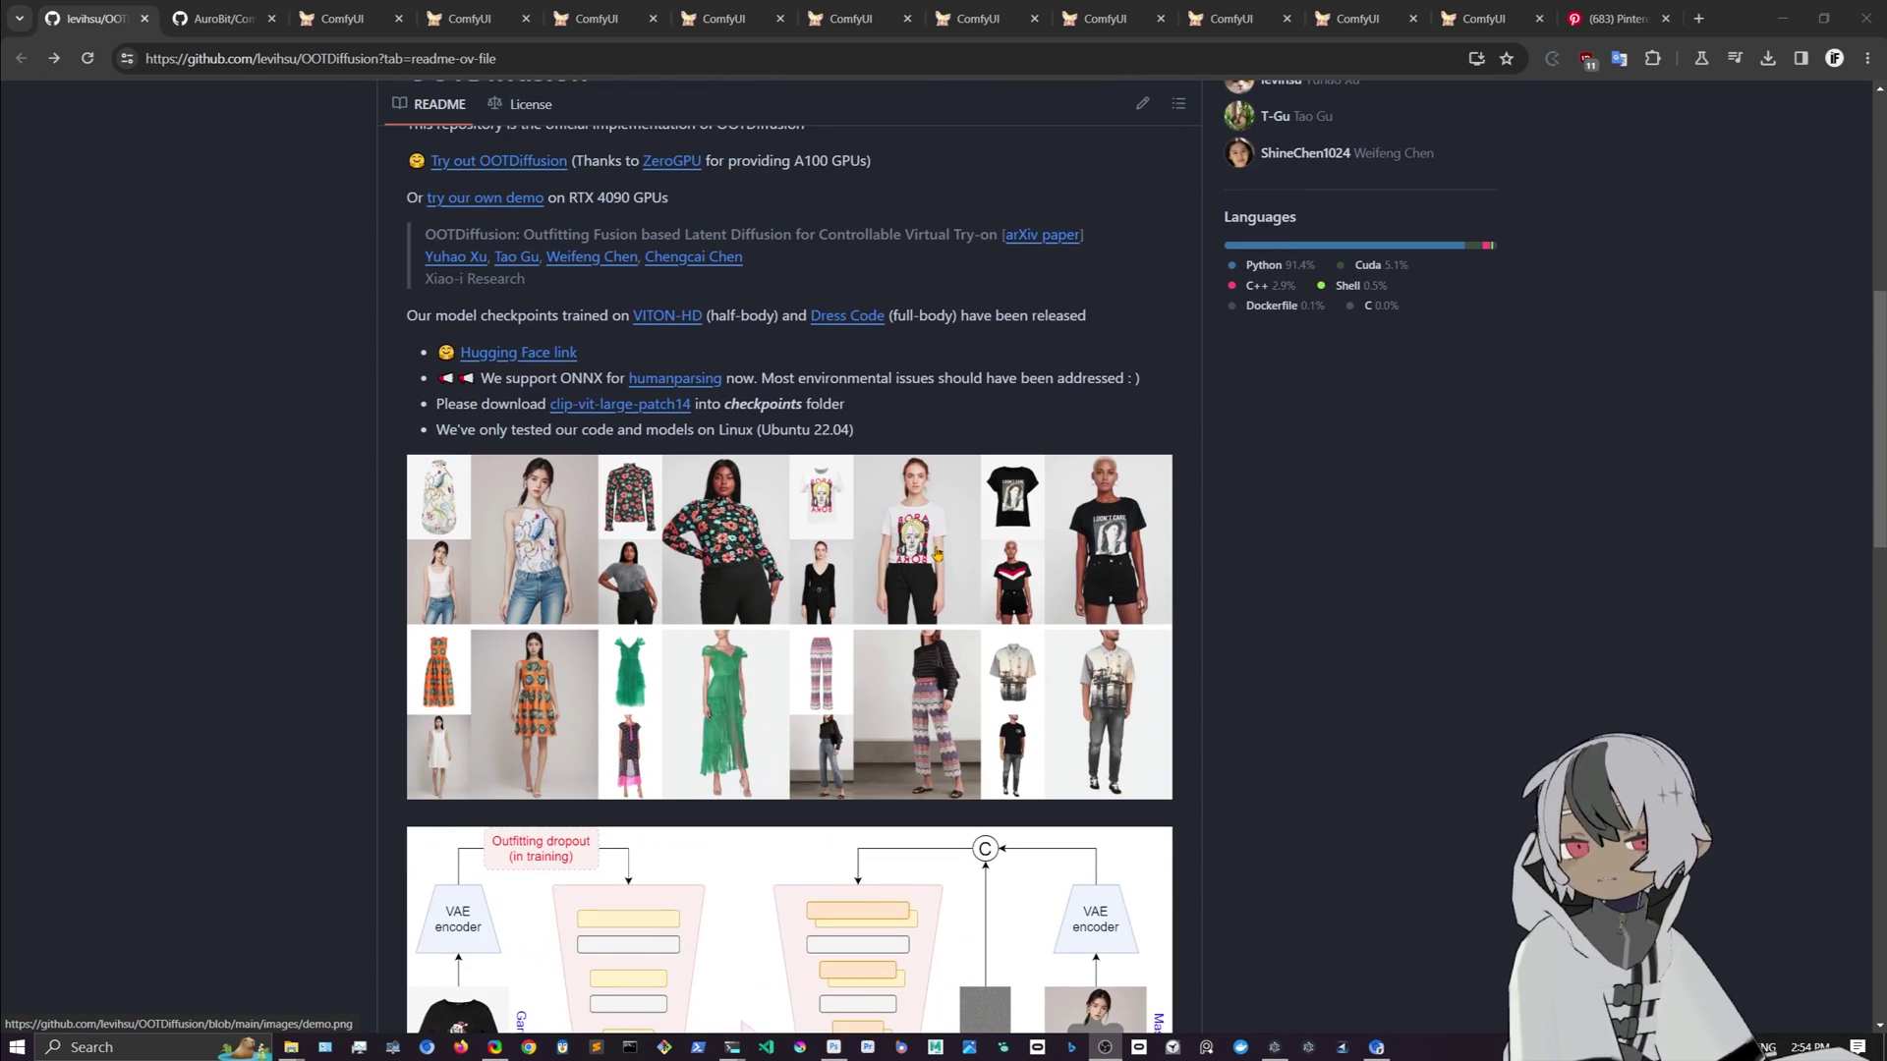
{"action": "scroll", "coordinate": [937, 554], "scroll_direction": "down", "scroll_amount": 2}
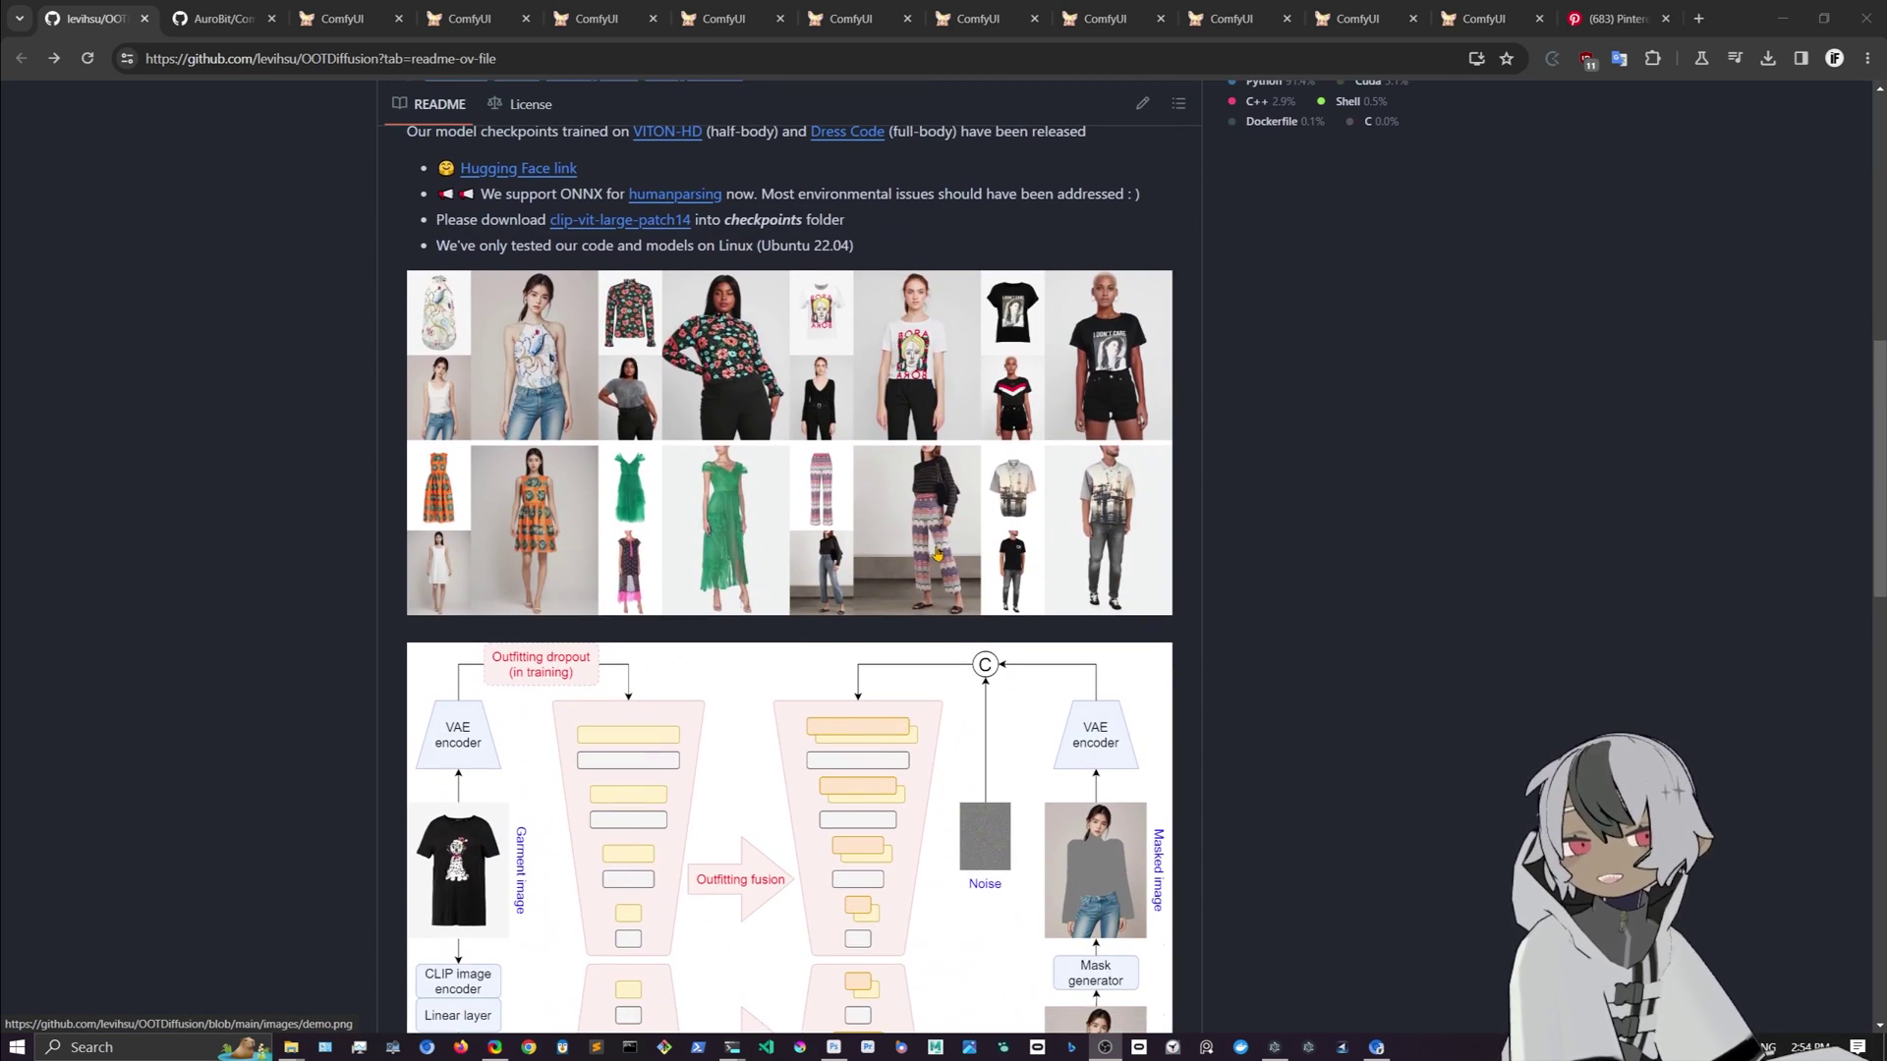
{"action": "scroll", "coordinate": [937, 556], "scroll_direction": "up", "scroll_amount": 2}
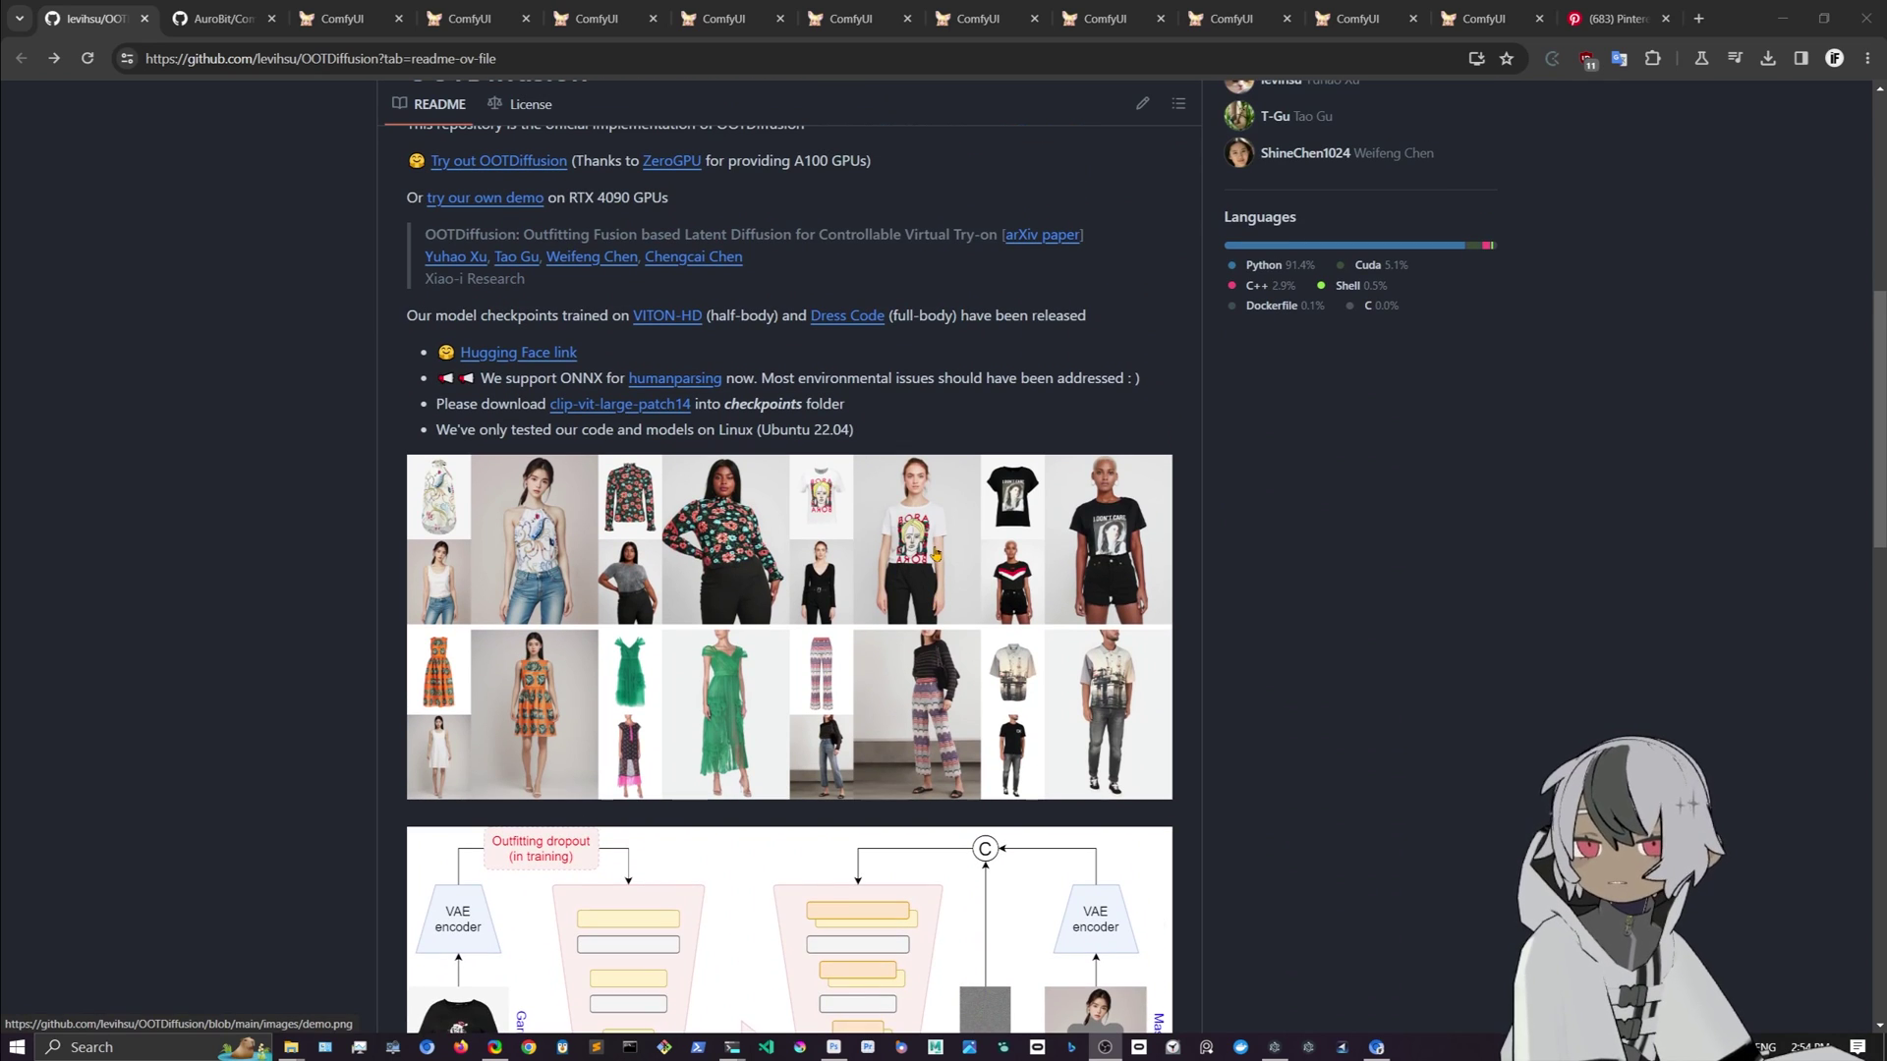
{"action": "scroll", "coordinate": [937, 555], "scroll_direction": "up", "scroll_amount": 2}
{"action": "scroll", "coordinate": [934, 554], "scroll_direction": "down", "scroll_amount": 3}
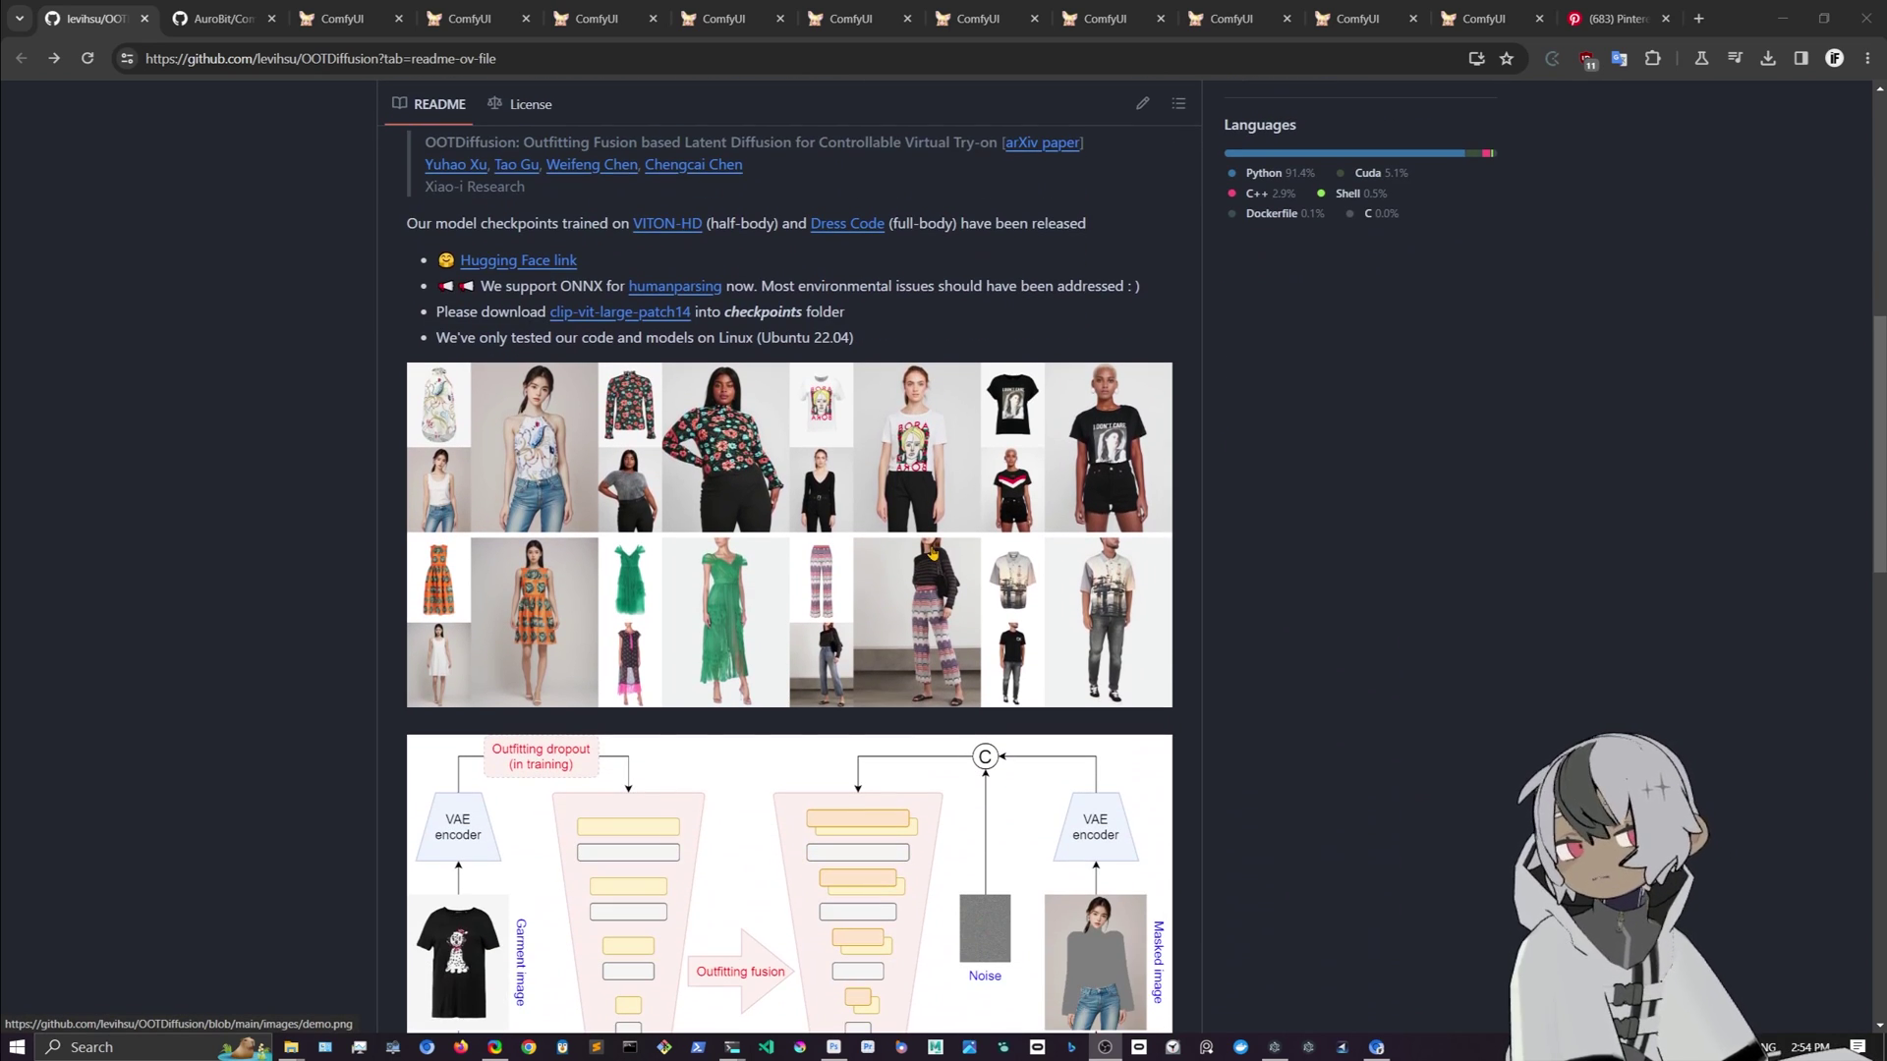
{"action": "left_click", "coordinate": [218, 15]}
{"action": "scroll", "coordinate": [894, 540], "scroll_direction": "up", "scroll_amount": 10}
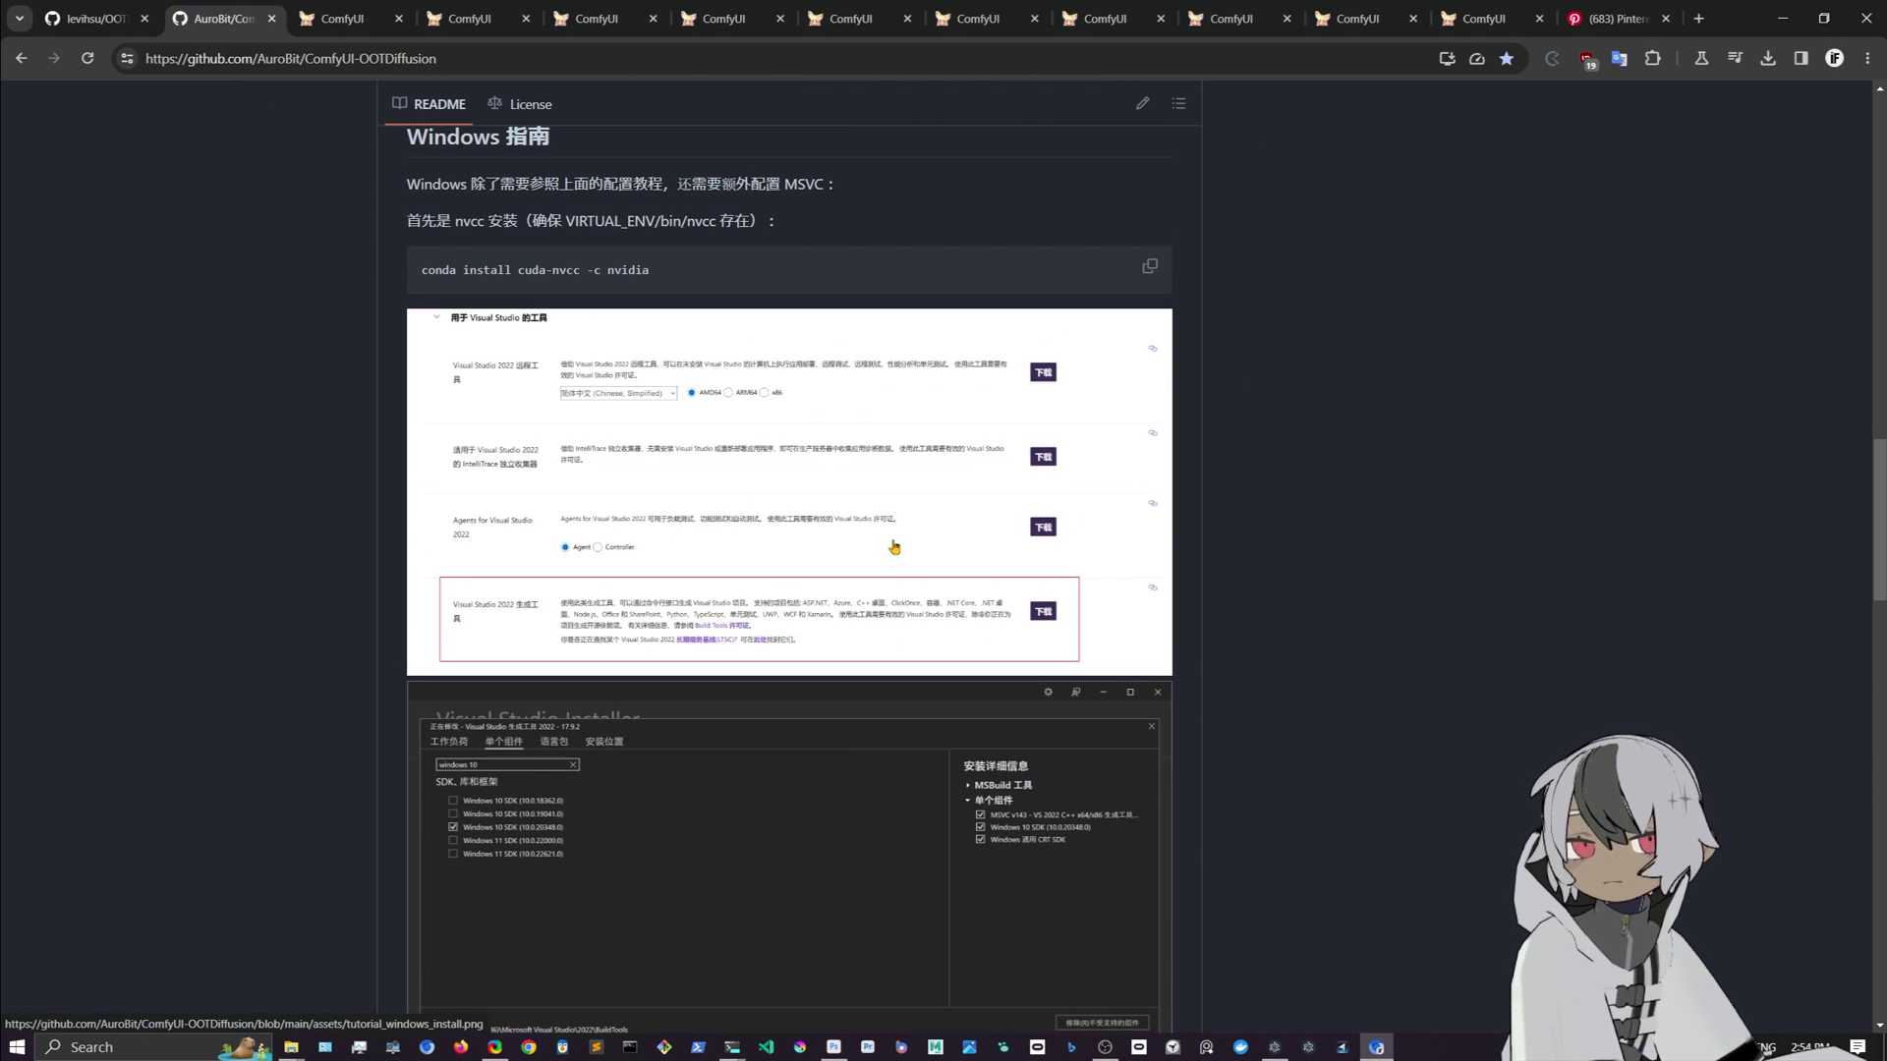
{"action": "scroll", "coordinate": [895, 538], "scroll_direction": "up", "scroll_amount": 15}
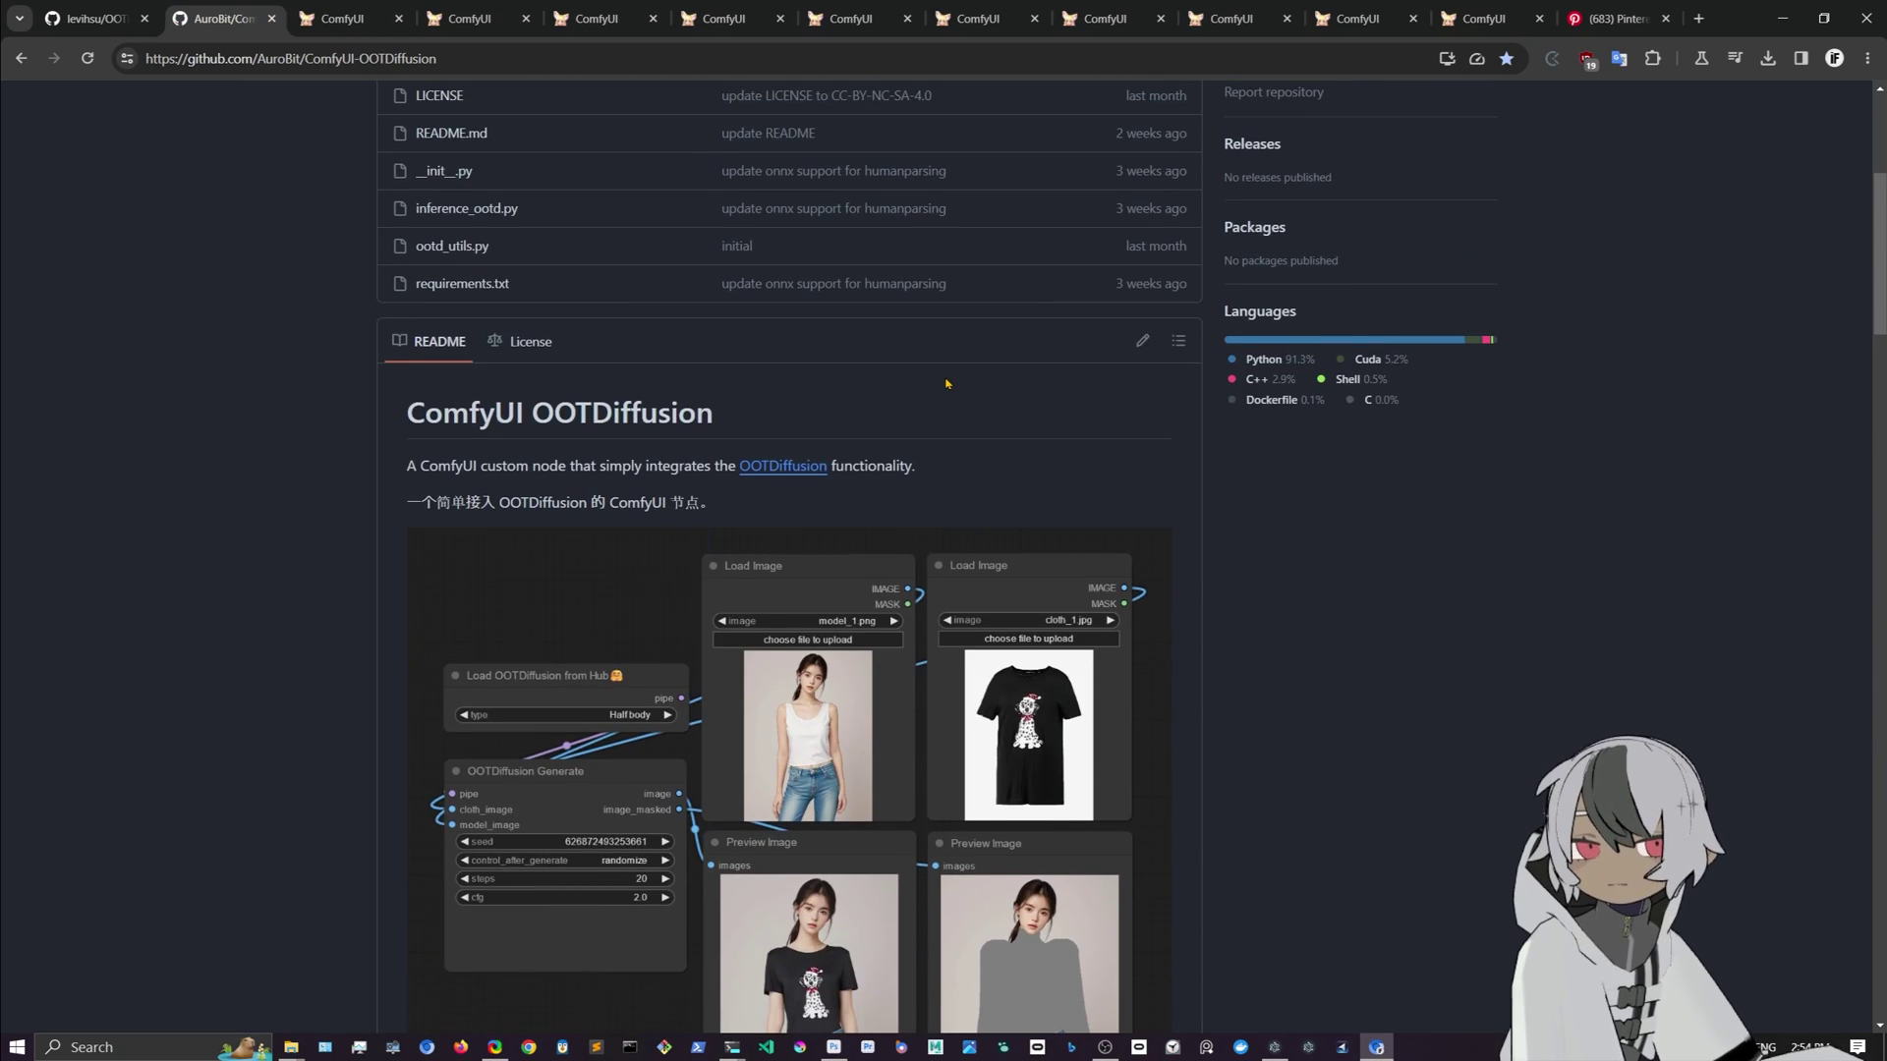
{"action": "scroll", "coordinate": [947, 383], "scroll_direction": "up", "scroll_amount": 5}
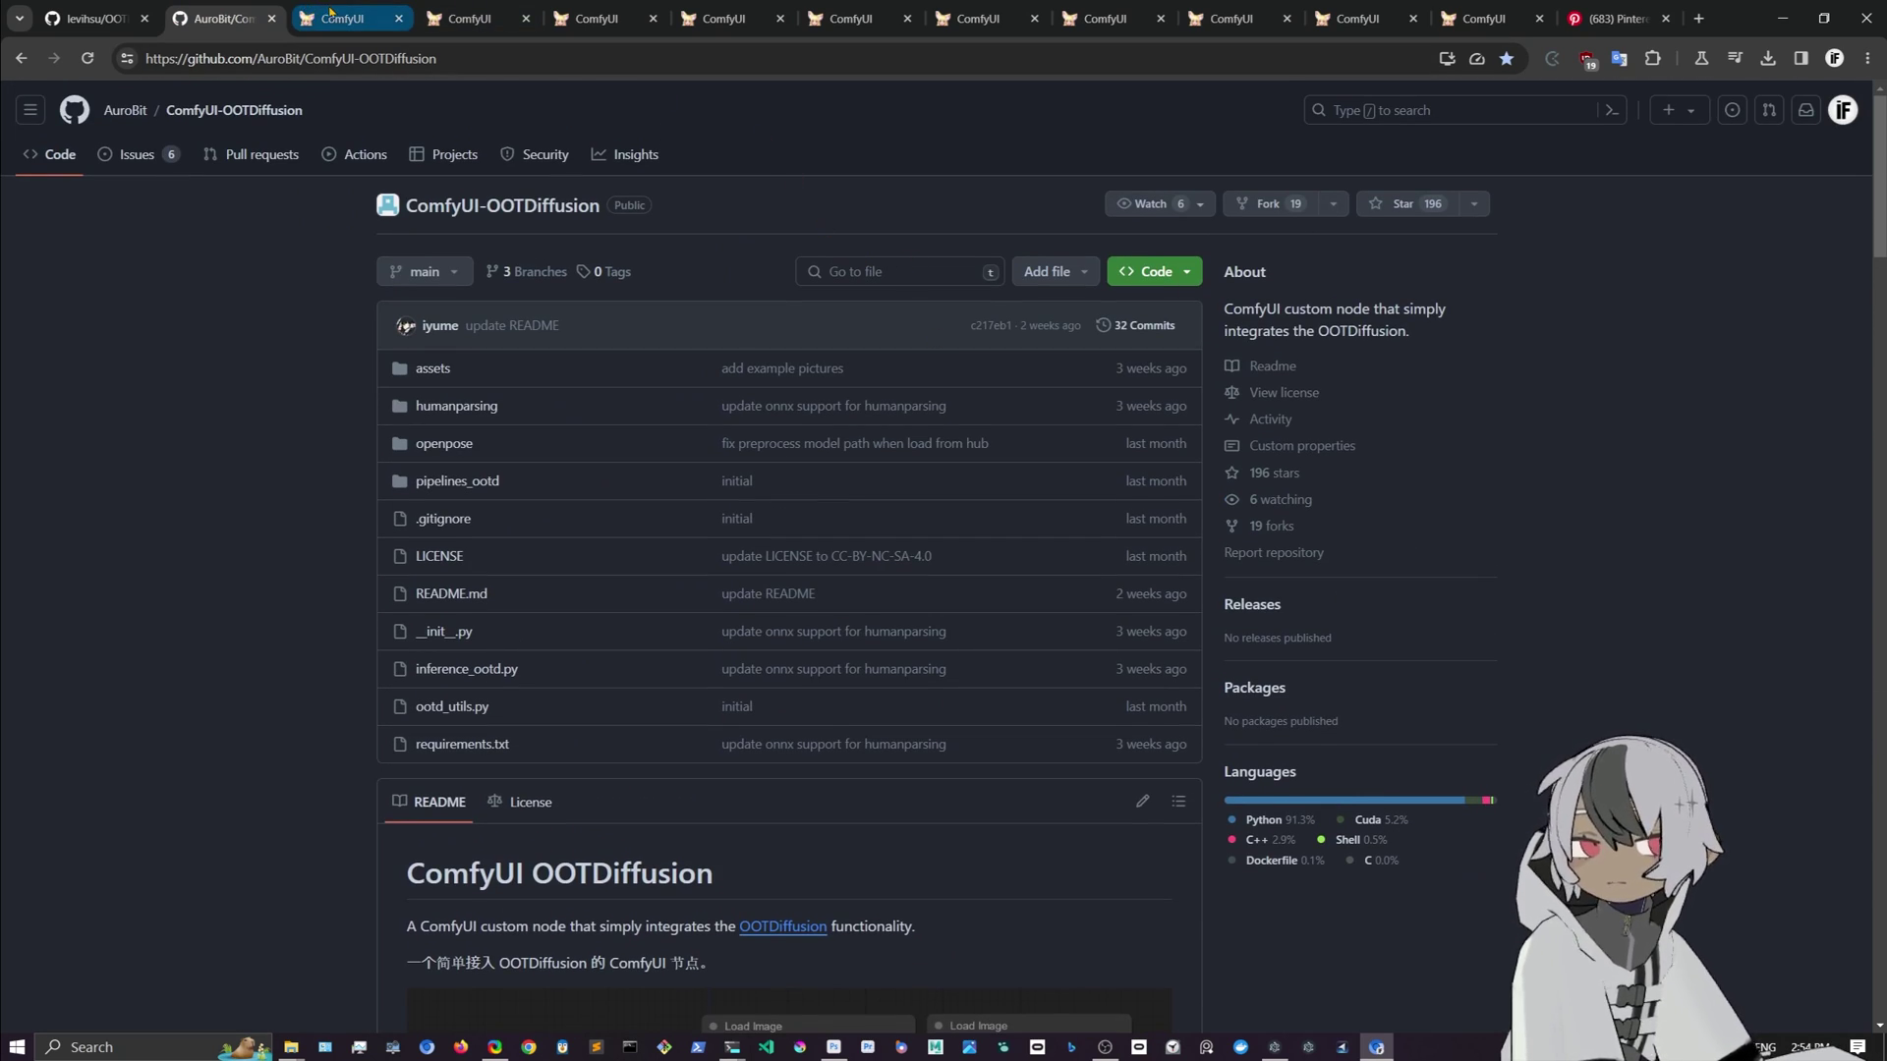
{"action": "scroll", "coordinate": [884, 623], "scroll_direction": "down", "scroll_amount": 5}
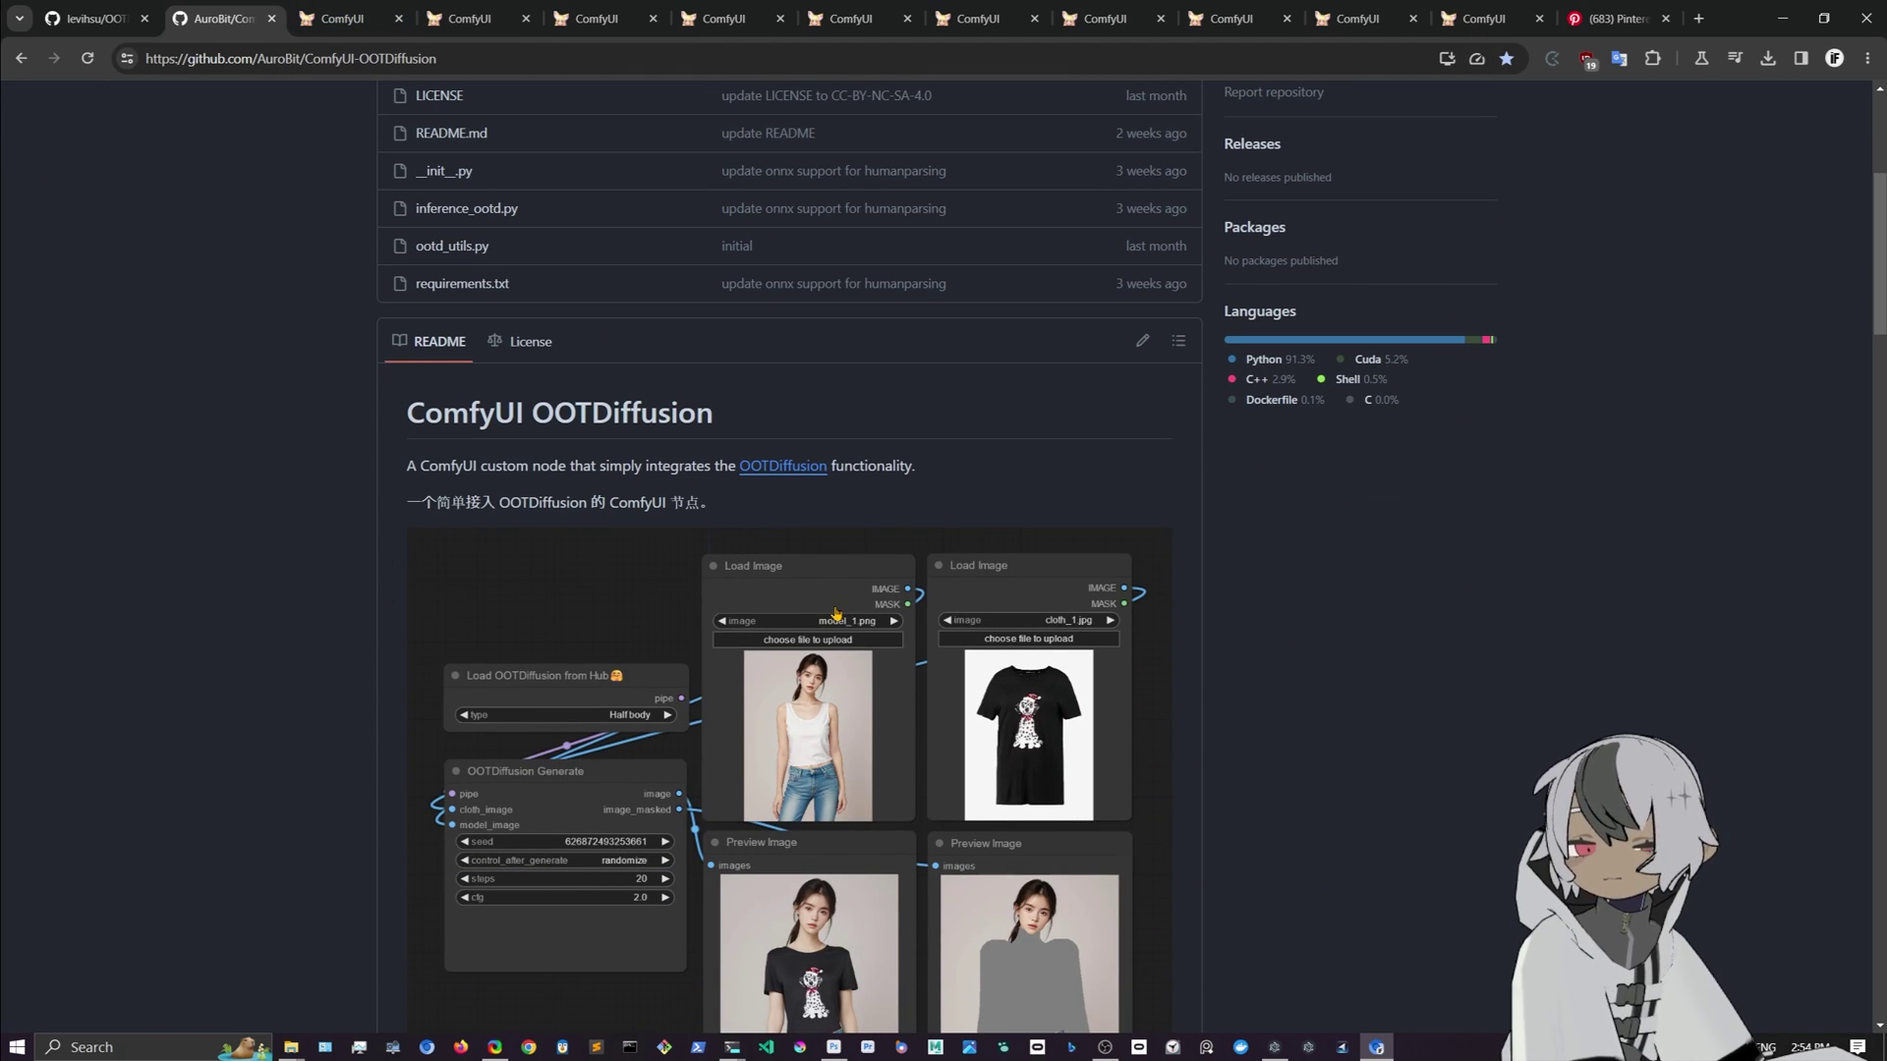
{"action": "scroll", "coordinate": [836, 613], "scroll_direction": "down", "scroll_amount": 4}
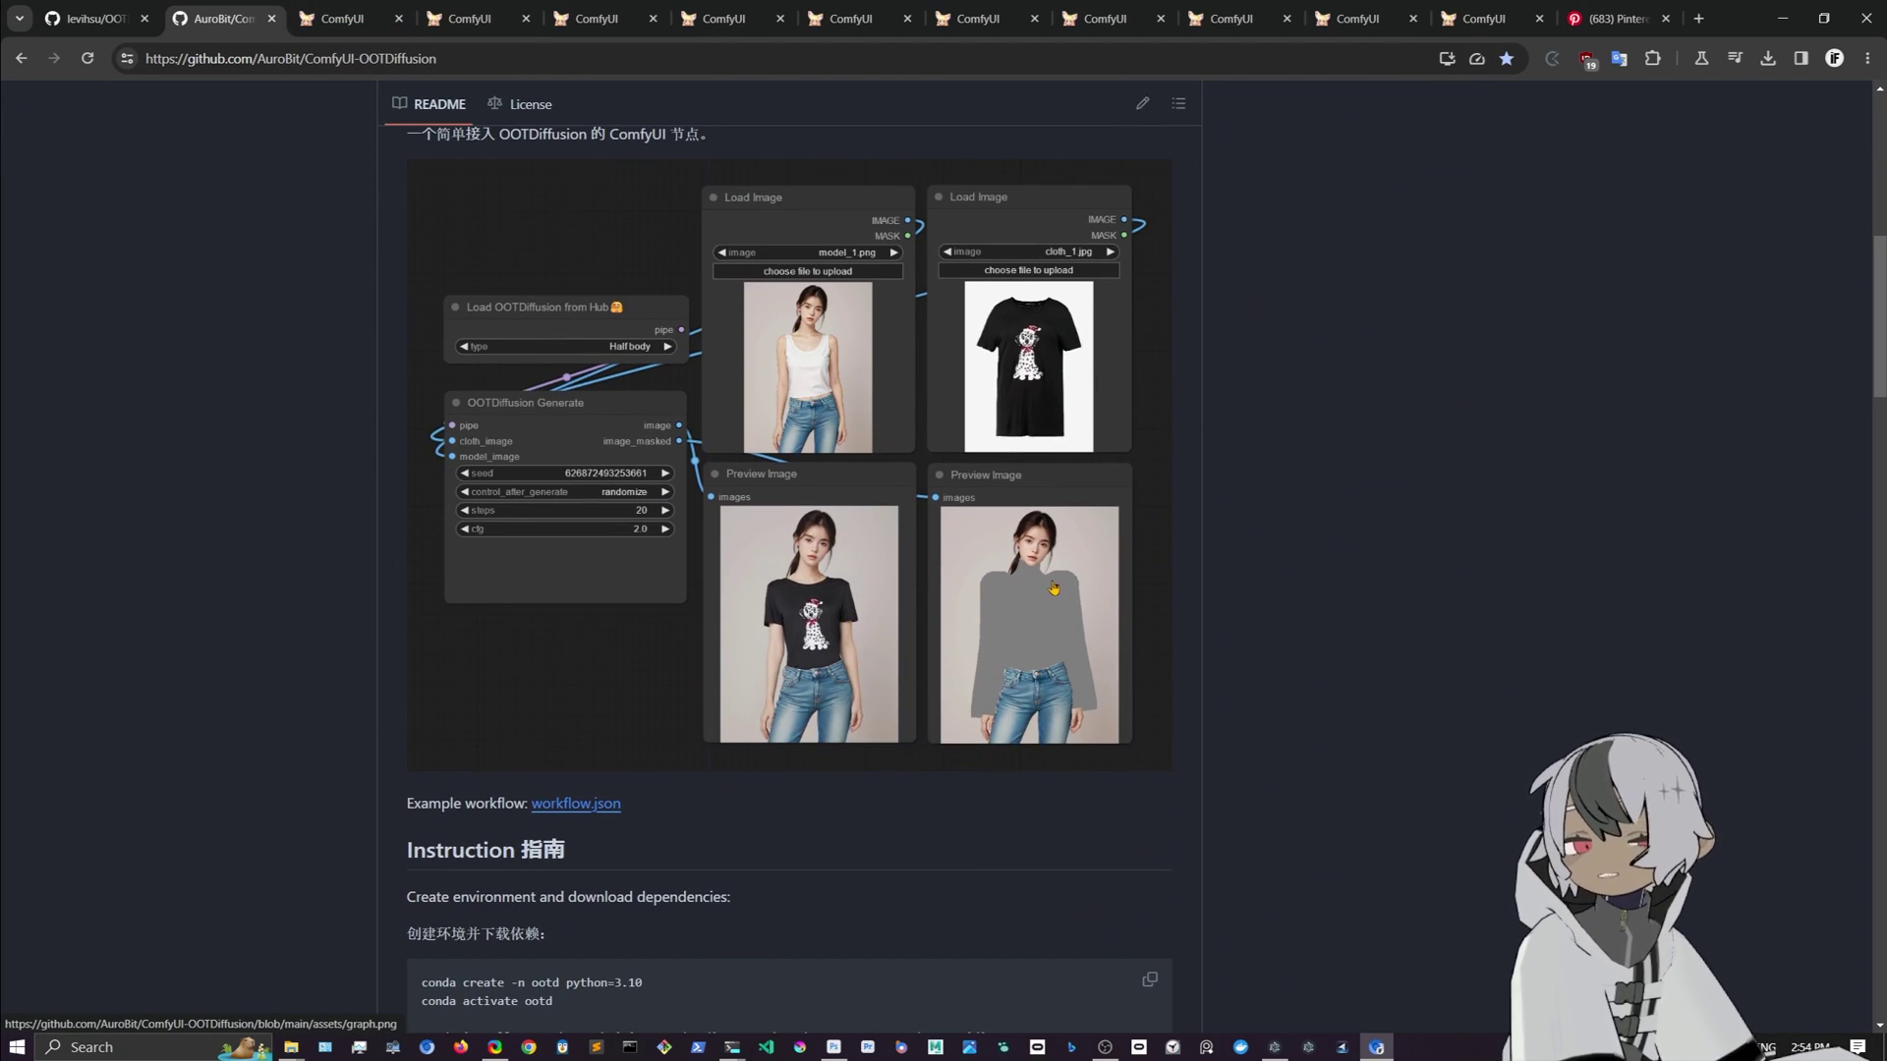
{"action": "scroll", "coordinate": [1054, 573], "scroll_direction": "up", "scroll_amount": 7}
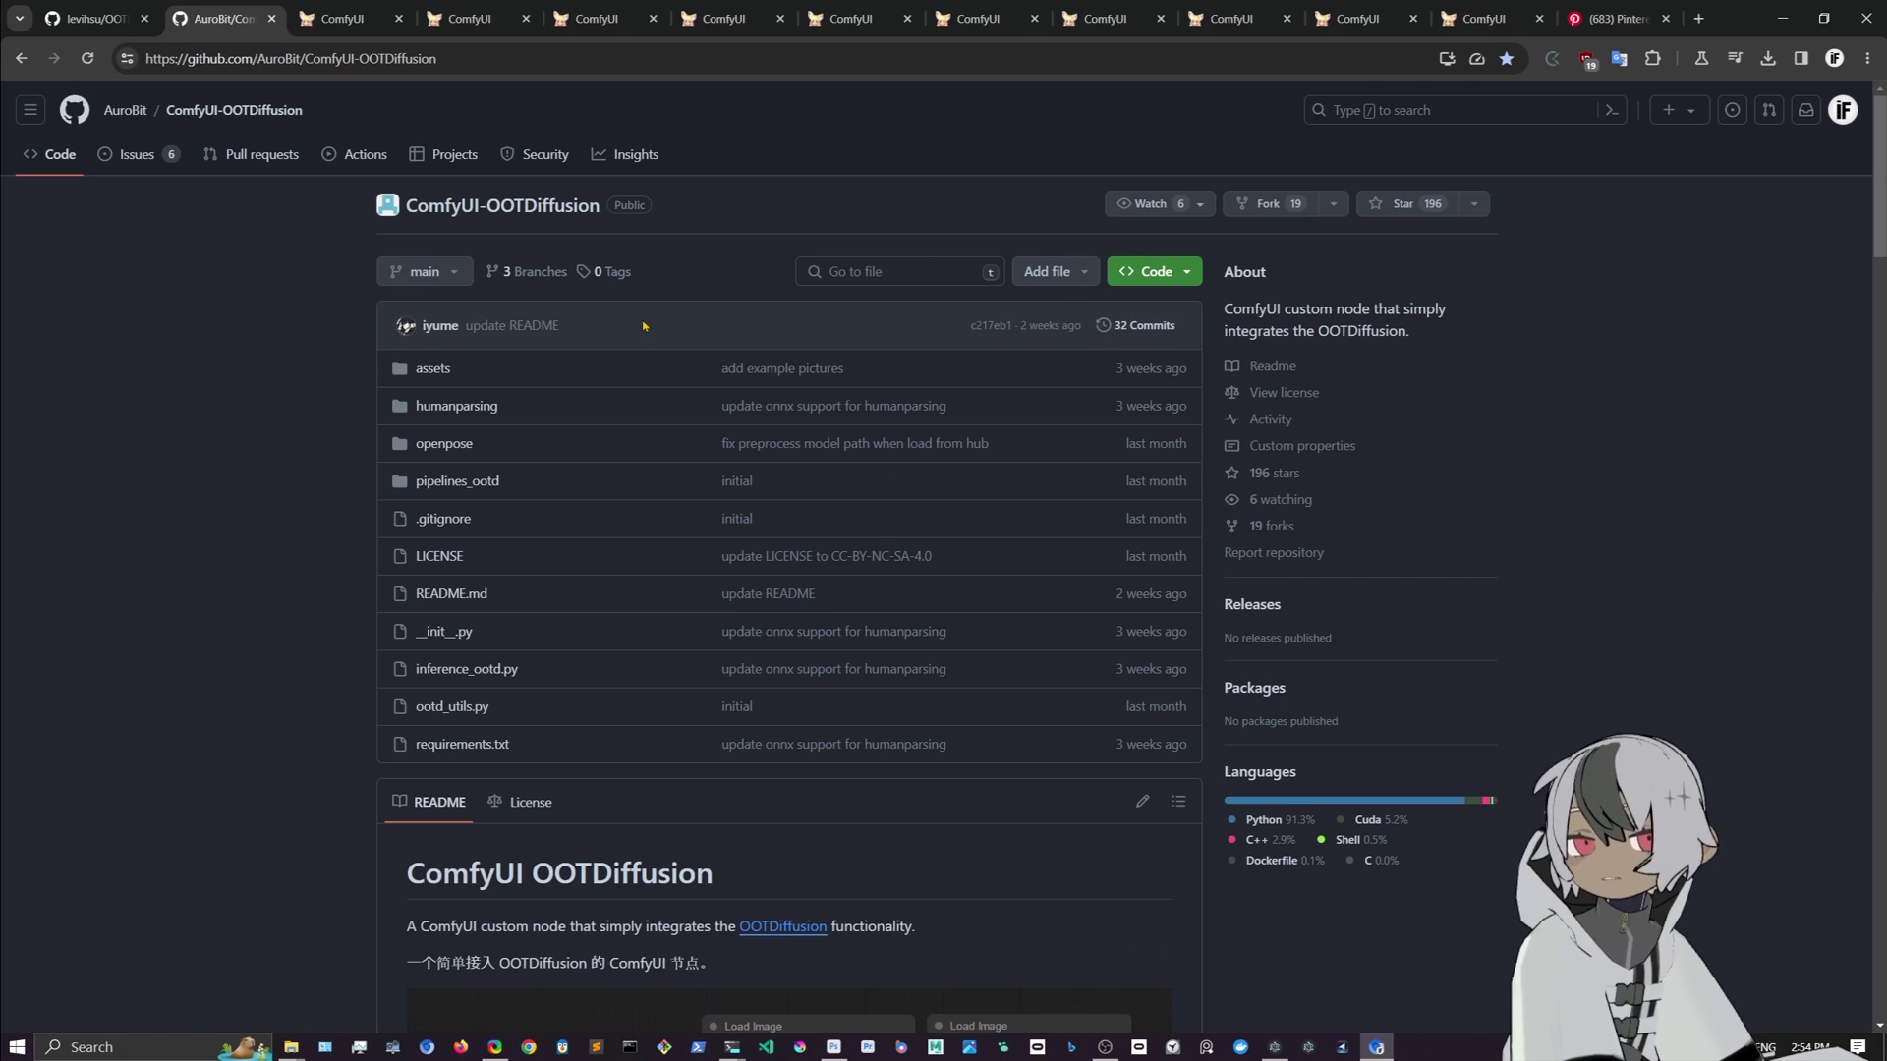
Step: Star the ComfyUI-OOTDiffusion repository (197 stars) and copy its clone URL
{"action": "left_click", "coordinate": [1375, 205]}
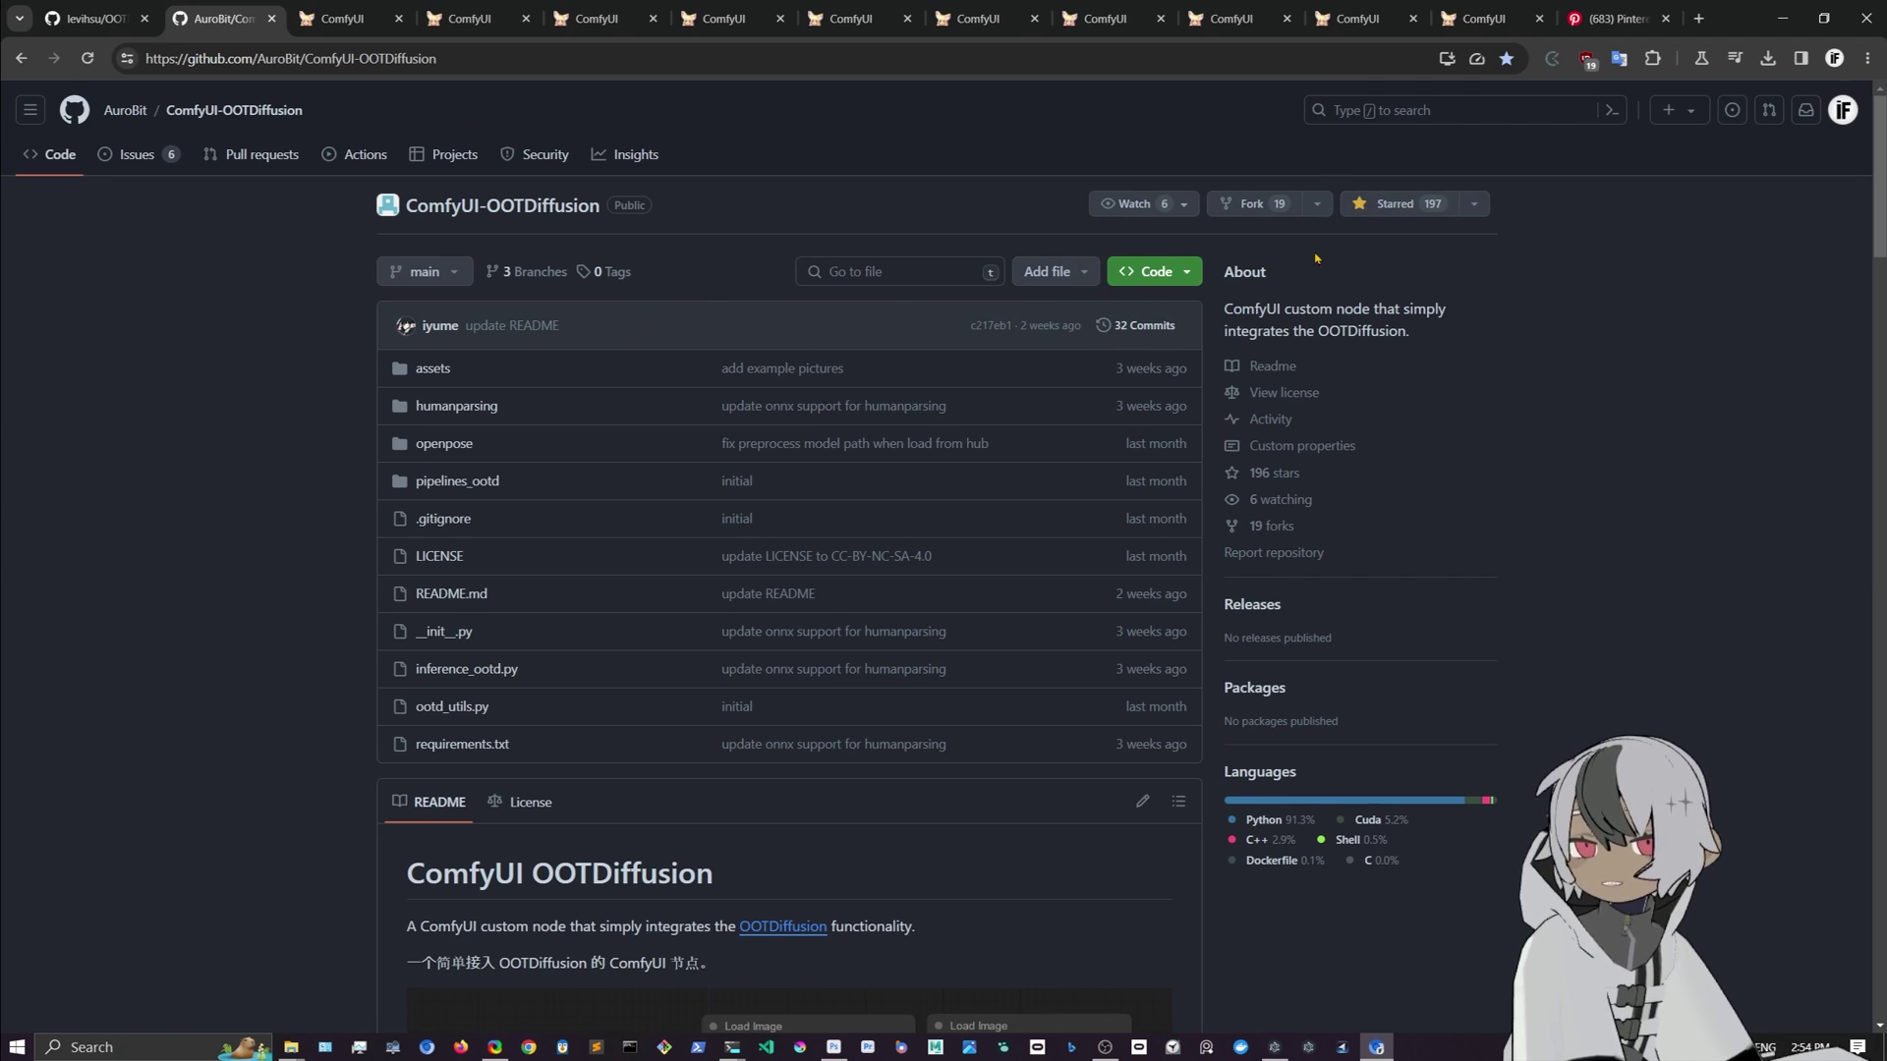
{"action": "left_click", "coordinate": [1182, 266]}
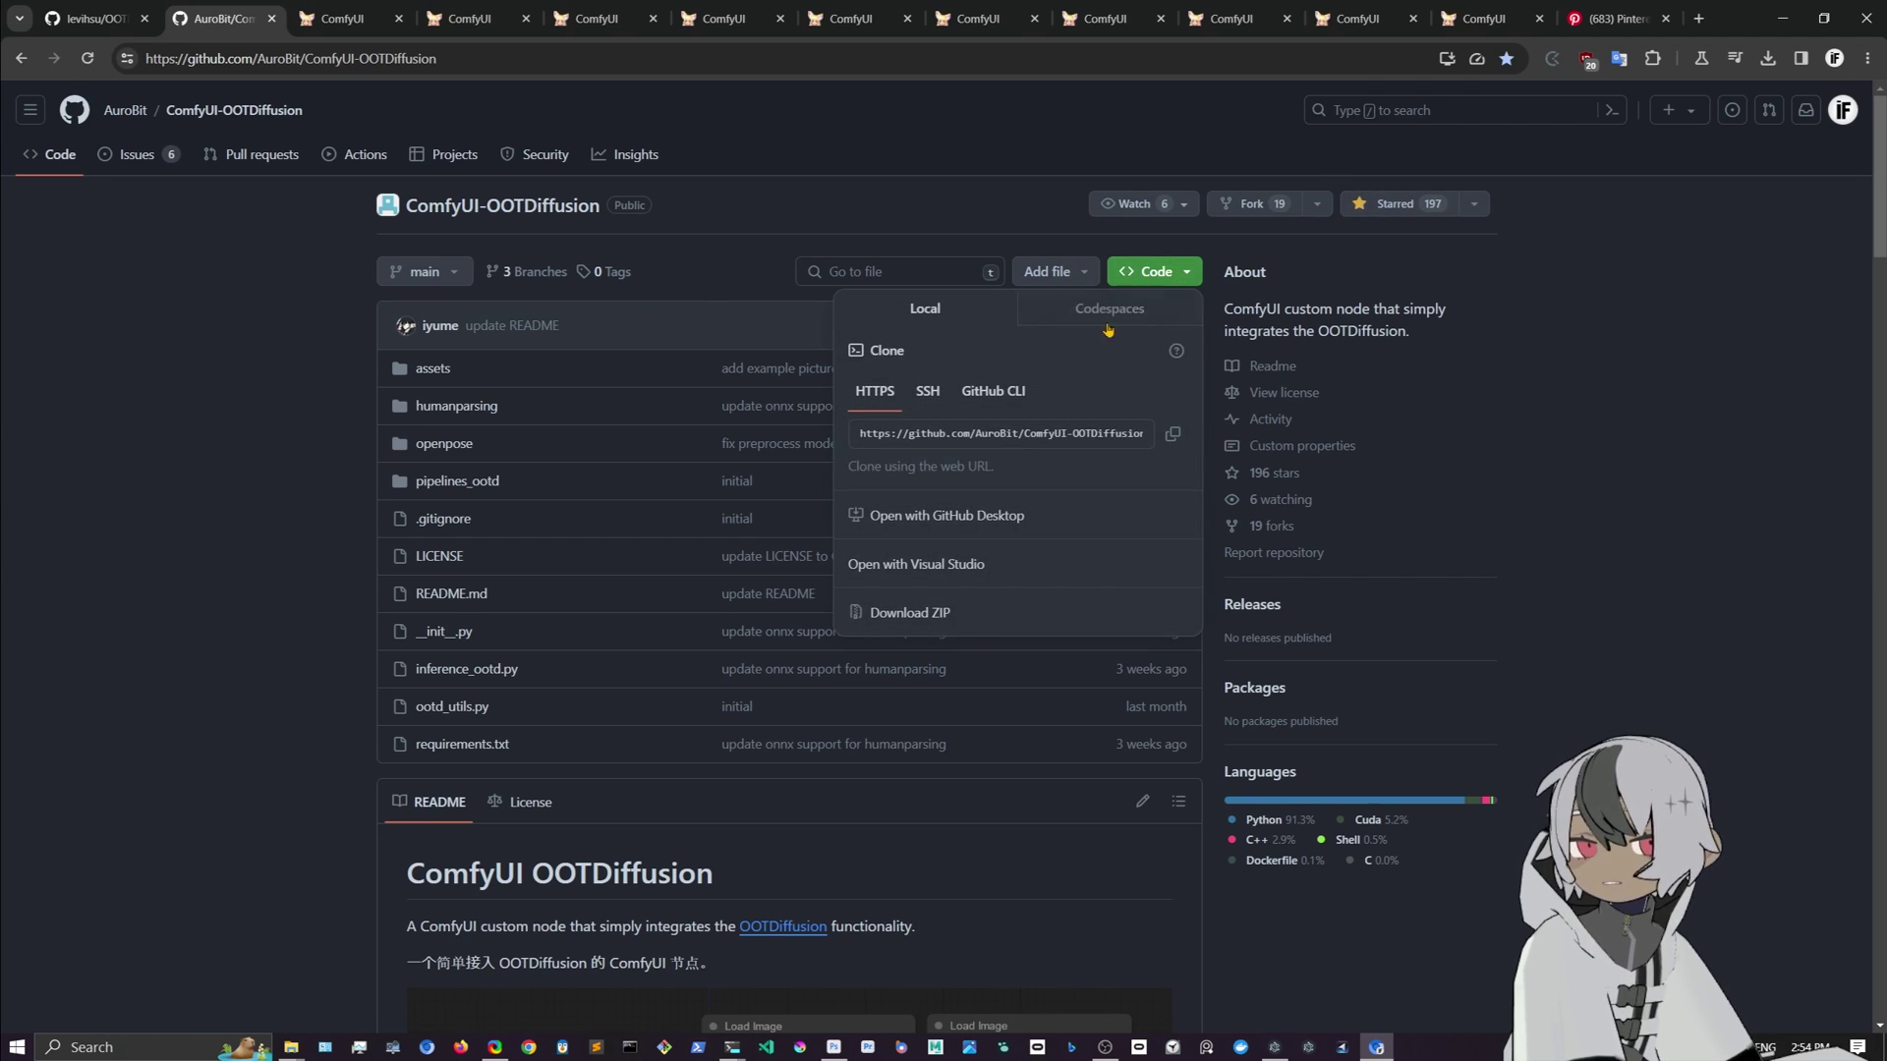
{"action": "left_click", "coordinate": [1172, 434]}
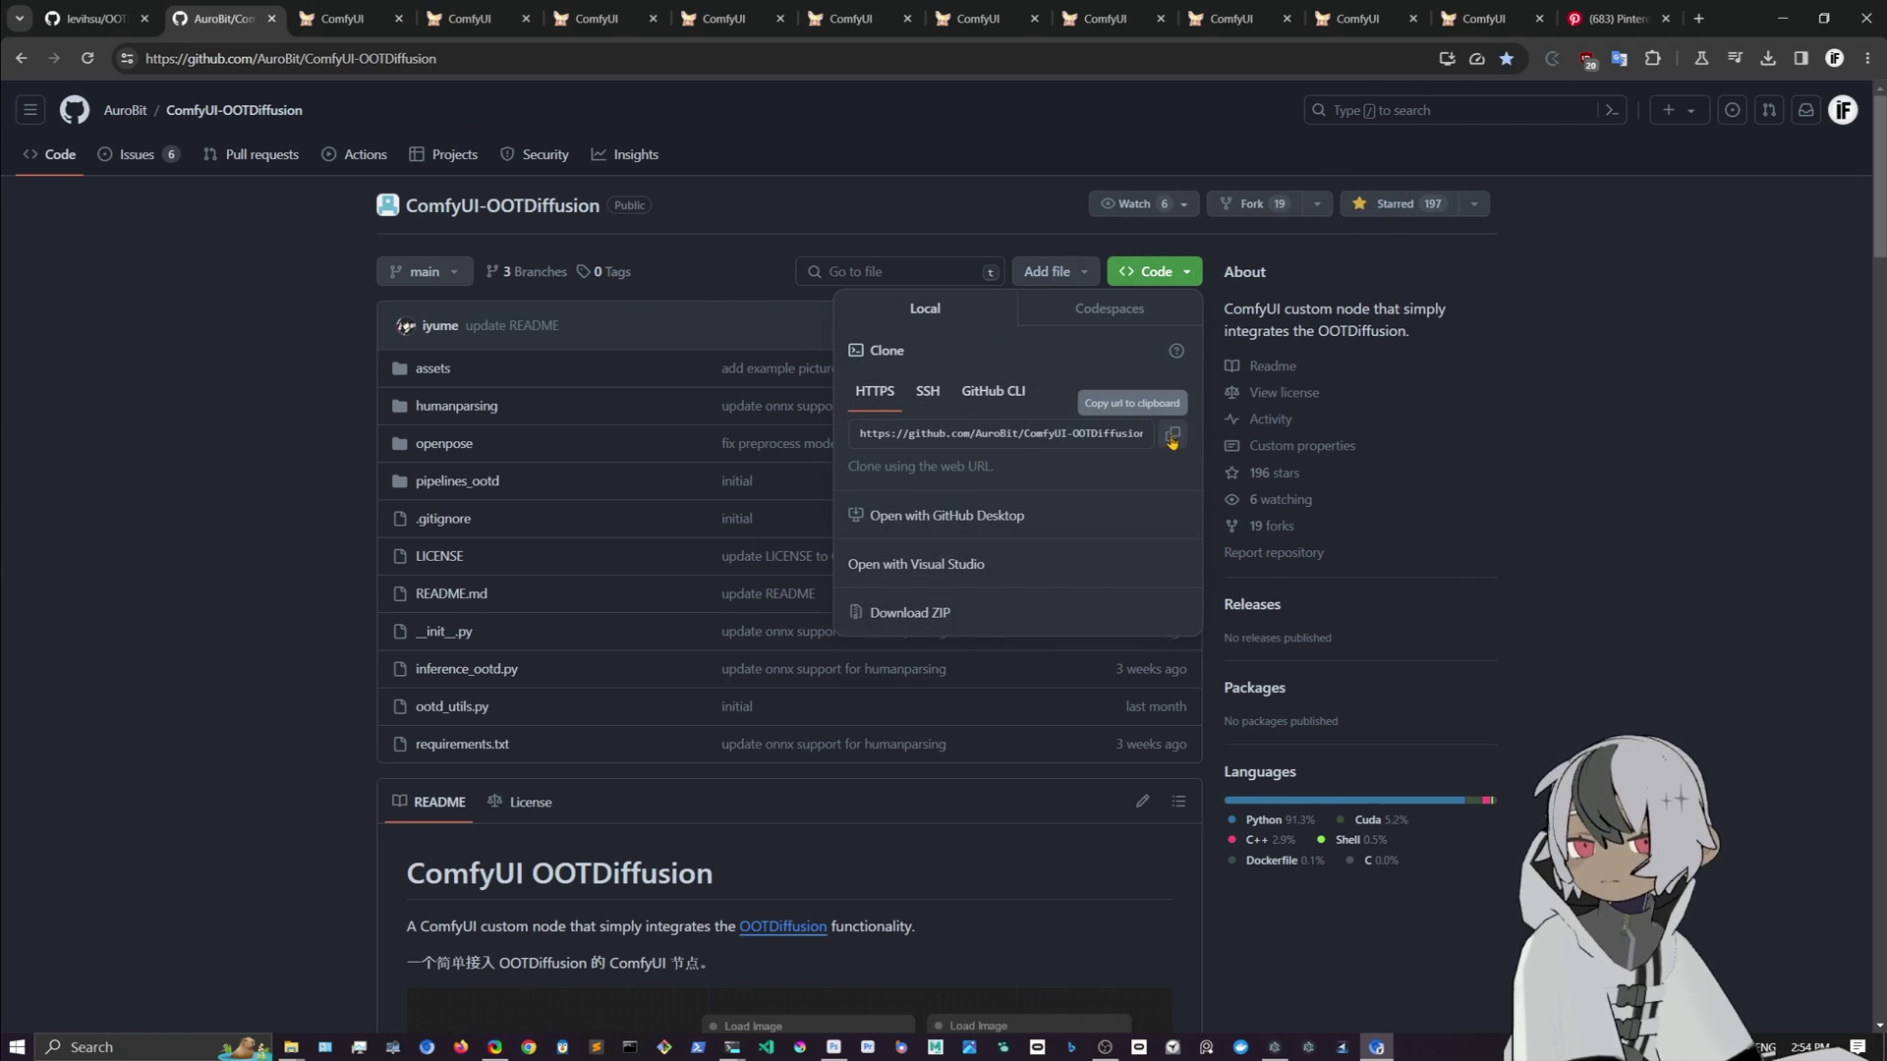
{"action": "left_click", "coordinate": [1267, 951]}
Step: Scroll the README down to the Windows guide for Visual Studio 2022 Build Tools and SDK
{"action": "scroll", "coordinate": [924, 804], "scroll_direction": "down", "scroll_amount": 4}
{"action": "scroll", "coordinate": [925, 804], "scroll_direction": "down", "scroll_amount": 3}
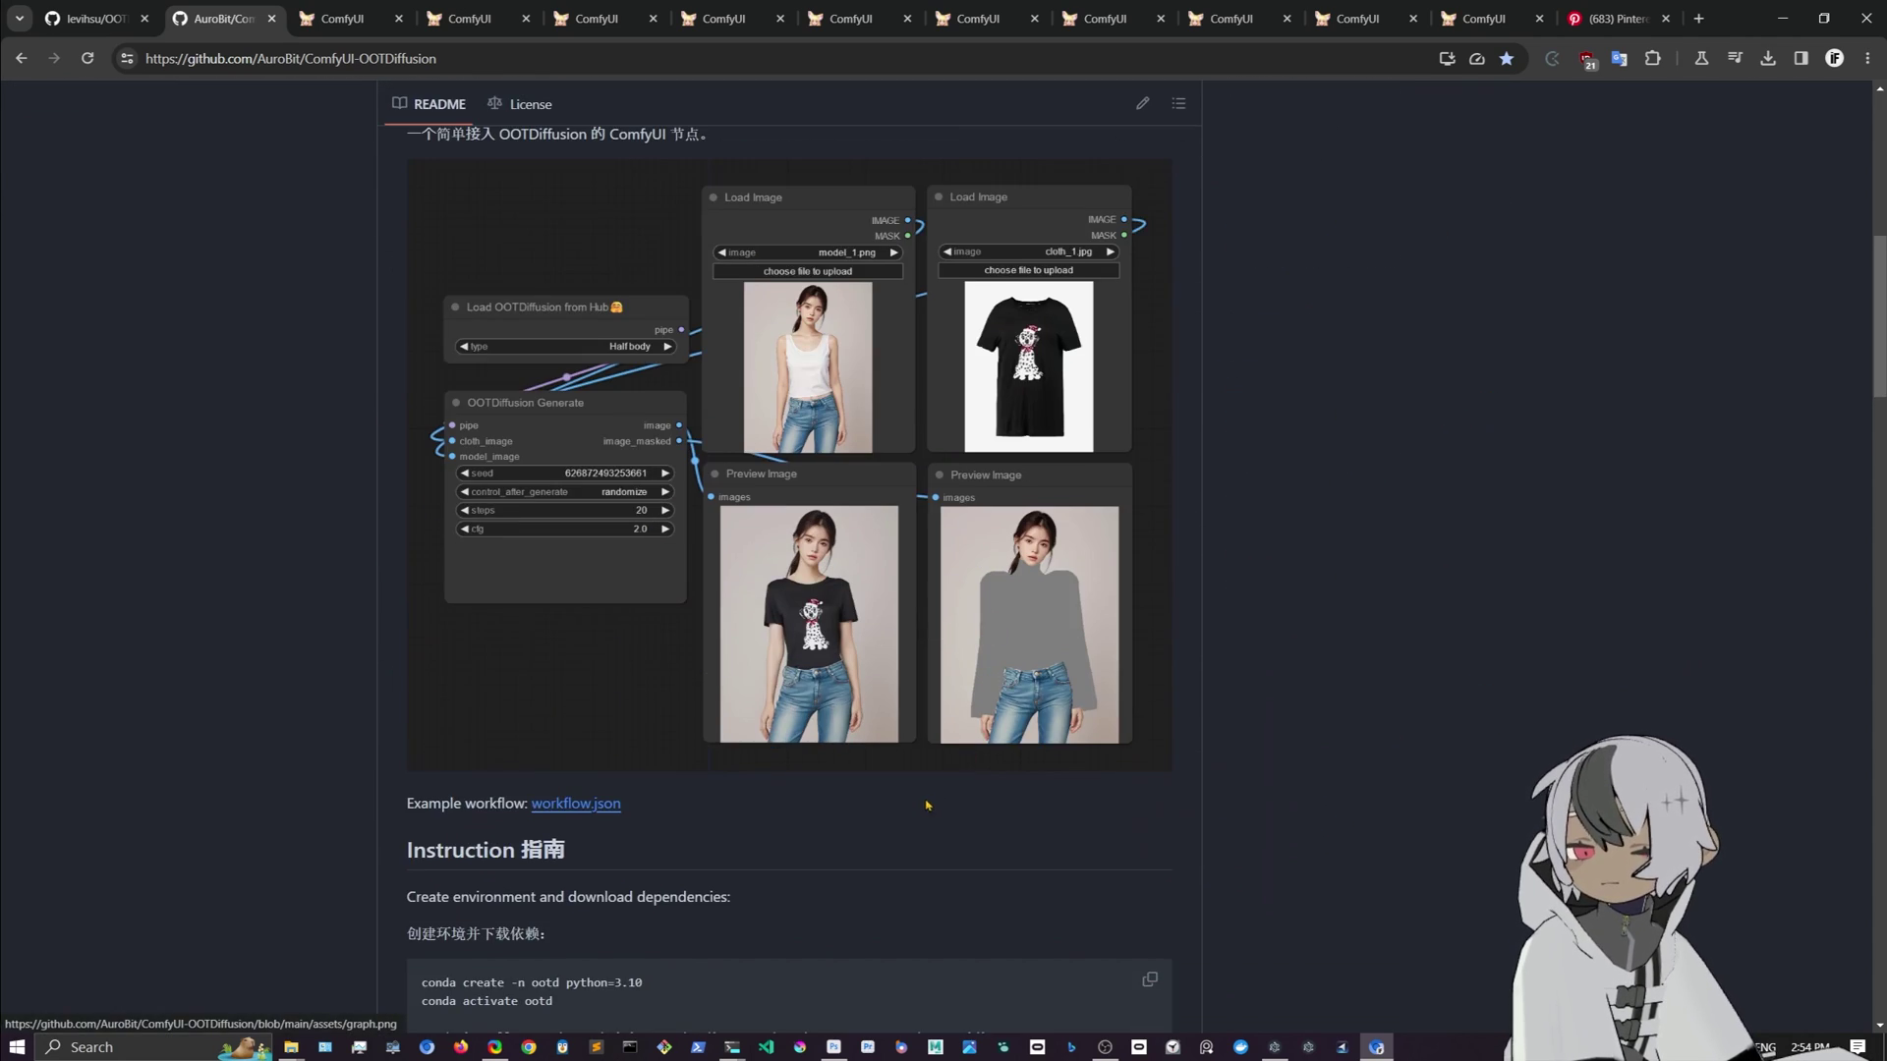
{"action": "scroll", "coordinate": [925, 804], "scroll_direction": "down", "scroll_amount": 5}
{"action": "scroll", "coordinate": [721, 791], "scroll_direction": "down", "scroll_amount": 5}
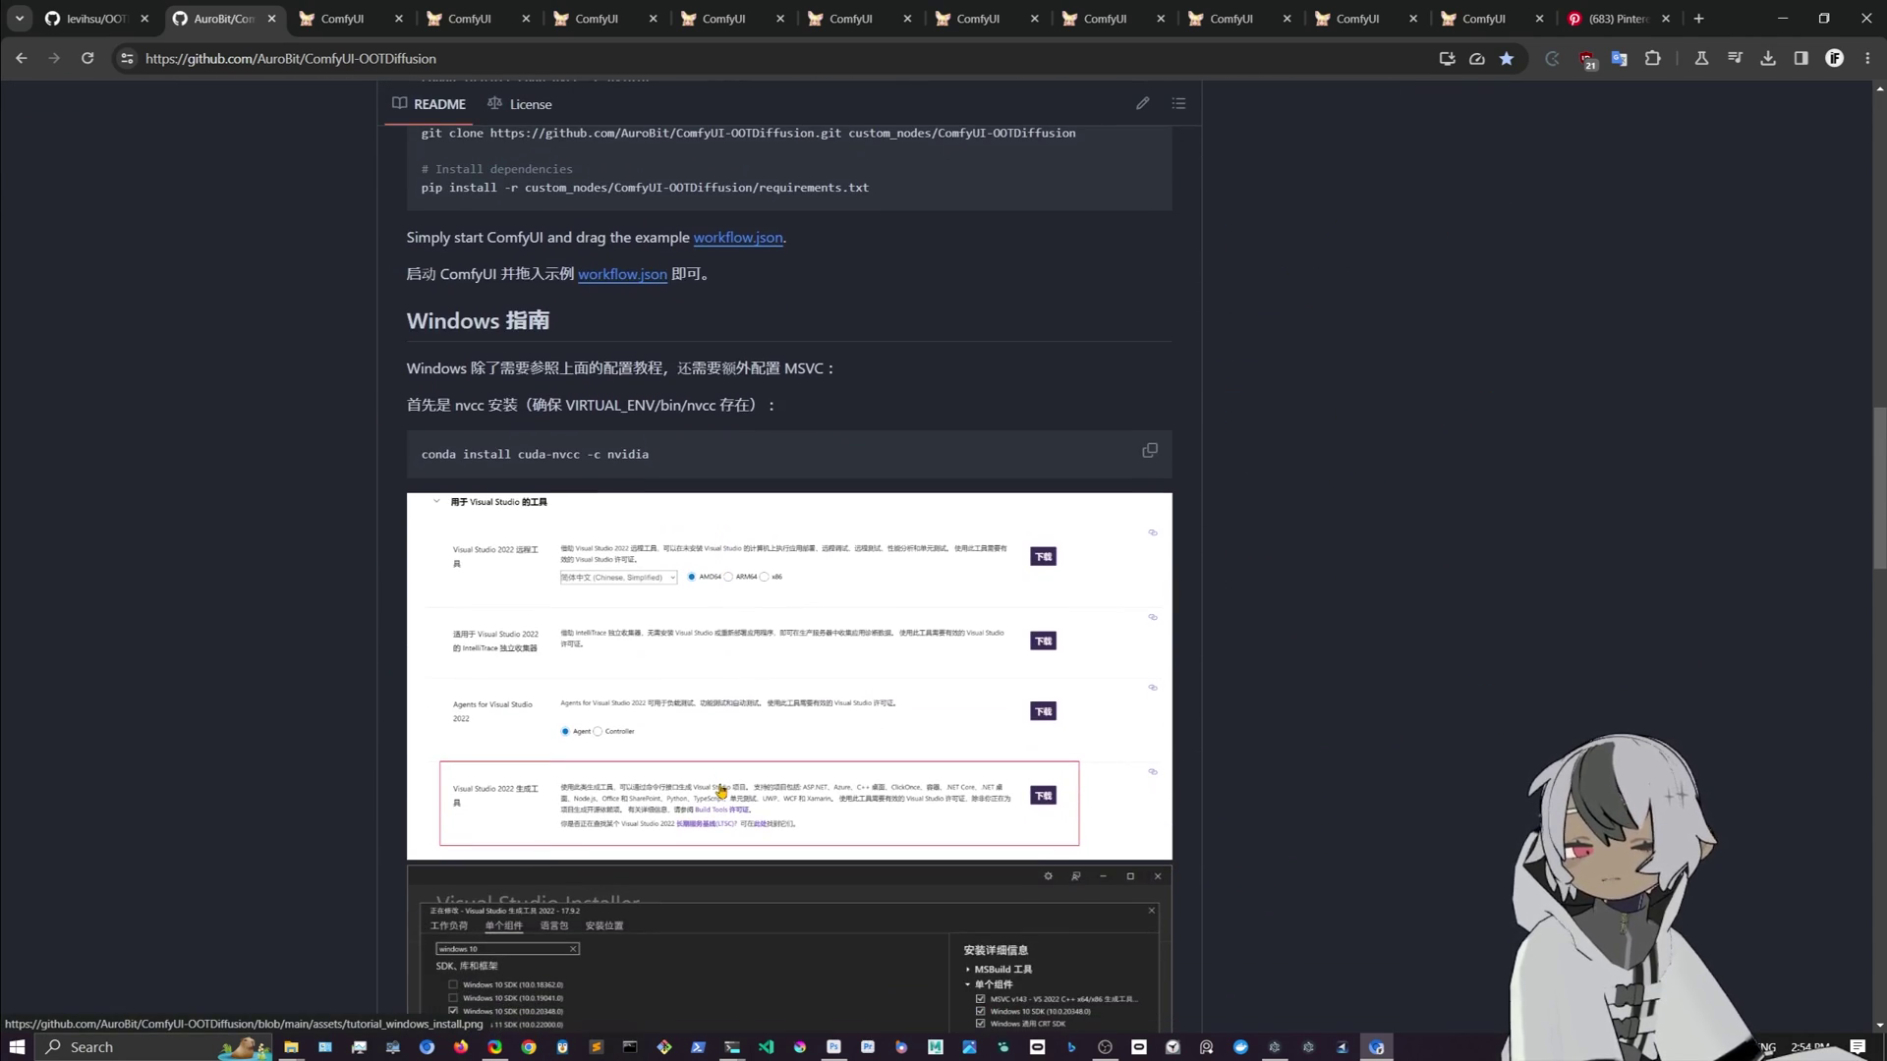
{"action": "scroll", "coordinate": [700, 739], "scroll_direction": "down", "scroll_amount": 4}
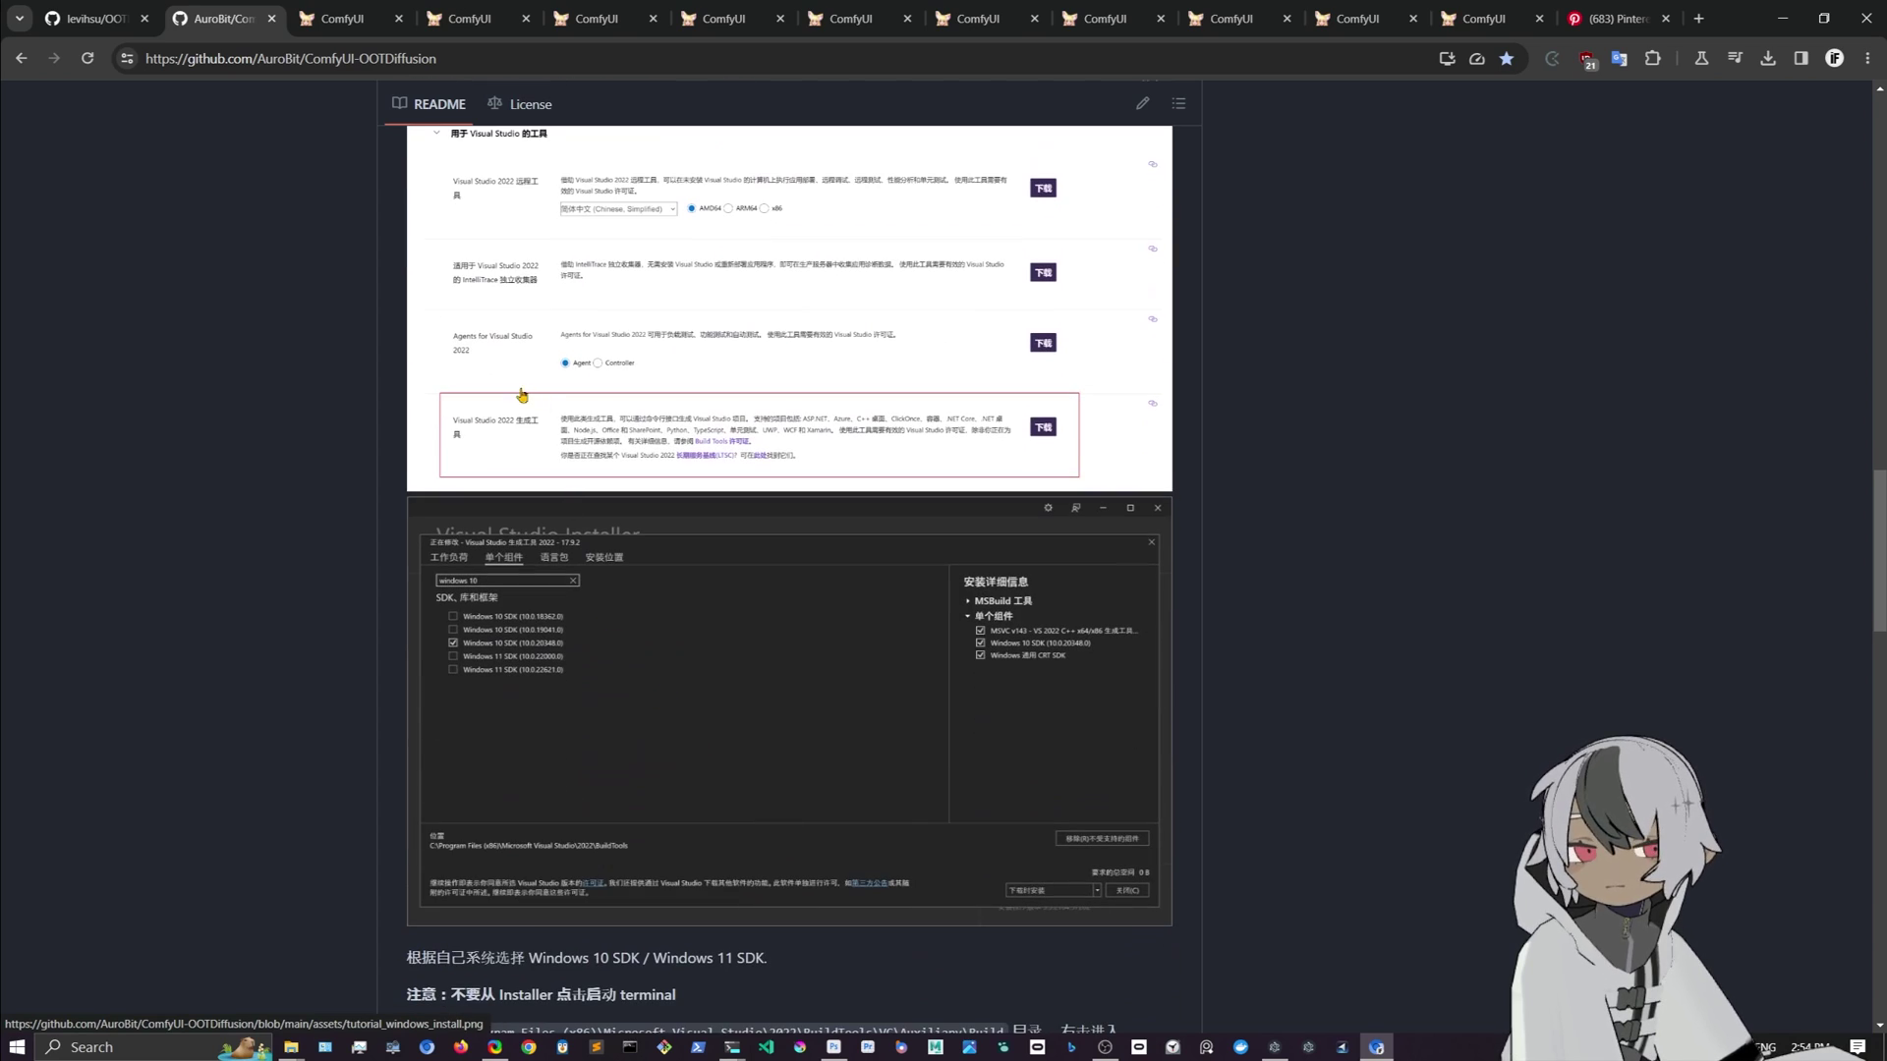
{"action": "scroll", "coordinate": [693, 708], "scroll_direction": "down", "scroll_amount": 1}
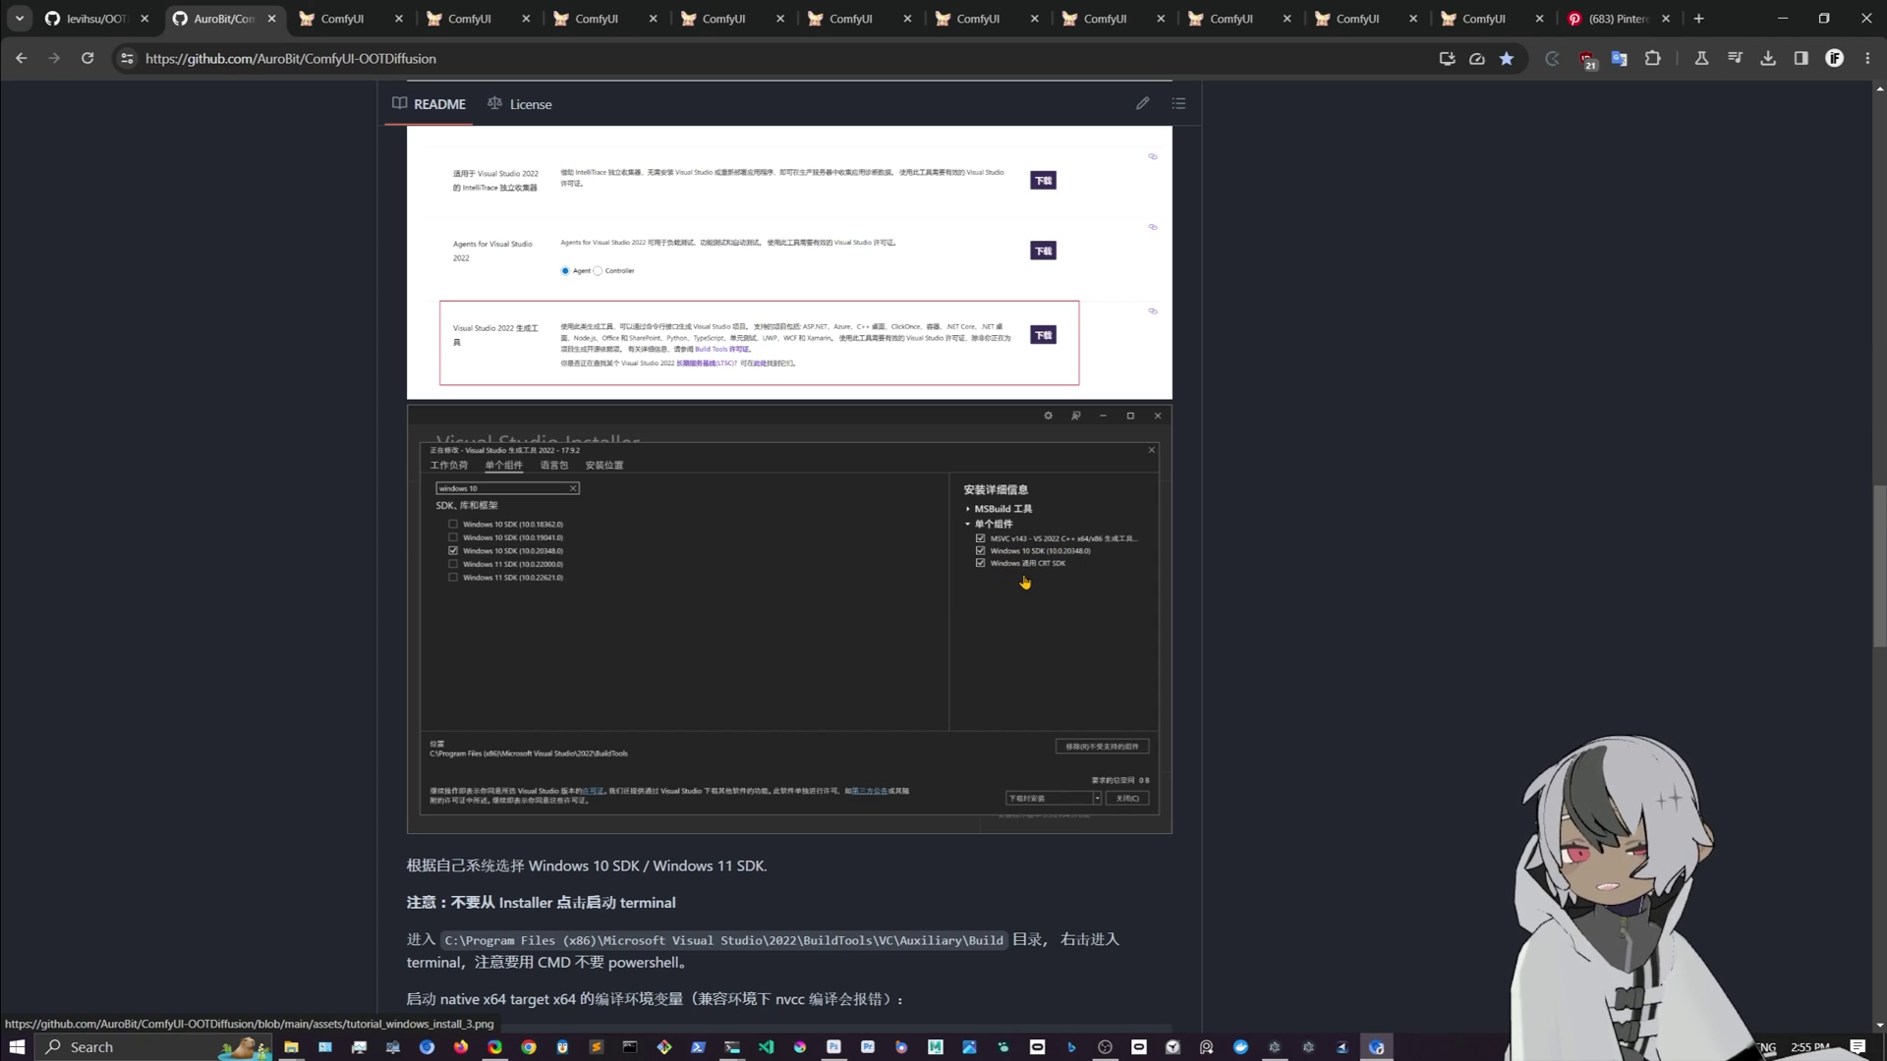
Step: Highlight the Auxiliary\Build folder path, then the vcvars64.bat command in the README
{"action": "scroll", "coordinate": [997, 536], "scroll_direction": "down", "scroll_amount": 5}
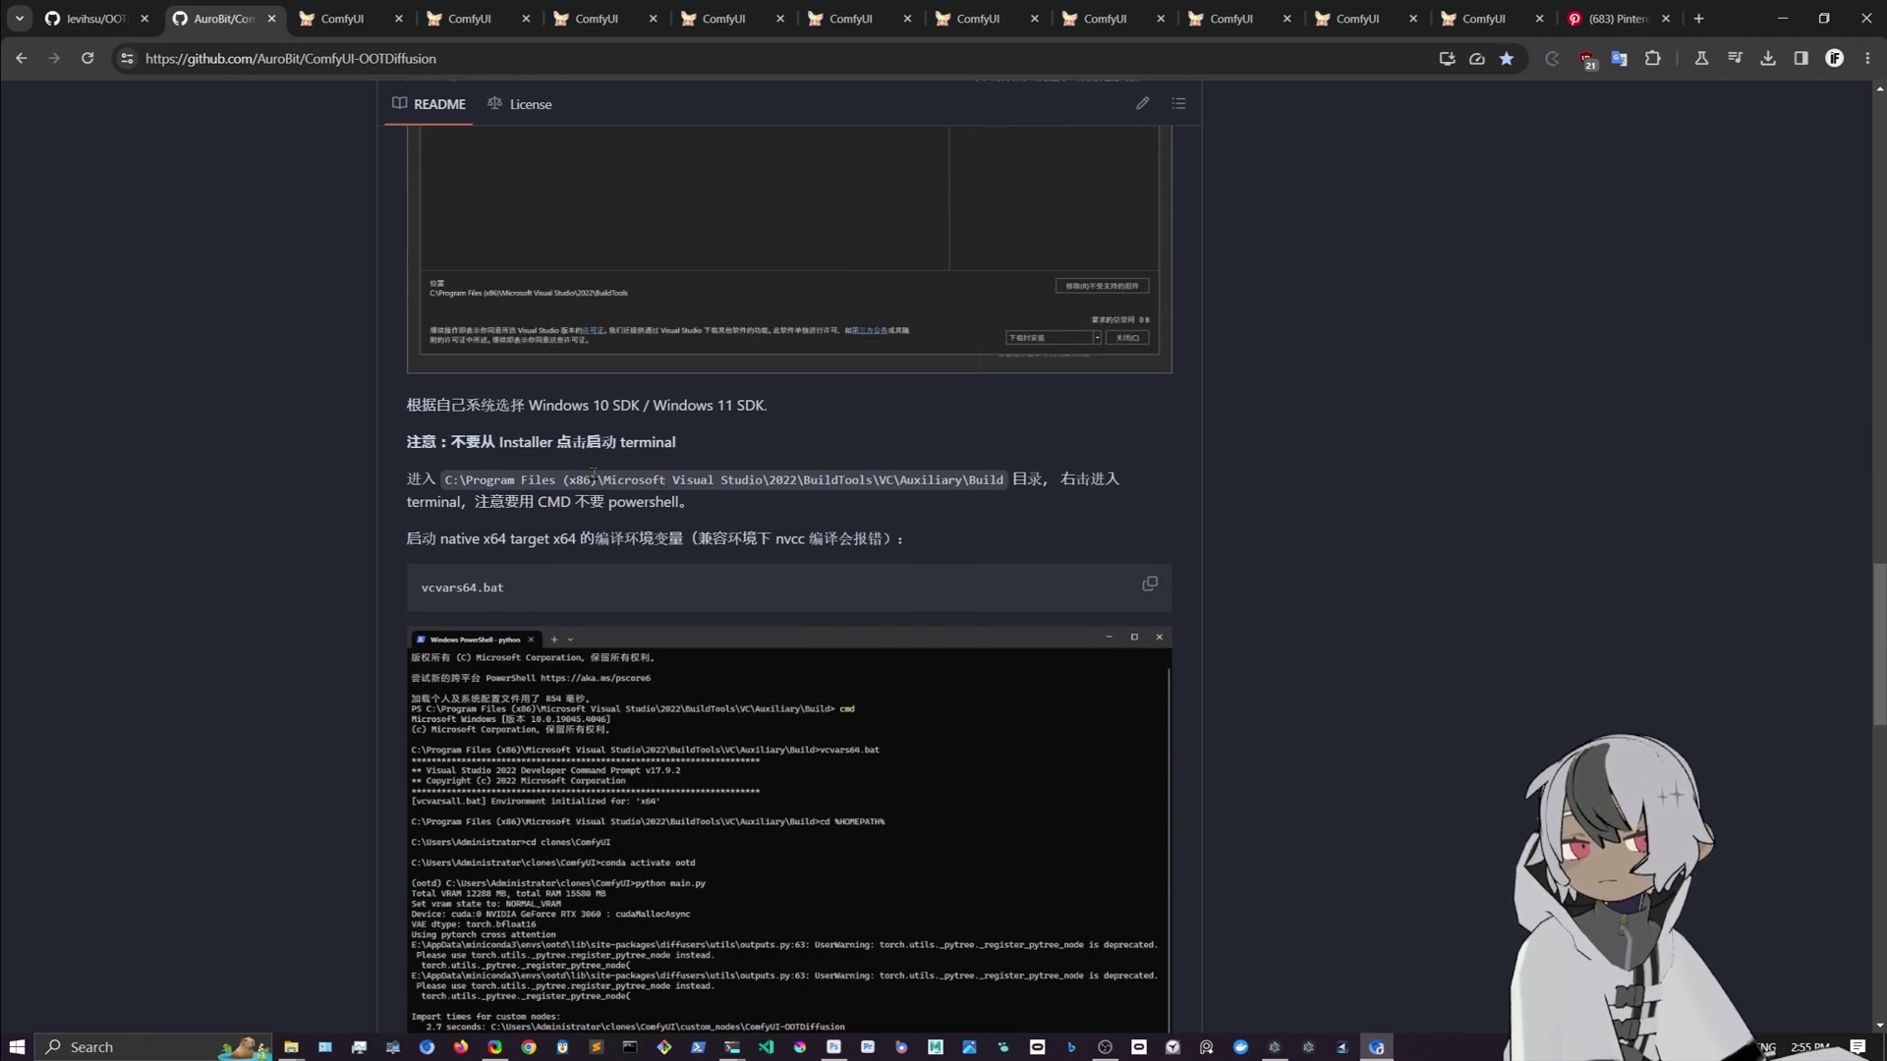
{"action": "left_click_drag", "start_coordinate": [447, 479], "coordinate": [1006, 473]}
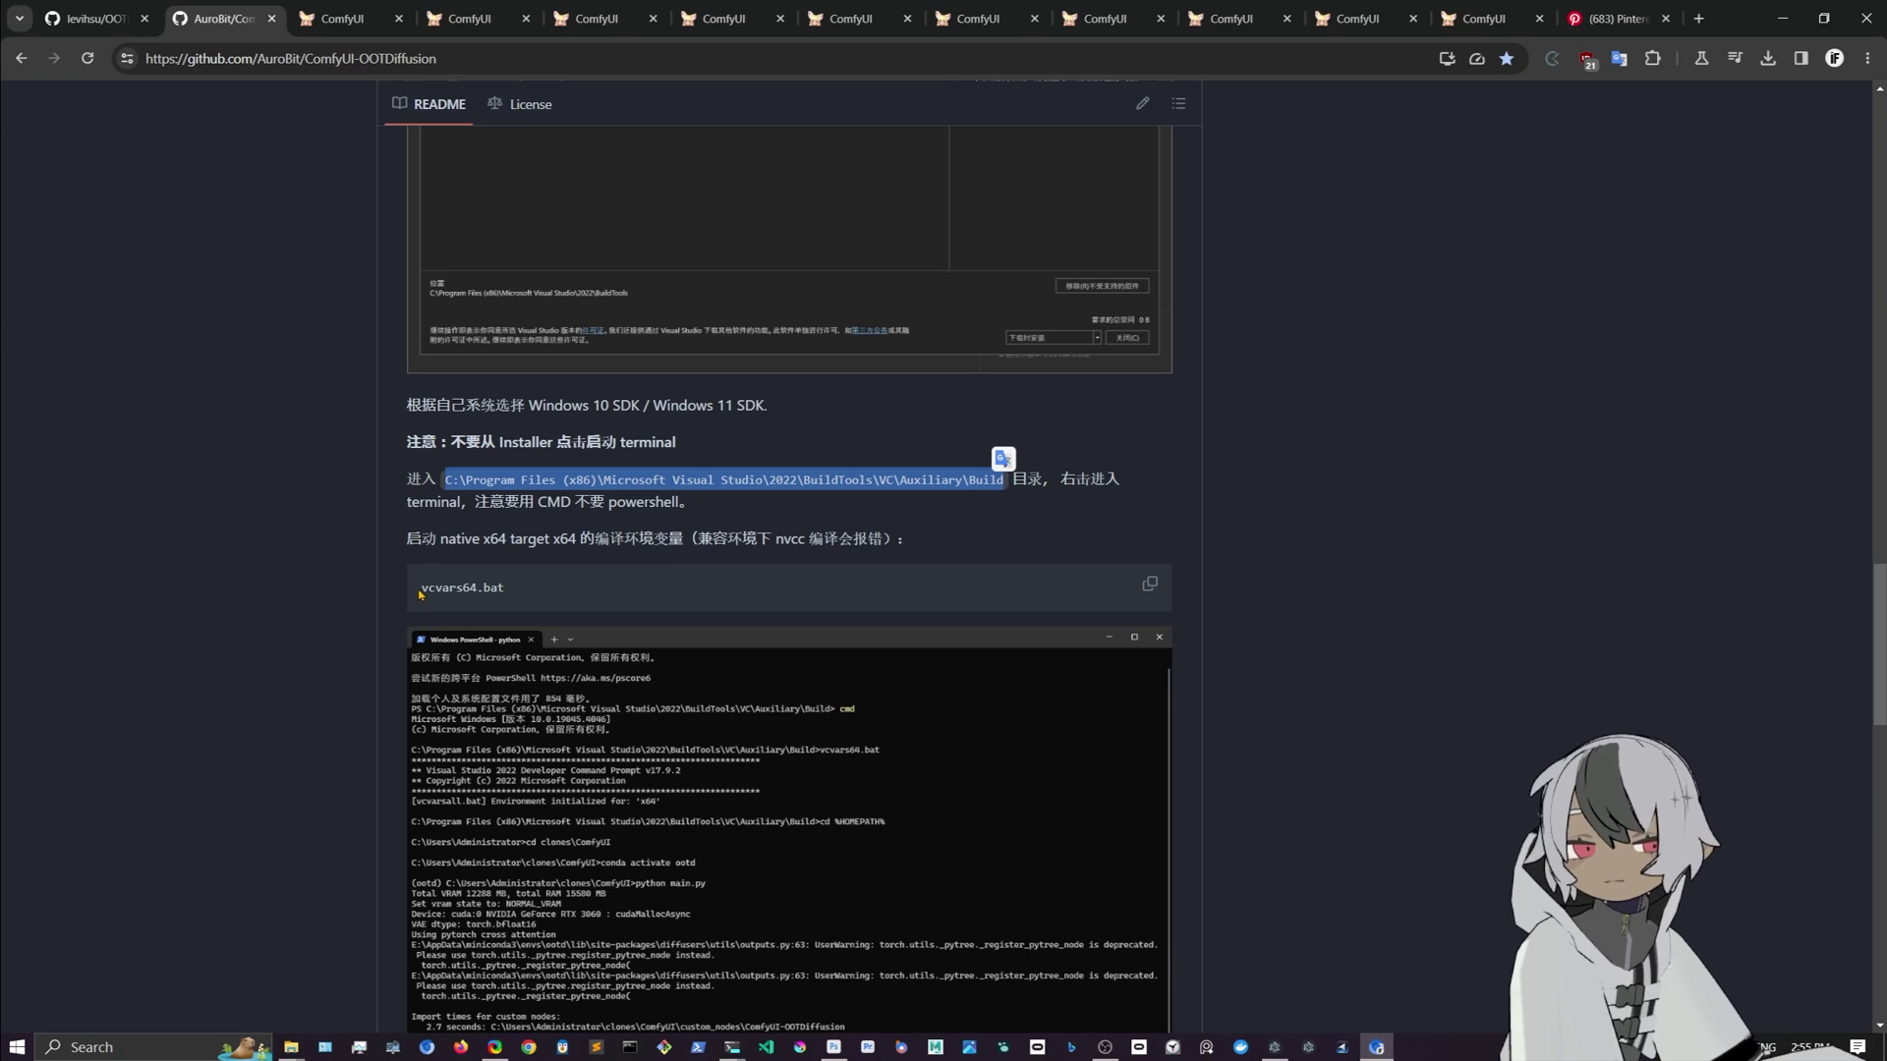
{"action": "left_click_drag", "start_coordinate": [419, 590], "coordinate": [515, 588]}
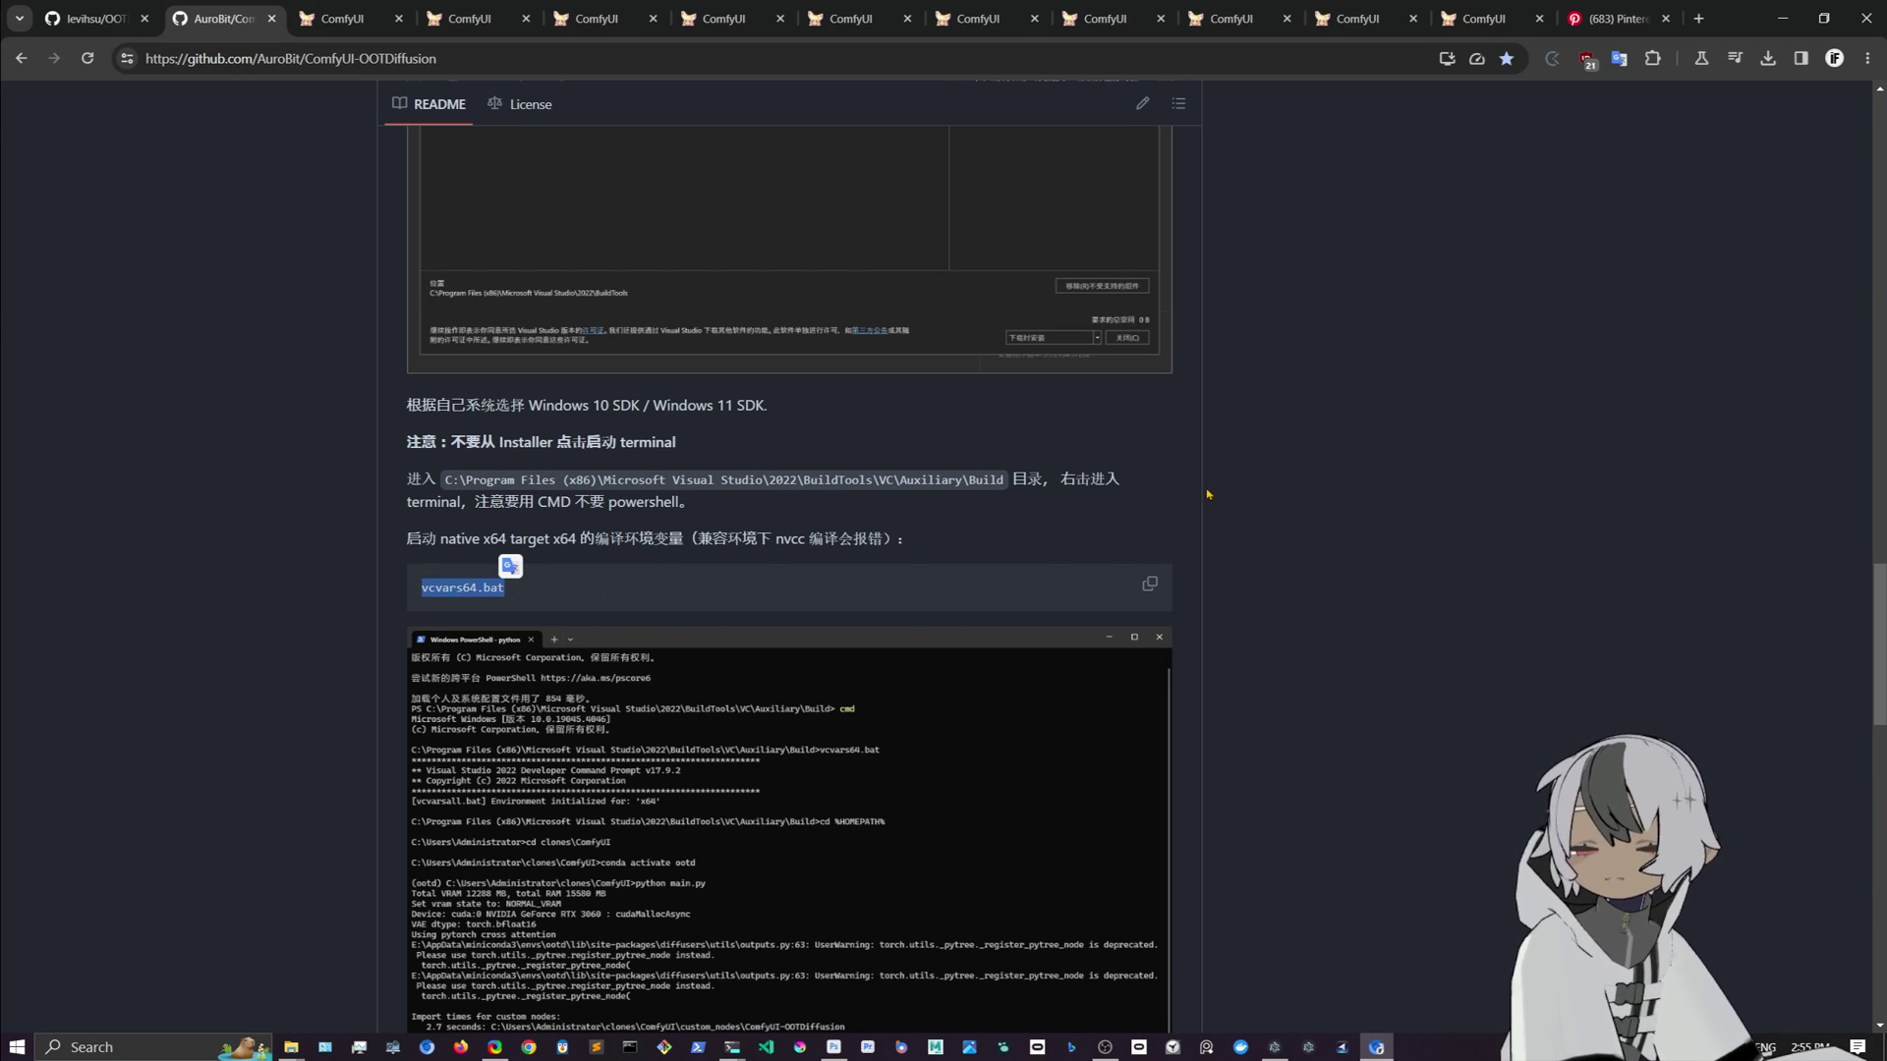
{"action": "scroll", "coordinate": [1002, 484], "scroll_direction": "down", "scroll_amount": 5}
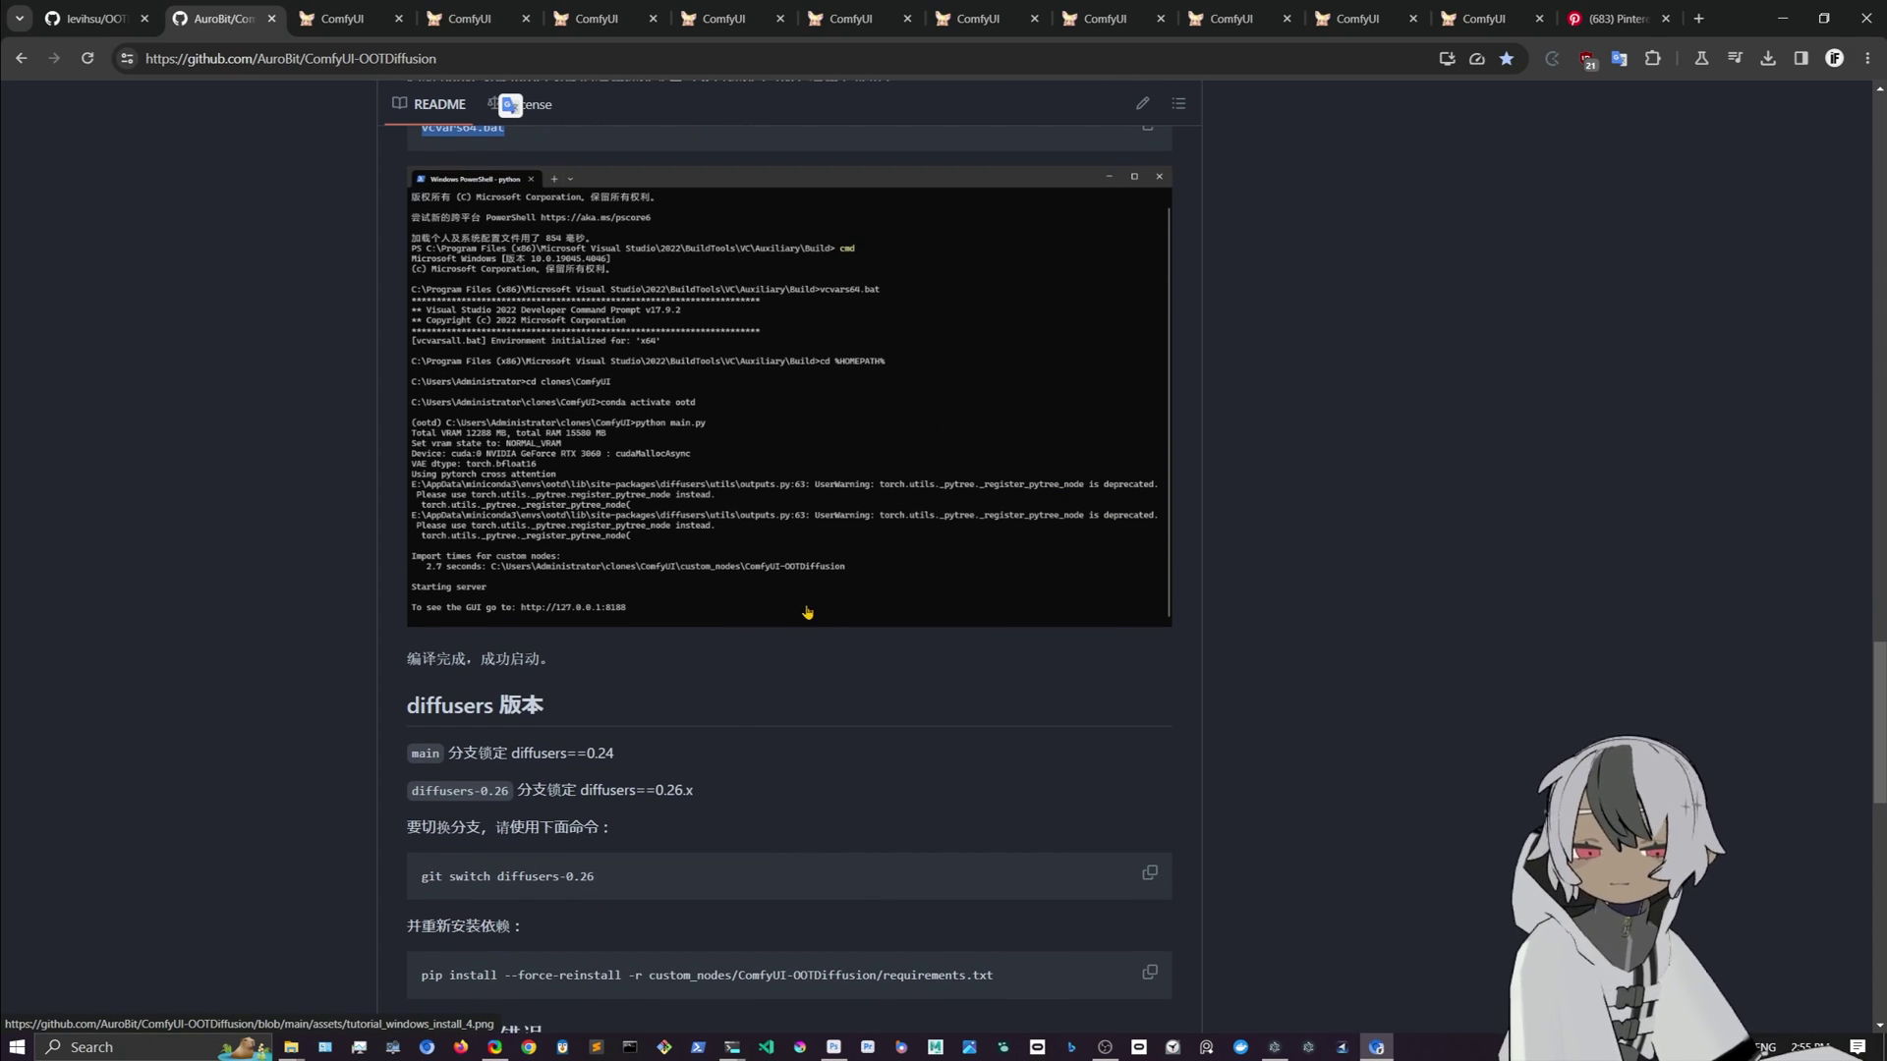
{"action": "scroll", "coordinate": [825, 539], "scroll_direction": "down", "scroll_amount": 2}
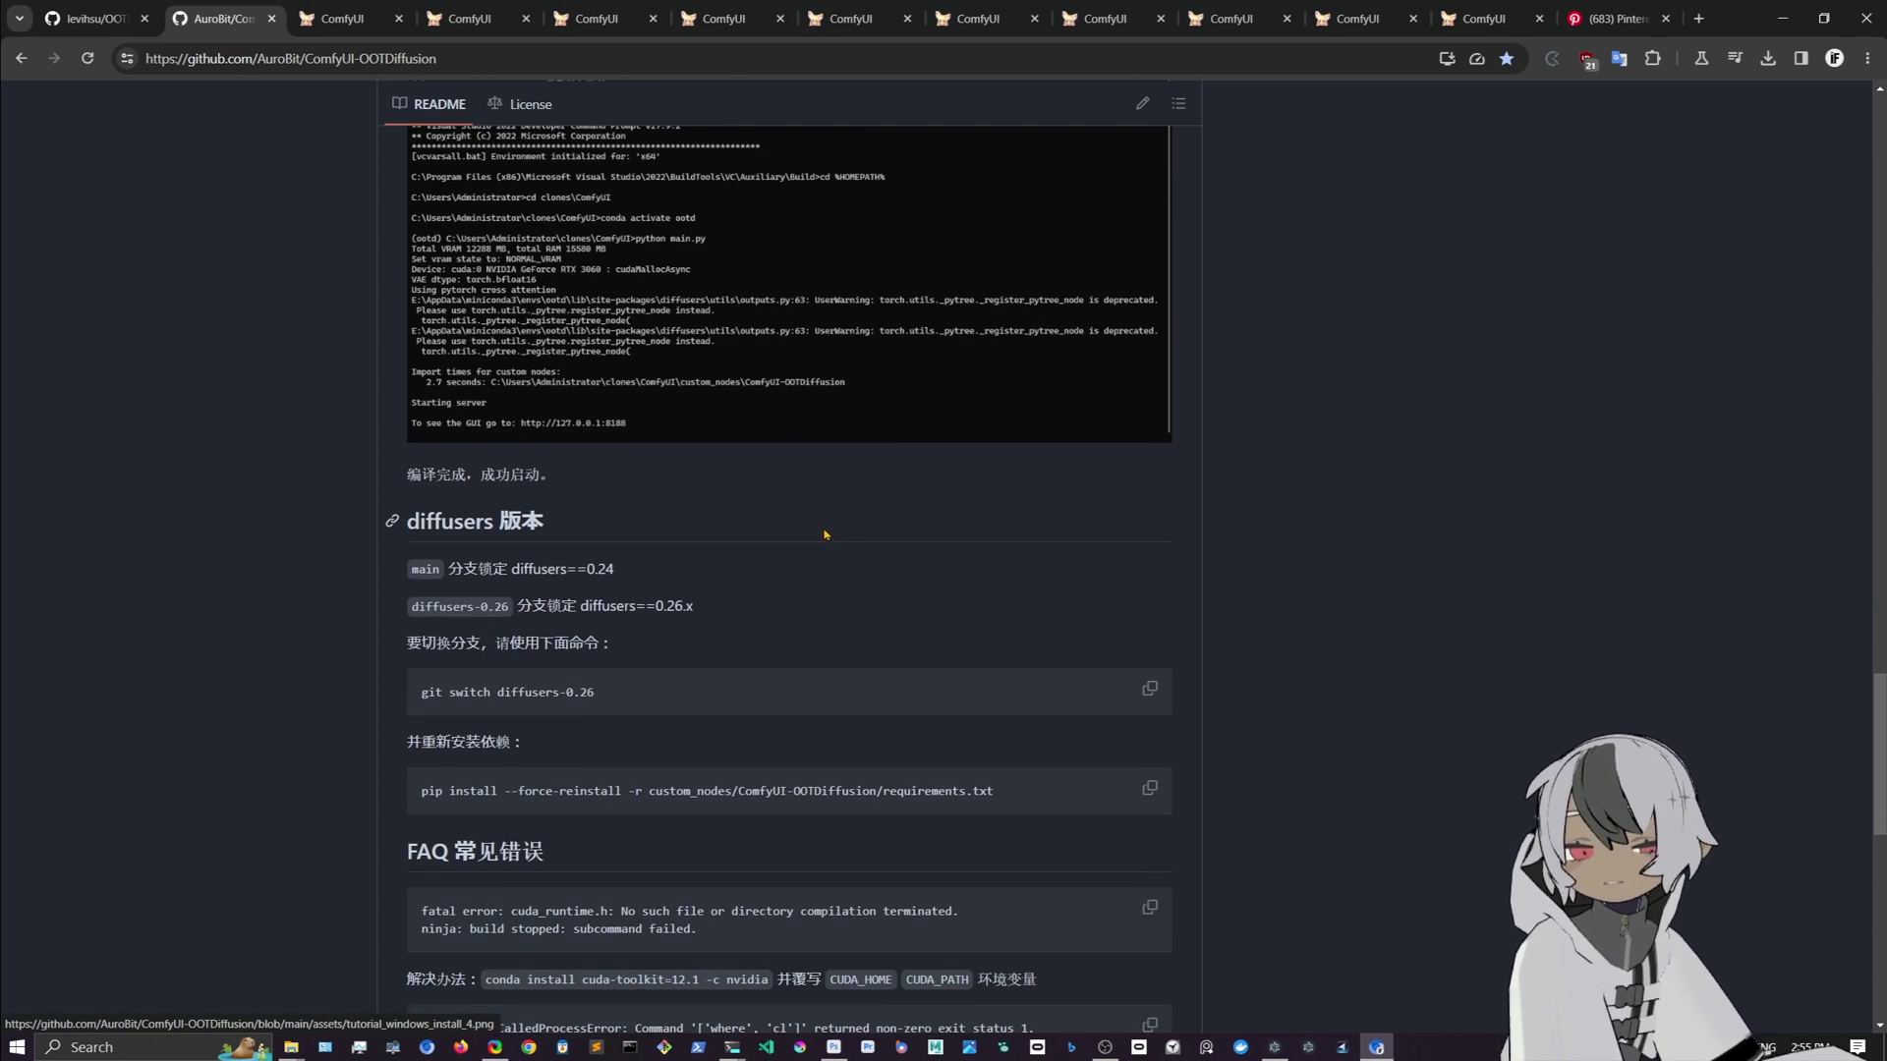
{"action": "scroll", "coordinate": [757, 536], "scroll_direction": "down", "scroll_amount": 2}
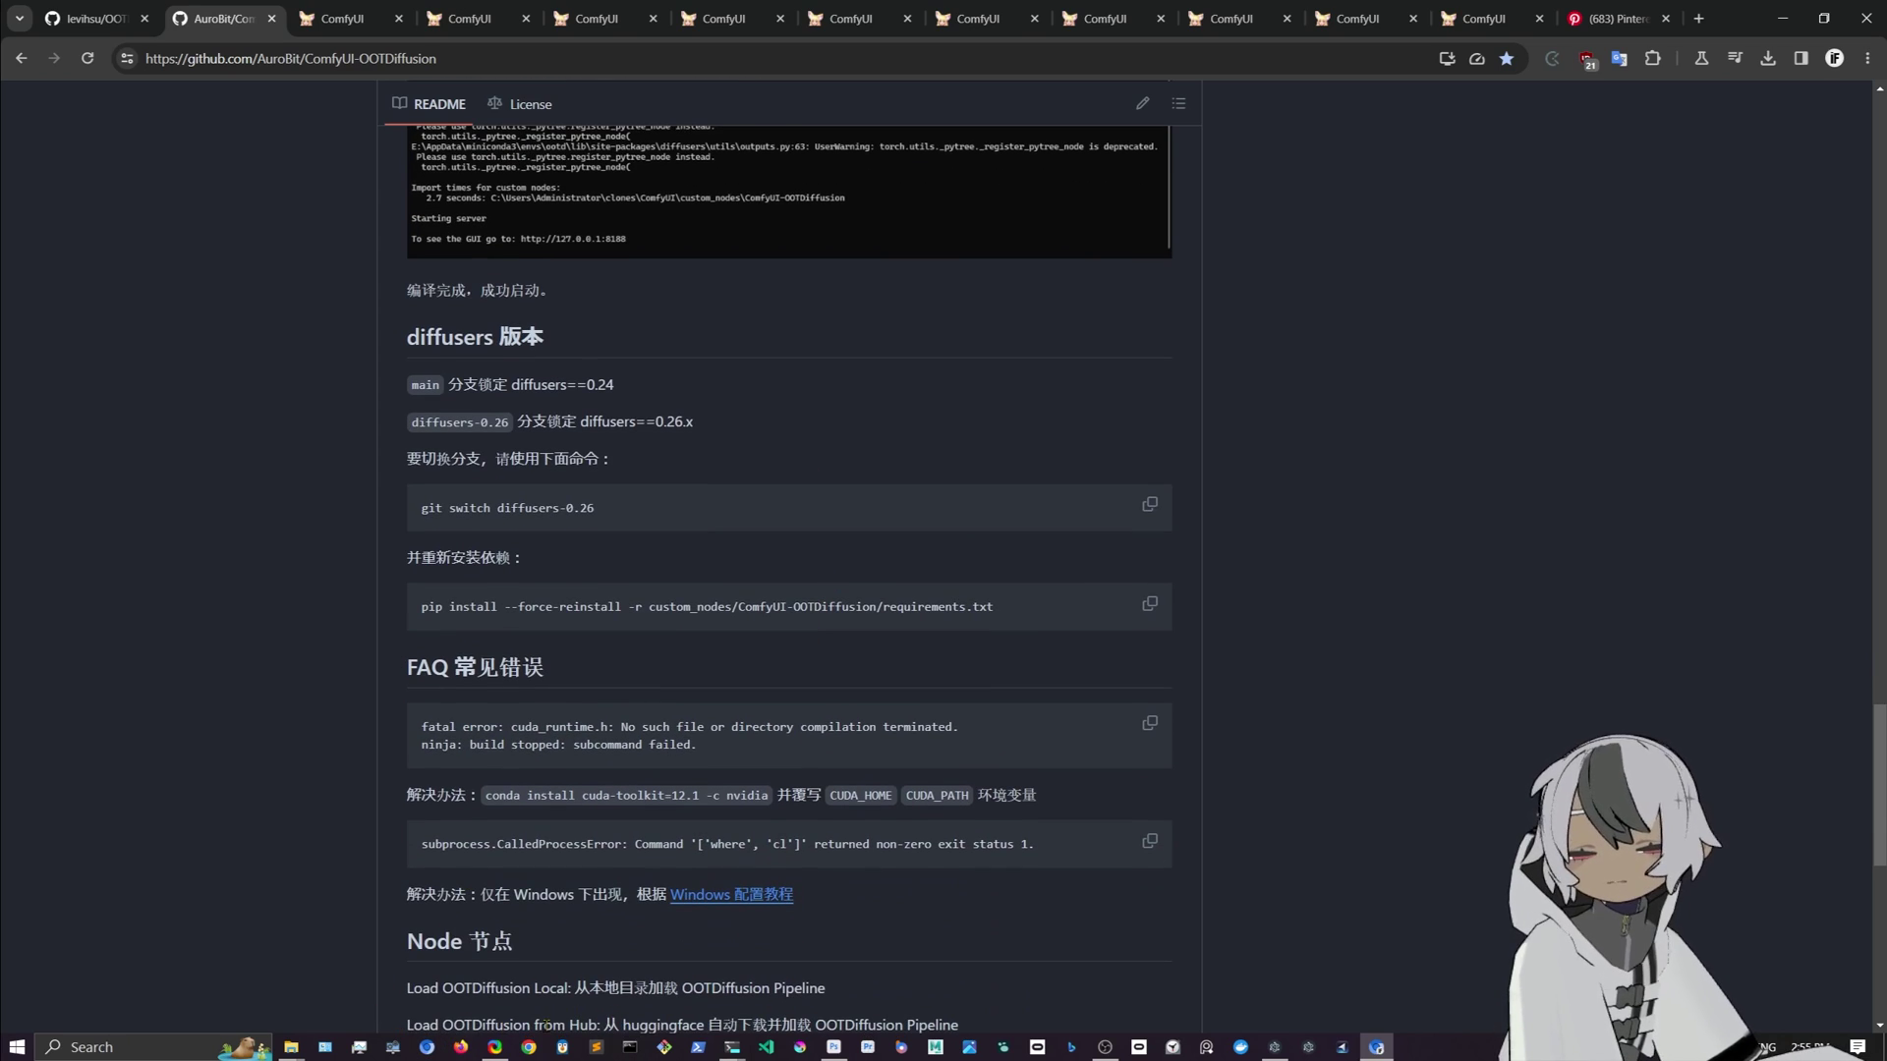
{"action": "left_click", "coordinate": [291, 1047]}
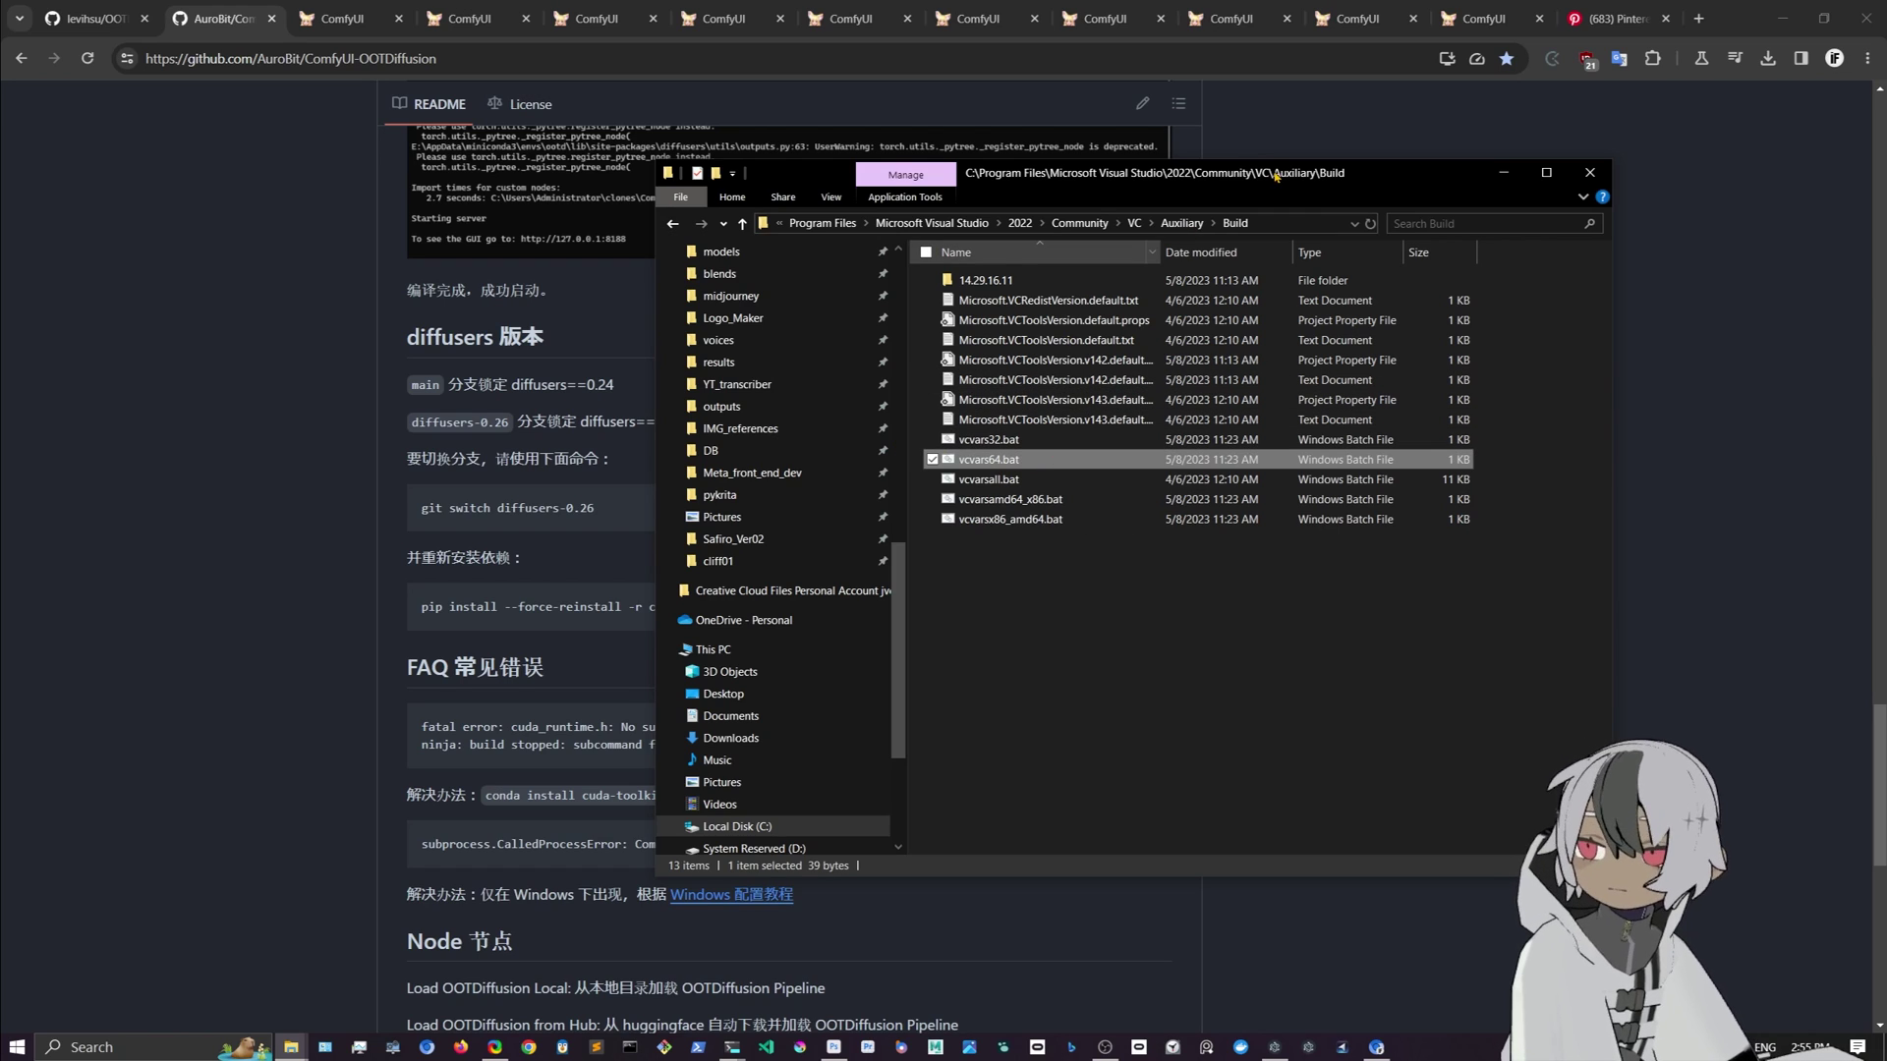
Step: Dismiss Explorer and review the README's diffusers version notes and FAQ common errors
{"action": "left_click", "coordinate": [1503, 173]}
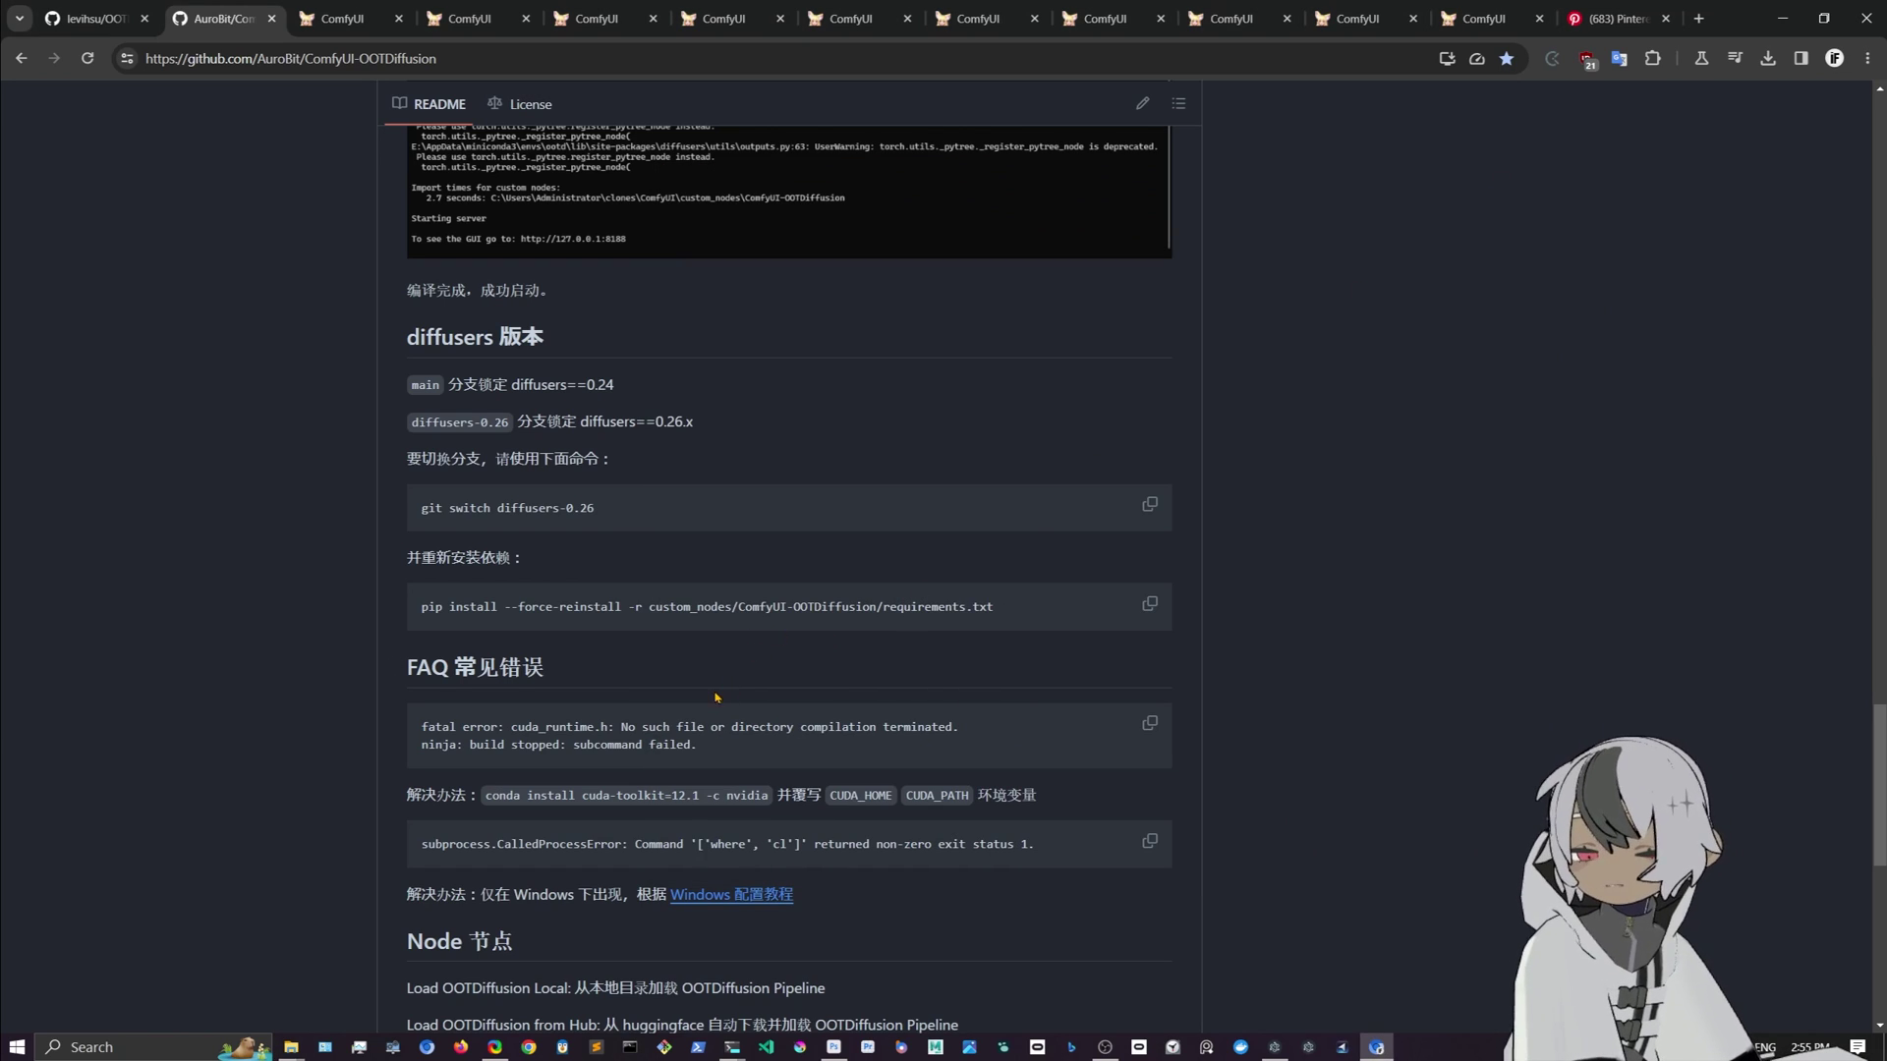
{"action": "scroll", "coordinate": [711, 681], "scroll_direction": "down", "scroll_amount": 4}
{"action": "scroll", "coordinate": [825, 501], "scroll_direction": "up", "scroll_amount": 7}
{"action": "scroll", "coordinate": [819, 498], "scroll_direction": "up", "scroll_amount": 4}
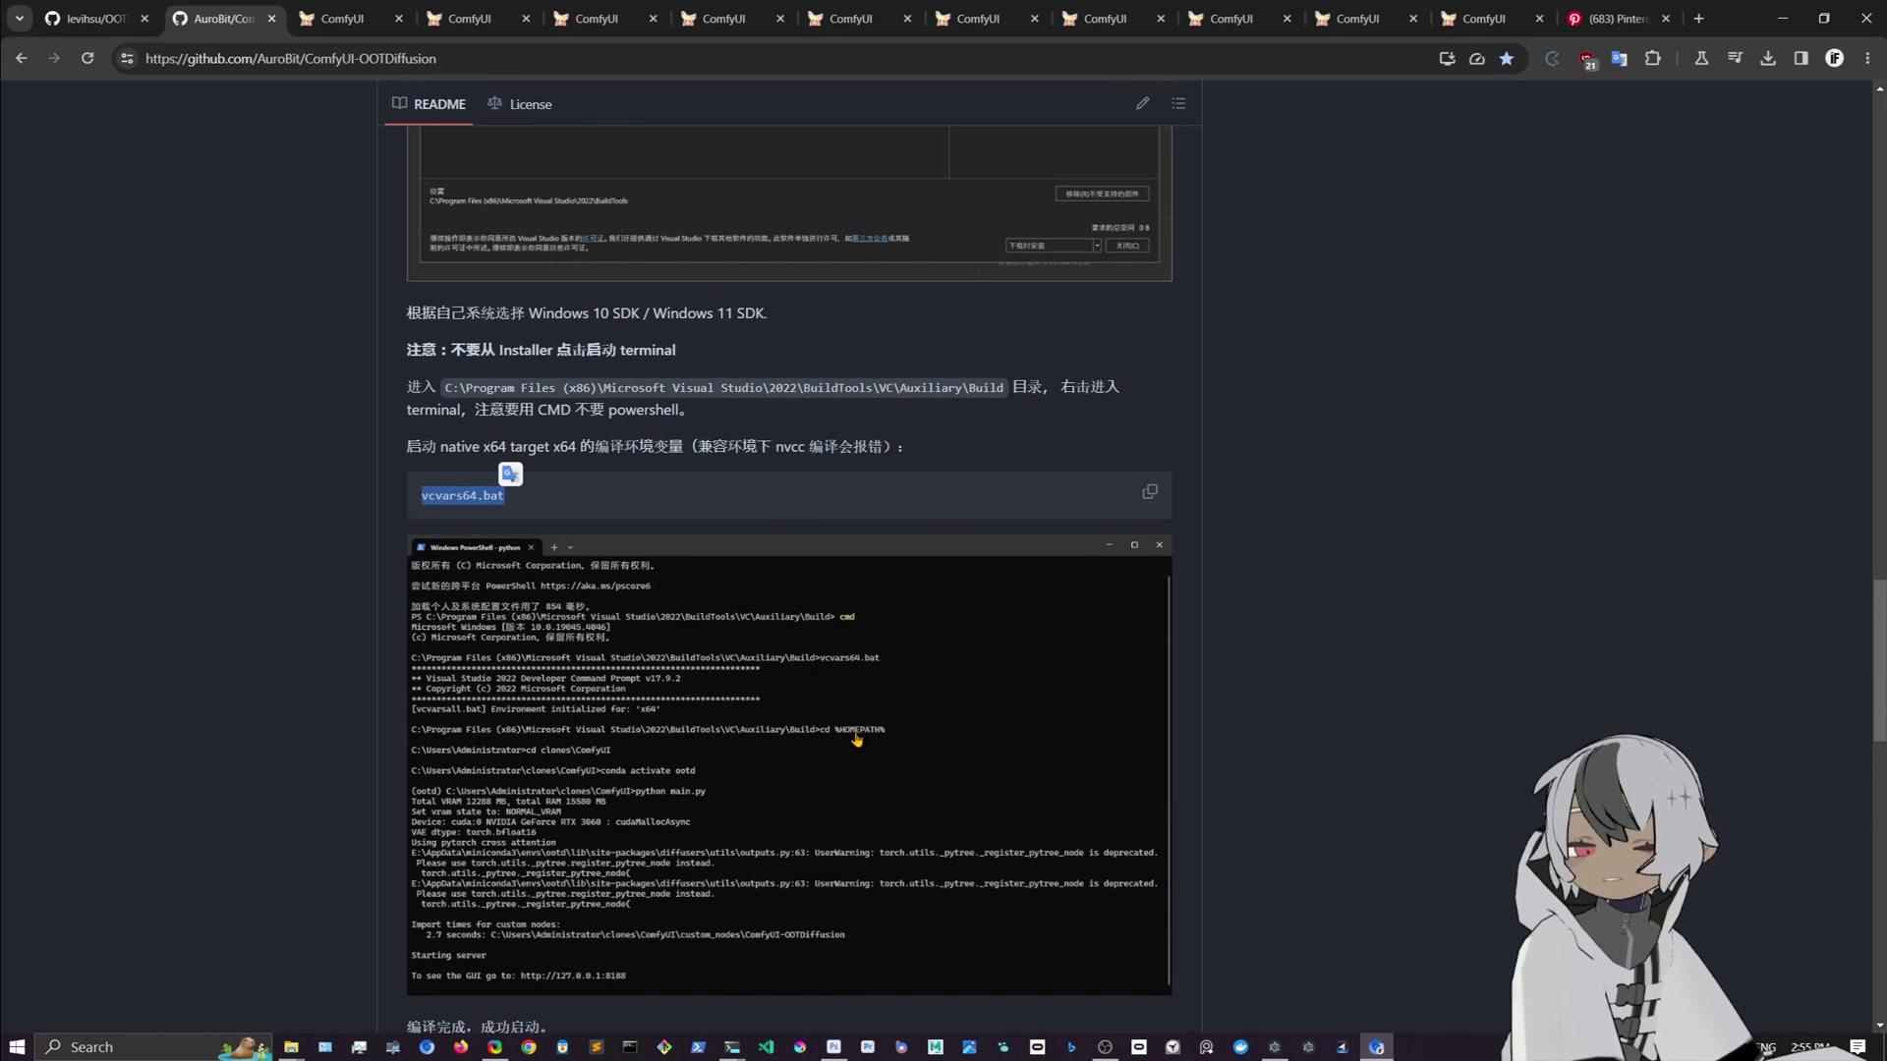
{"action": "scroll", "coordinate": [898, 757], "scroll_direction": "down", "scroll_amount": 3}
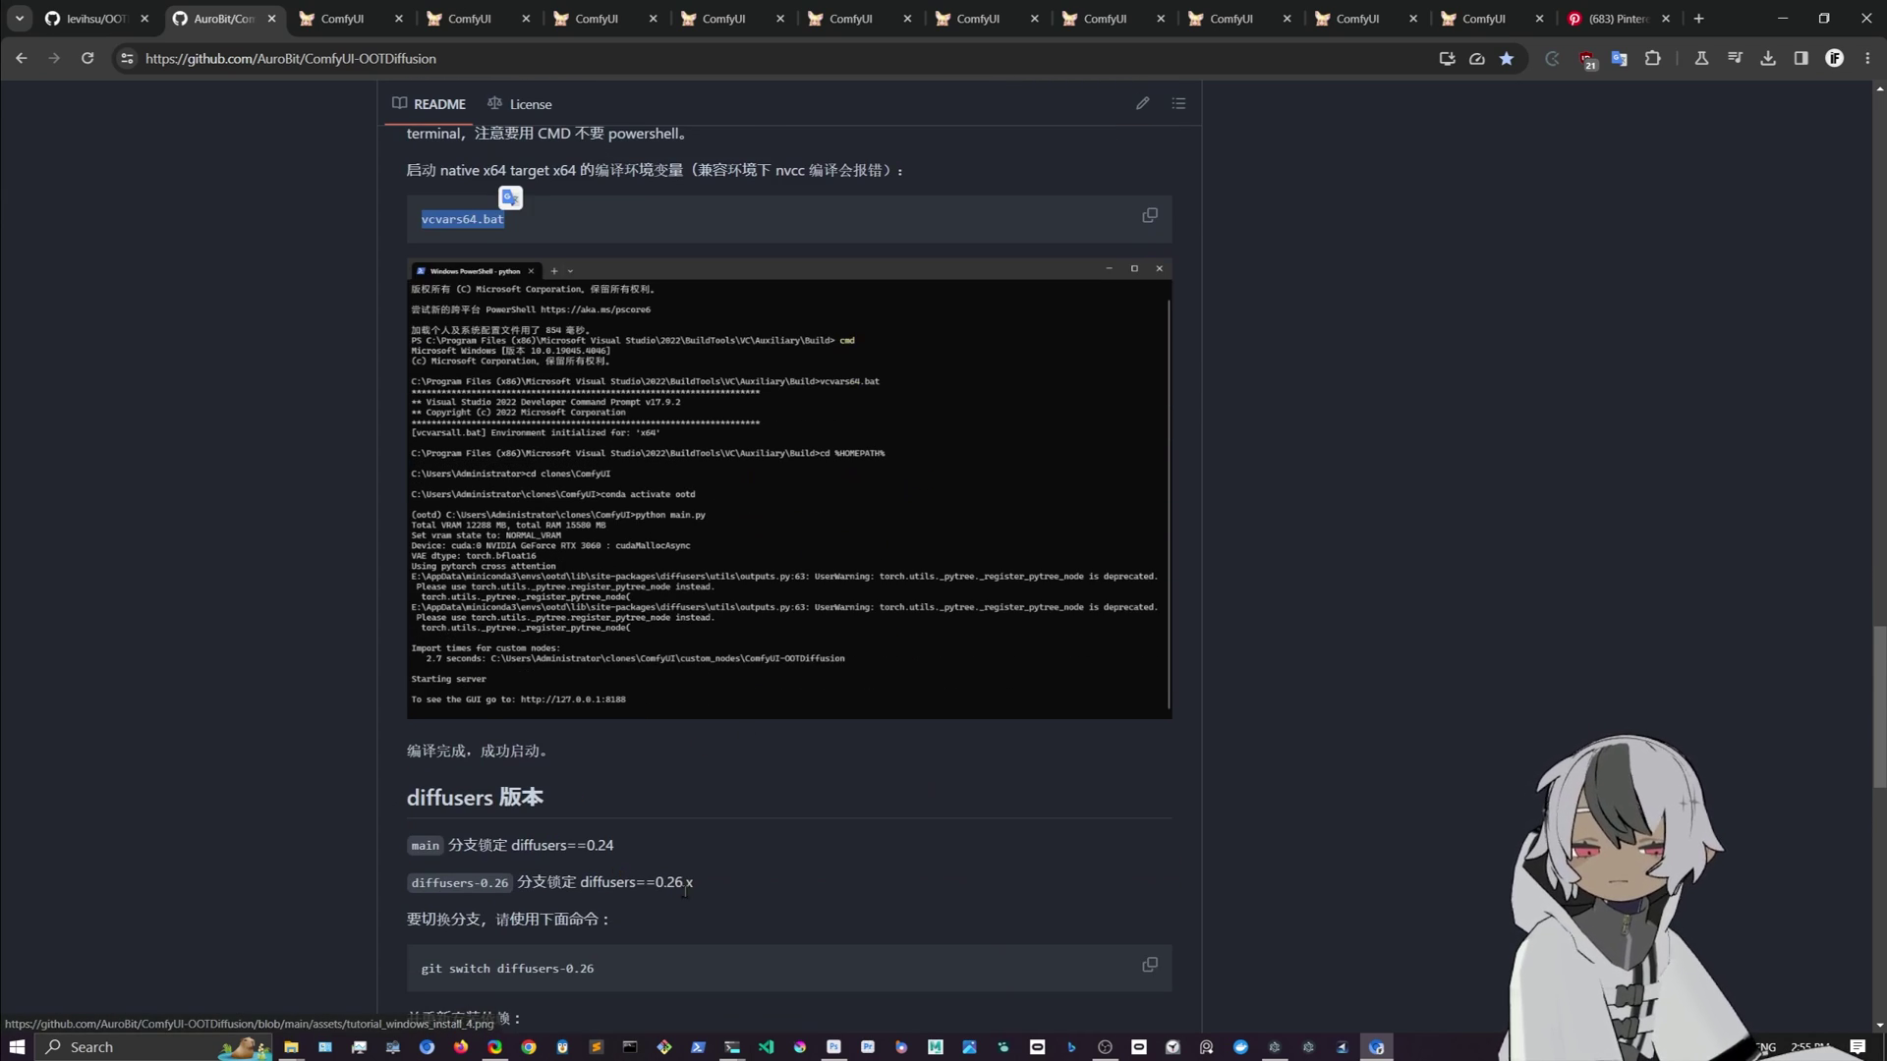
{"action": "scroll", "coordinate": [687, 764], "scroll_direction": "down", "scroll_amount": 5}
{"action": "scroll", "coordinate": [771, 366], "scroll_direction": "up", "scroll_amount": 1}
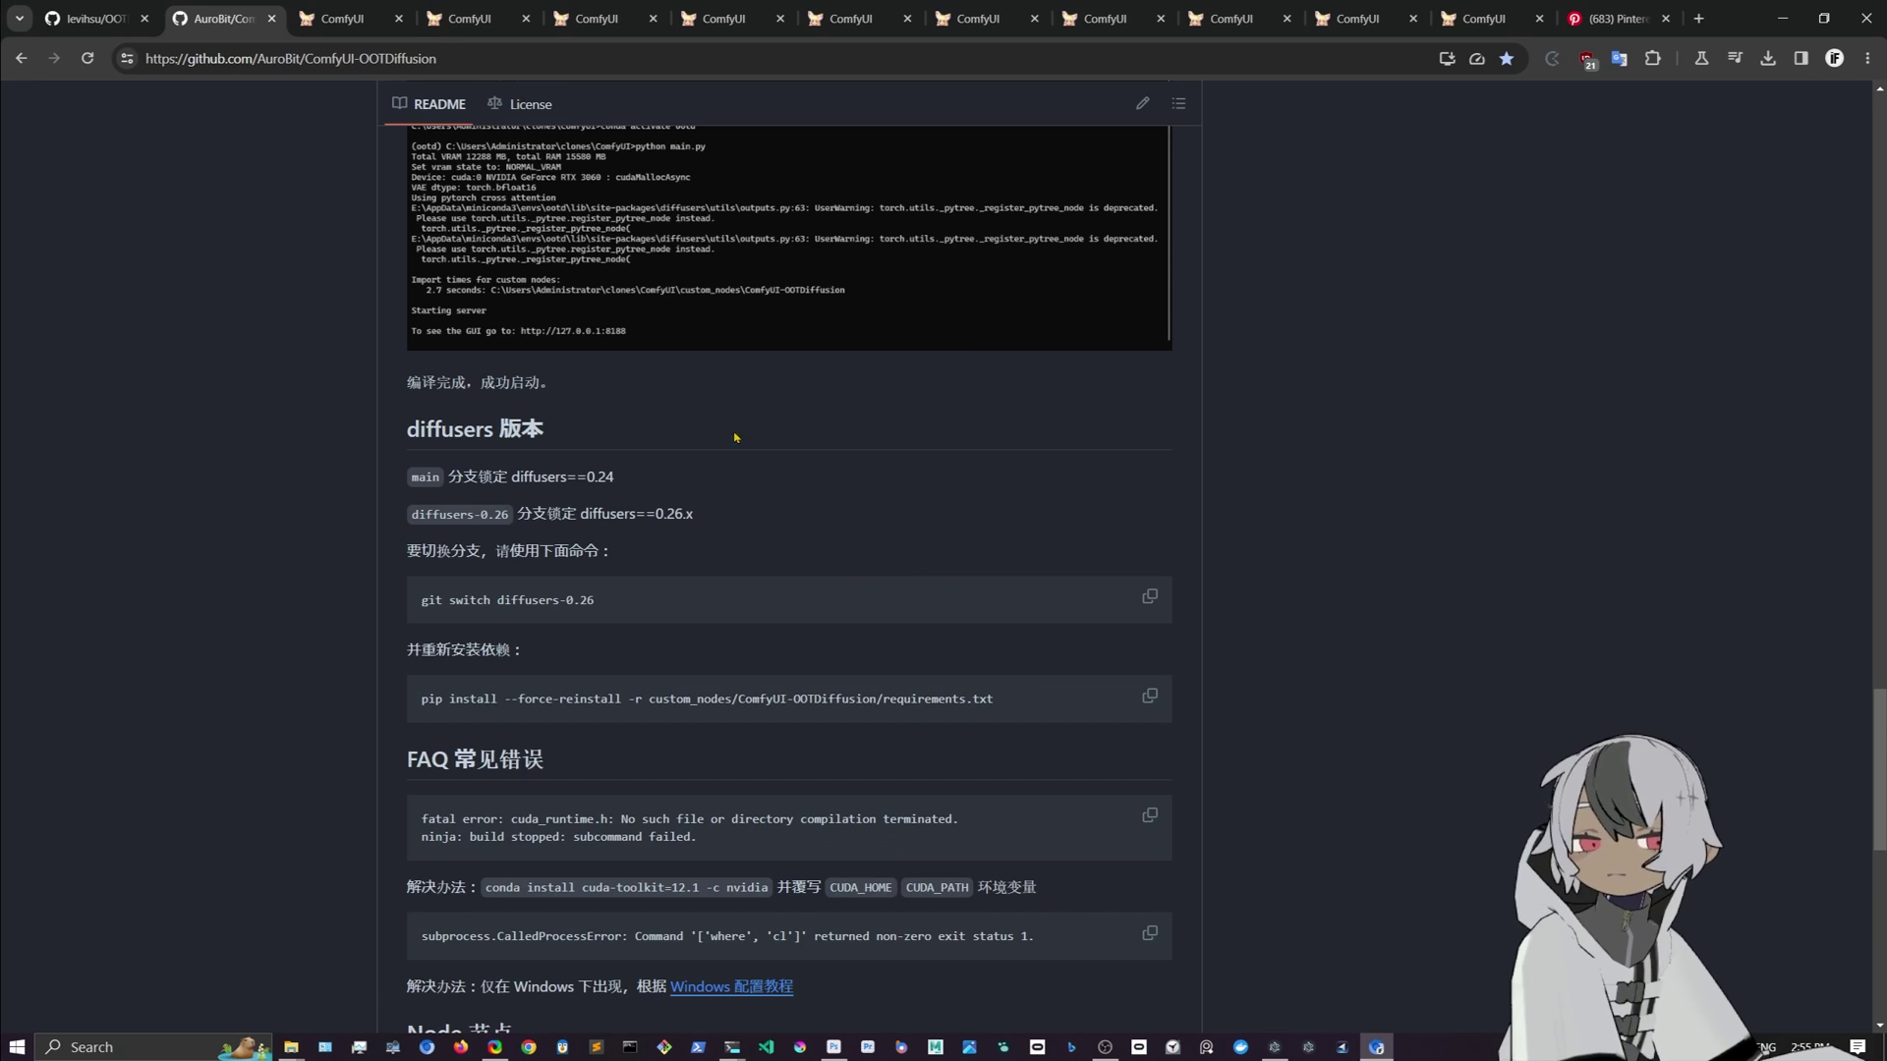
Step: Inspect the ComfyUI try-on workflow's Load Image inputs and Preview Image results
{"action": "left_click", "coordinate": [349, 12]}
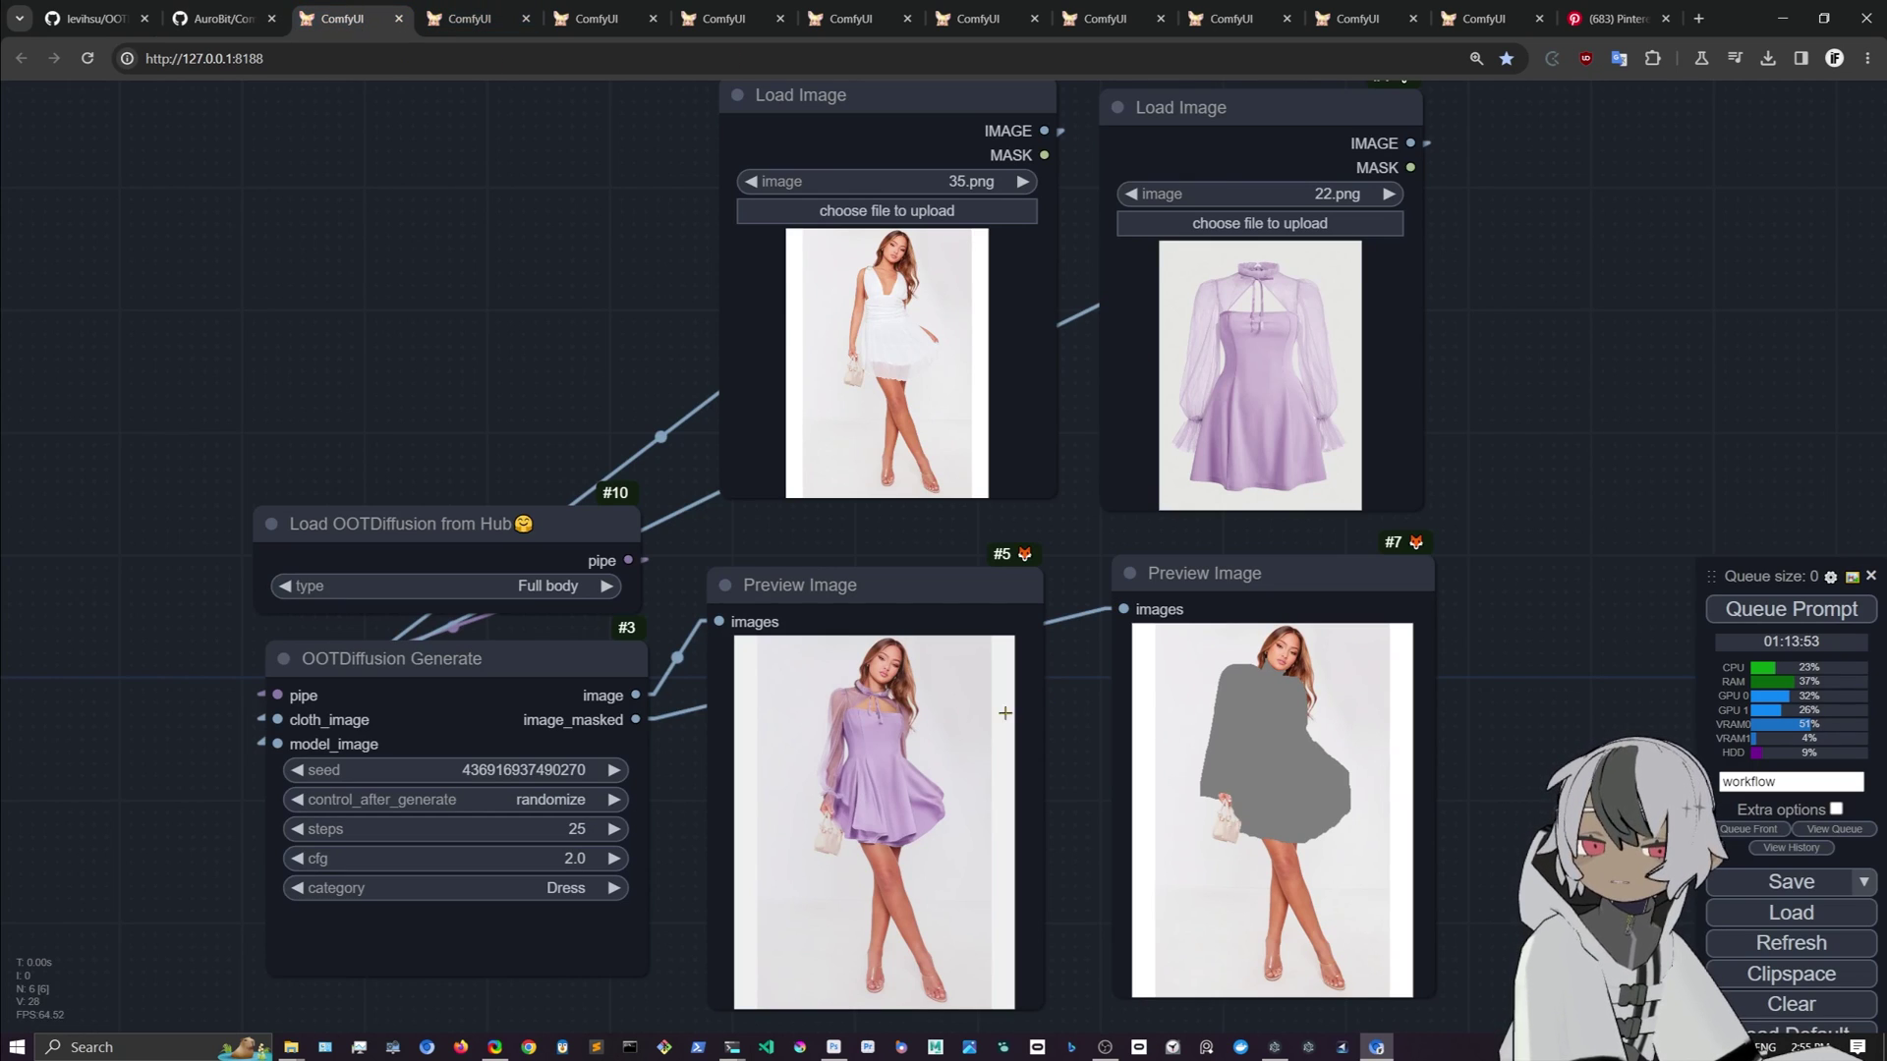
{"action": "scroll", "coordinate": [1570, 407], "scroll_direction": "up", "scroll_amount": 5}
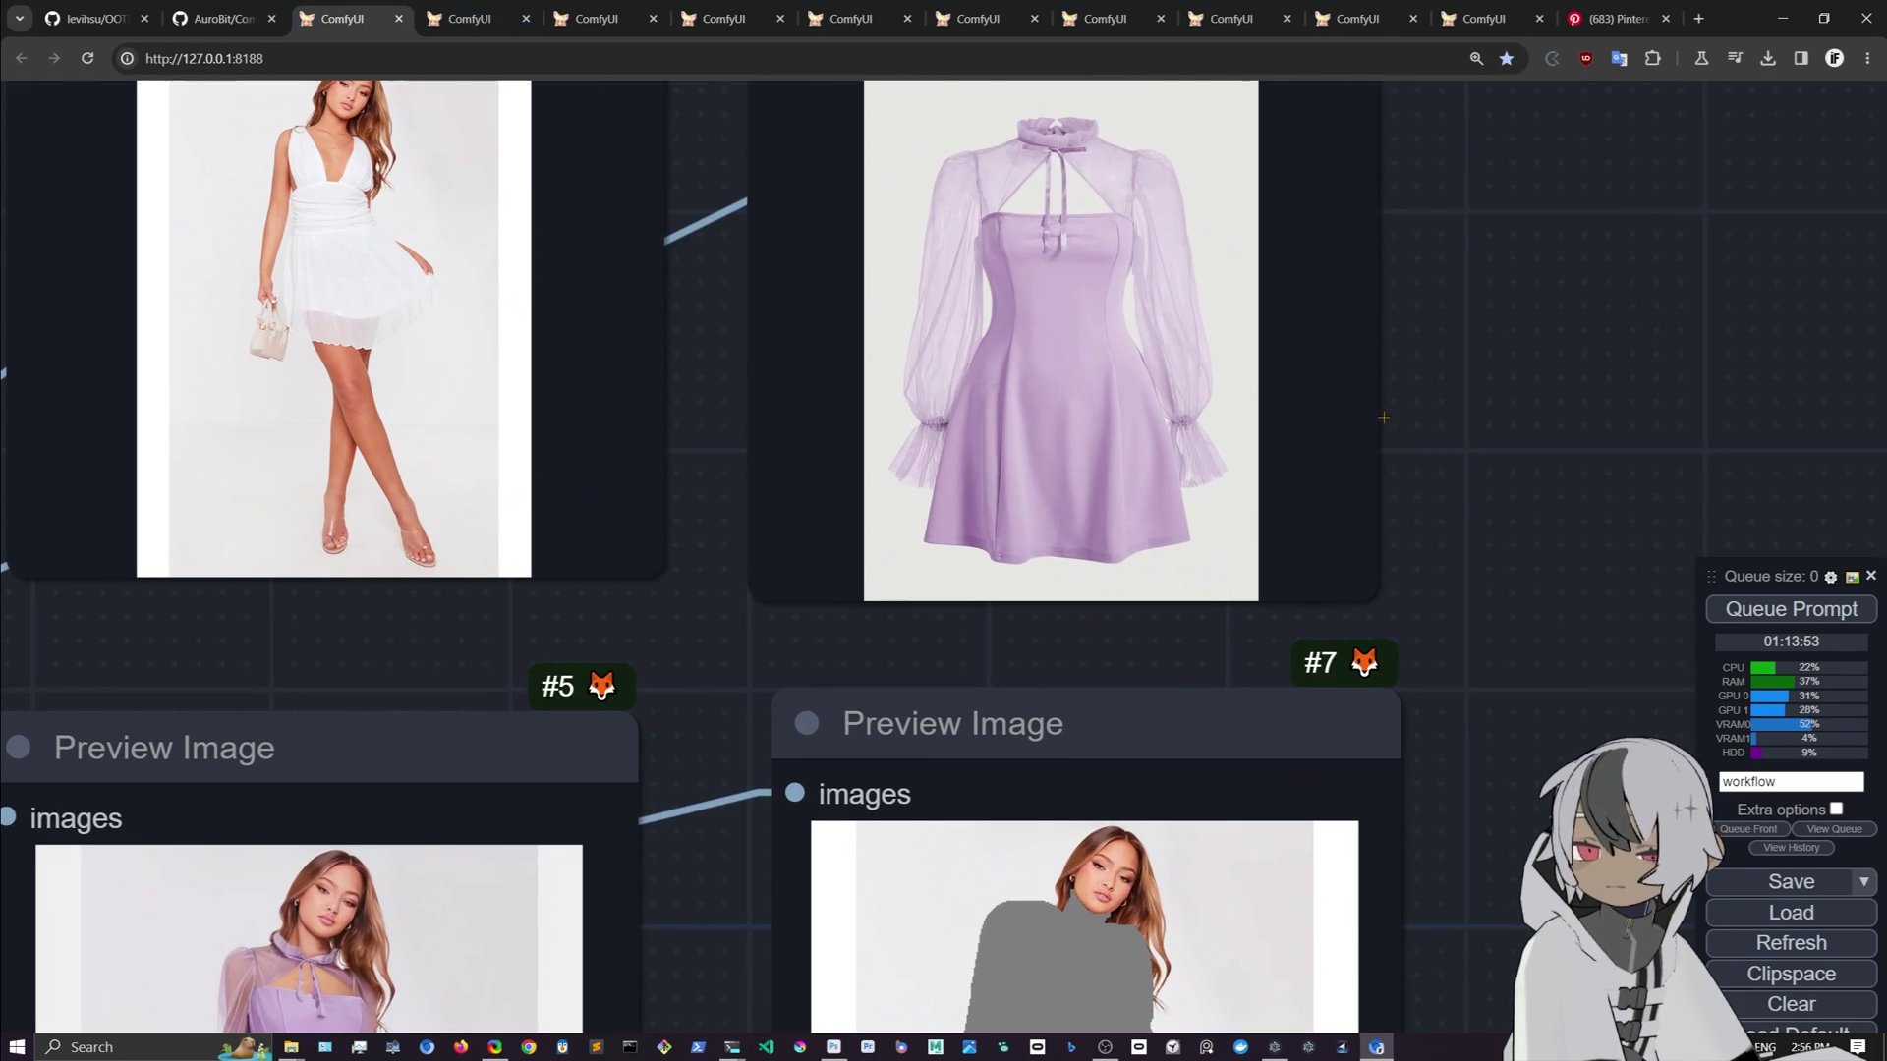
{"action": "scroll", "coordinate": [923, 575], "scroll_direction": "down", "scroll_amount": 5}
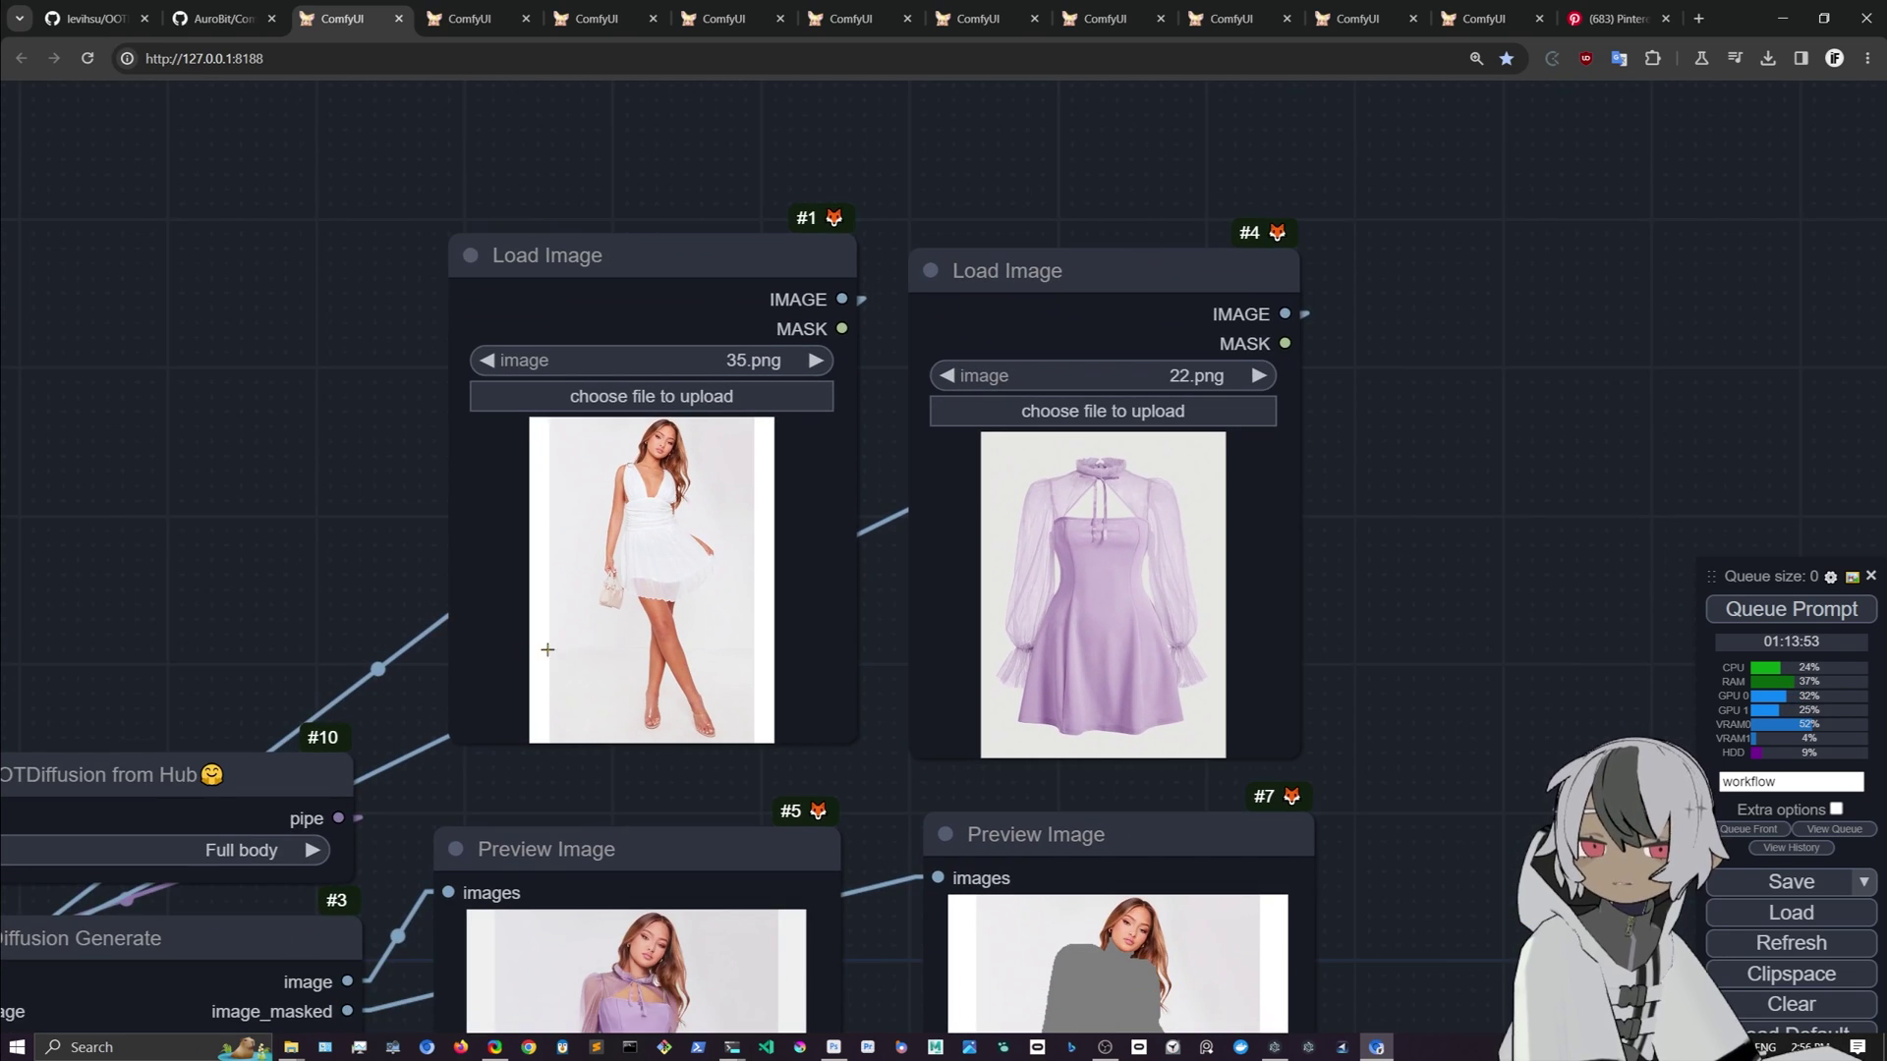
{"action": "left_click_drag", "start_coordinate": [334, 612], "coordinate": [452, 416]}
{"action": "scroll", "coordinate": [993, 482], "scroll_direction": "up", "scroll_amount": 3}
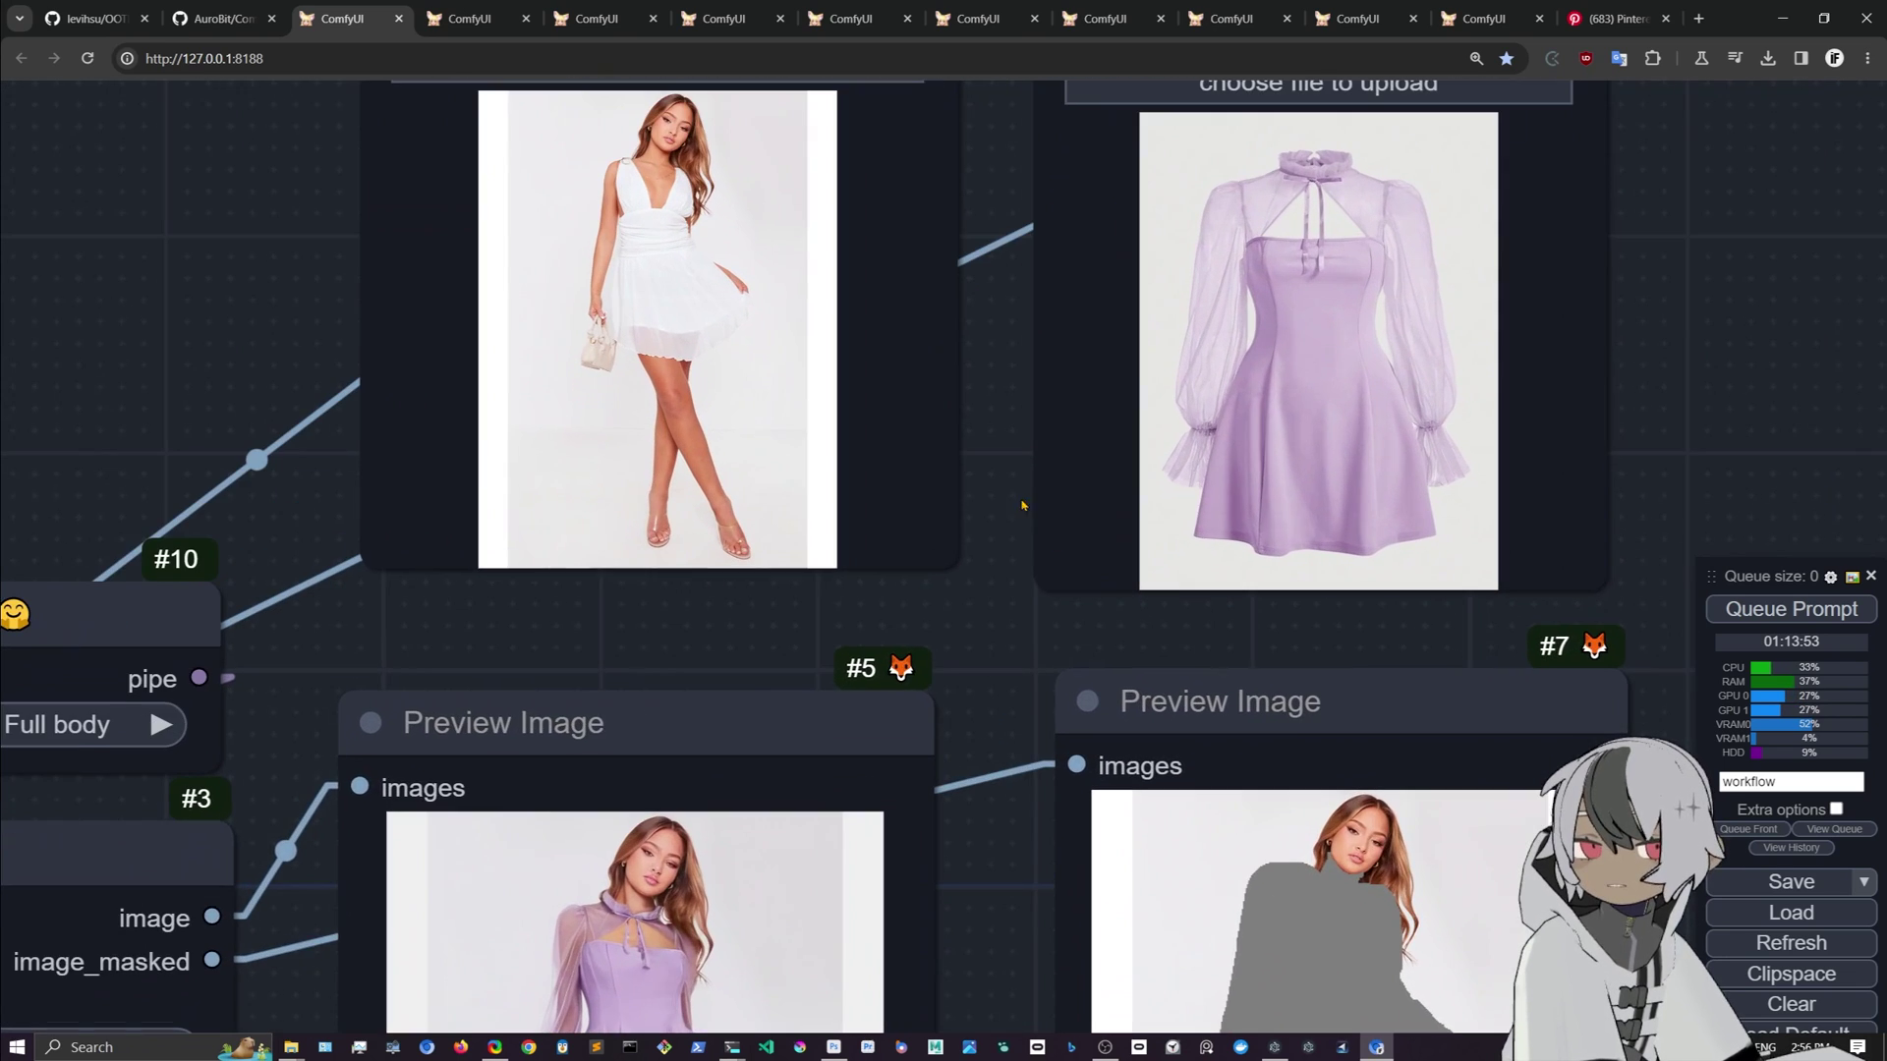
{"action": "left_click_drag", "start_coordinate": [994, 483], "coordinate": [1035, 758]}
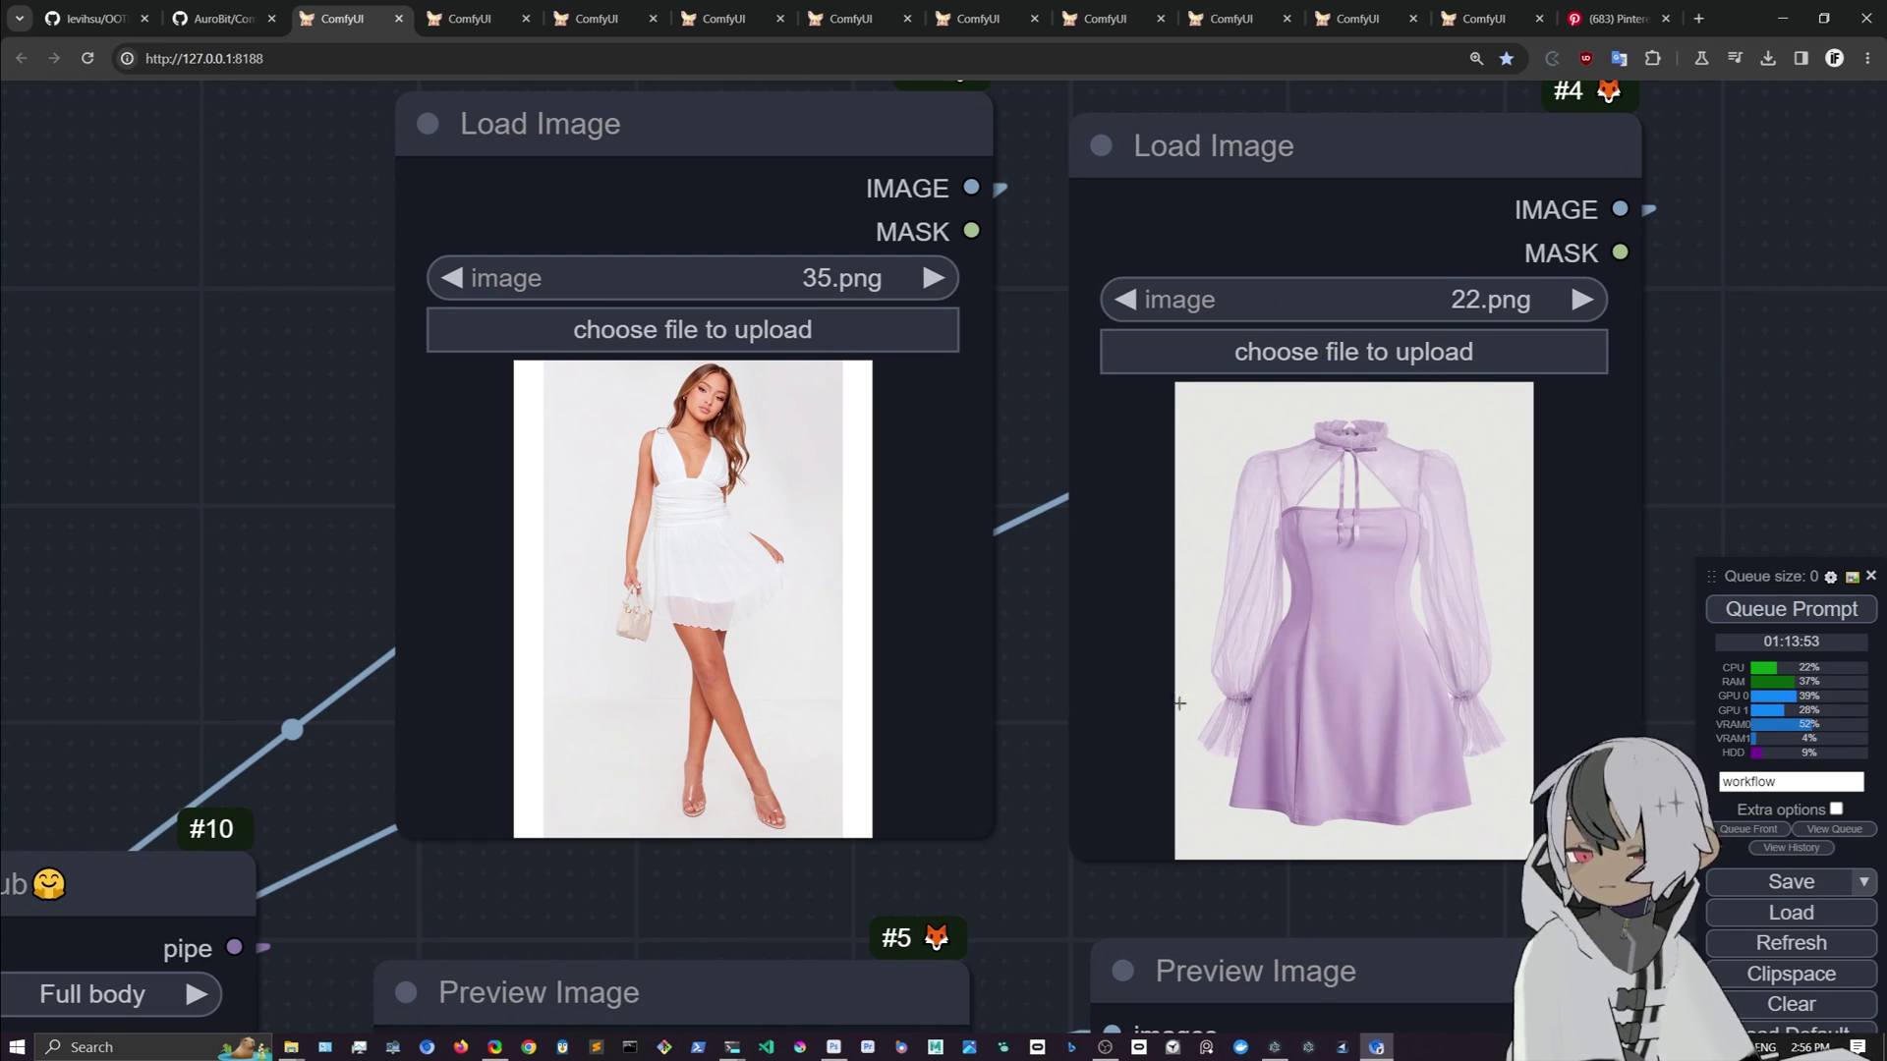
{"action": "scroll", "coordinate": [1008, 850], "scroll_direction": "down", "scroll_amount": 2}
{"action": "left_click_drag", "start_coordinate": [1007, 850], "coordinate": [864, 462]}
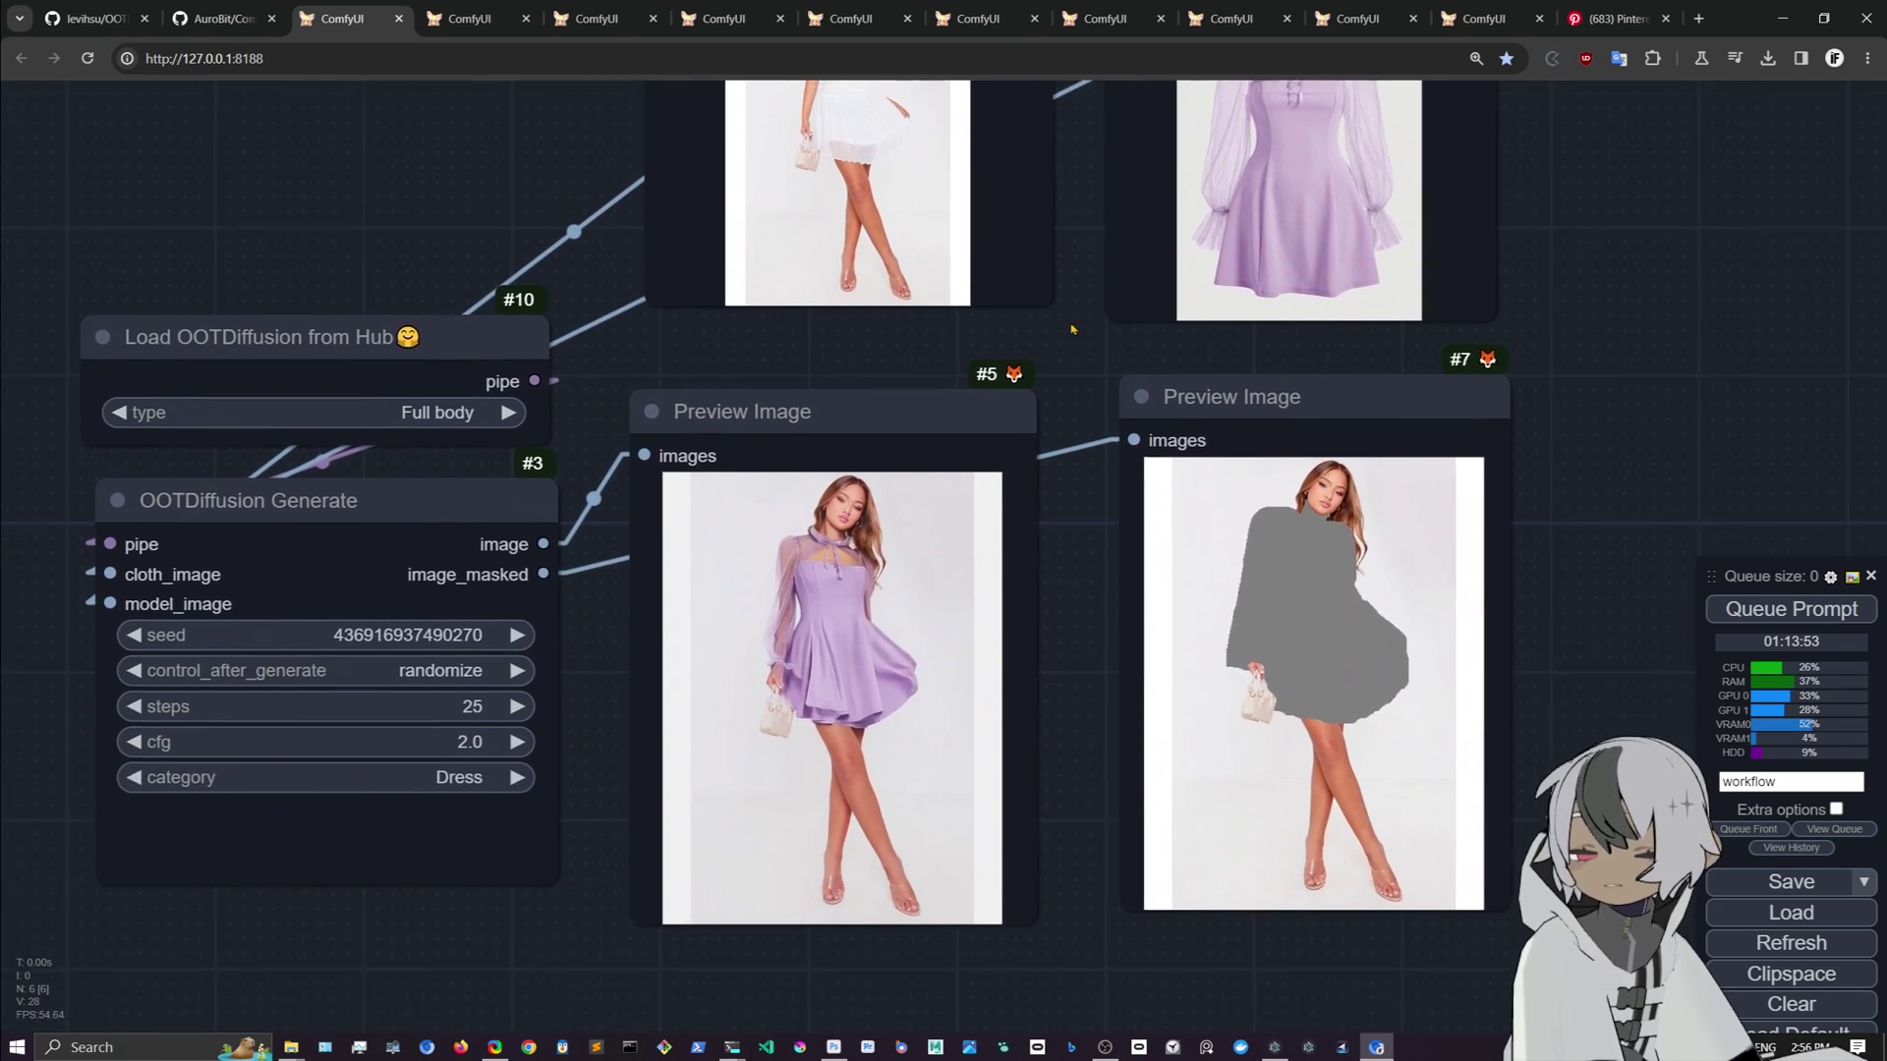
{"action": "scroll", "coordinate": [835, 550], "scroll_direction": "up", "scroll_amount": 5}
{"action": "scroll", "coordinate": [611, 518], "scroll_direction": "up", "scroll_amount": 7}
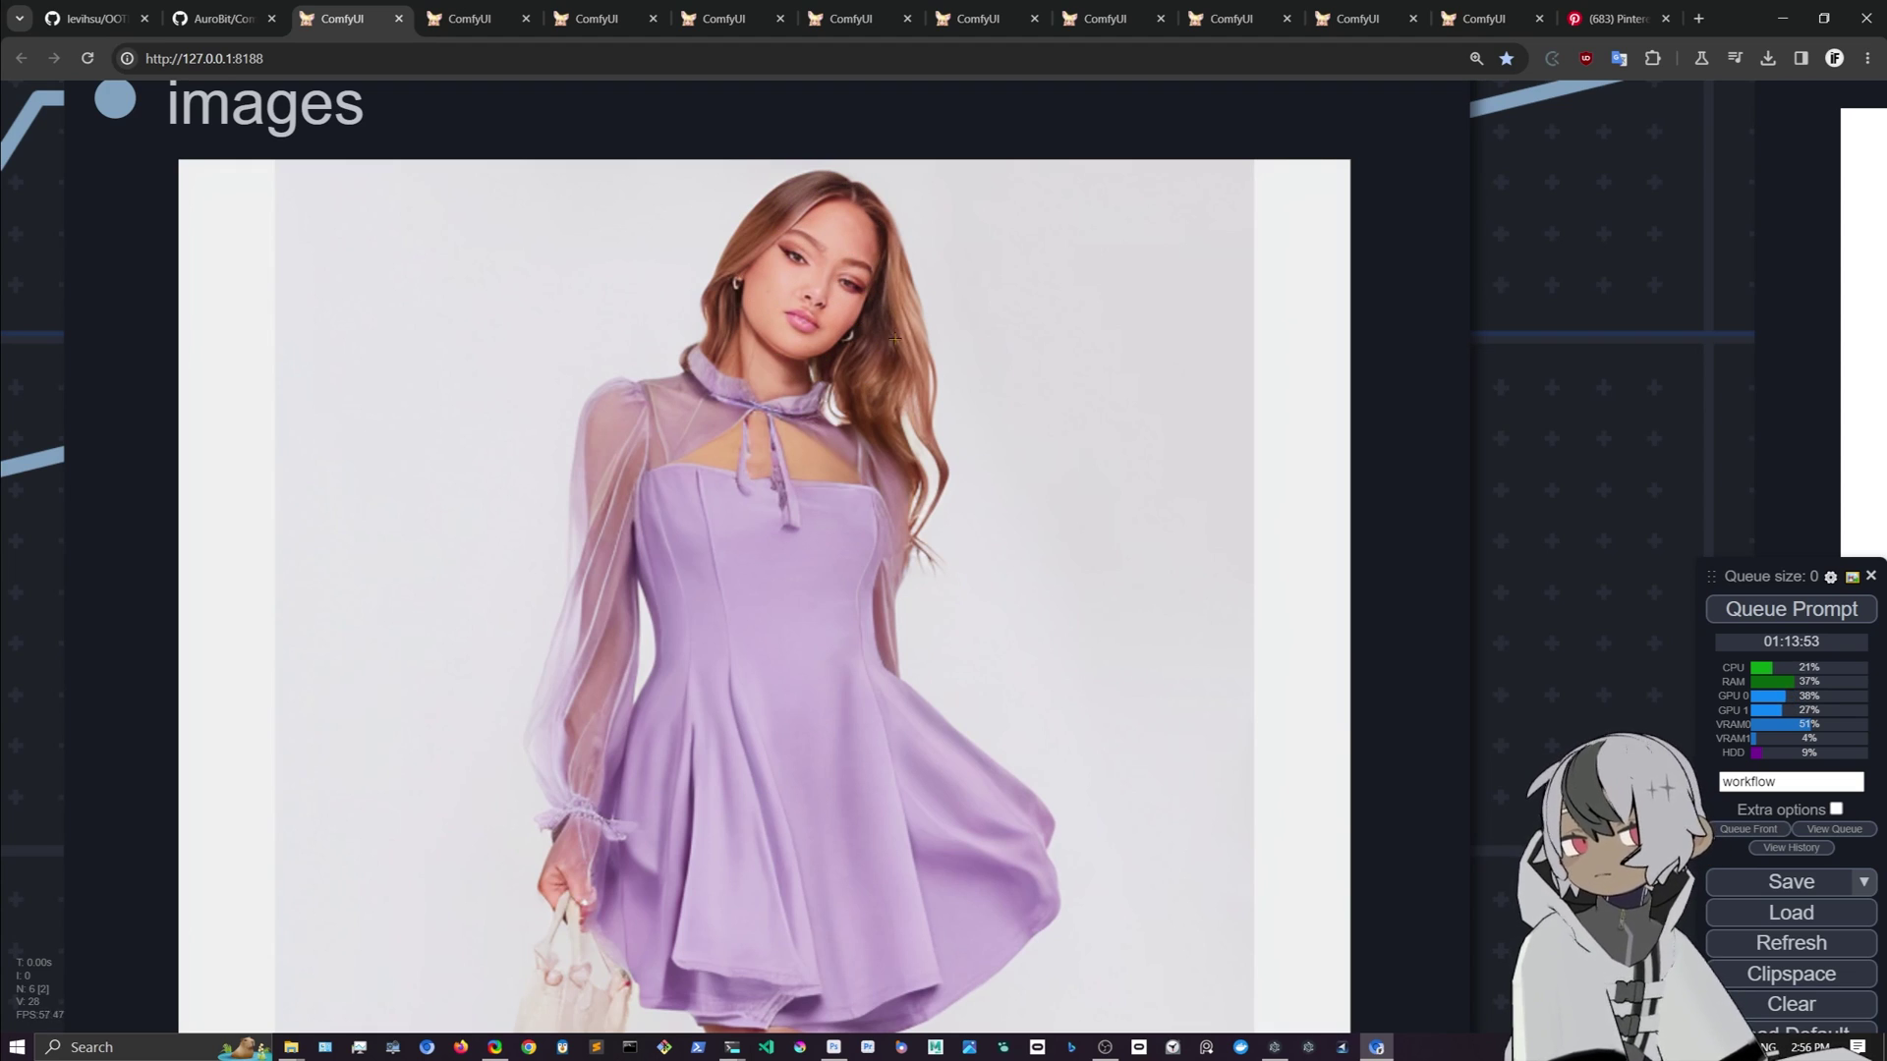
{"action": "scroll", "coordinate": [890, 327], "scroll_direction": "down", "scroll_amount": 2}
{"action": "scroll", "coordinate": [881, 313], "scroll_direction": "down", "scroll_amount": 2}
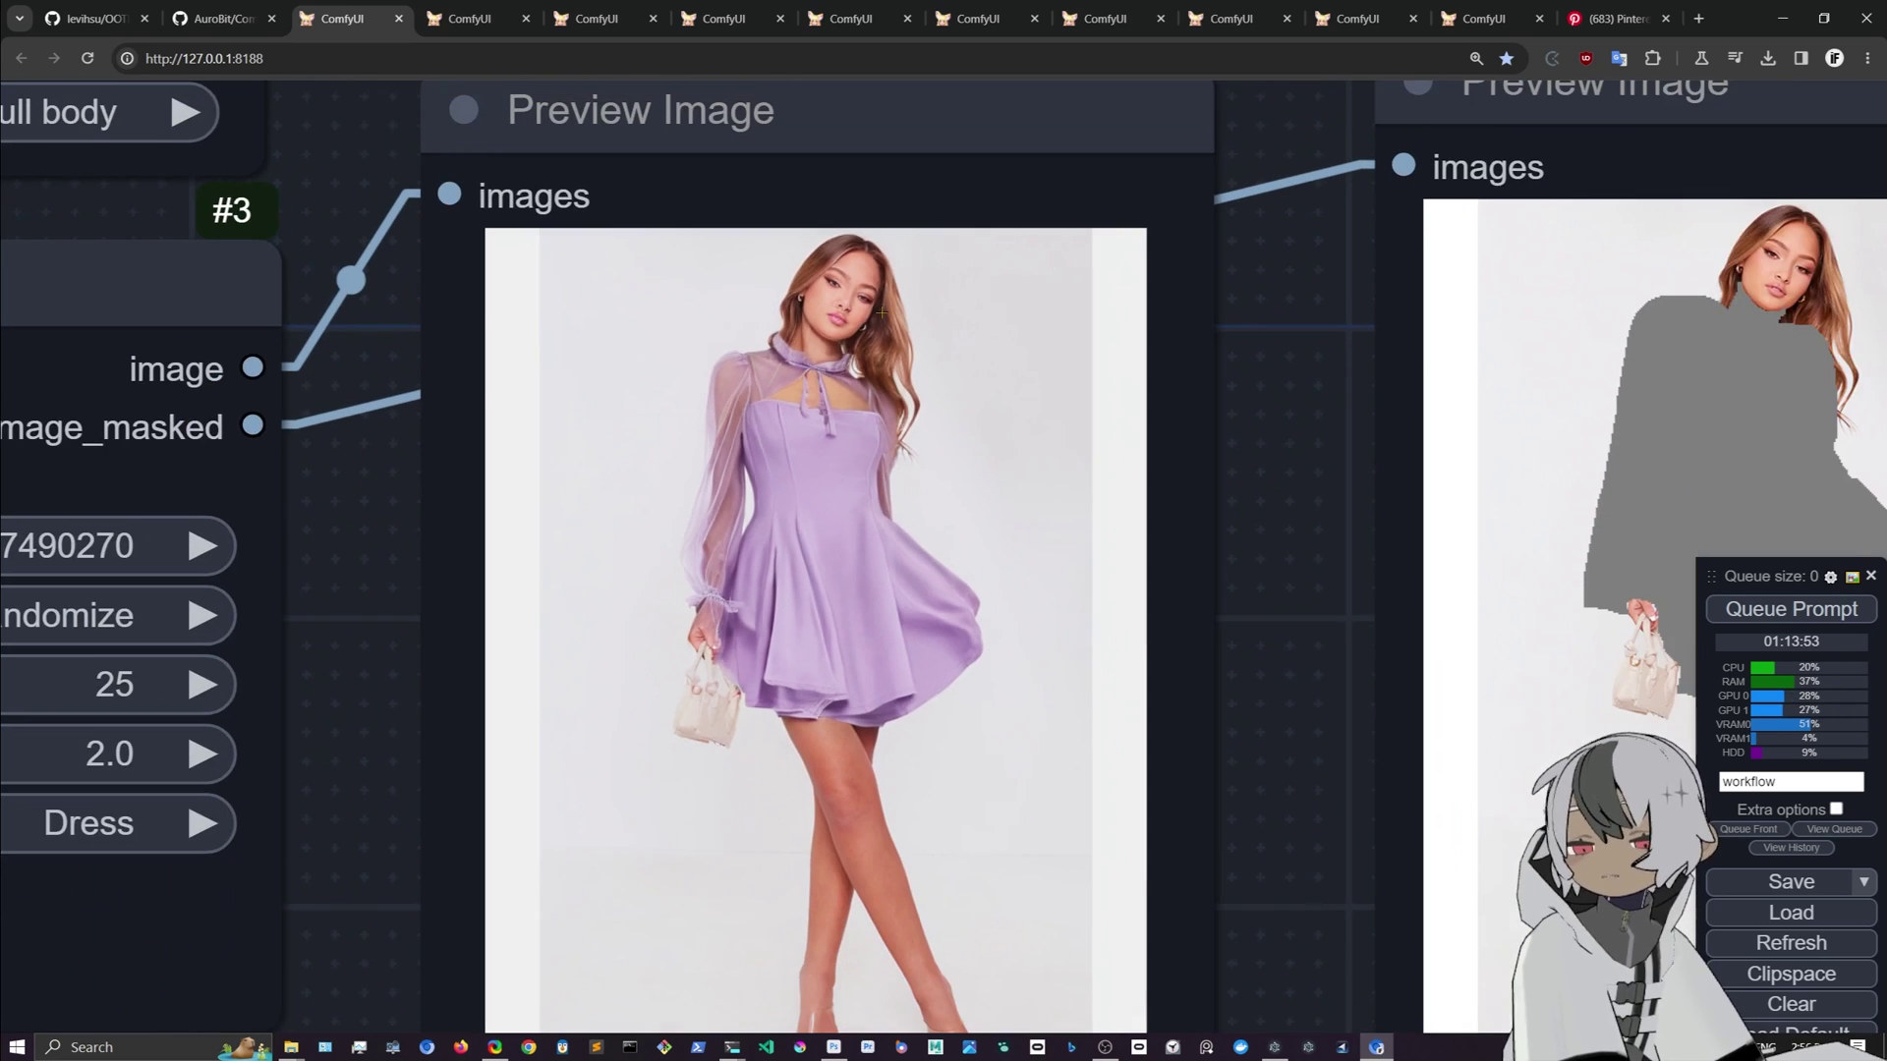
{"action": "scroll", "coordinate": [900, 226], "scroll_direction": "down", "scroll_amount": 2}
Step: Move the Load OOTDiffusion from Hub node slightly up and to the right
{"action": "left_click_drag", "start_coordinate": [840, 98], "coordinate": [838, 358]}
{"action": "scroll", "coordinate": [736, 373], "scroll_direction": "up", "scroll_amount": 3}
{"action": "scroll", "coordinate": [767, 386], "scroll_direction": "up", "scroll_amount": 5}
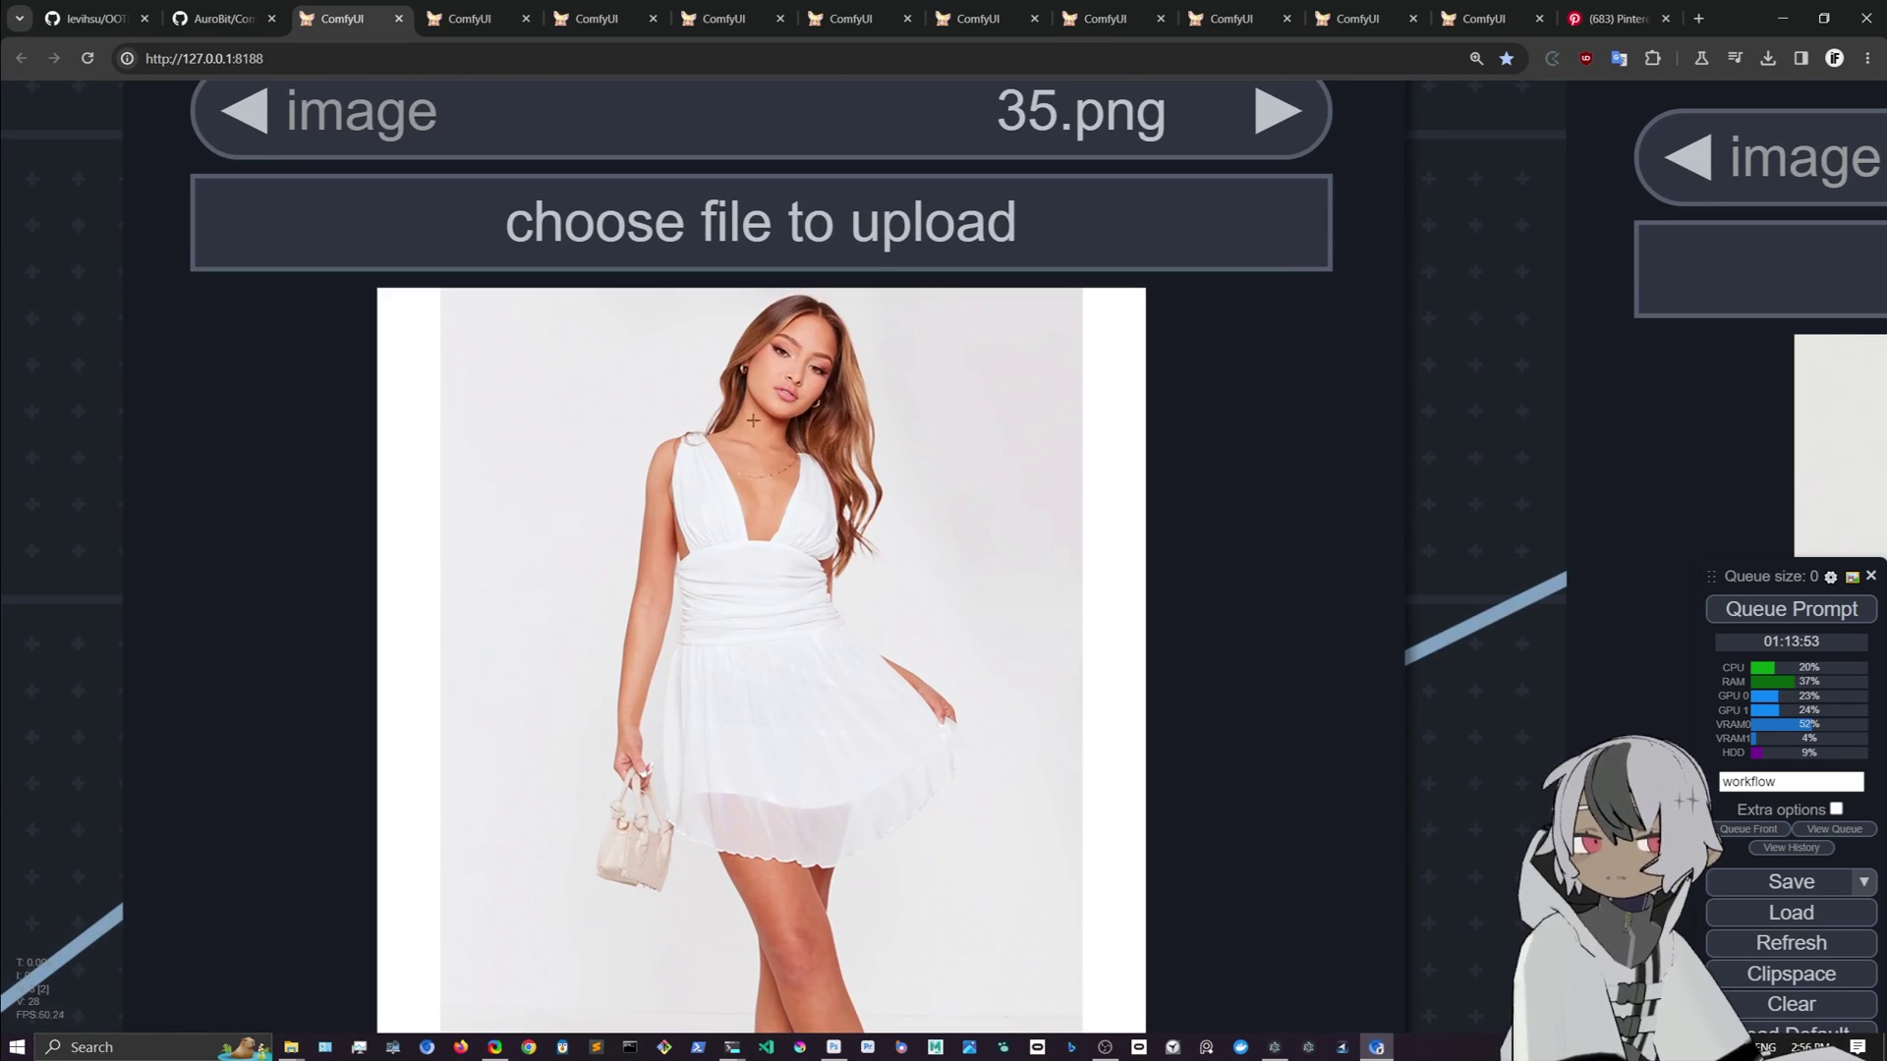
{"action": "scroll", "coordinate": [755, 414], "scroll_direction": "down", "scroll_amount": 4}
{"action": "left_click_drag", "start_coordinate": [687, 786], "coordinate": [568, 170]}
{"action": "scroll", "coordinate": [914, 481], "scroll_direction": "down", "scroll_amount": 4}
{"action": "scroll", "coordinate": [914, 482], "scroll_direction": "up", "scroll_amount": 4}
{"action": "left_click_drag", "start_coordinate": [884, 462], "coordinate": [1203, 609]}
{"action": "mouse_move", "coordinate": [514, 388]}
{"action": "left_mouse_down"}
{"action": "mouse_move", "coordinate": [630, 295]}
{"action": "mouse_move", "coordinate": [514, 356]}
{"action": "left_mouse_up"}
{"action": "left_click_drag", "start_coordinate": [381, 343], "coordinate": [398, 343]}
Step: Add a Load OOTDiffusion from Hub node from the OOTD category and position it
{"action": "right_click", "coordinate": [364, 181]}
{"action": "left_click", "coordinate": [451, 177]}
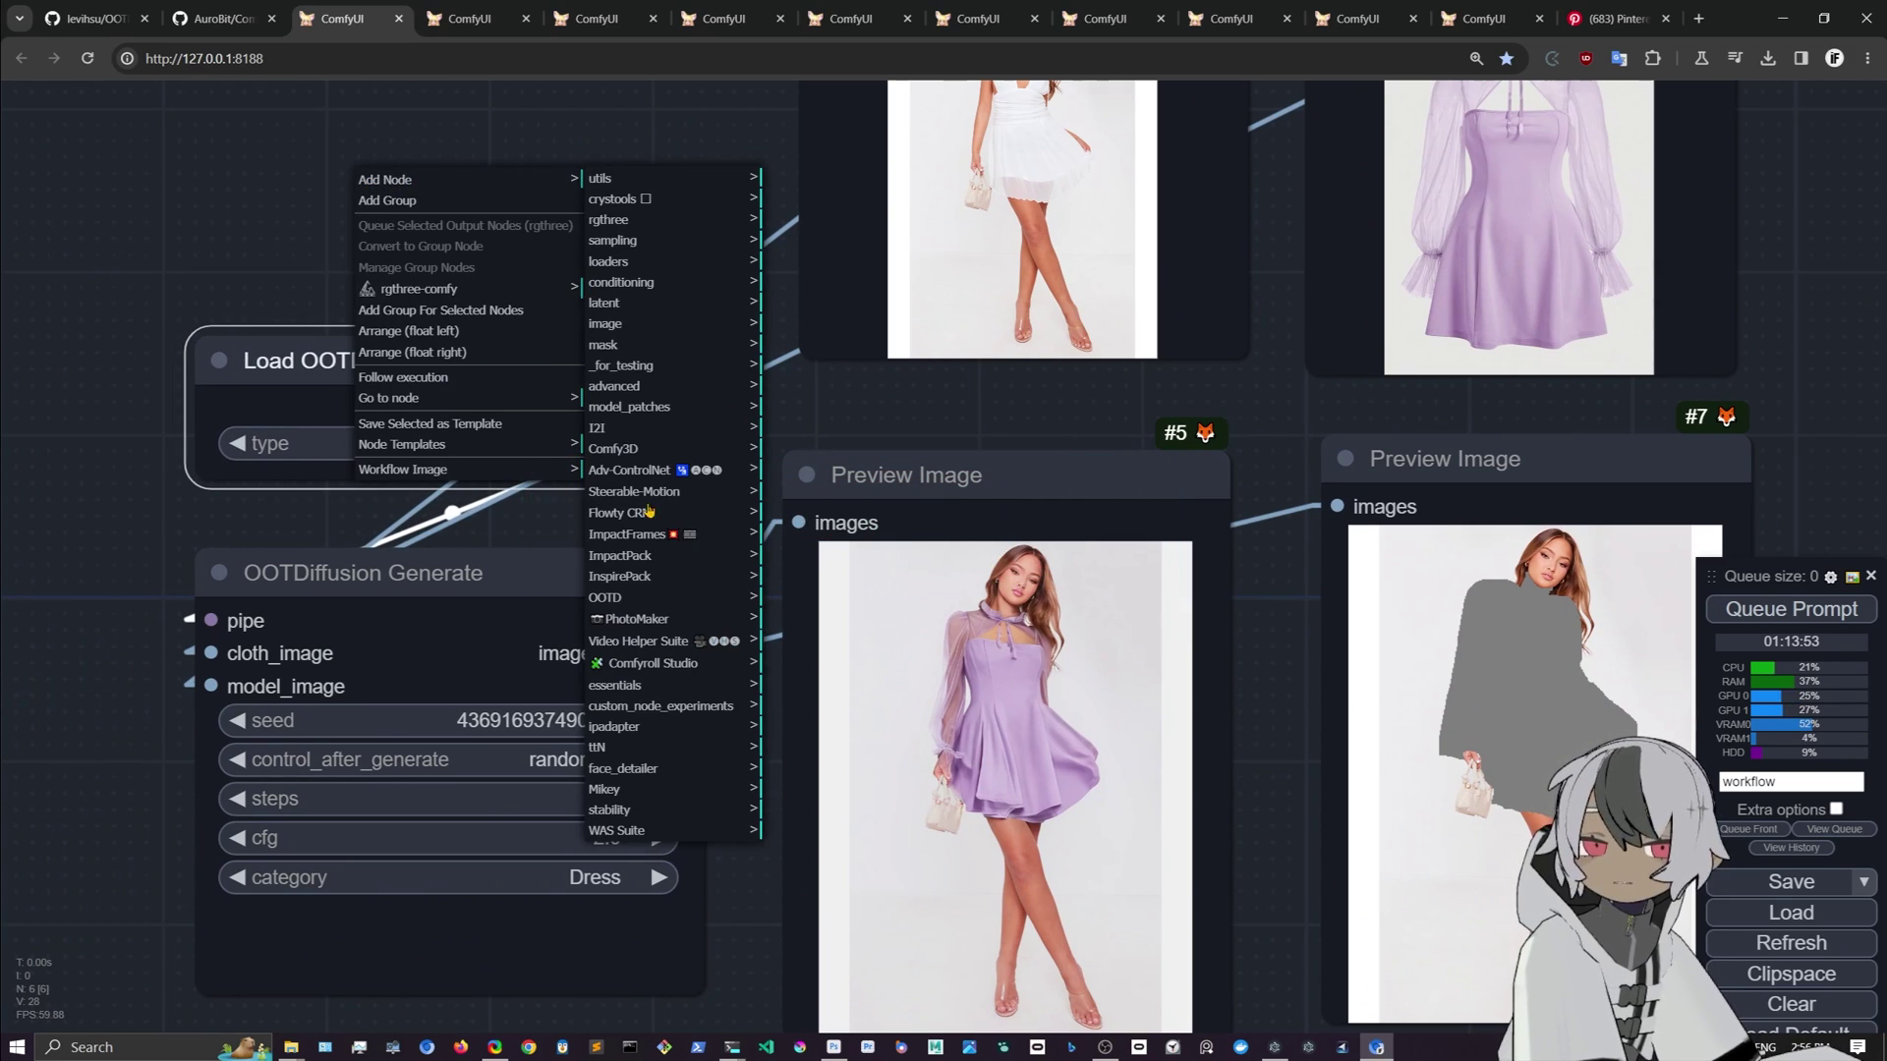
{"action": "left_click", "coordinate": [604, 598]}
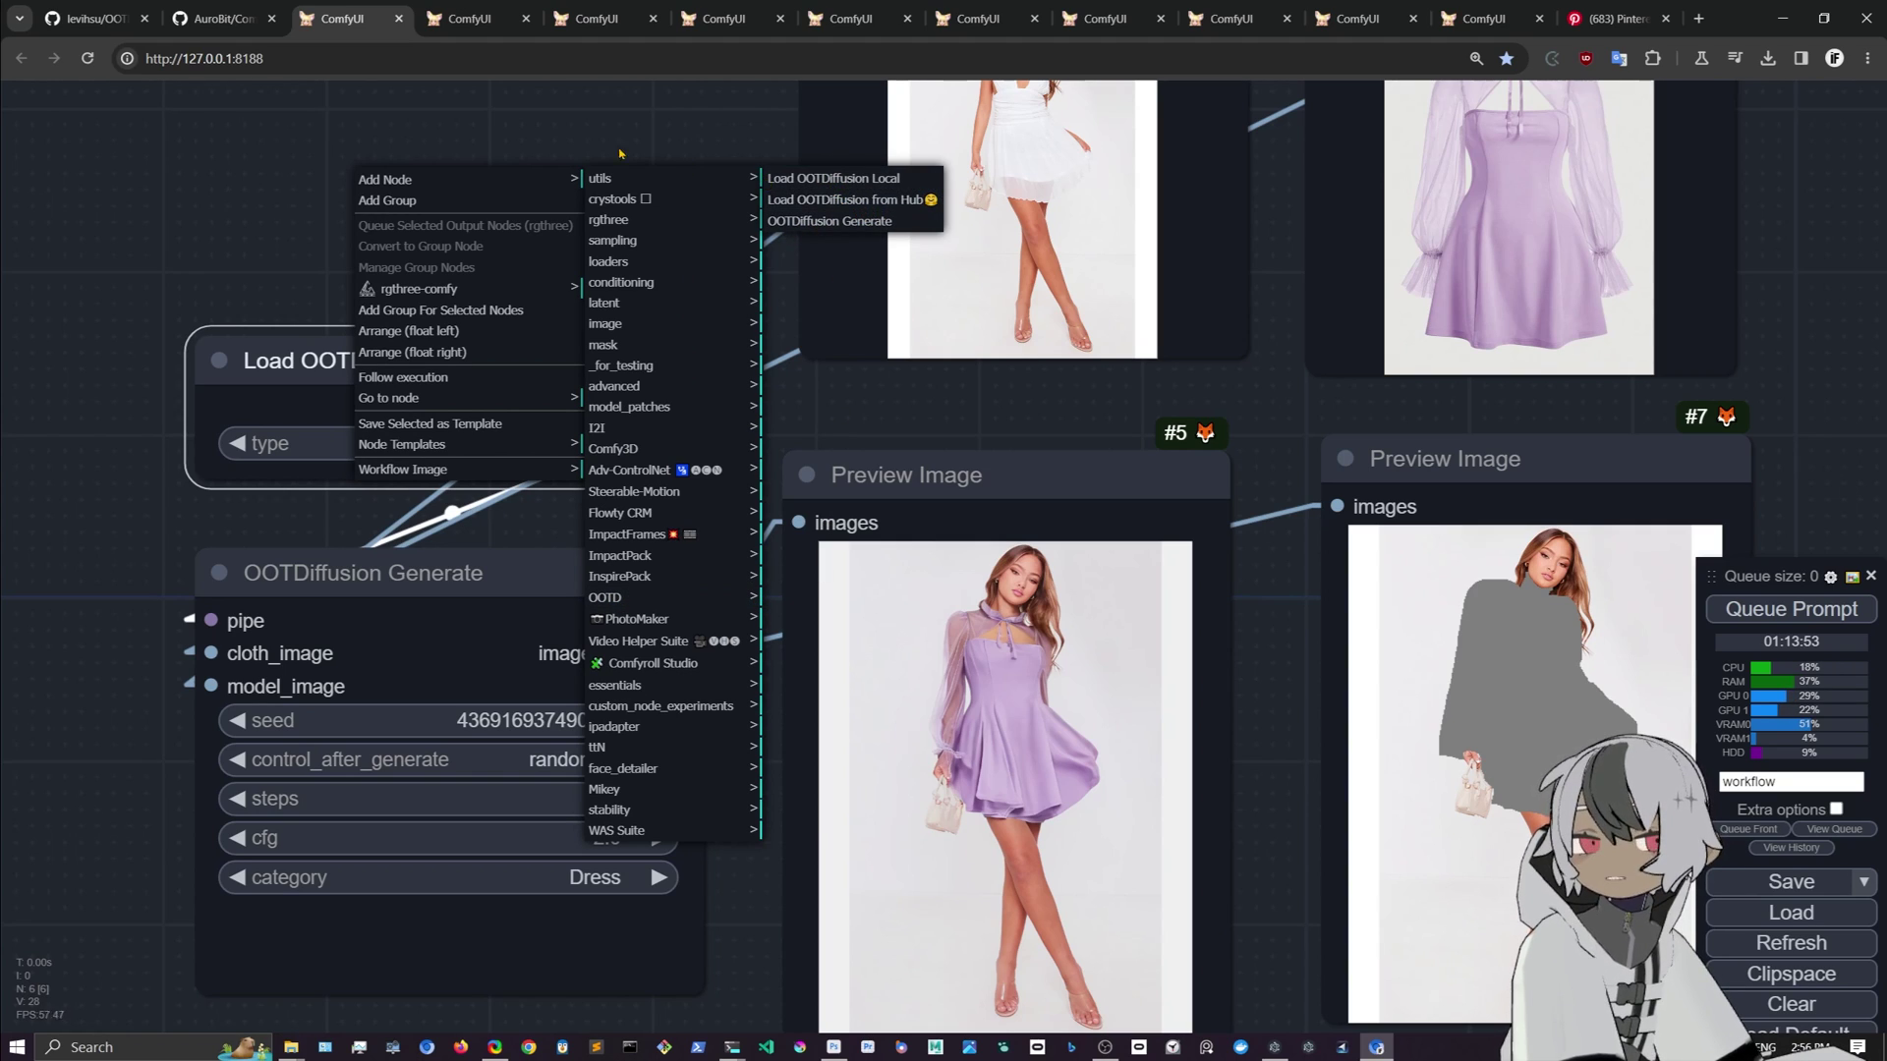
{"action": "left_click", "coordinate": [855, 199]}
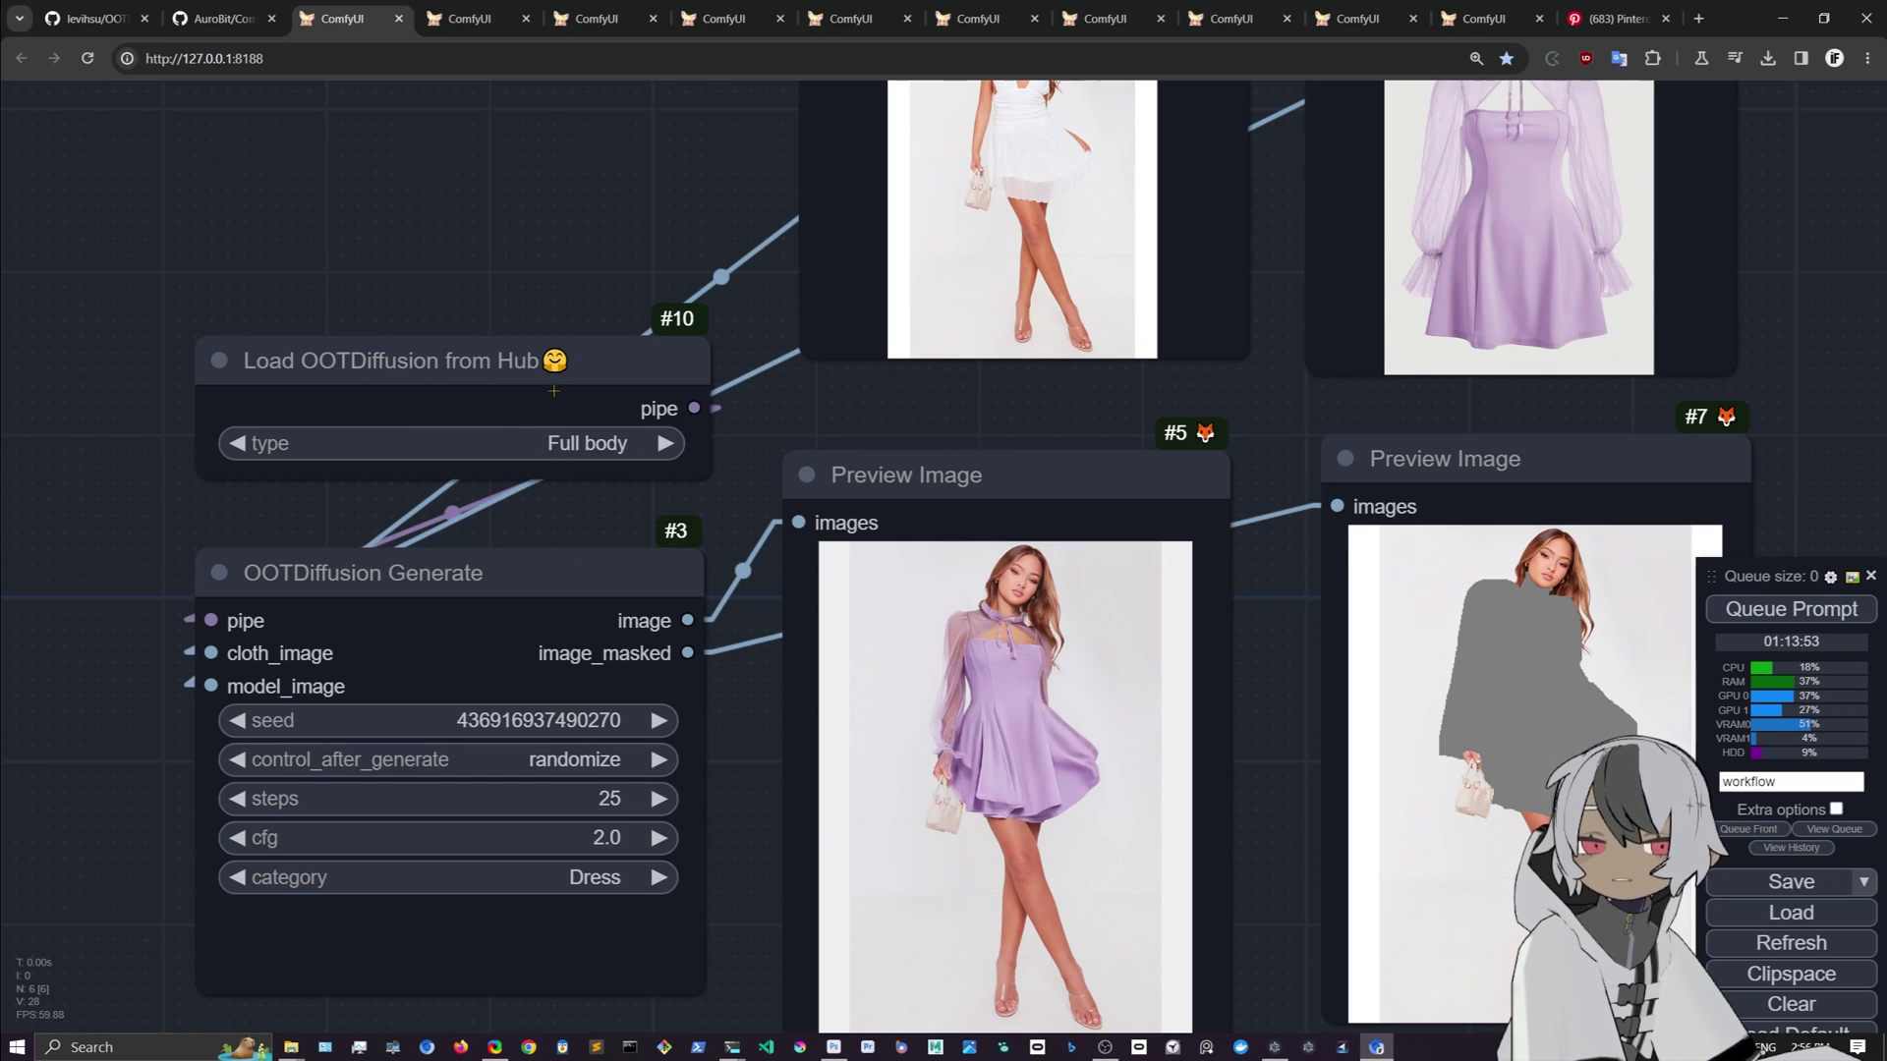
{"action": "left_click_drag", "start_coordinate": [451, 364], "coordinate": [480, 385]}
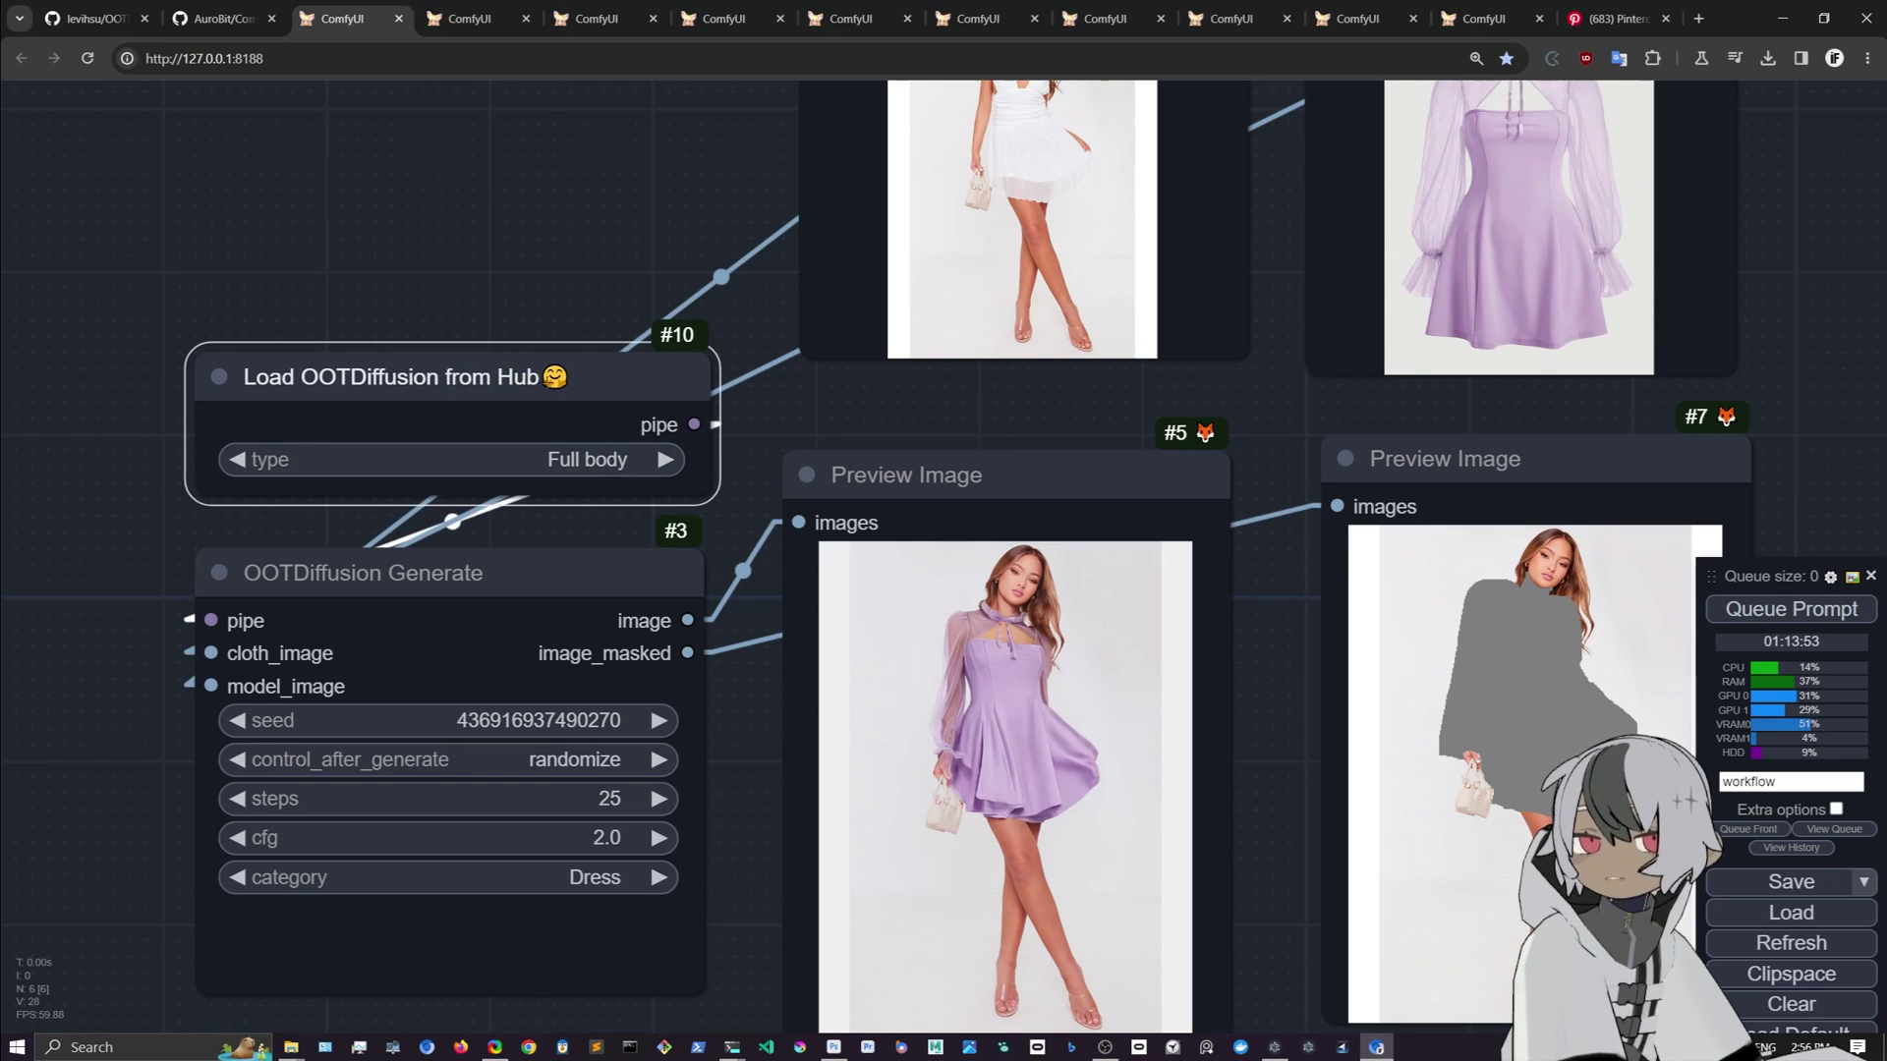
{"action": "left_click_drag", "start_coordinate": [646, 399], "coordinate": [627, 403]}
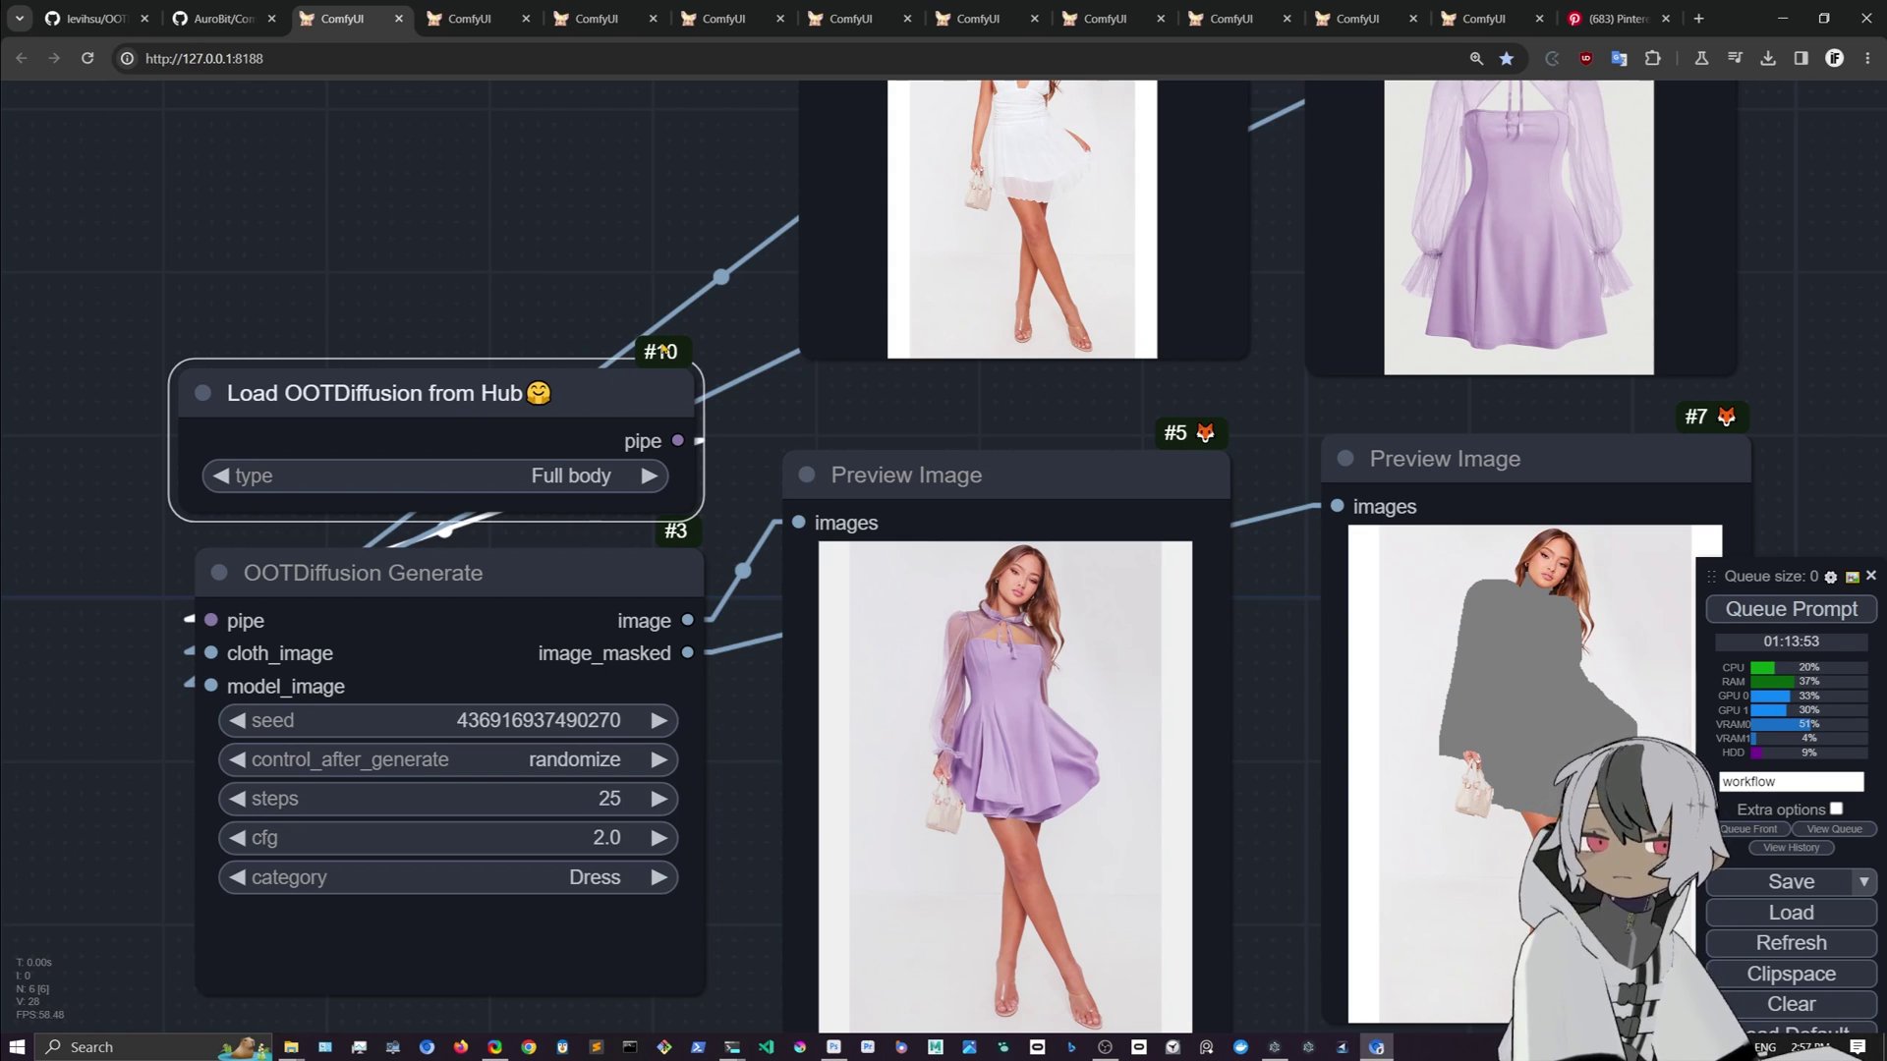
Step: Set the Generate node's category to Dress and bring the full queue panel into view
{"action": "scroll", "coordinate": [472, 432], "scroll_direction": "down", "scroll_amount": 3}
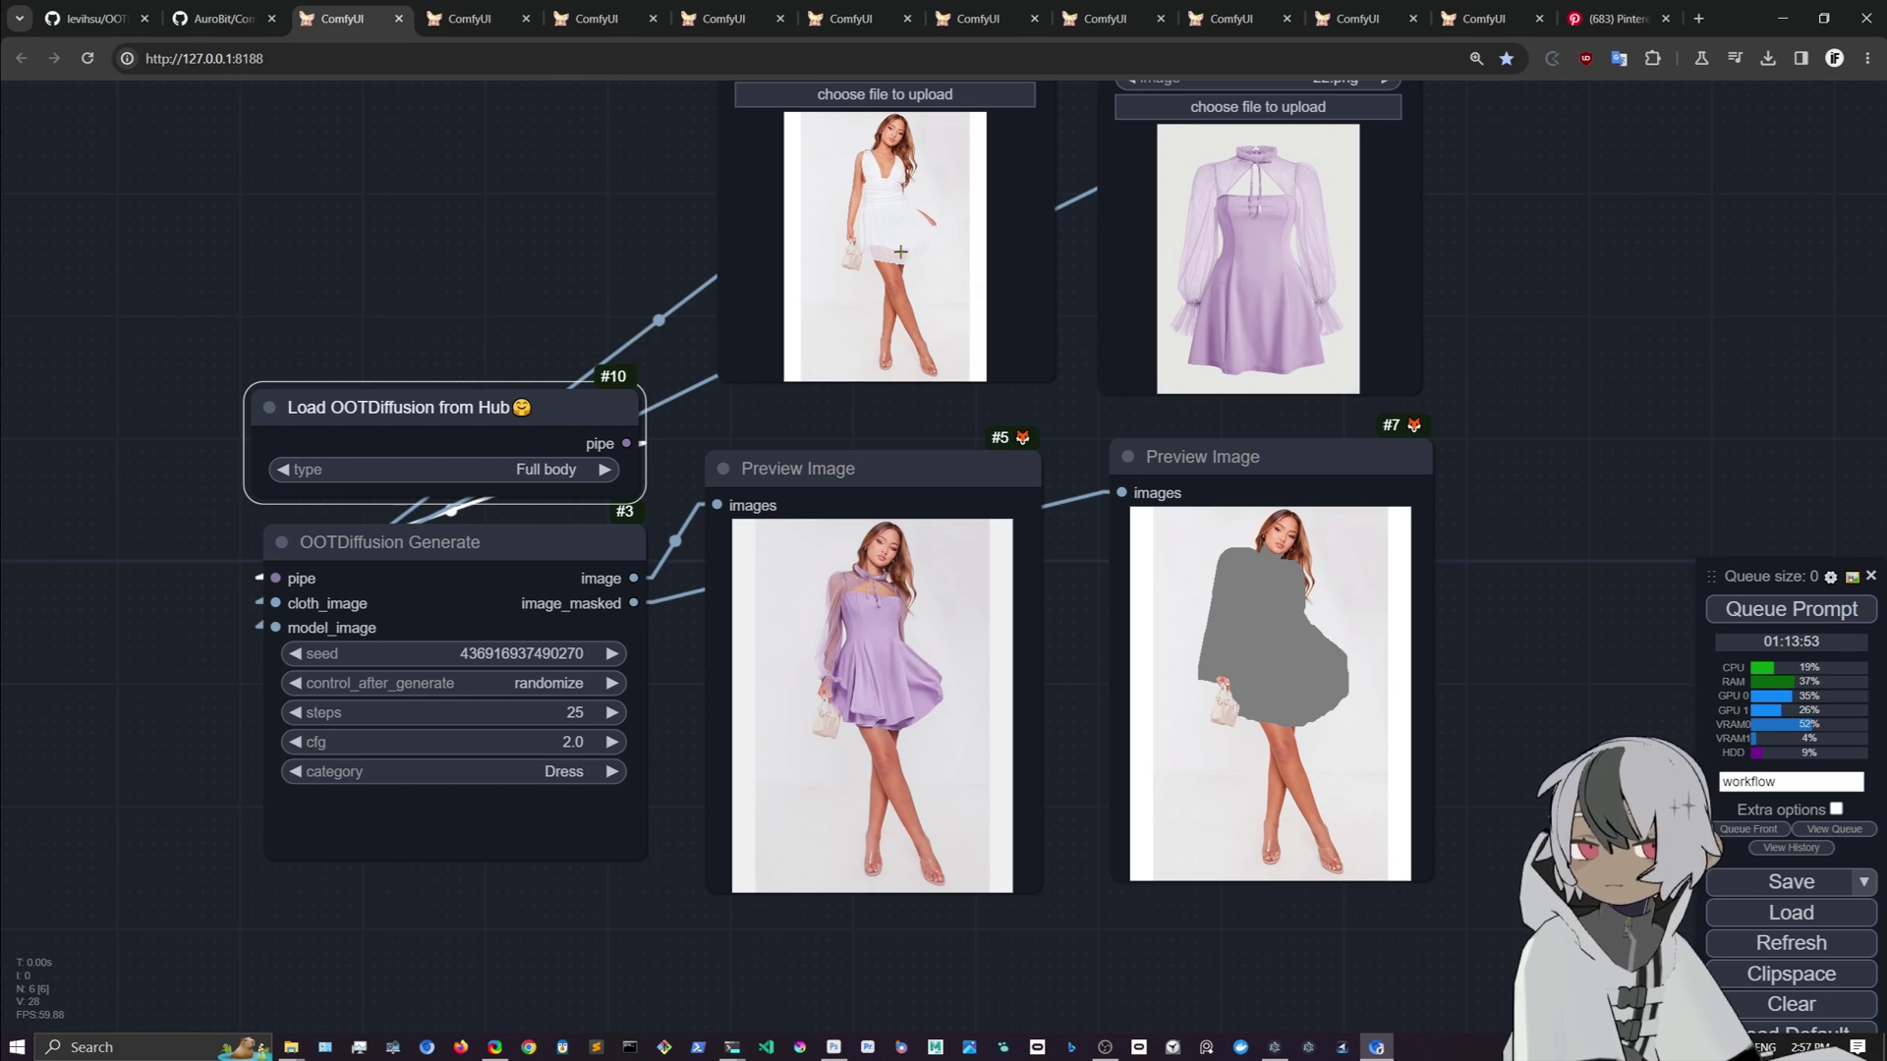
{"action": "scroll", "coordinate": [938, 162], "scroll_direction": "up", "scroll_amount": 5}
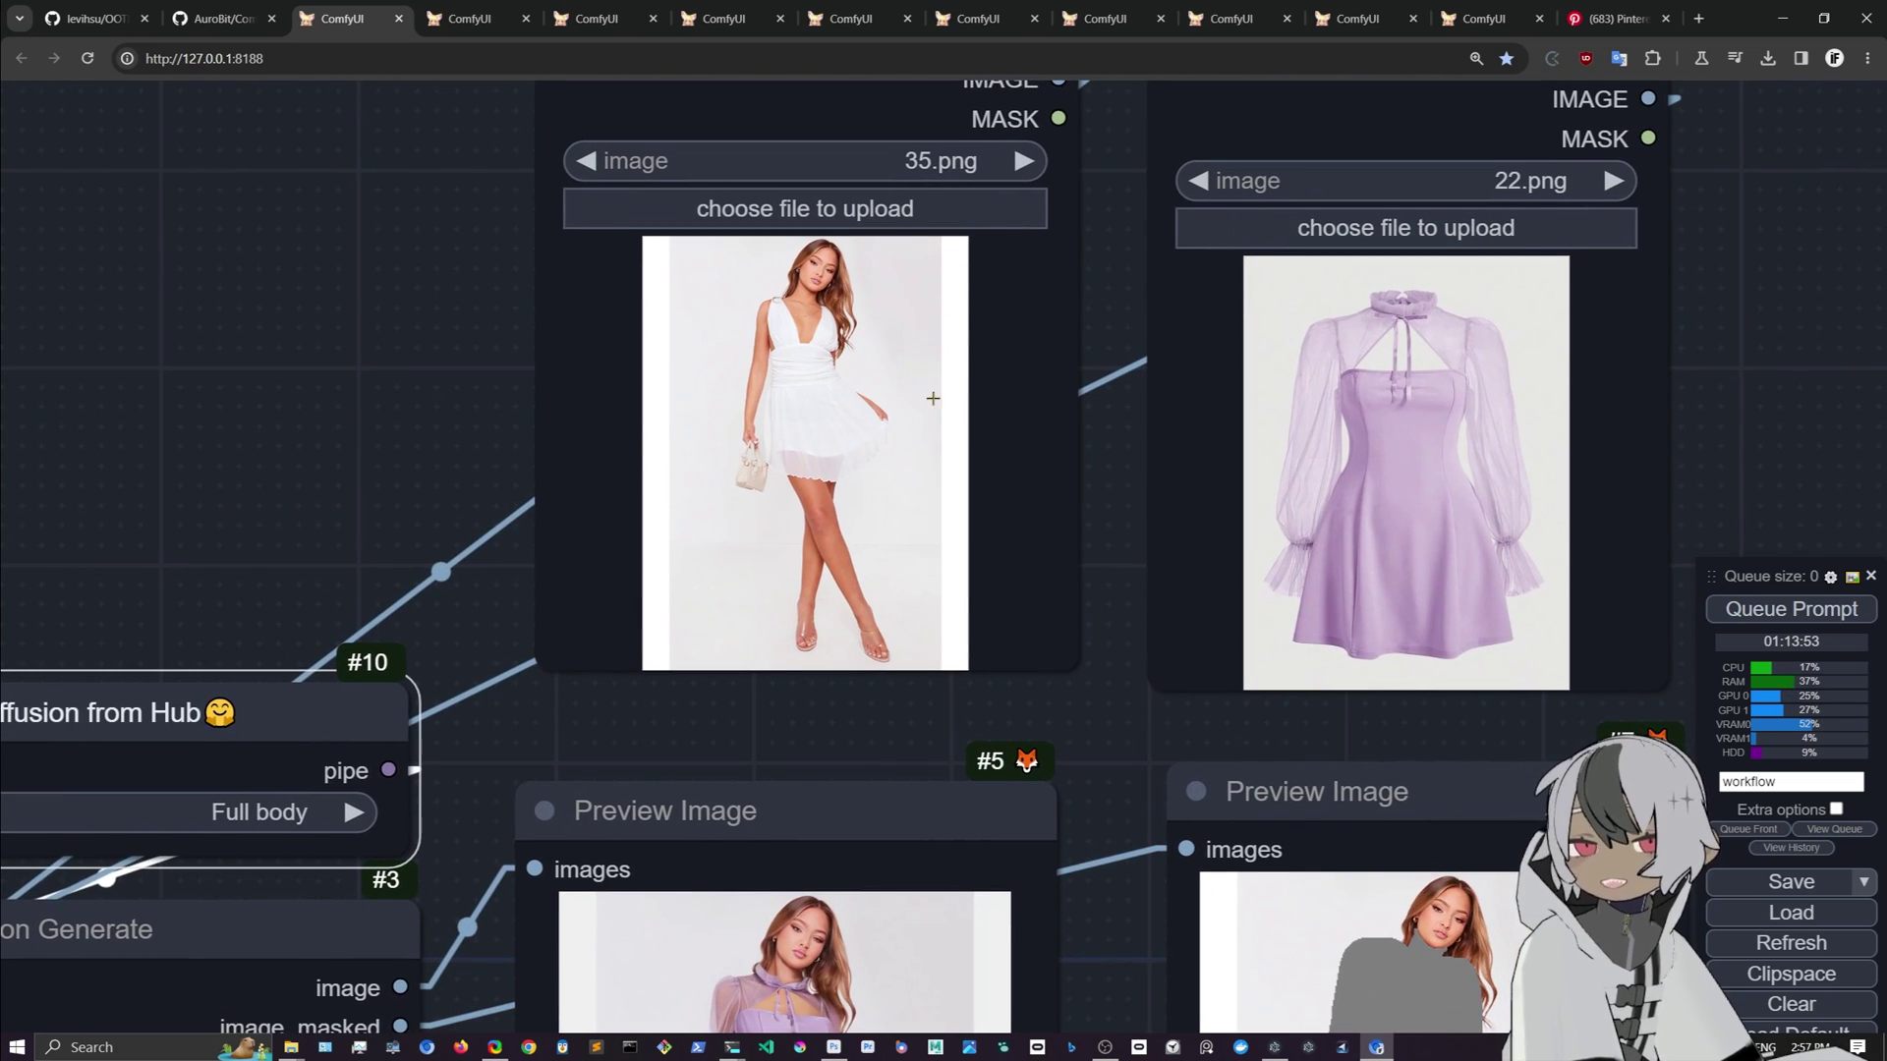
{"action": "scroll", "coordinate": [870, 315], "scroll_direction": "down", "scroll_amount": 3}
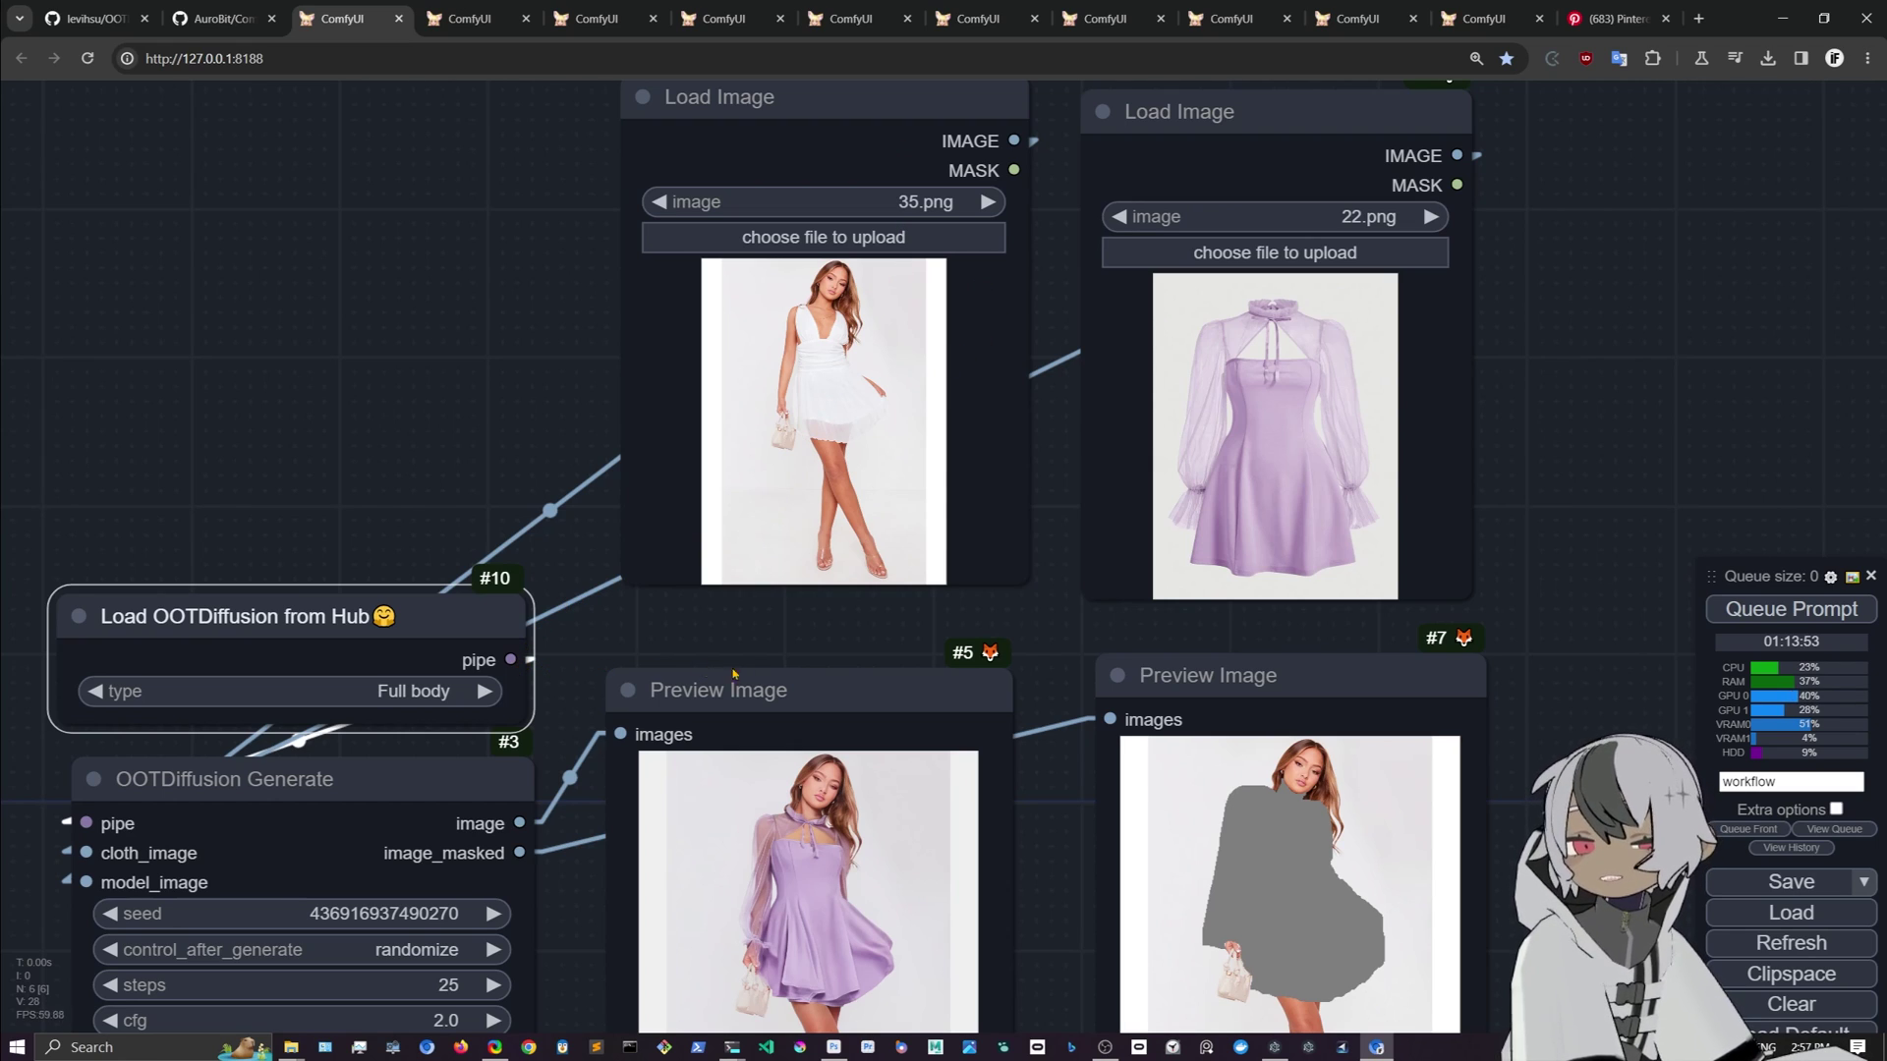
{"action": "left_click_drag", "start_coordinate": [693, 654], "coordinate": [675, 521]}
{"action": "left_click_drag", "start_coordinate": [943, 771], "coordinate": [975, 671]}
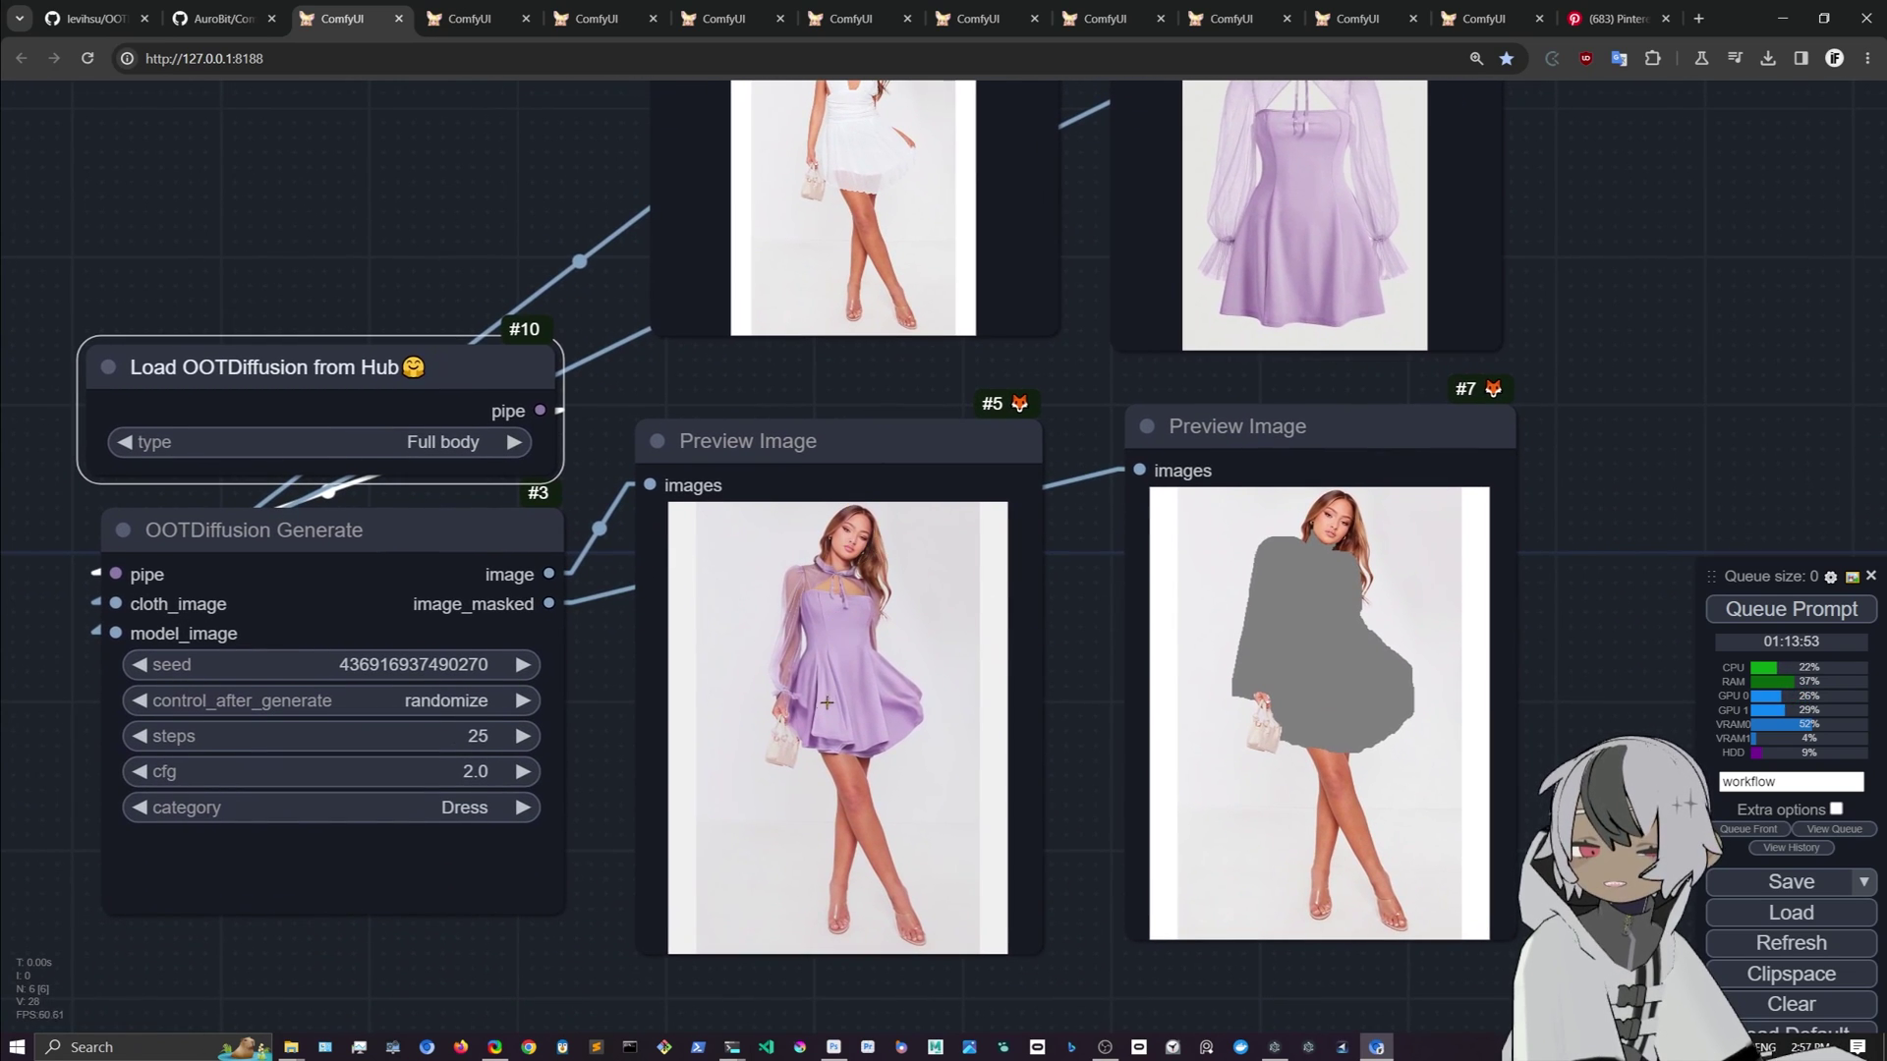
{"action": "left_click", "coordinate": [447, 807]}
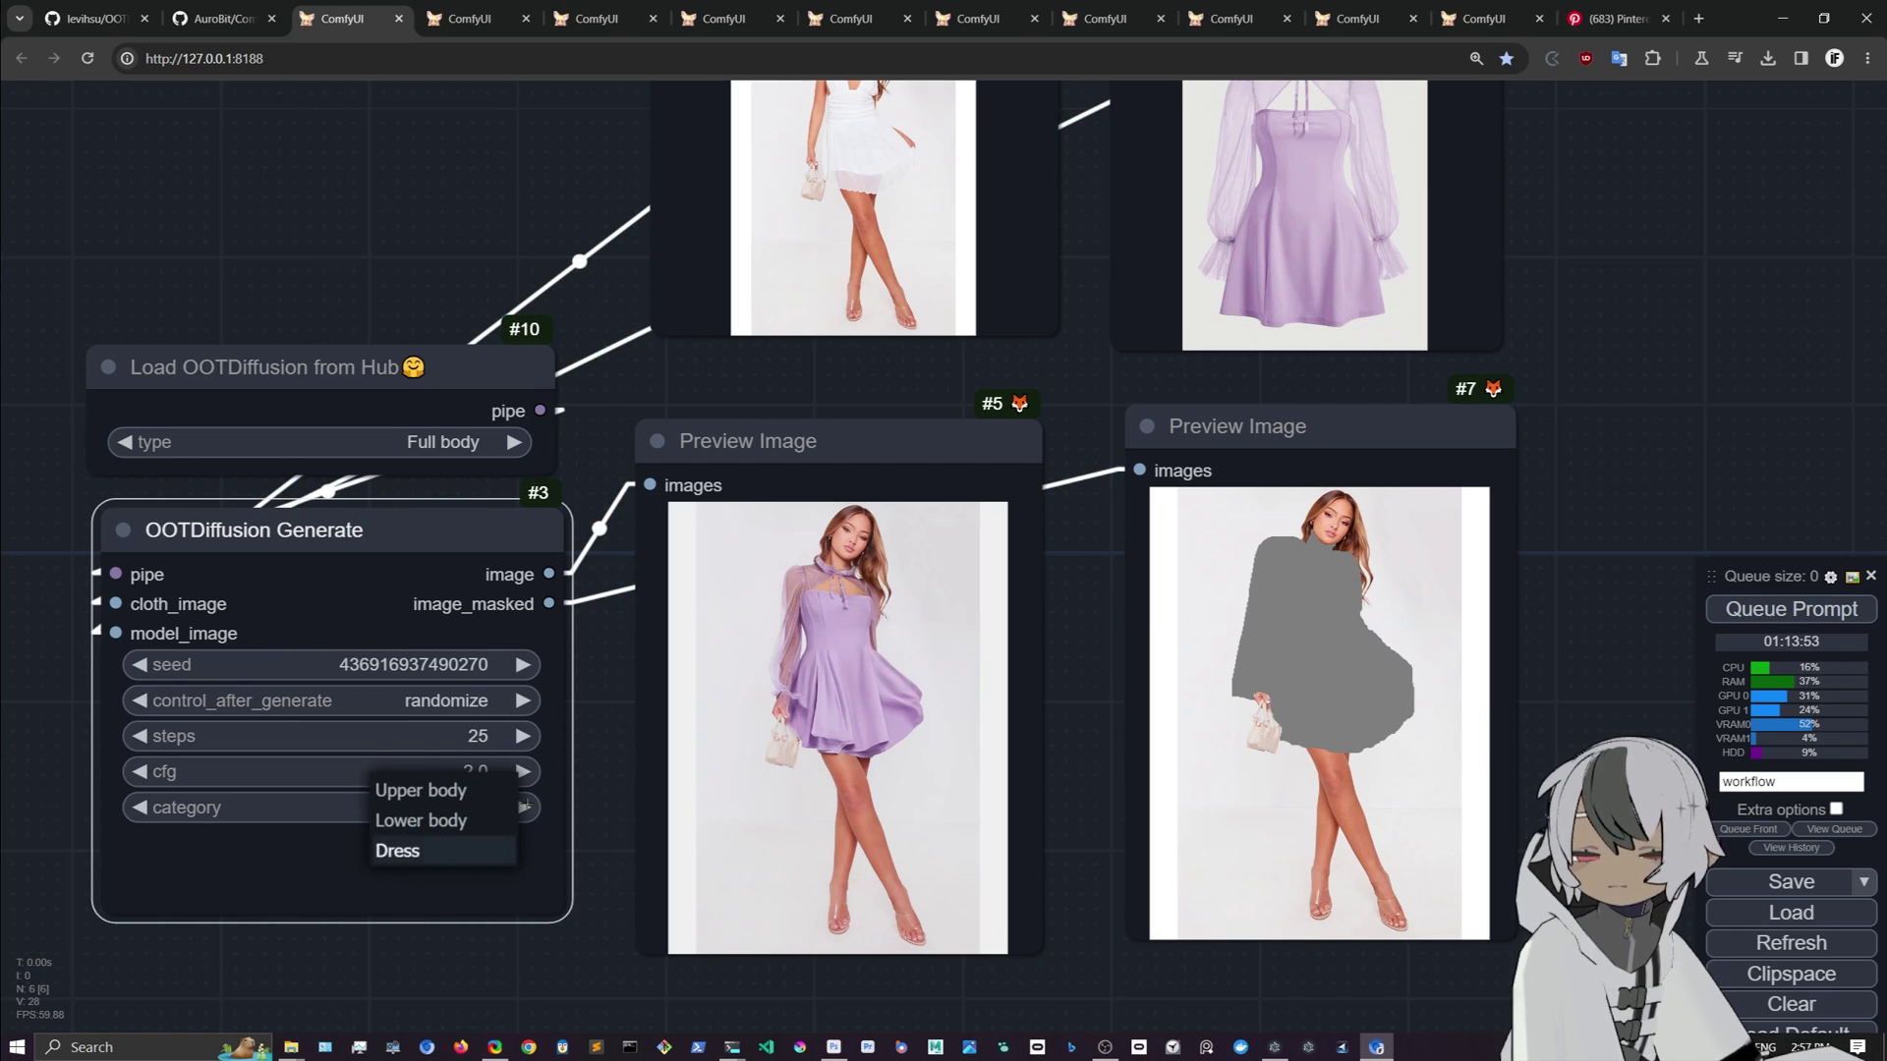
{"action": "left_click", "coordinate": [397, 850]}
{"action": "left_click_drag", "start_coordinate": [580, 865], "coordinate": [553, 839]}
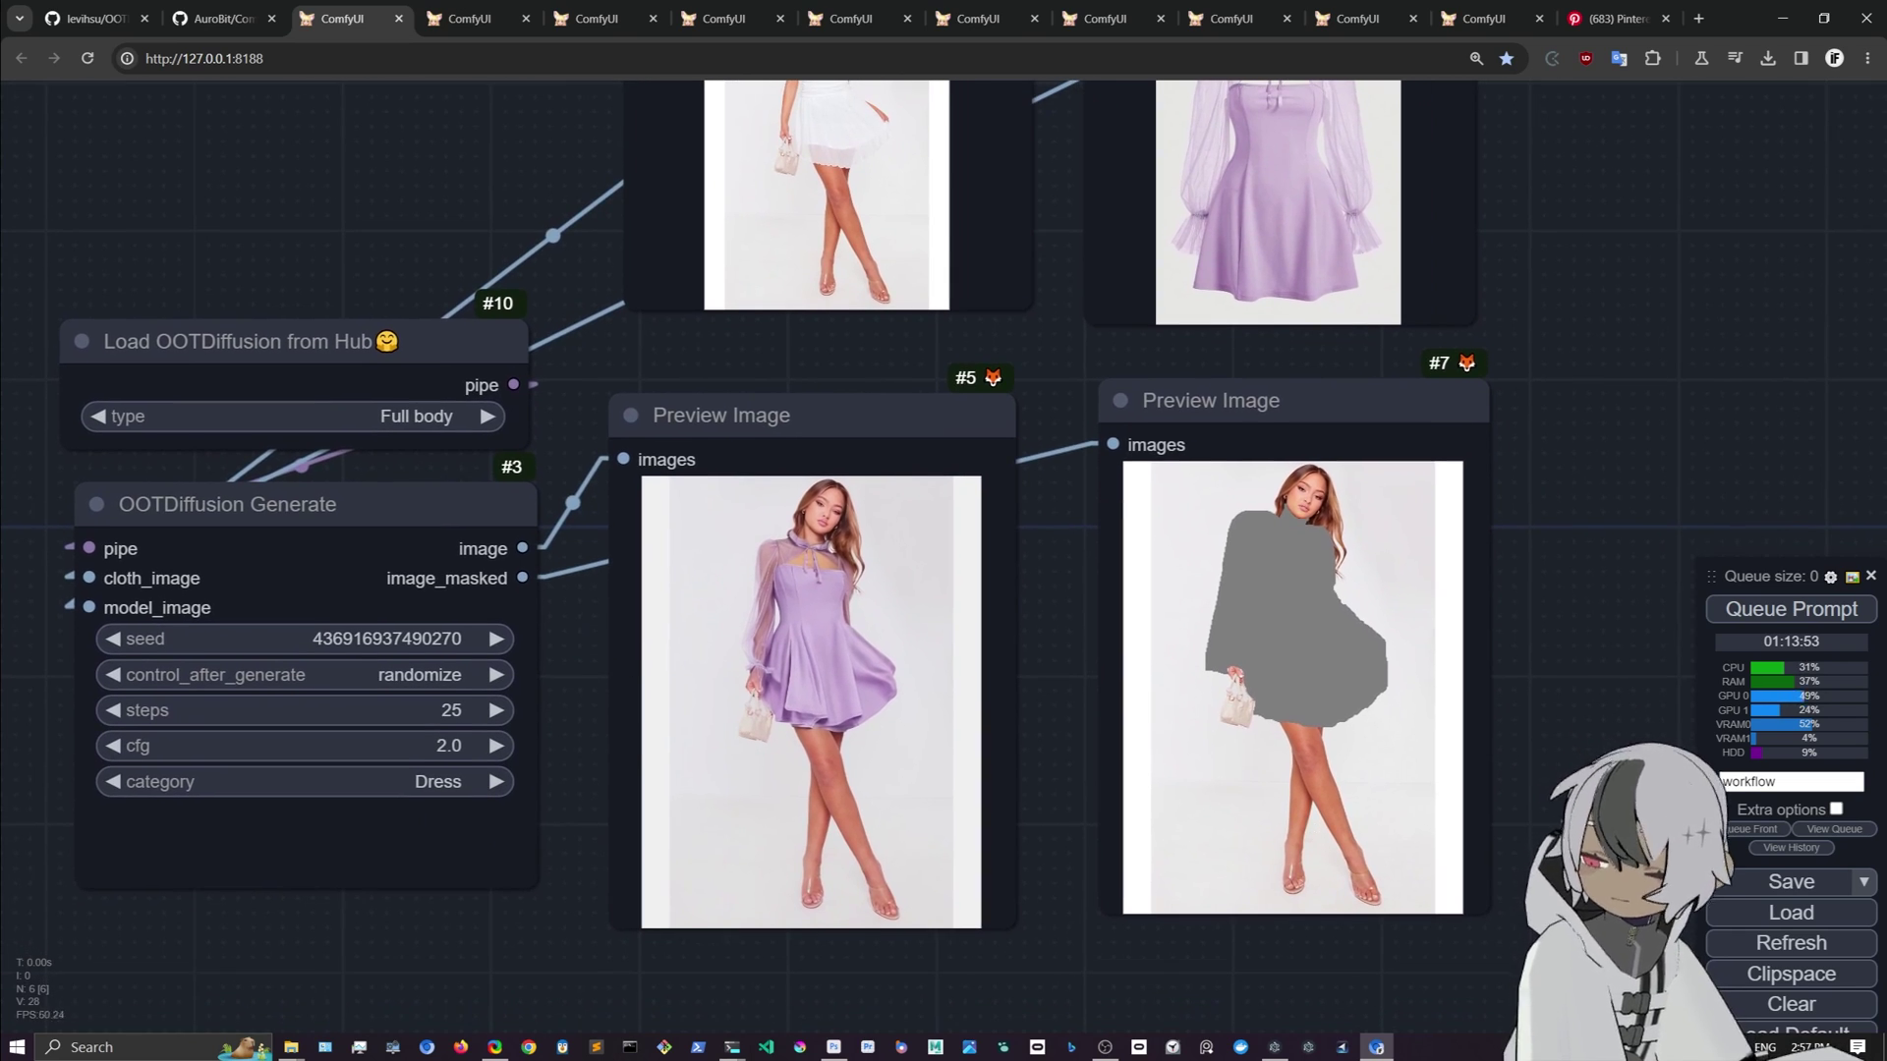
{"action": "left_click_drag", "start_coordinate": [1711, 577], "coordinate": [1559, 168]}
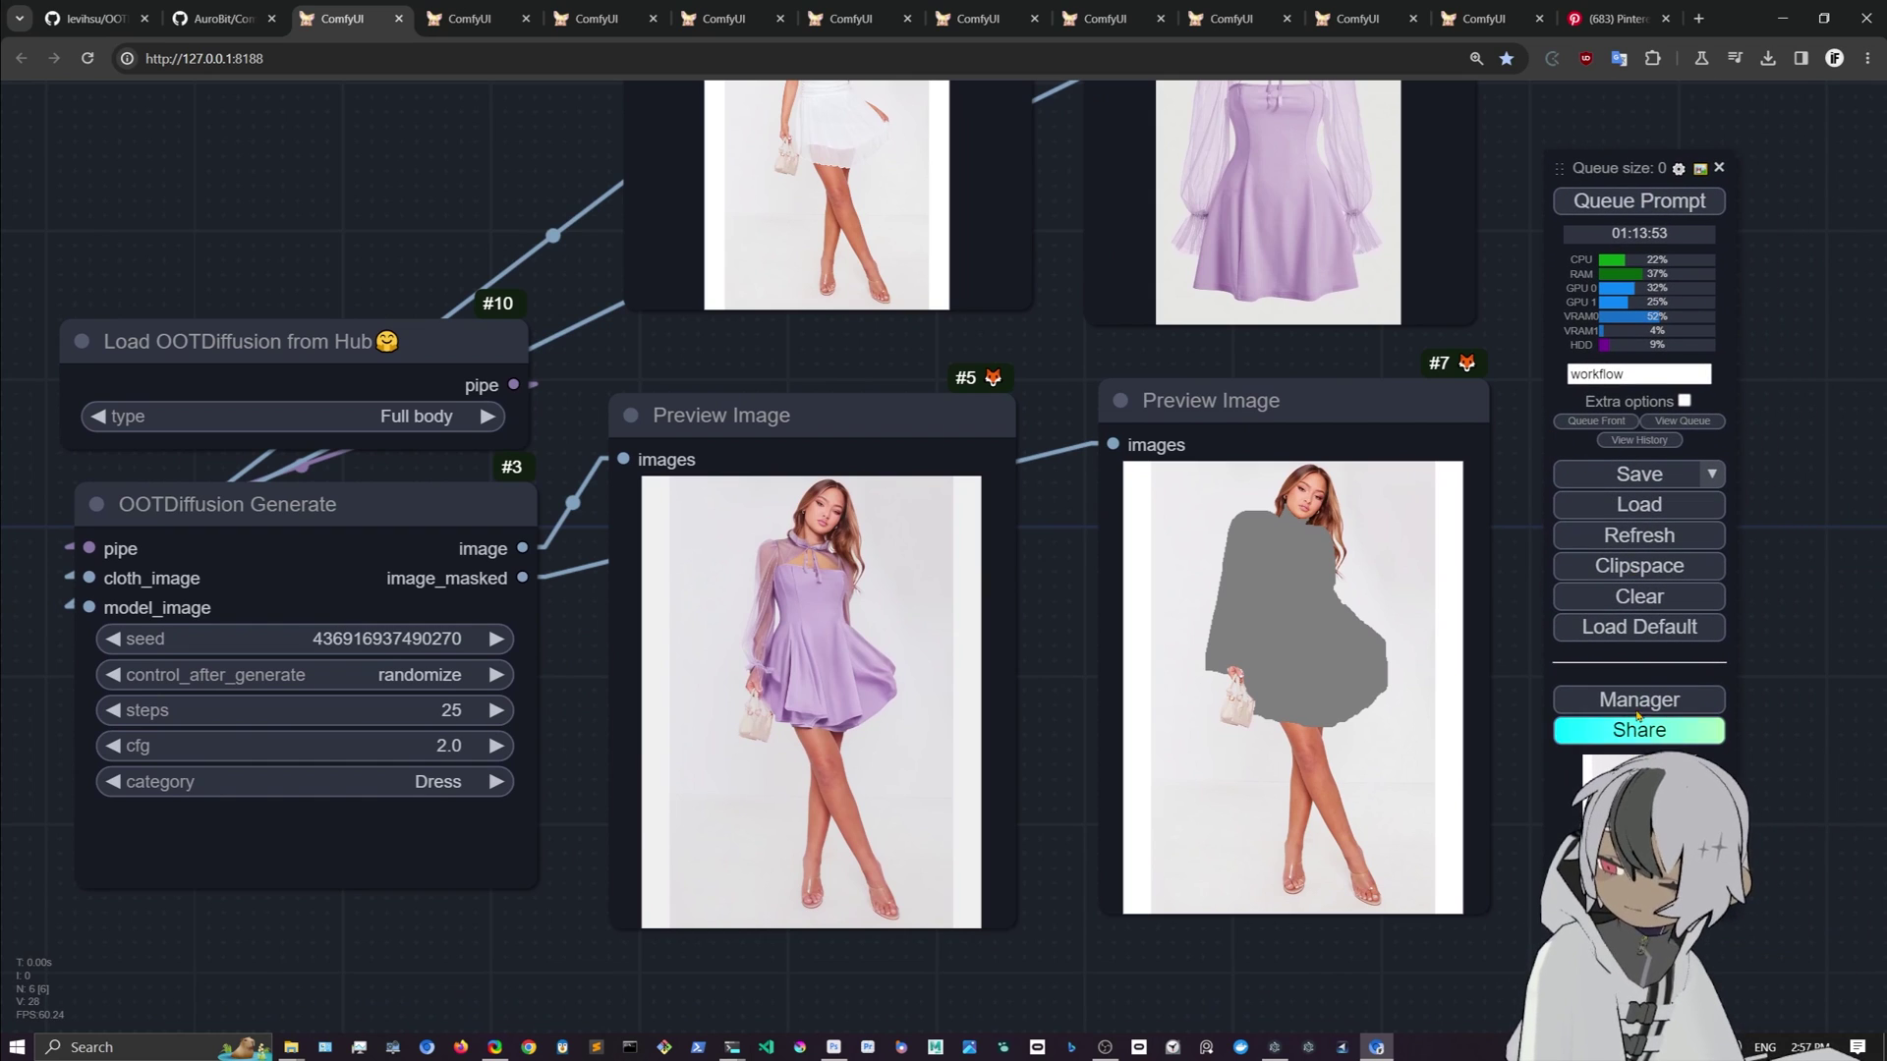
{"action": "left_click", "coordinate": [1638, 707]}
{"action": "left_click", "coordinate": [966, 382]}
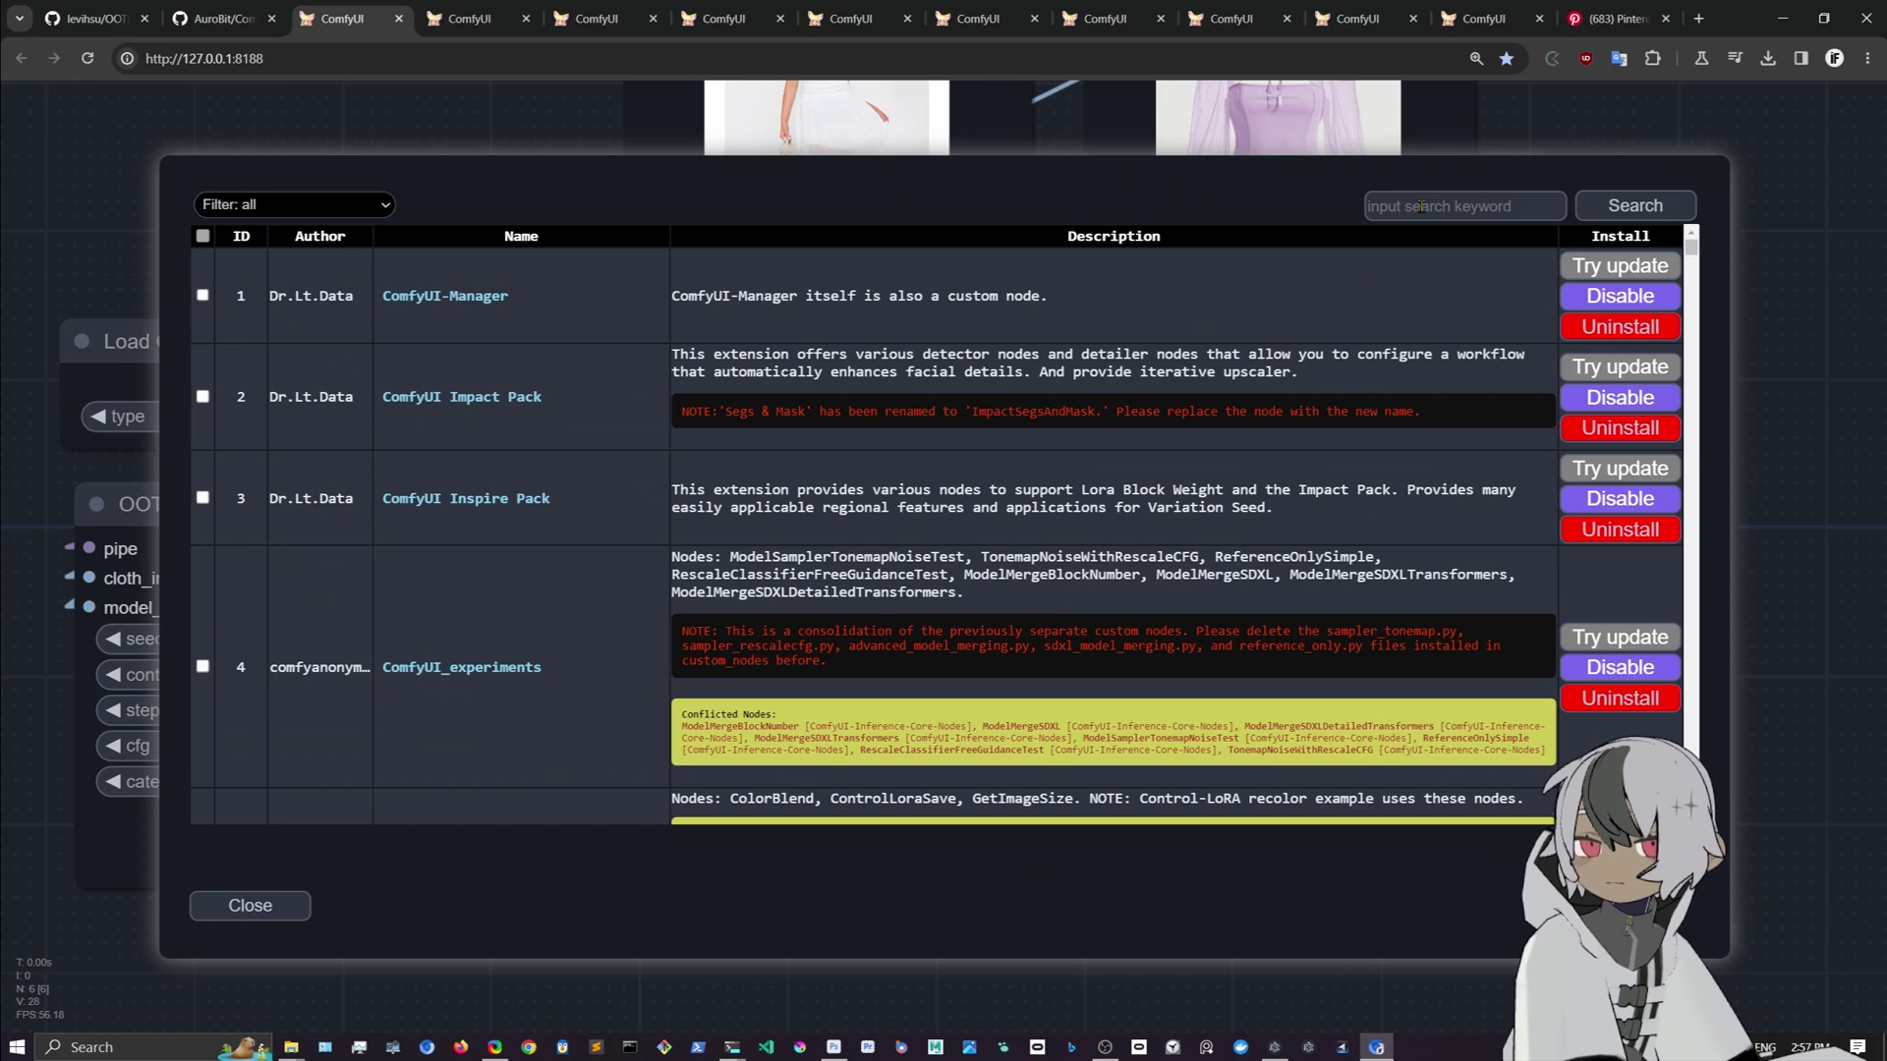
{"action": "left_click", "coordinate": [1421, 207]}
{"action": "type", "text": "ootd"}
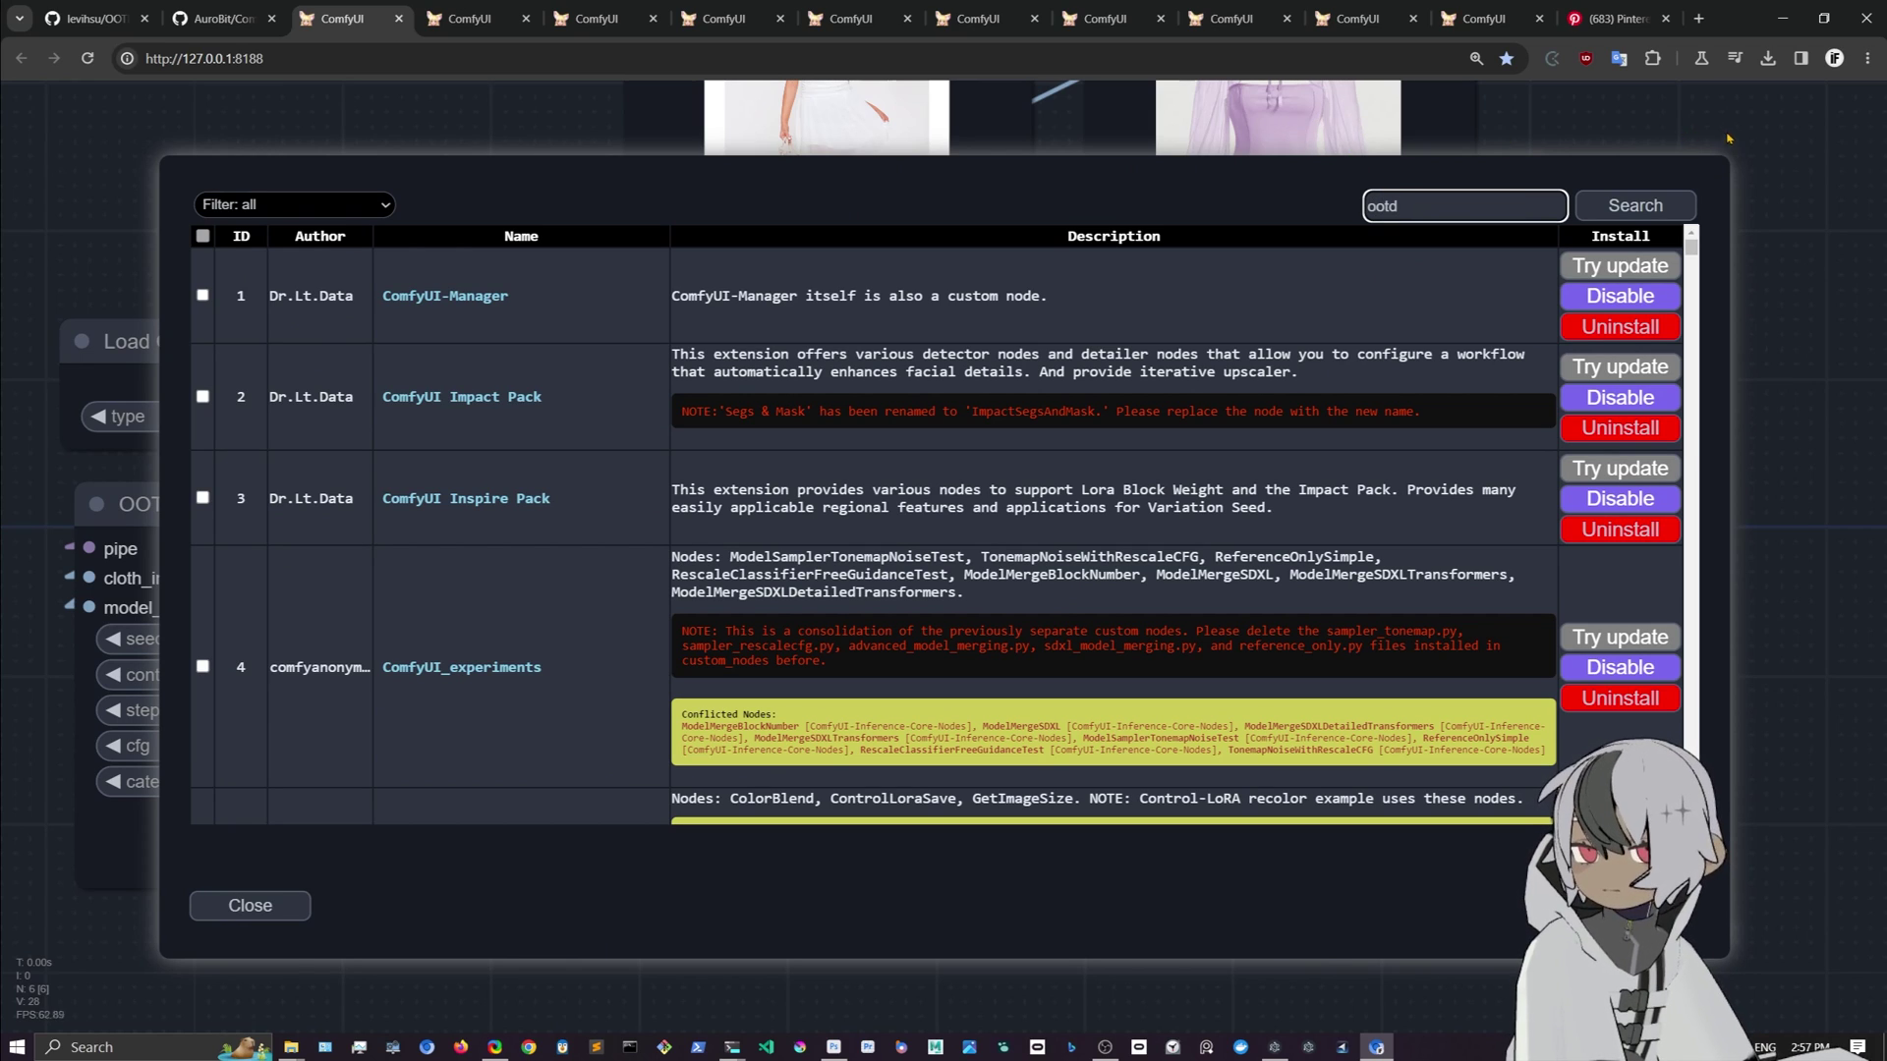
{"action": "left_click", "coordinate": [1635, 205]}
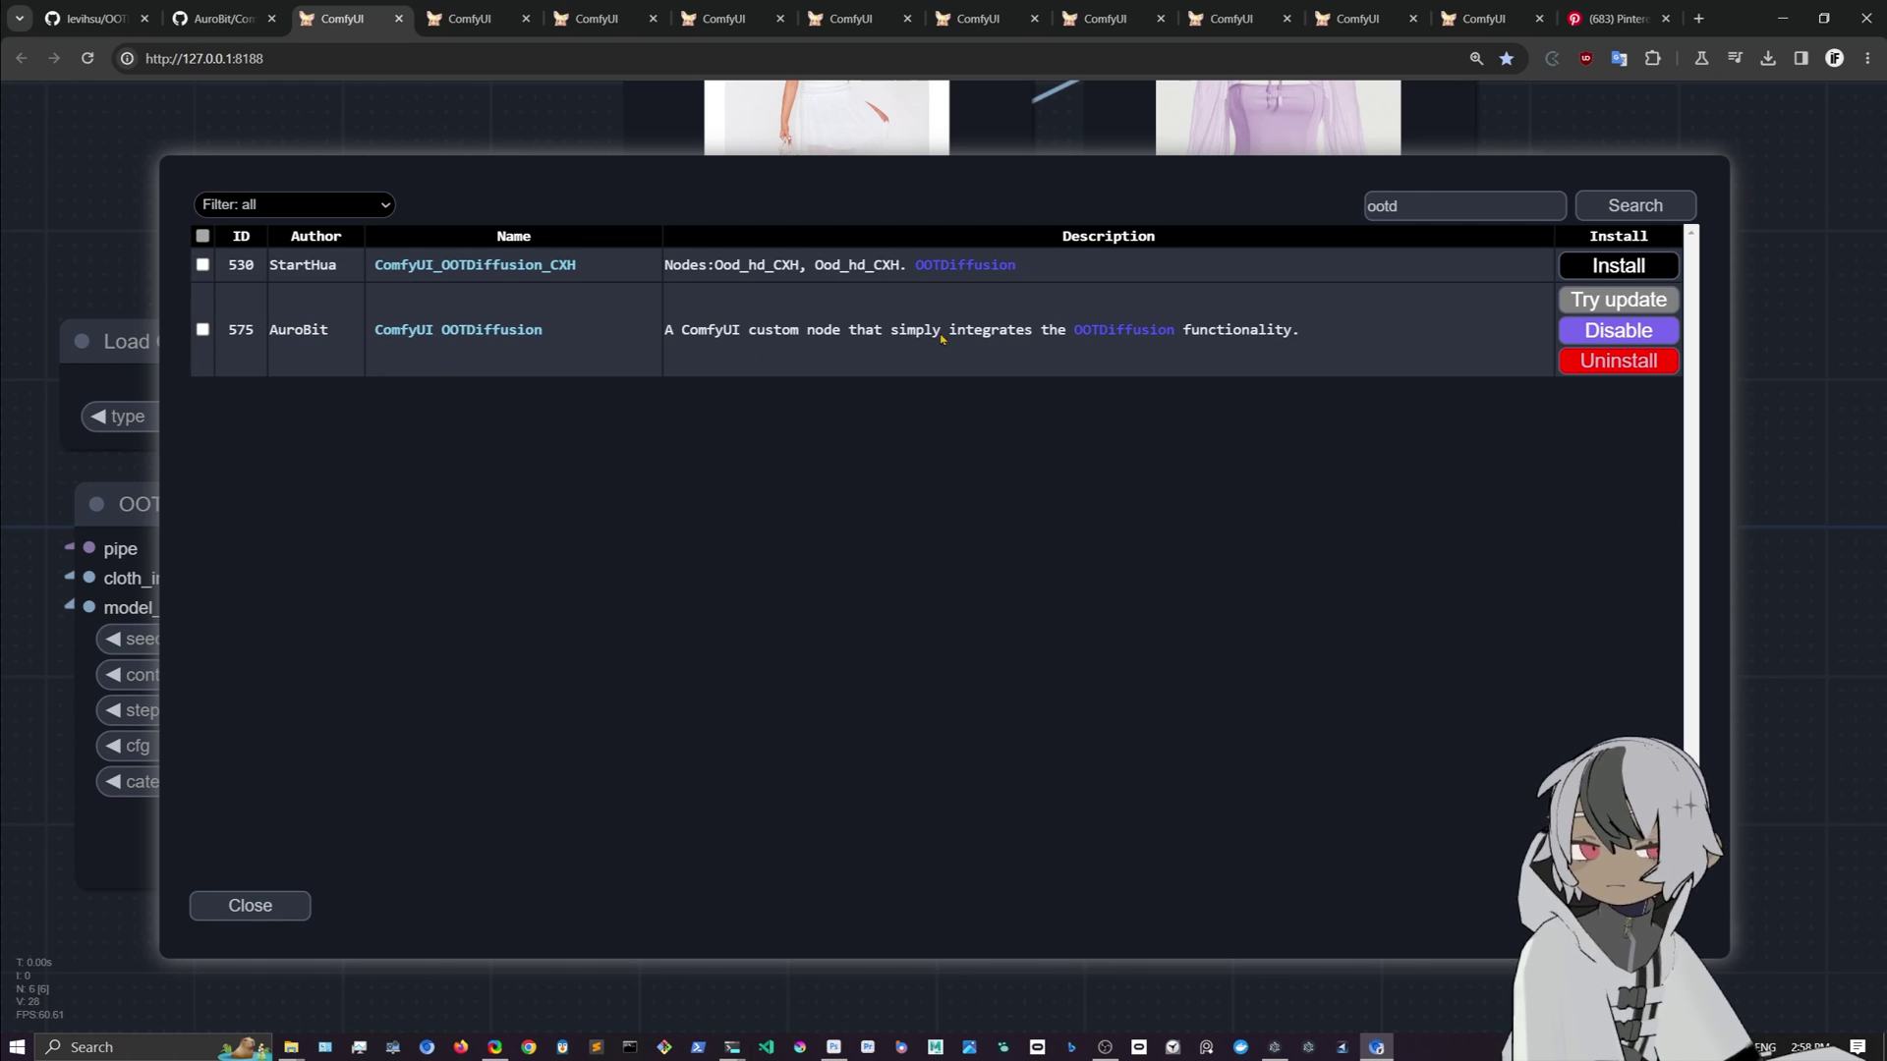
{"action": "left_click", "coordinate": [284, 901]}
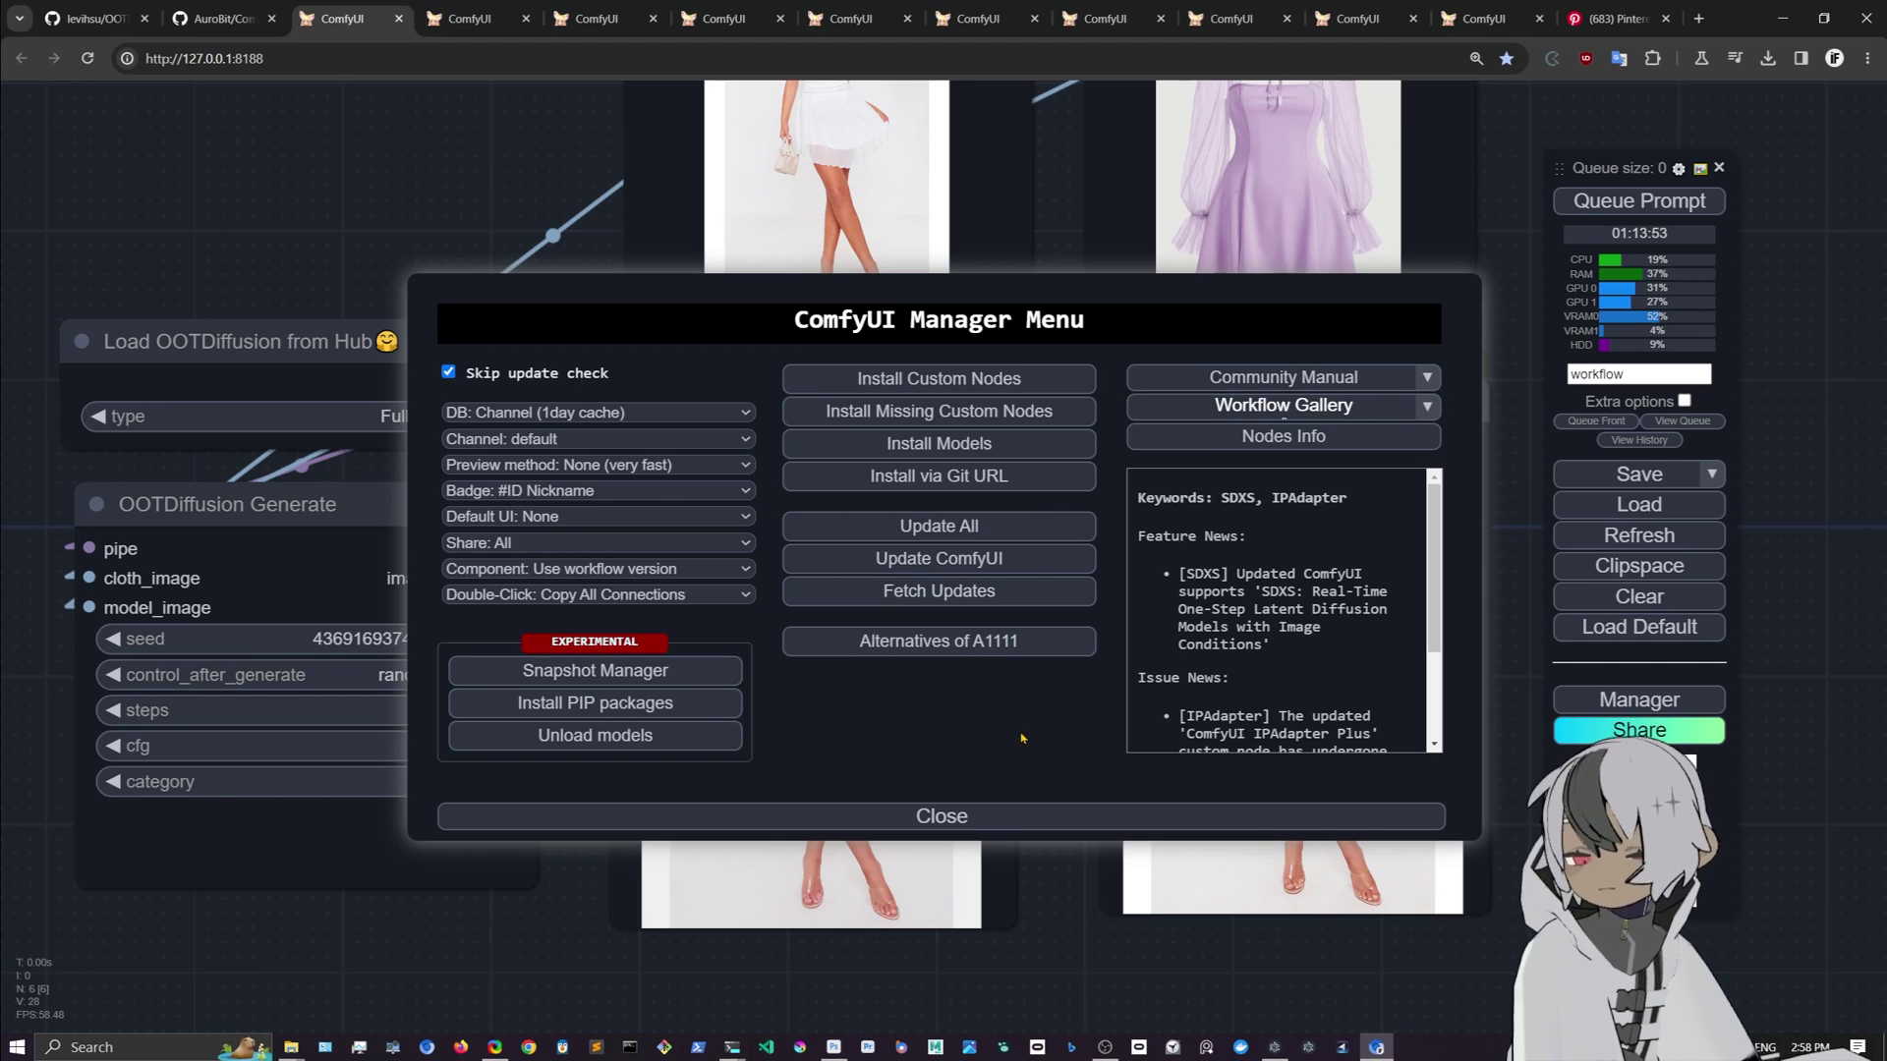
Step: Close the Manager Menu and shift the queue panel slightly lower and left
{"action": "left_click", "coordinate": [936, 820]}
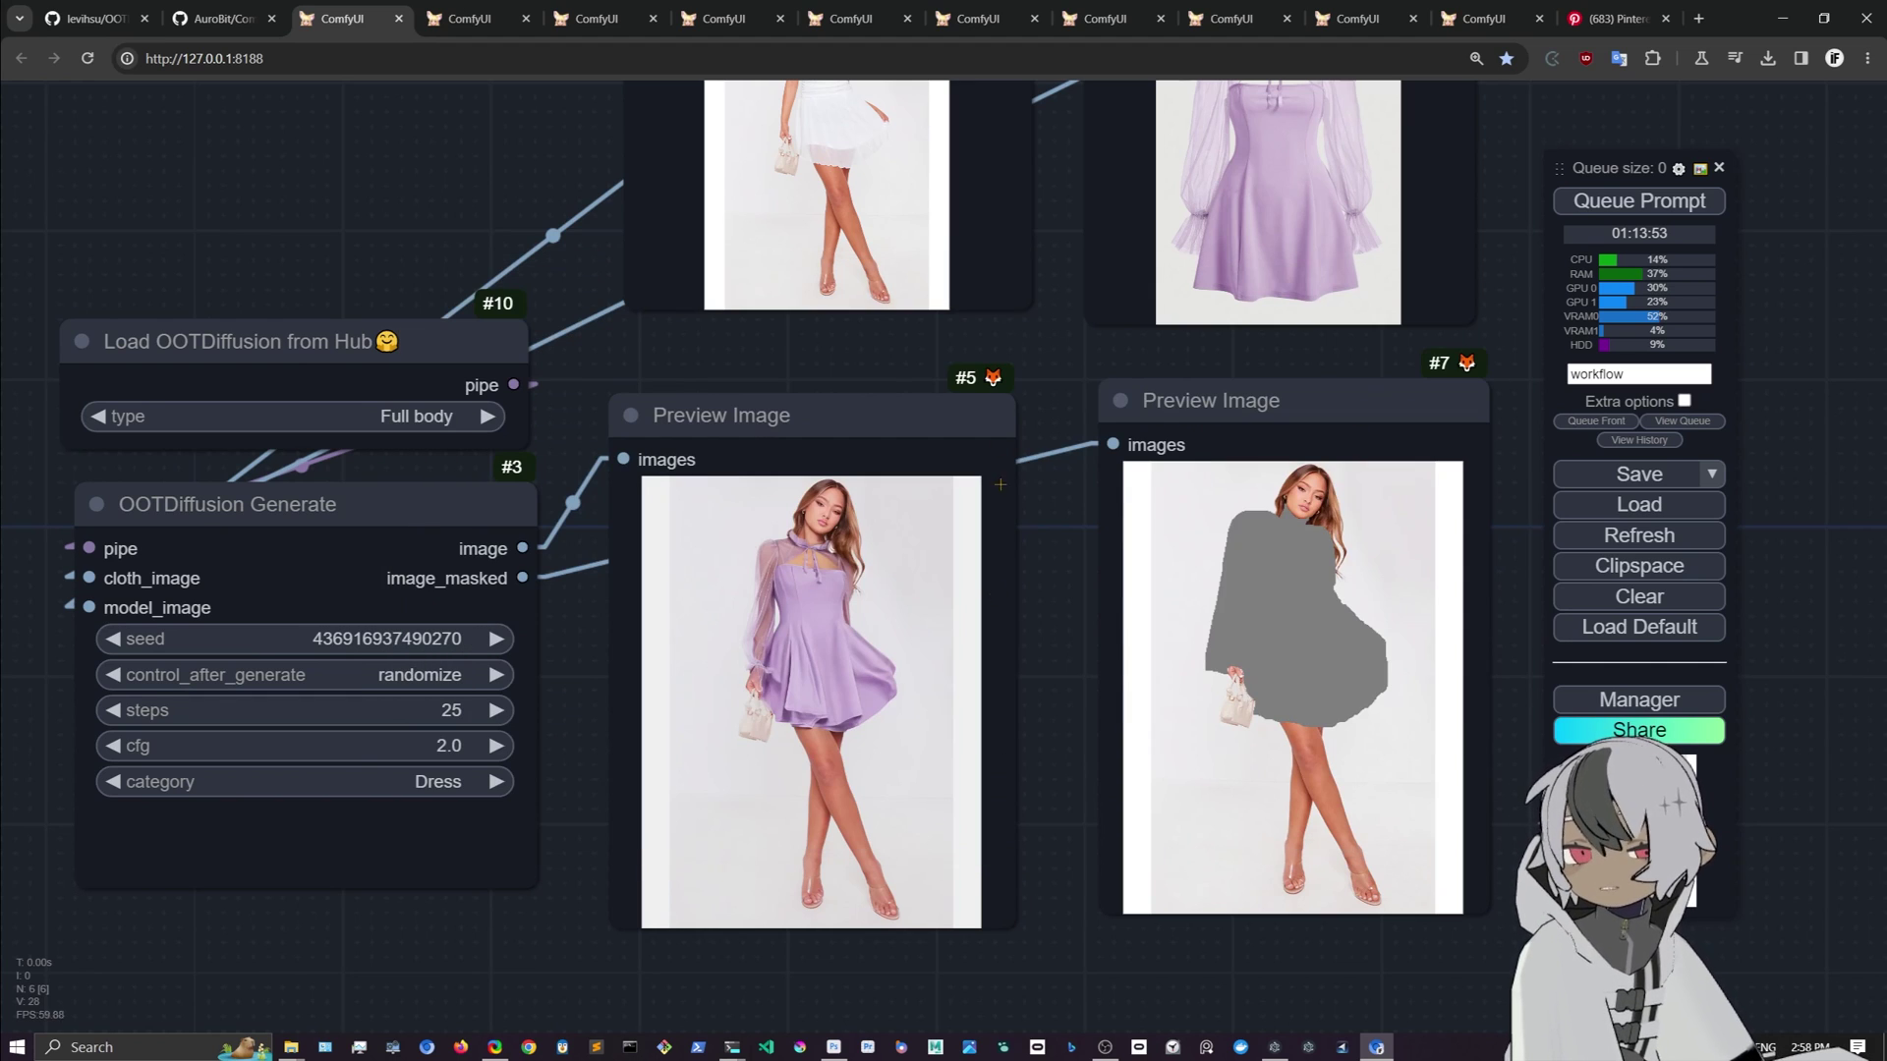
{"action": "scroll", "coordinate": [1140, 678], "scroll_direction": "up", "scroll_amount": 2}
{"action": "scroll", "coordinate": [1131, 678], "scroll_direction": "down", "scroll_amount": 3}
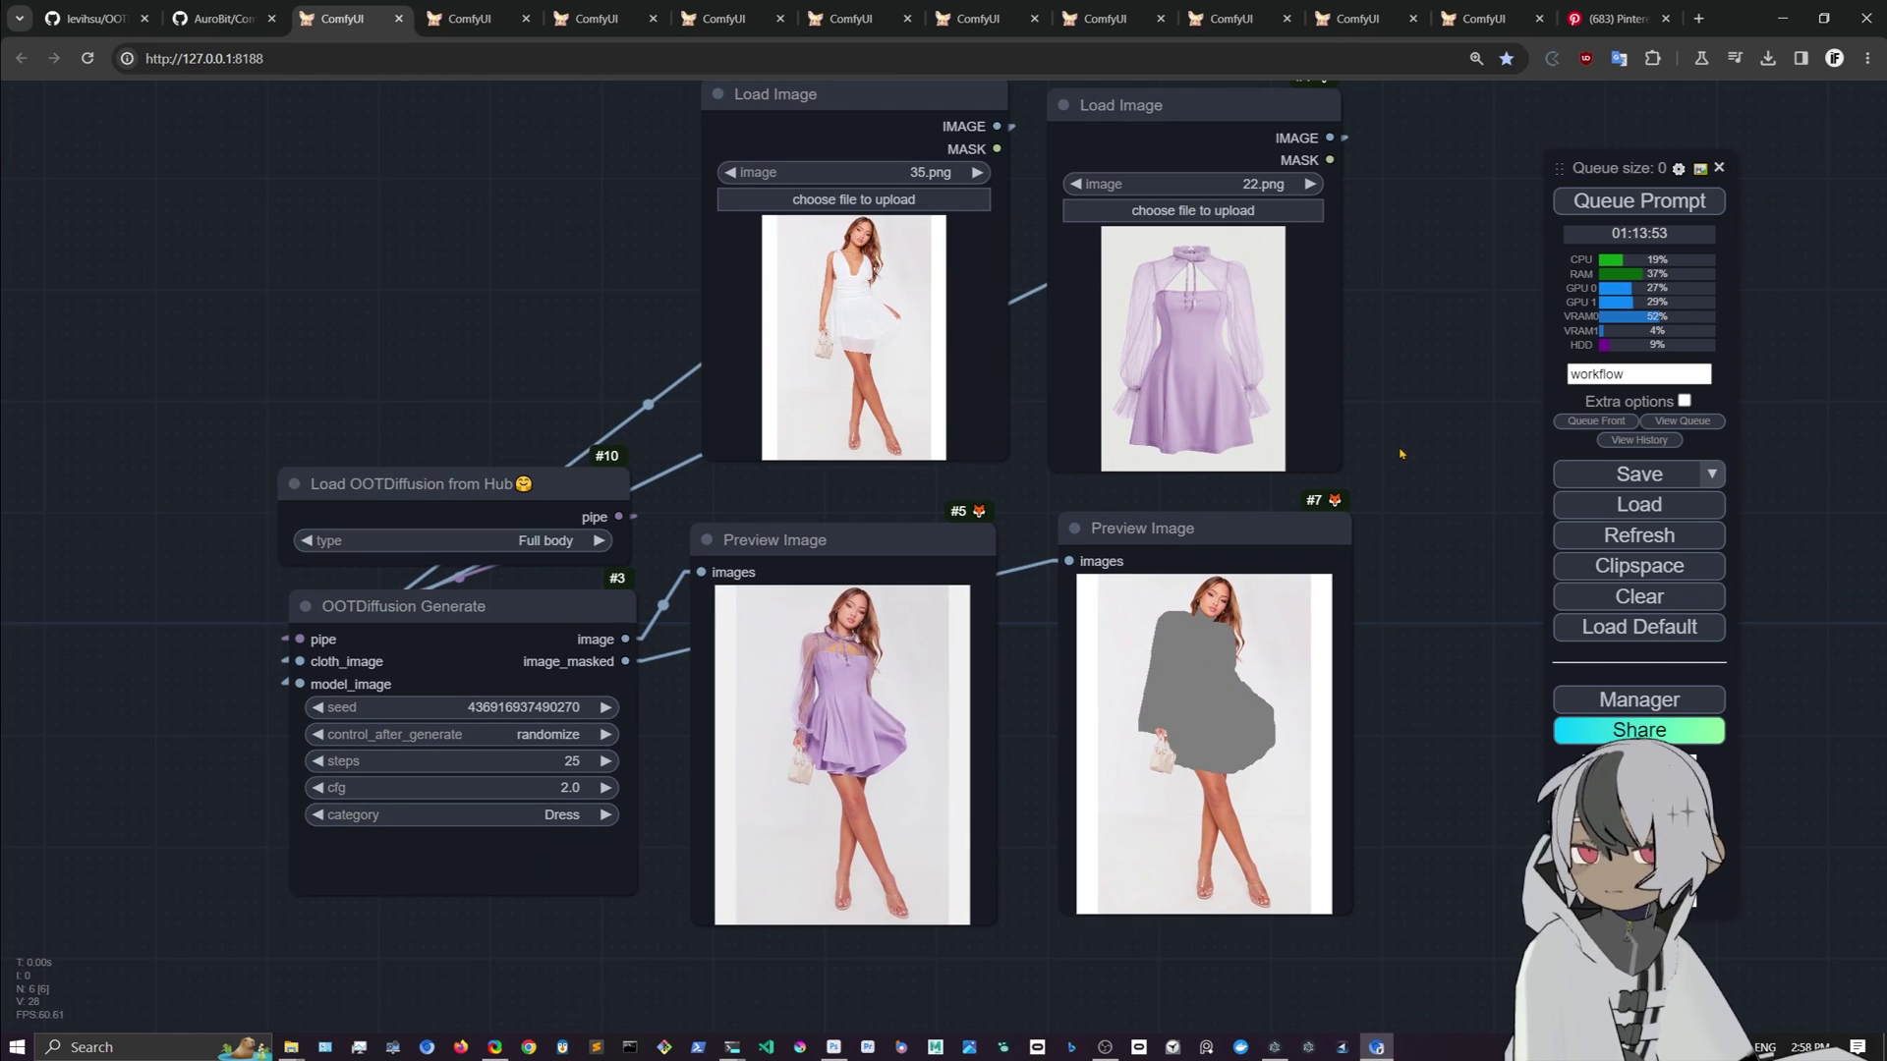
{"action": "left_click_drag", "start_coordinate": [1400, 447], "coordinate": [1371, 509]}
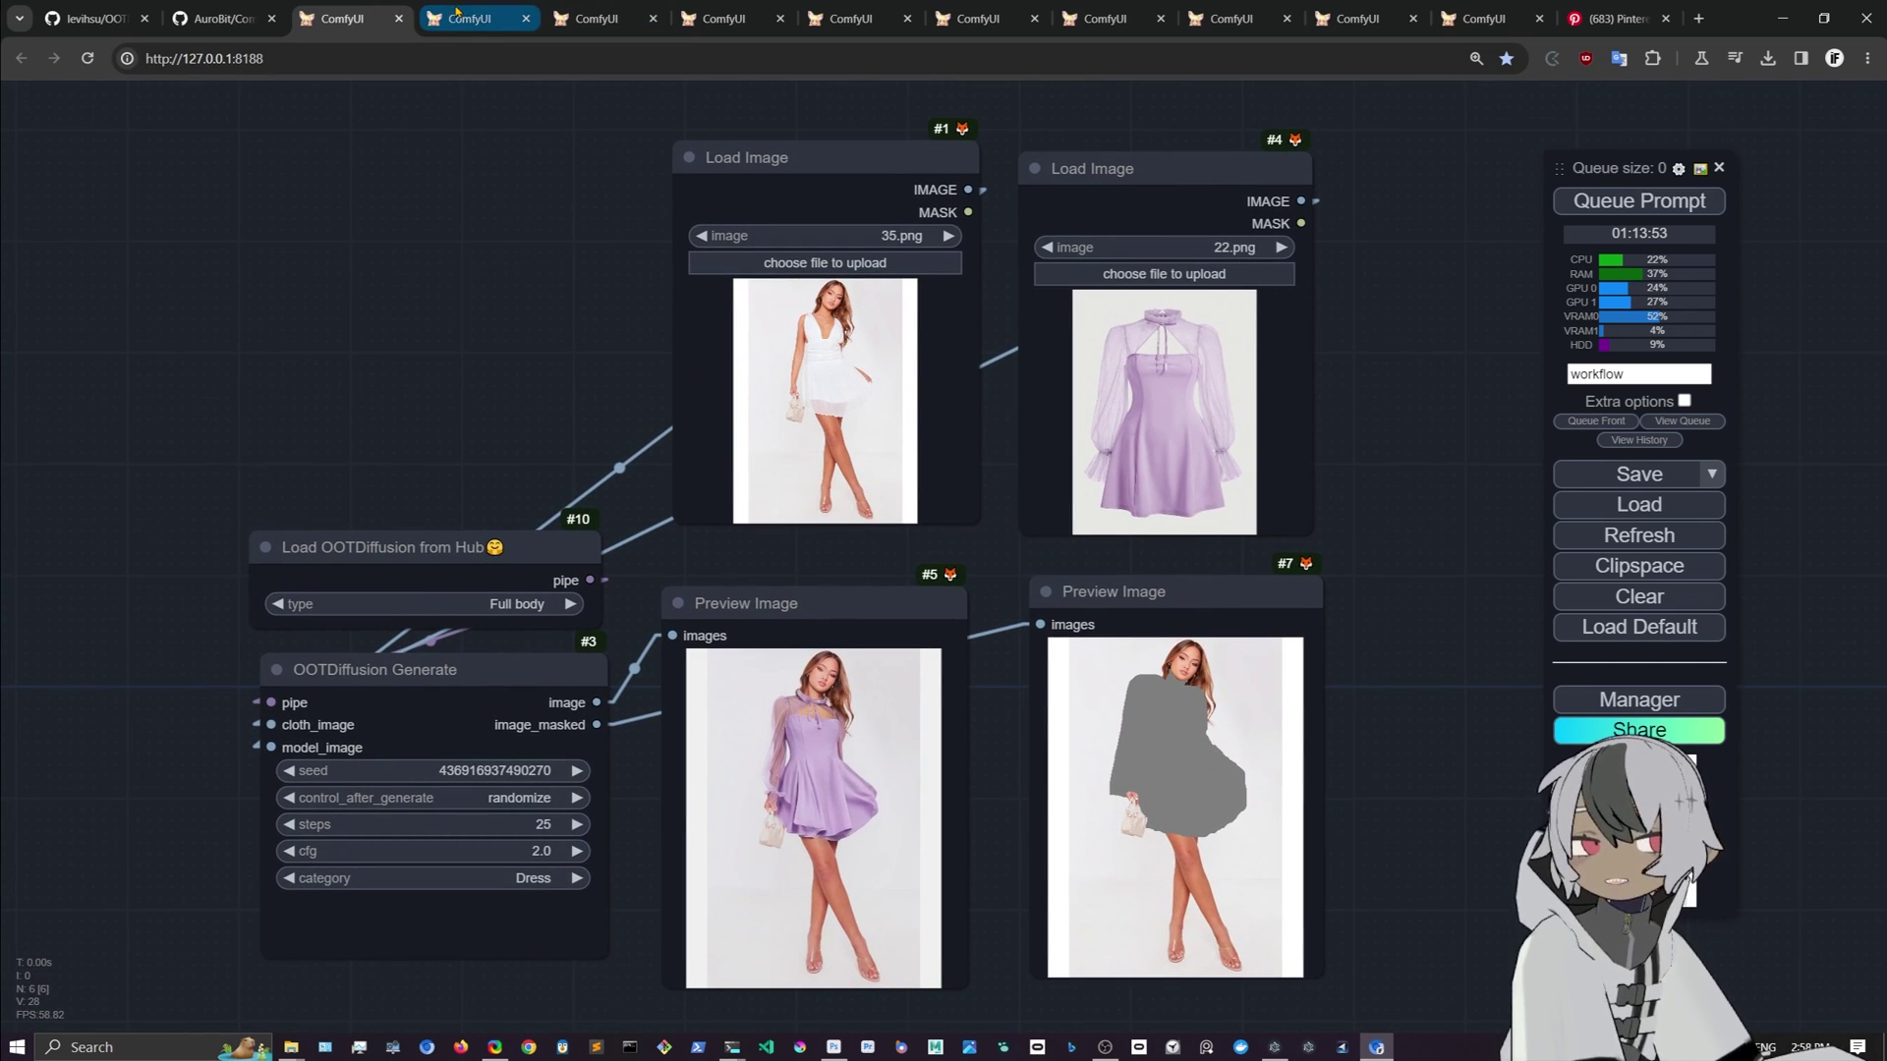
{"action": "scroll", "coordinate": [1274, 433], "scroll_direction": "up", "scroll_amount": 4}
{"action": "left_click_drag", "start_coordinate": [1636, 279], "coordinate": [1481, 349]}
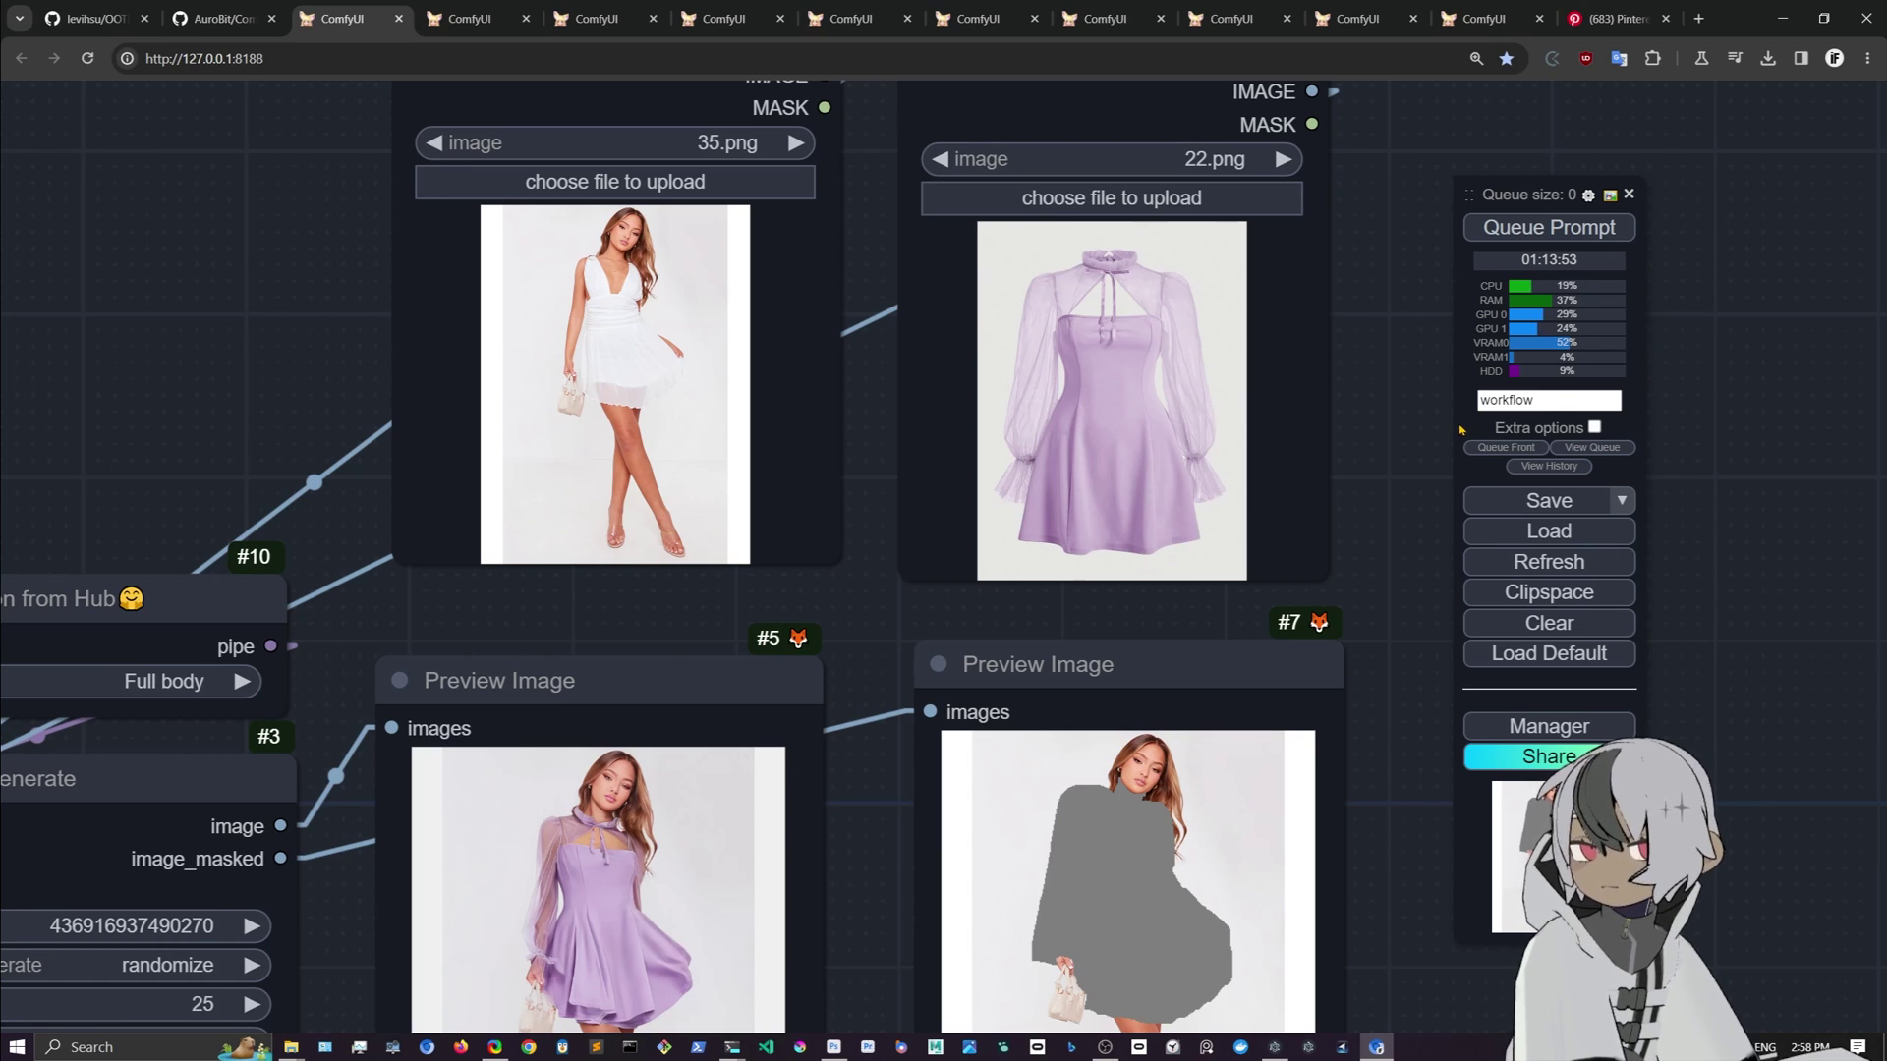
Step: Nudge the model photo and garment Load Image nodes a few pixels
{"action": "scroll", "coordinate": [1395, 425], "scroll_direction": "down", "scroll_amount": 7}
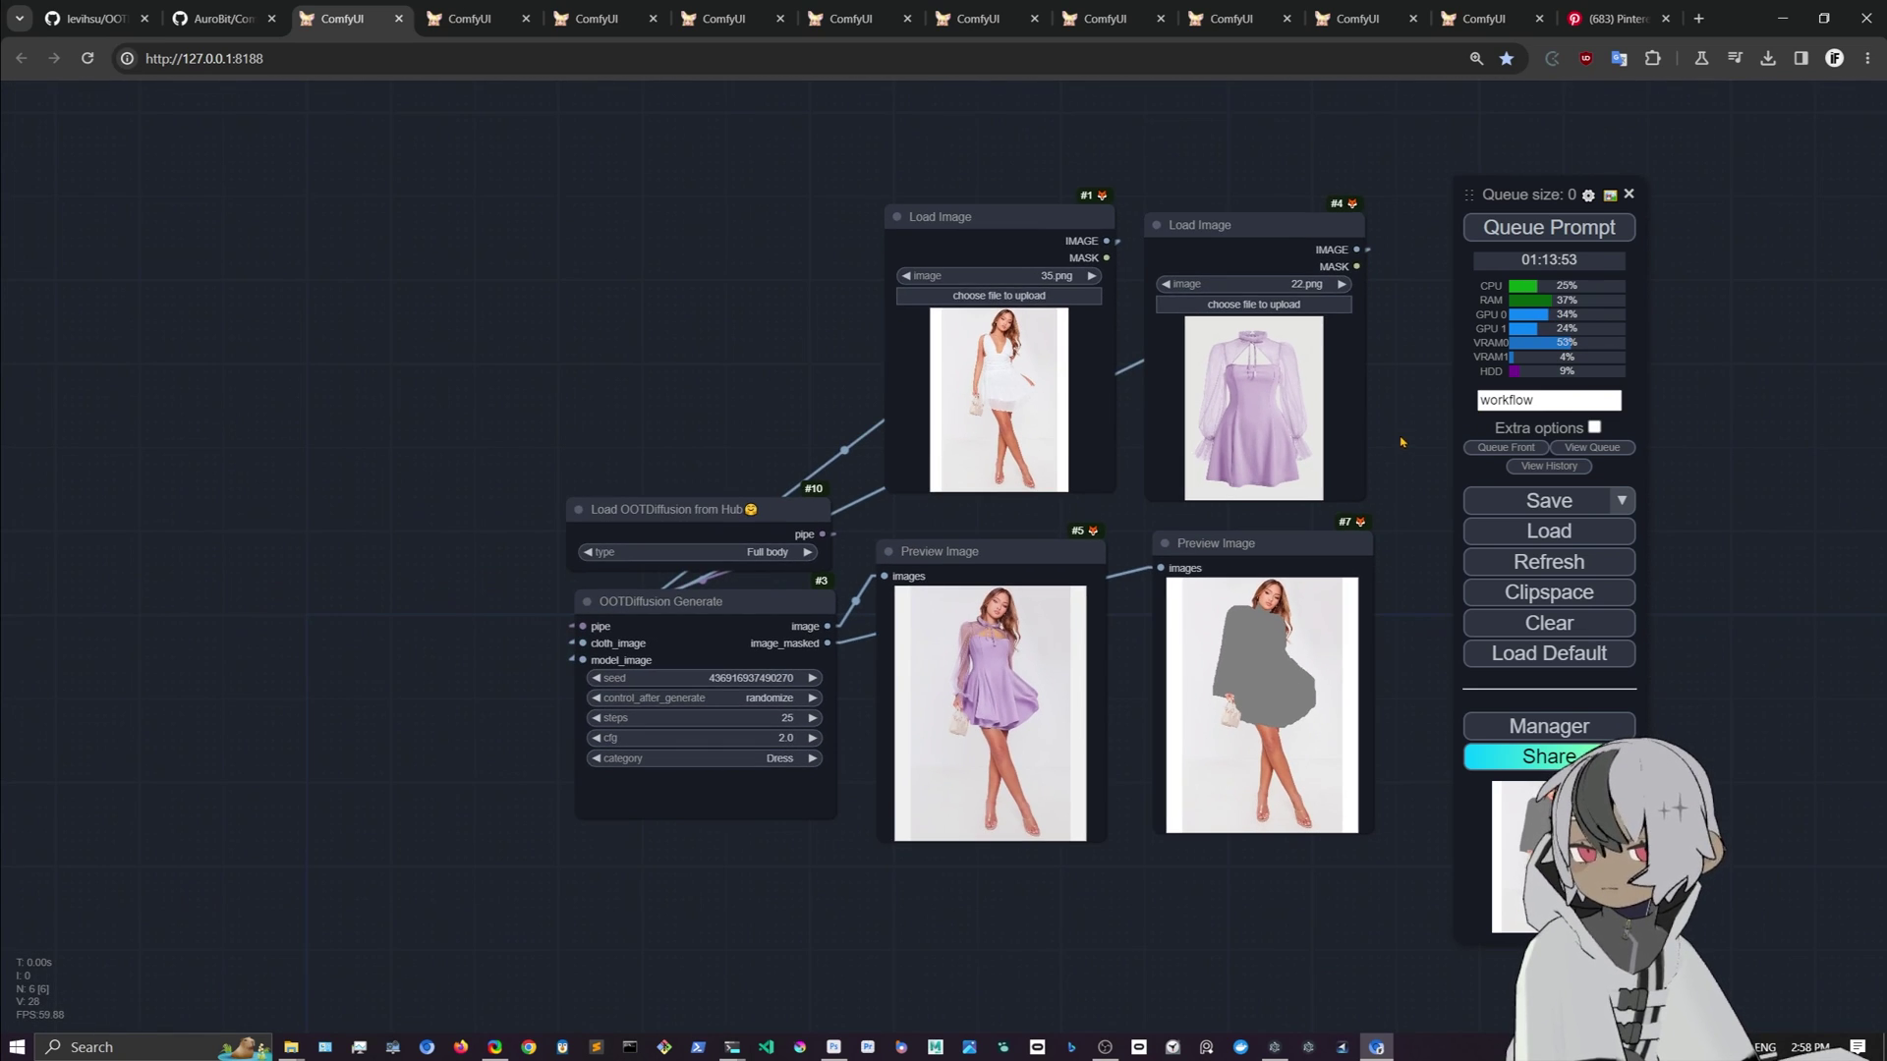
{"action": "scroll", "coordinate": [1403, 441], "scroll_direction": "up", "scroll_amount": 5}
{"action": "scroll", "coordinate": [1337, 369], "scroll_direction": "down", "scroll_amount": 3}
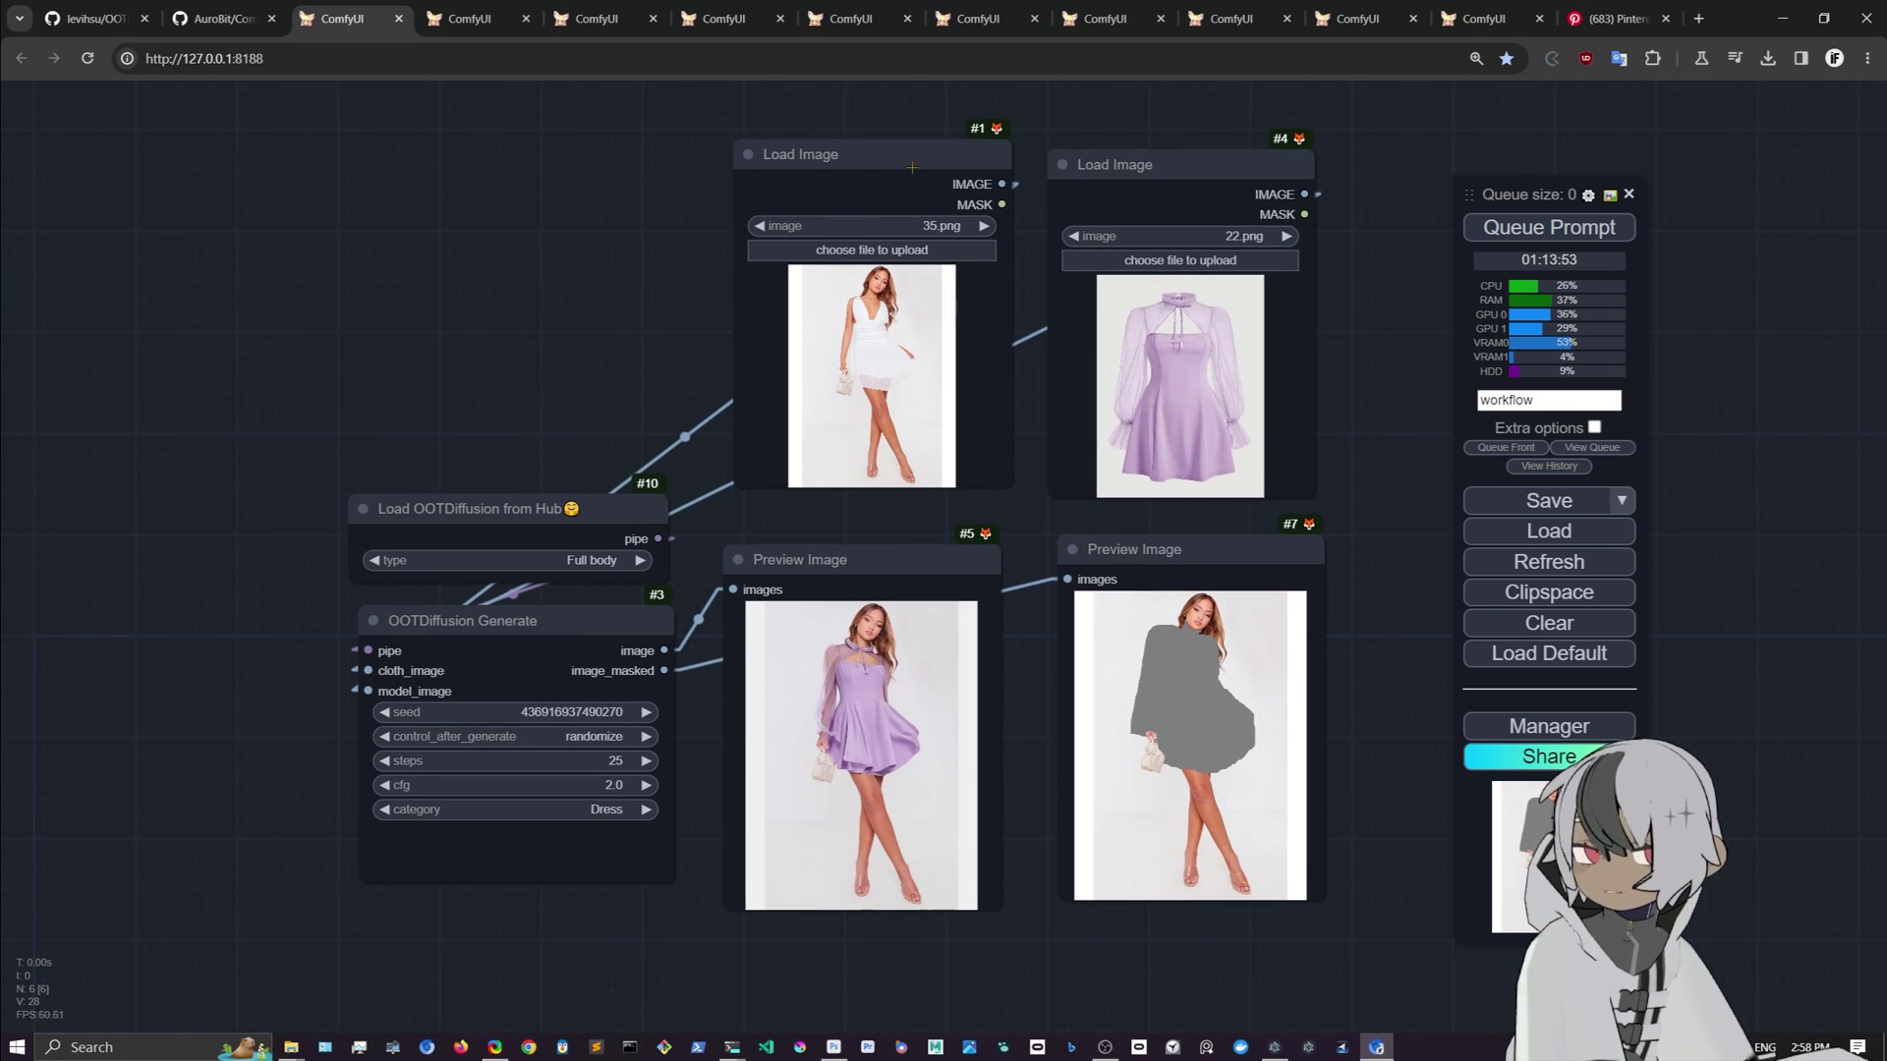
{"action": "left_click_drag", "start_coordinate": [982, 269], "coordinate": [972, 280]}
{"action": "left_click_drag", "start_coordinate": [1186, 166], "coordinate": [1196, 175]}
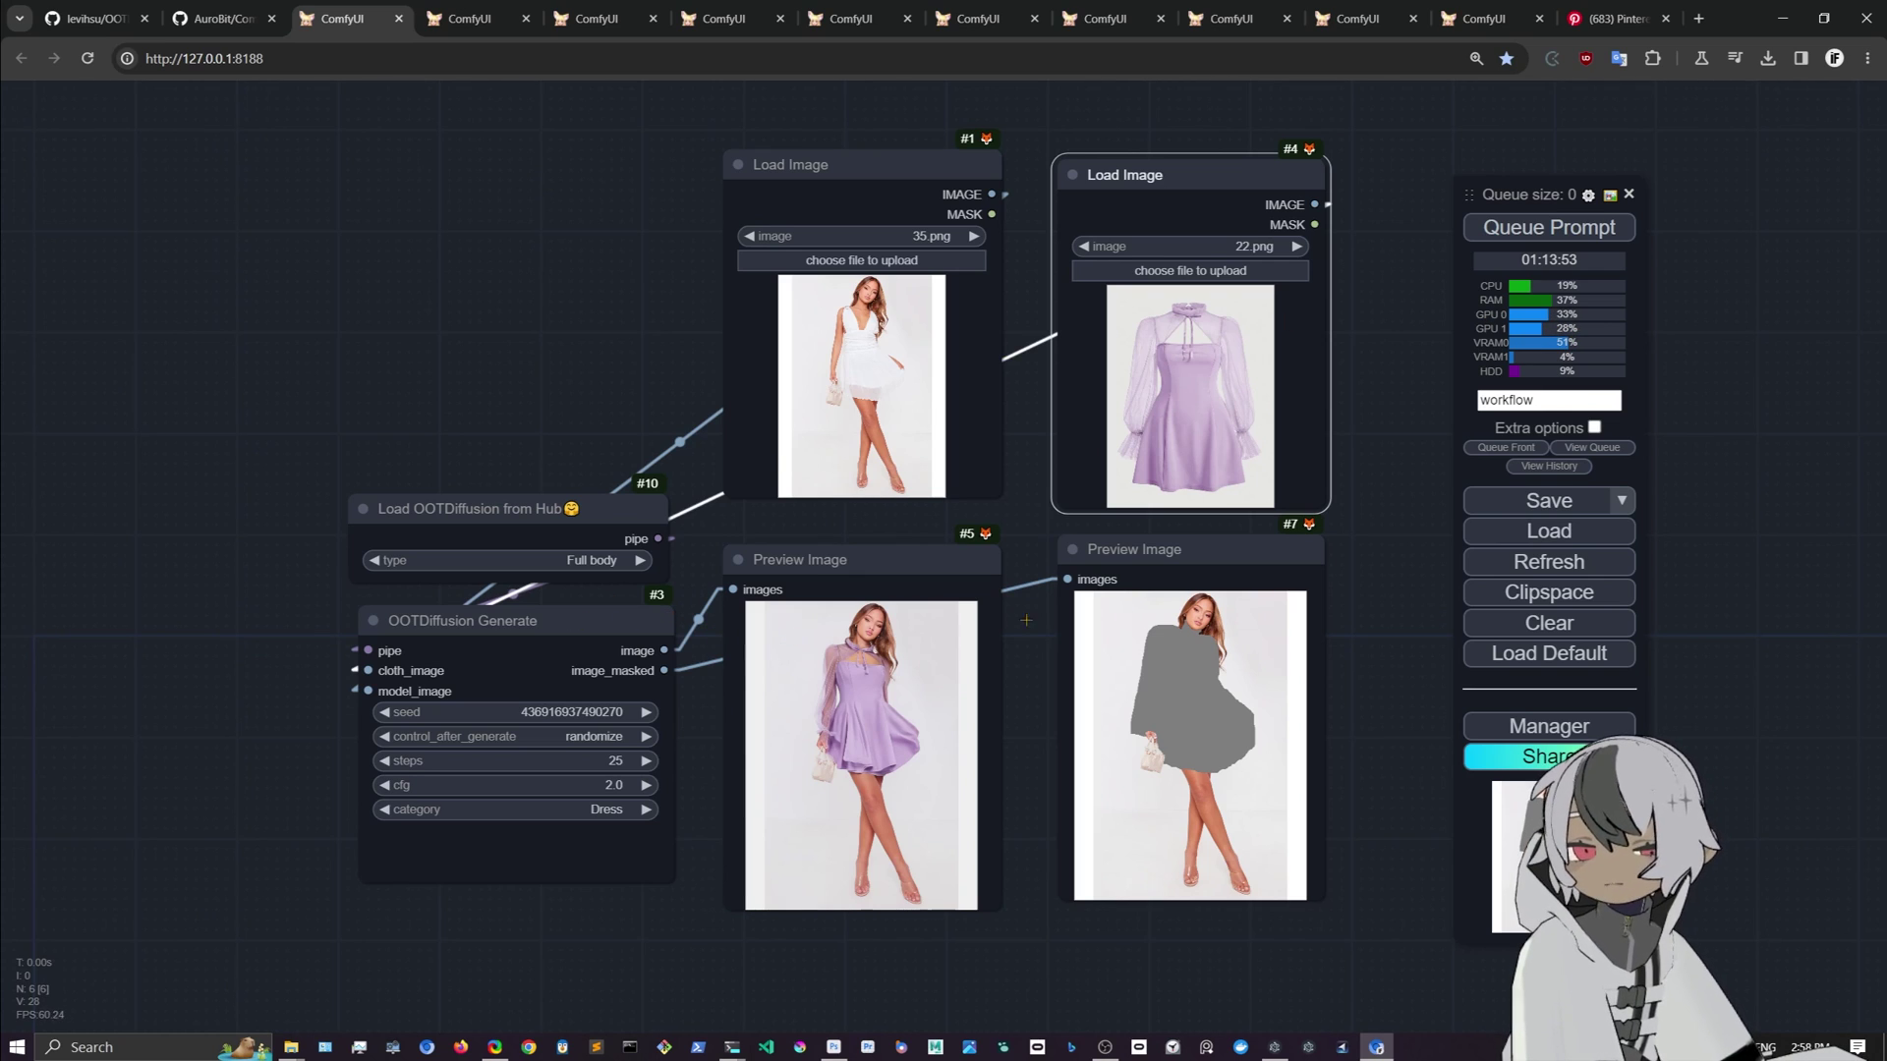
Step: Switch to the cherry-print dress workflow and zoom in on its try-on previews
{"action": "left_click", "coordinate": [423, 17]}
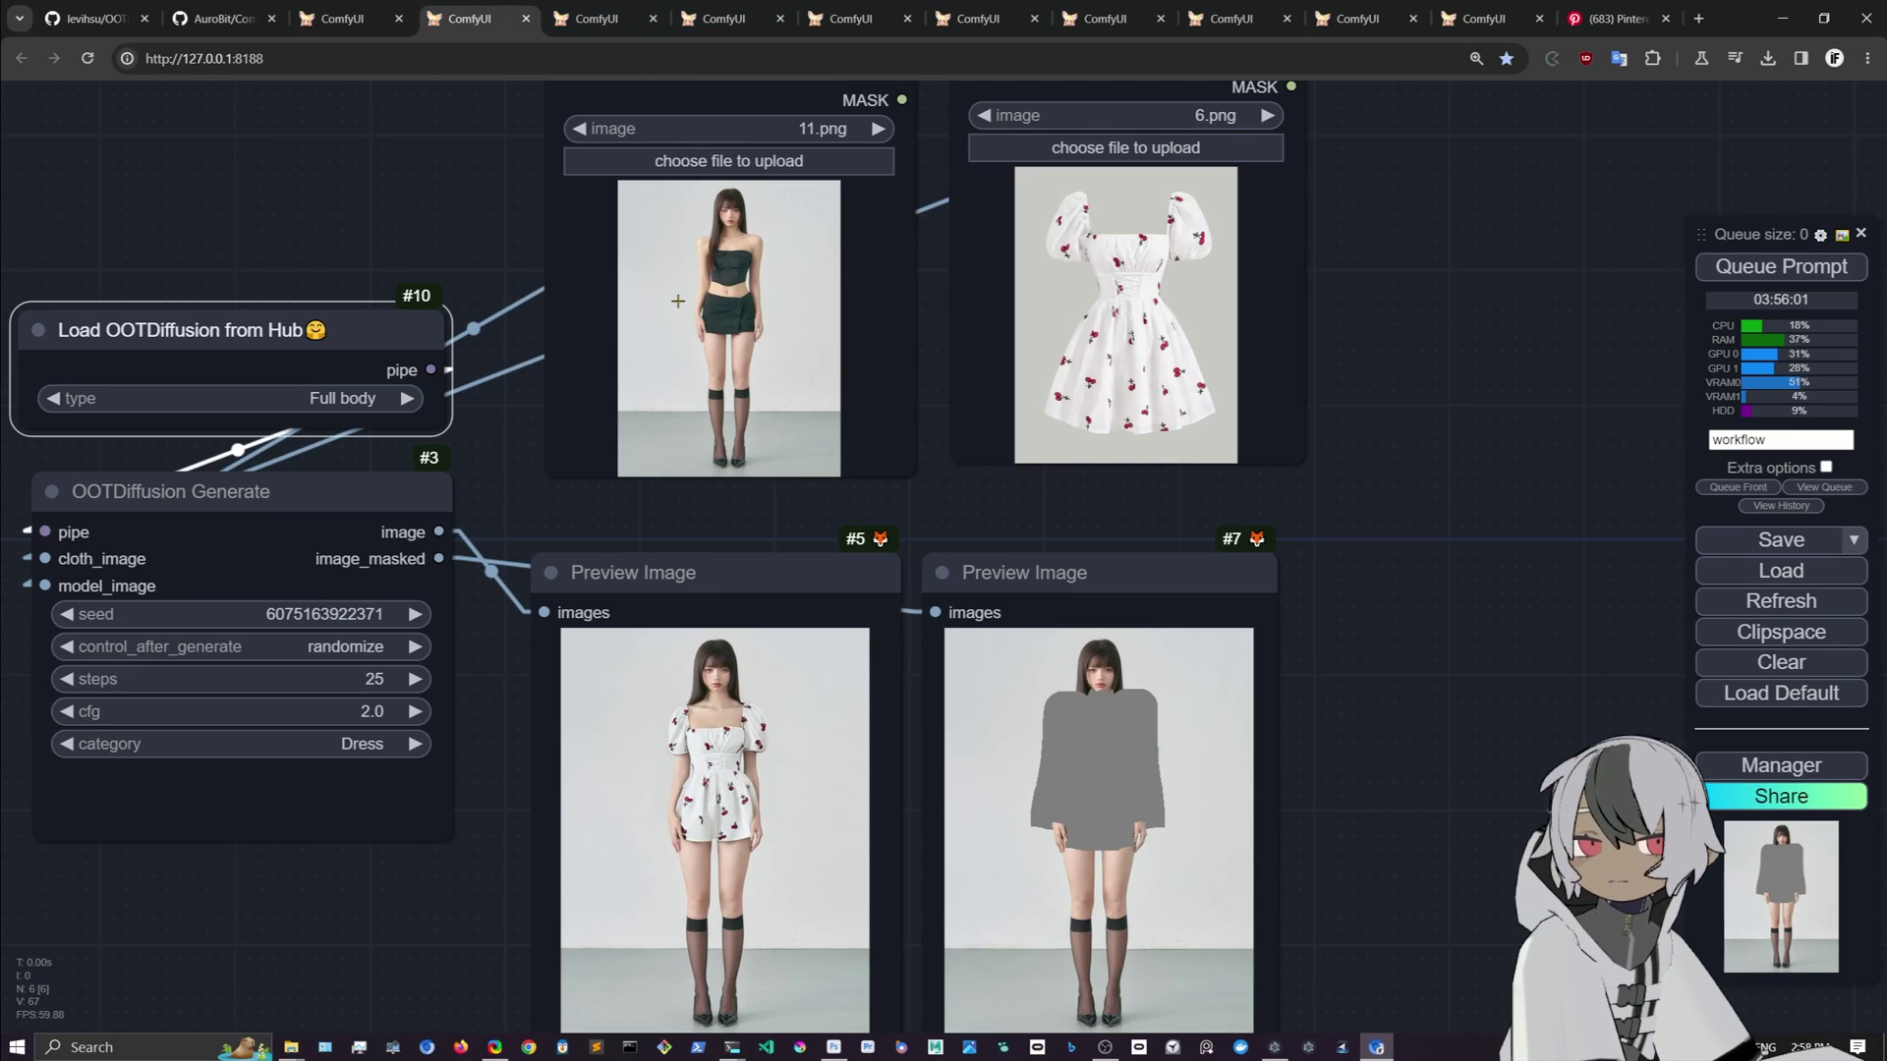
{"action": "scroll", "coordinate": [814, 505], "scroll_direction": "up", "scroll_amount": 3}
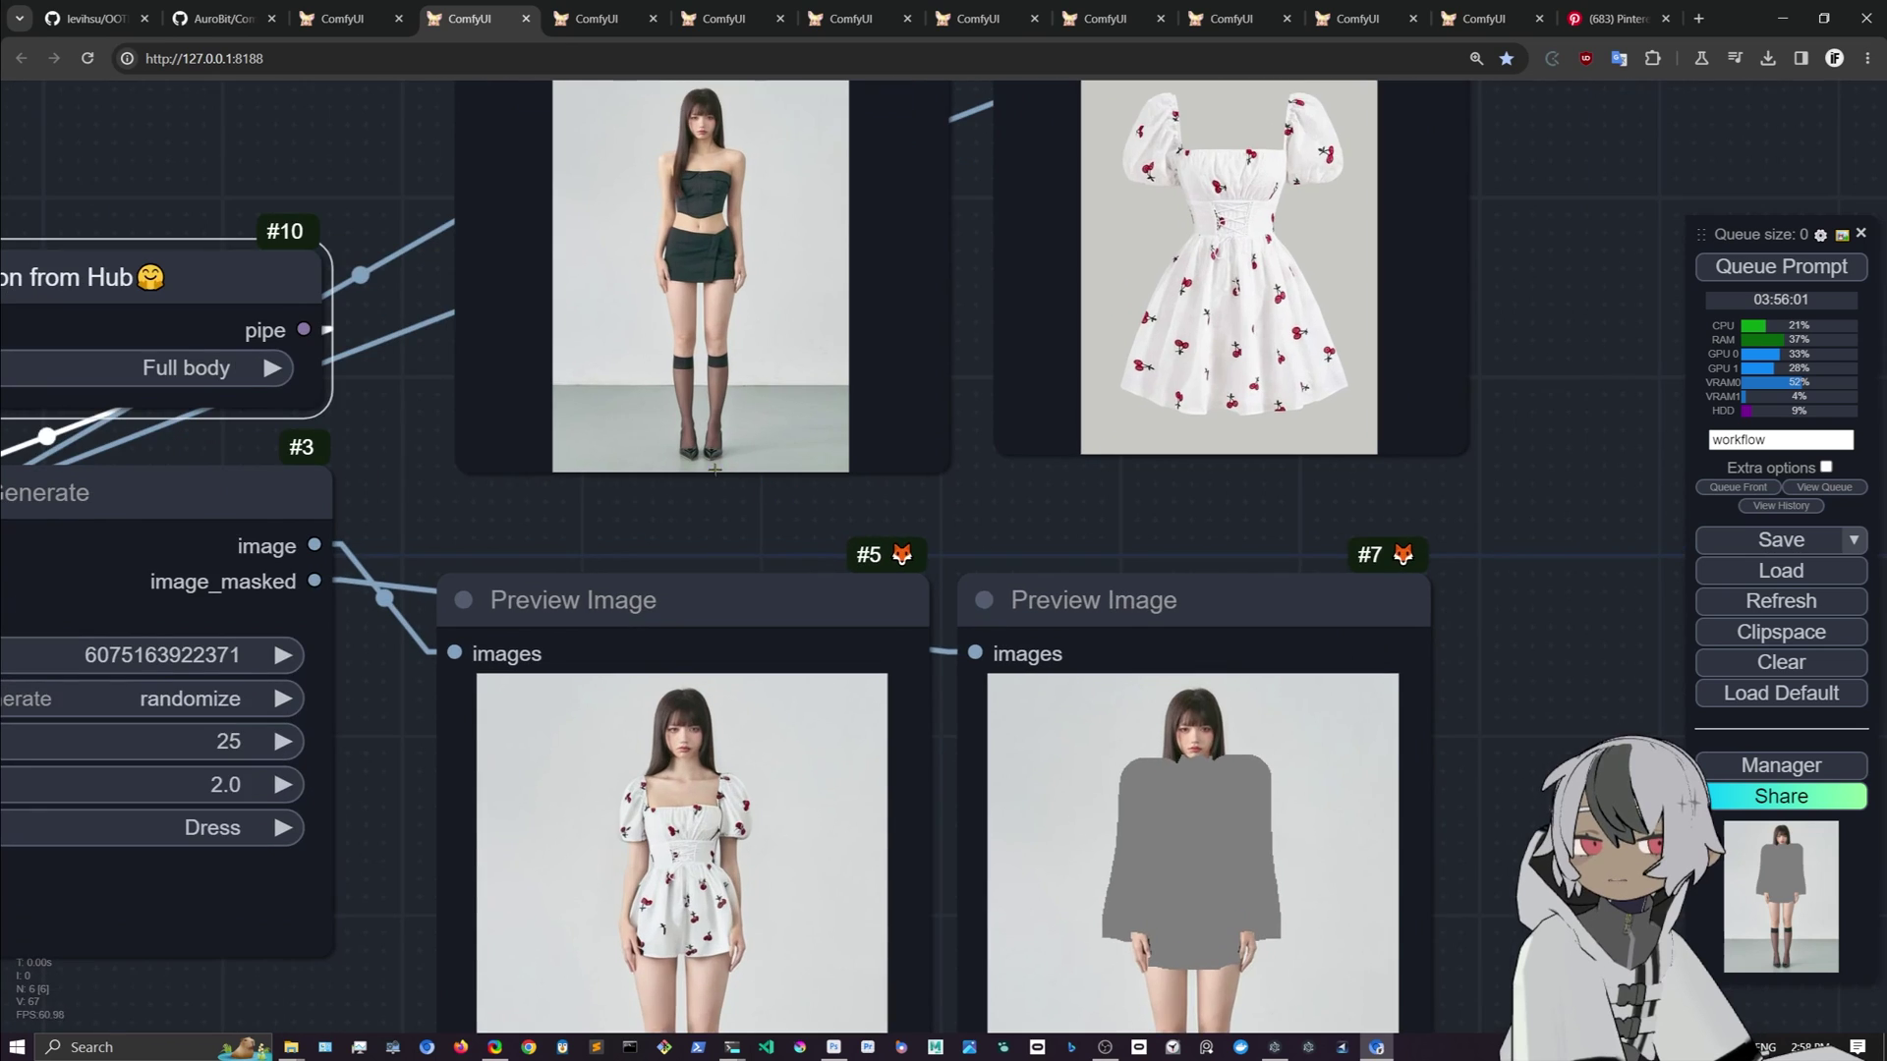
{"action": "left_click_drag", "start_coordinate": [786, 162], "coordinate": [783, 373]}
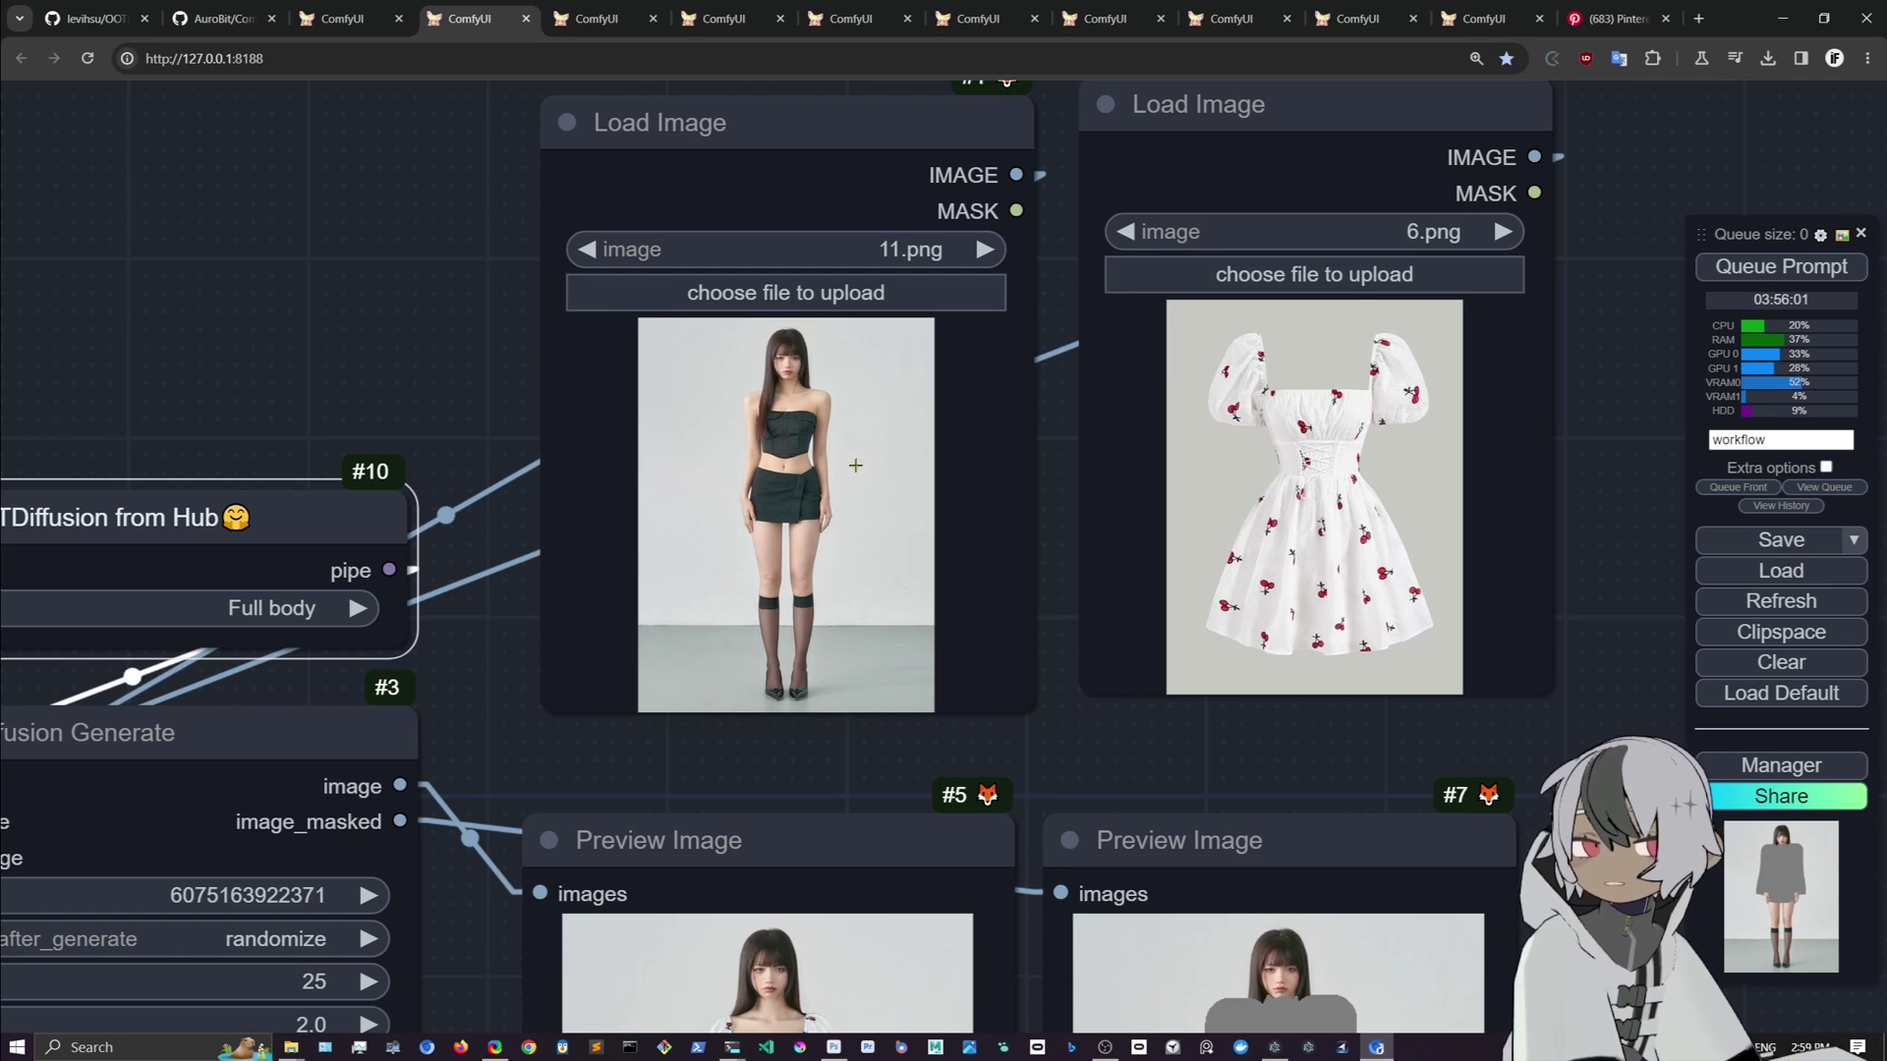
{"action": "scroll", "coordinate": [921, 501], "scroll_direction": "down", "scroll_amount": 3}
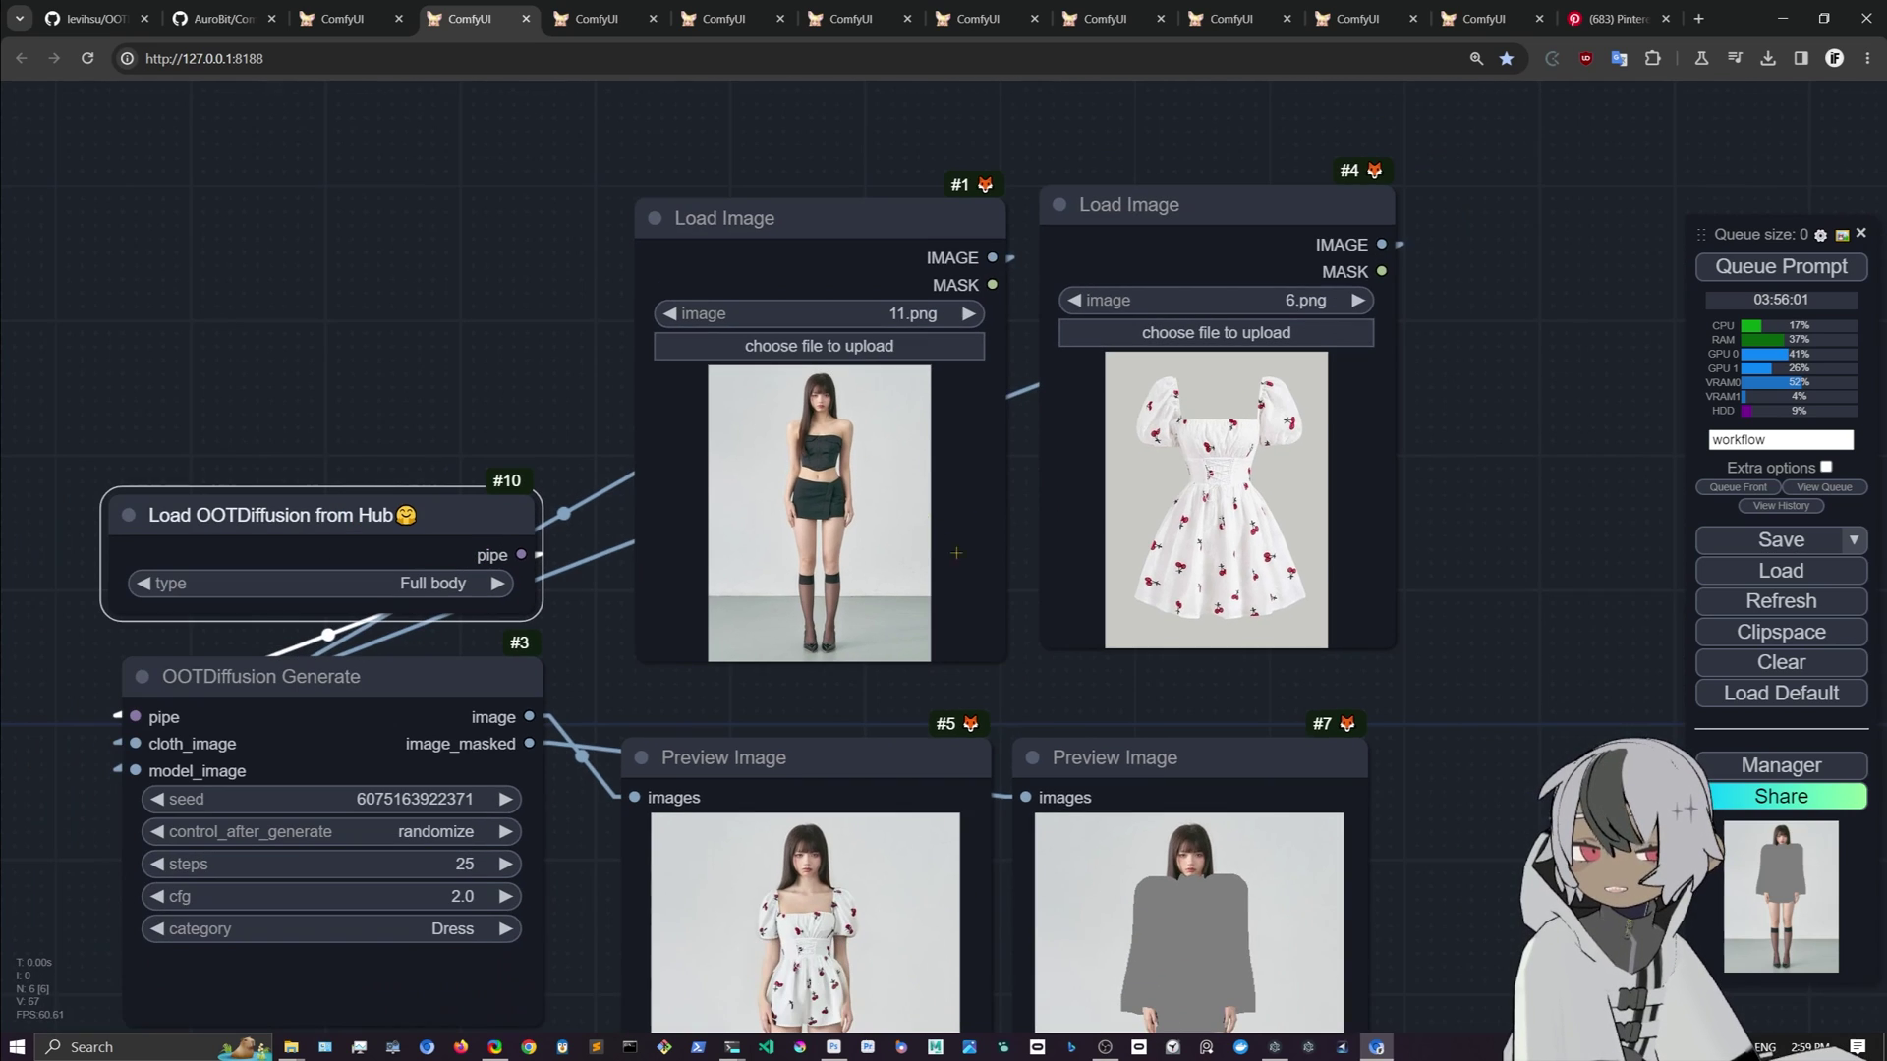
Step: View the Photoshop anime character document, then minimize Photoshop
{"action": "left_click", "coordinate": [835, 1047]}
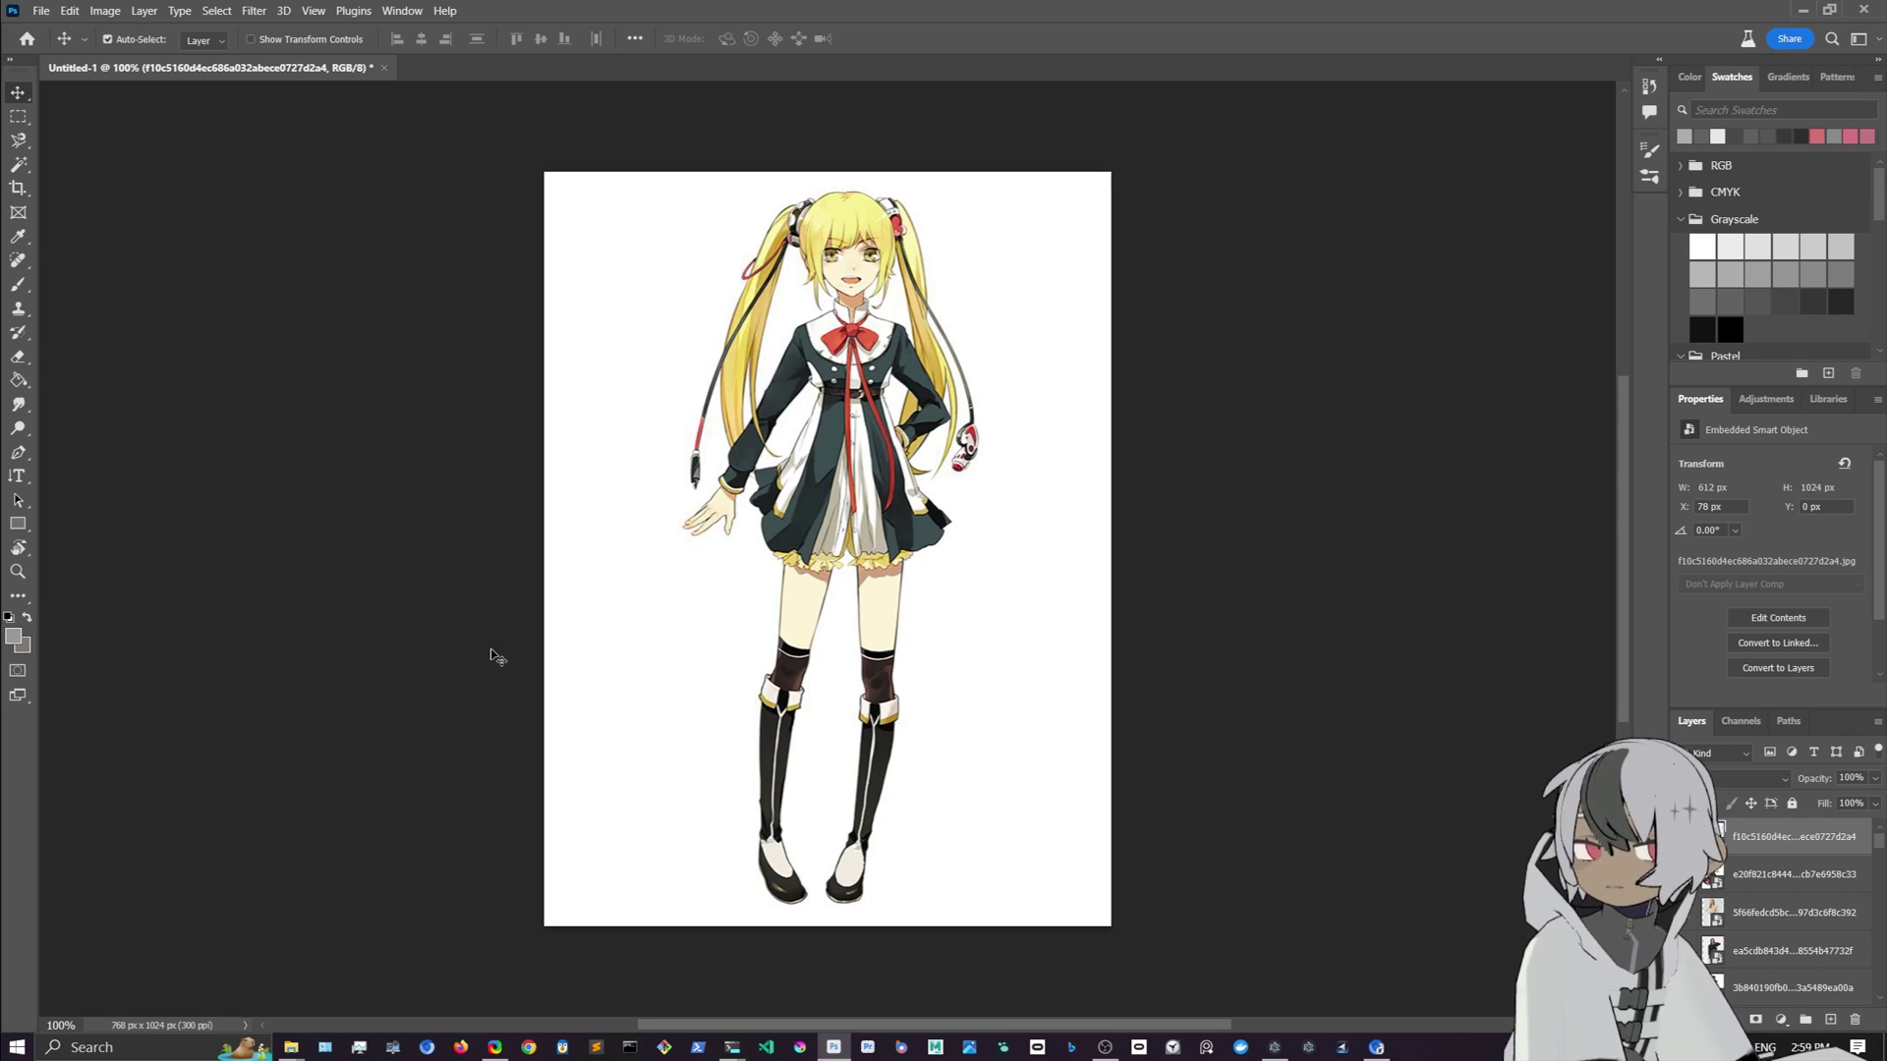
{"action": "left_click", "coordinate": [1803, 12]}
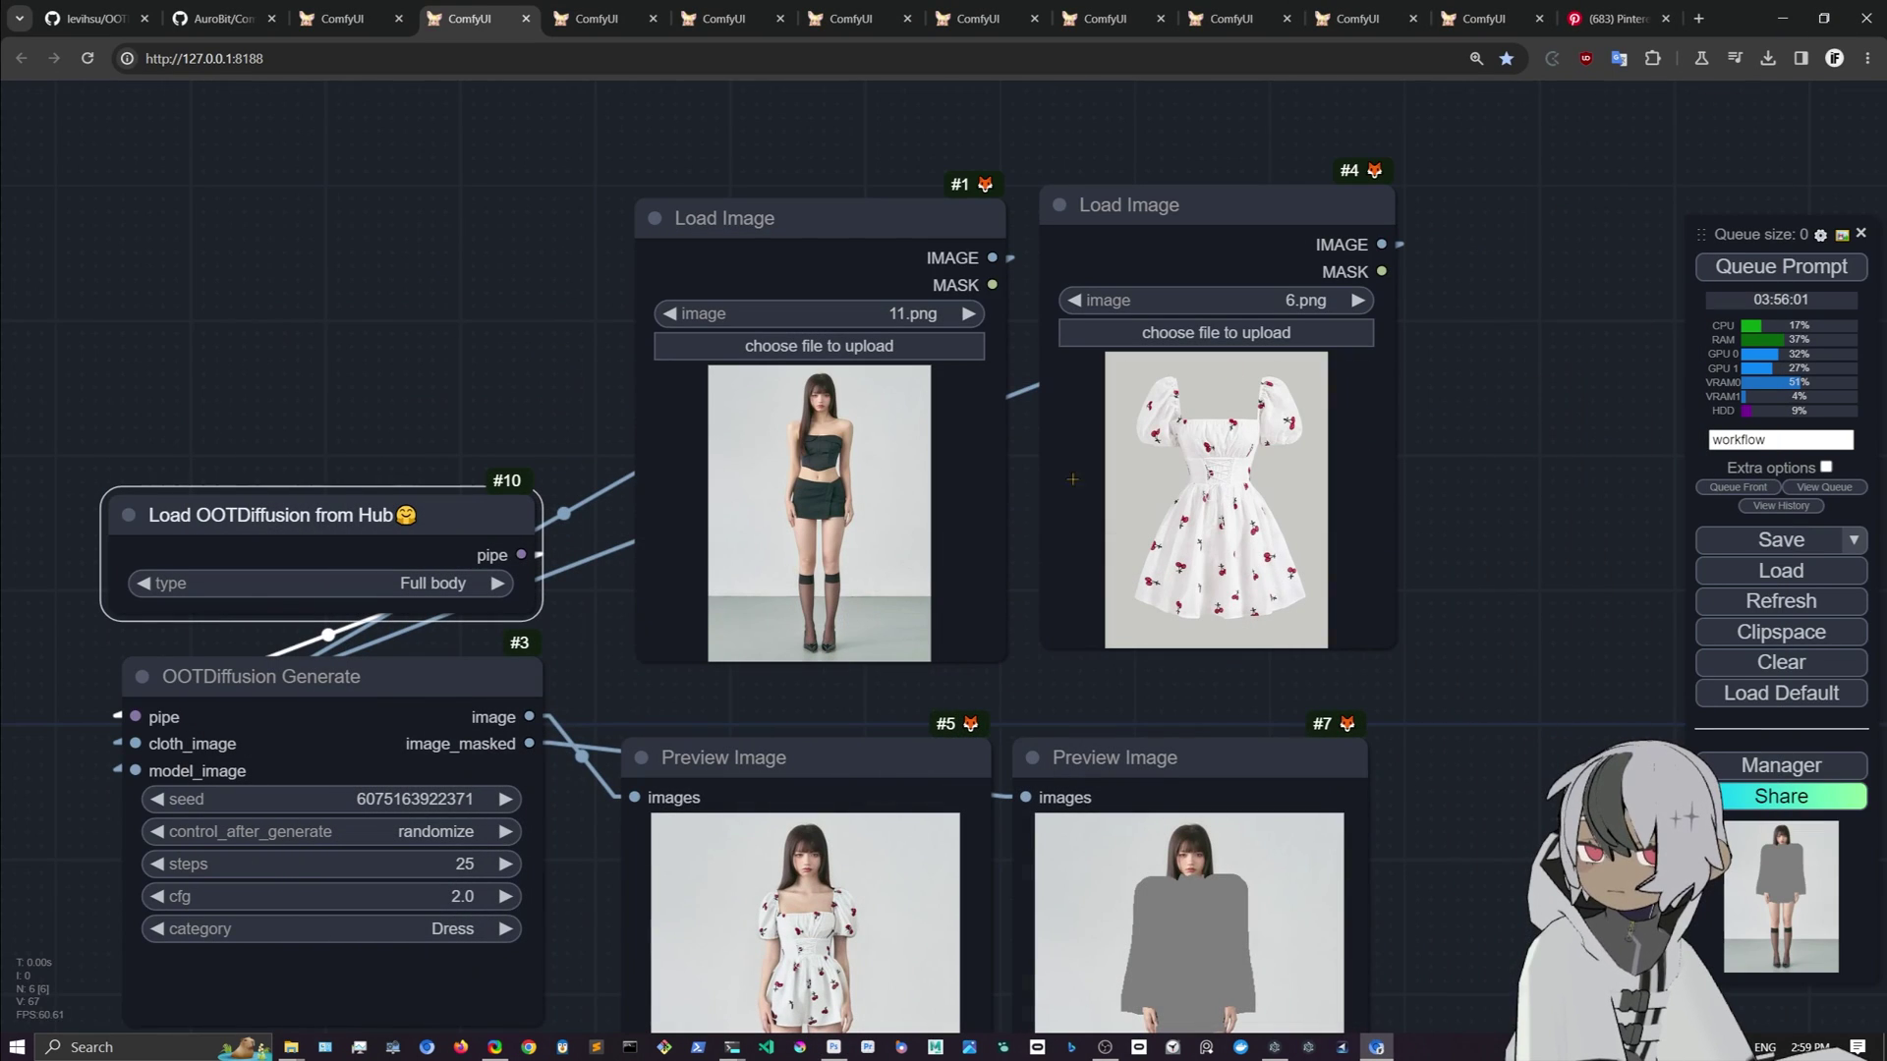
{"action": "left_click_drag", "start_coordinate": [1025, 622], "coordinate": [1038, 356]}
{"action": "scroll", "coordinate": [847, 540], "scroll_direction": "up", "scroll_amount": 3}
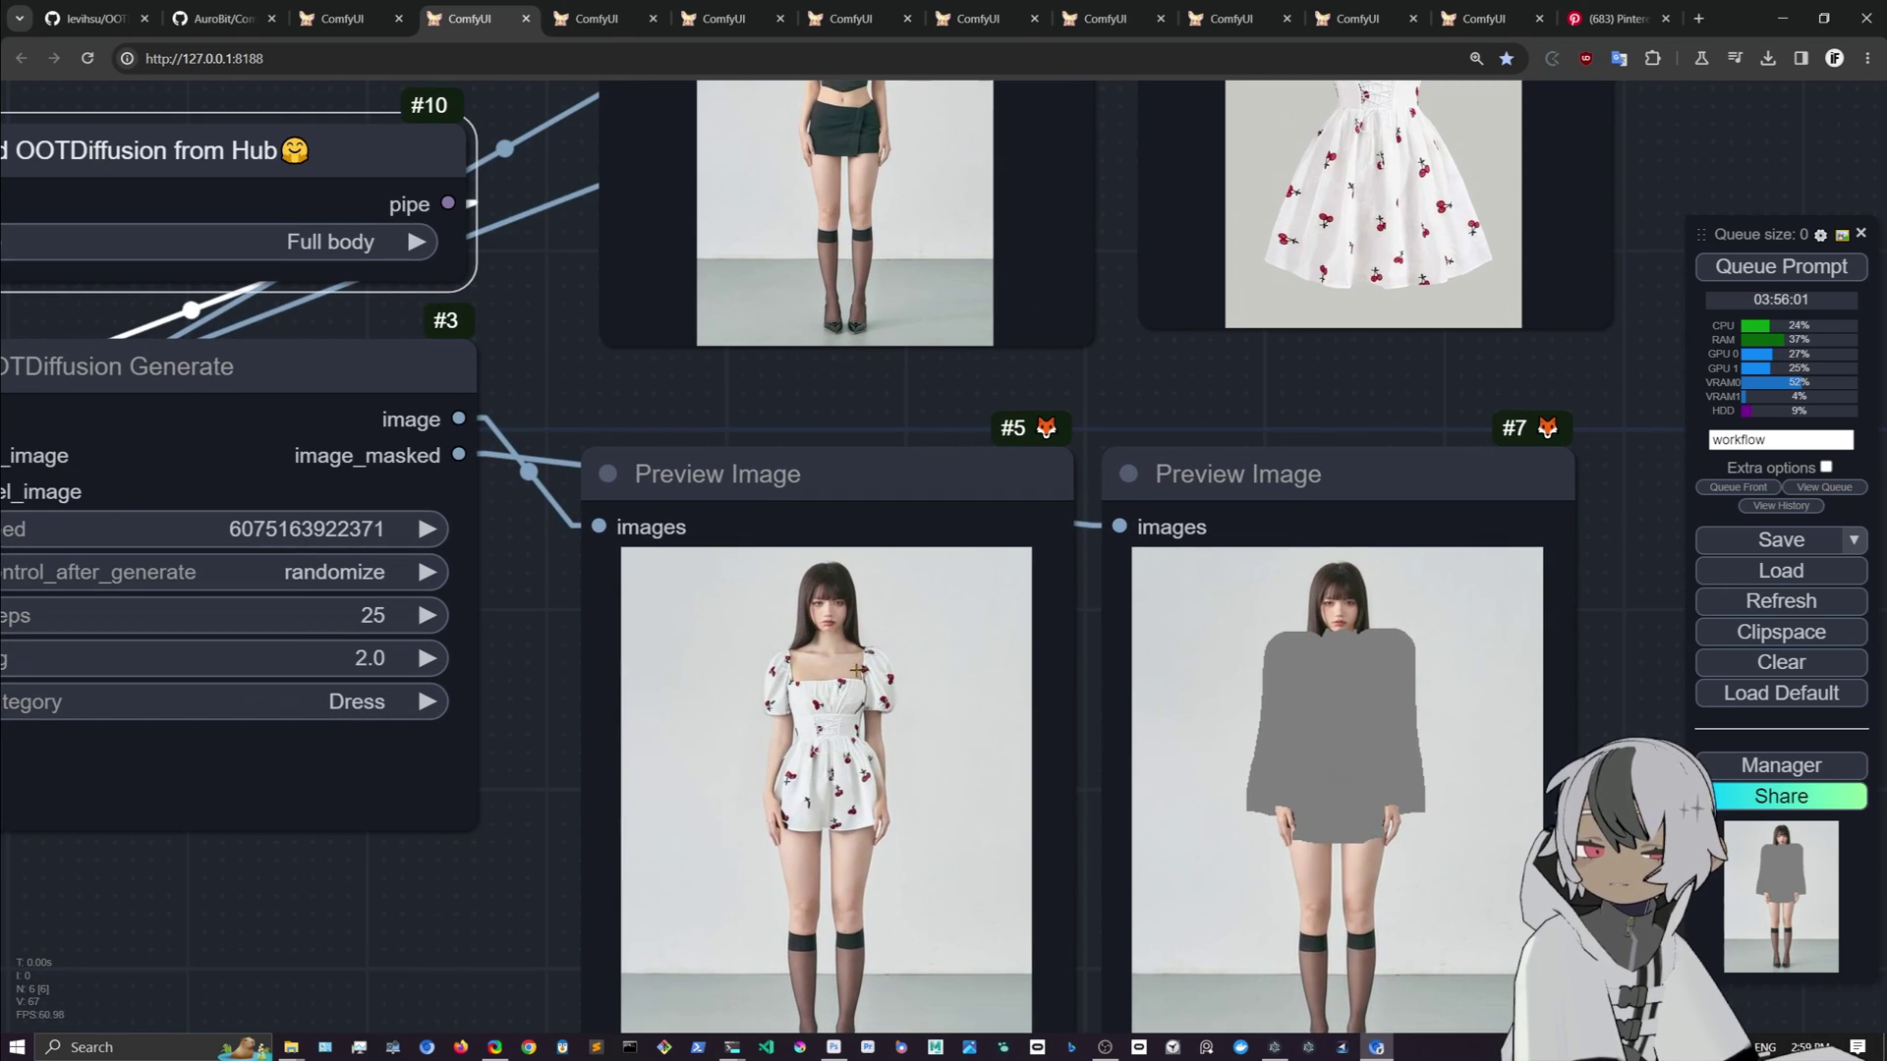
{"action": "scroll", "coordinate": [981, 283], "scroll_direction": "down", "scroll_amount": 2}
{"action": "left_click_drag", "start_coordinate": [982, 283], "coordinate": [924, 502]}
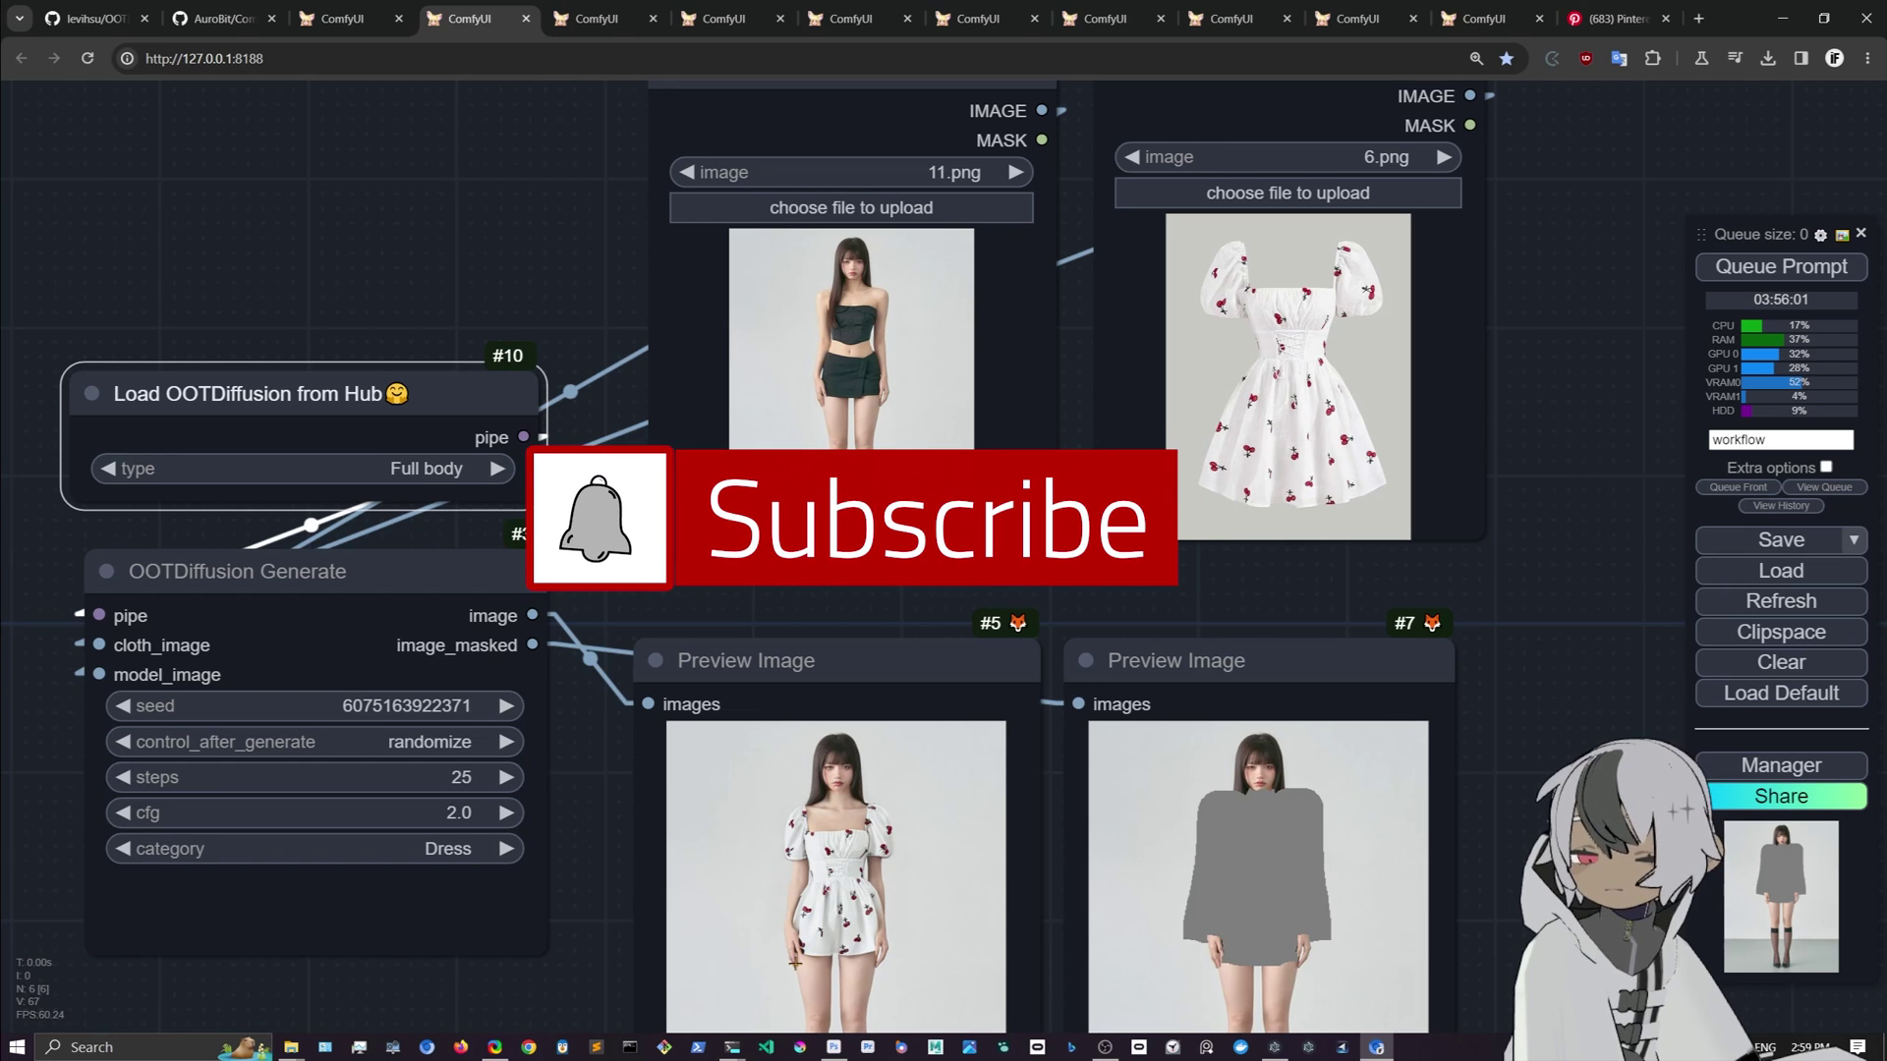
{"action": "scroll", "coordinate": [794, 963], "scroll_direction": "down", "scroll_amount": 1}
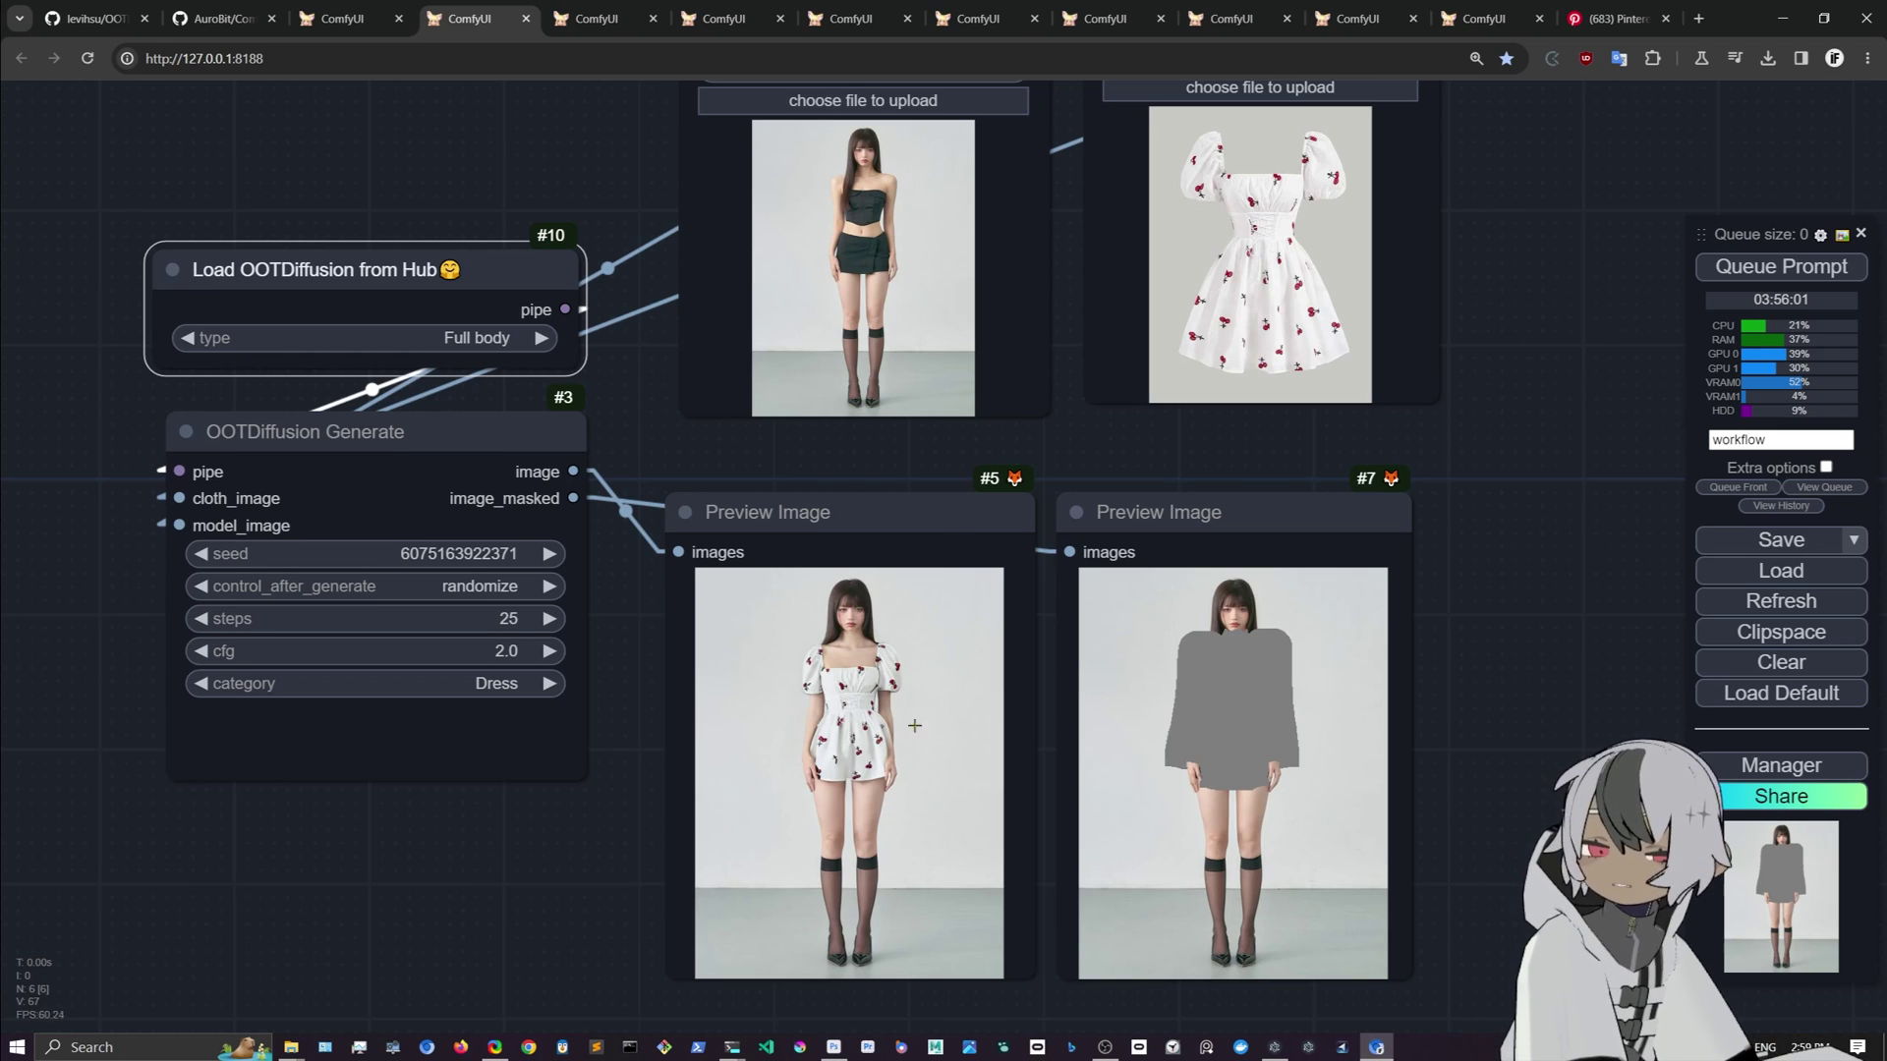
Step: Switch to the cargo jeans workflow and centre its try-on results
{"action": "left_click", "coordinate": [596, 18]}
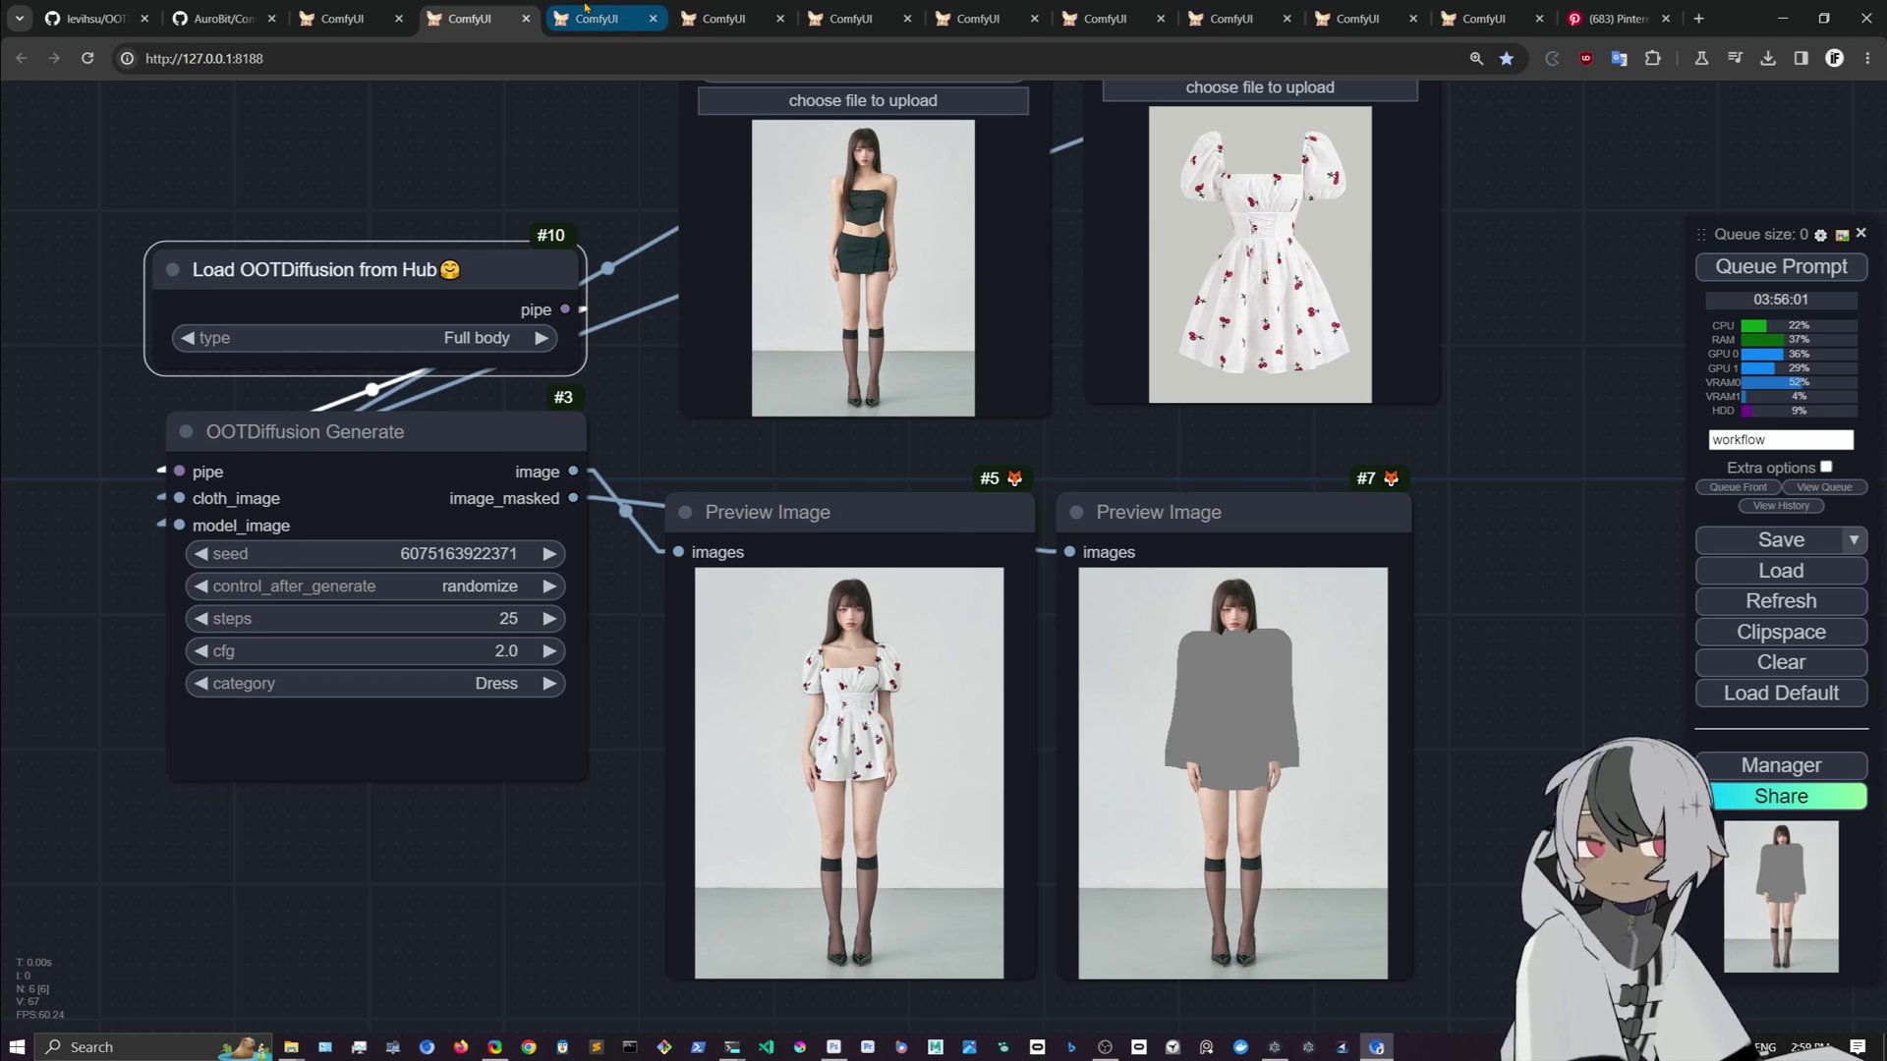
{"action": "scroll", "coordinate": [878, 591], "scroll_direction": "up", "scroll_amount": 1}
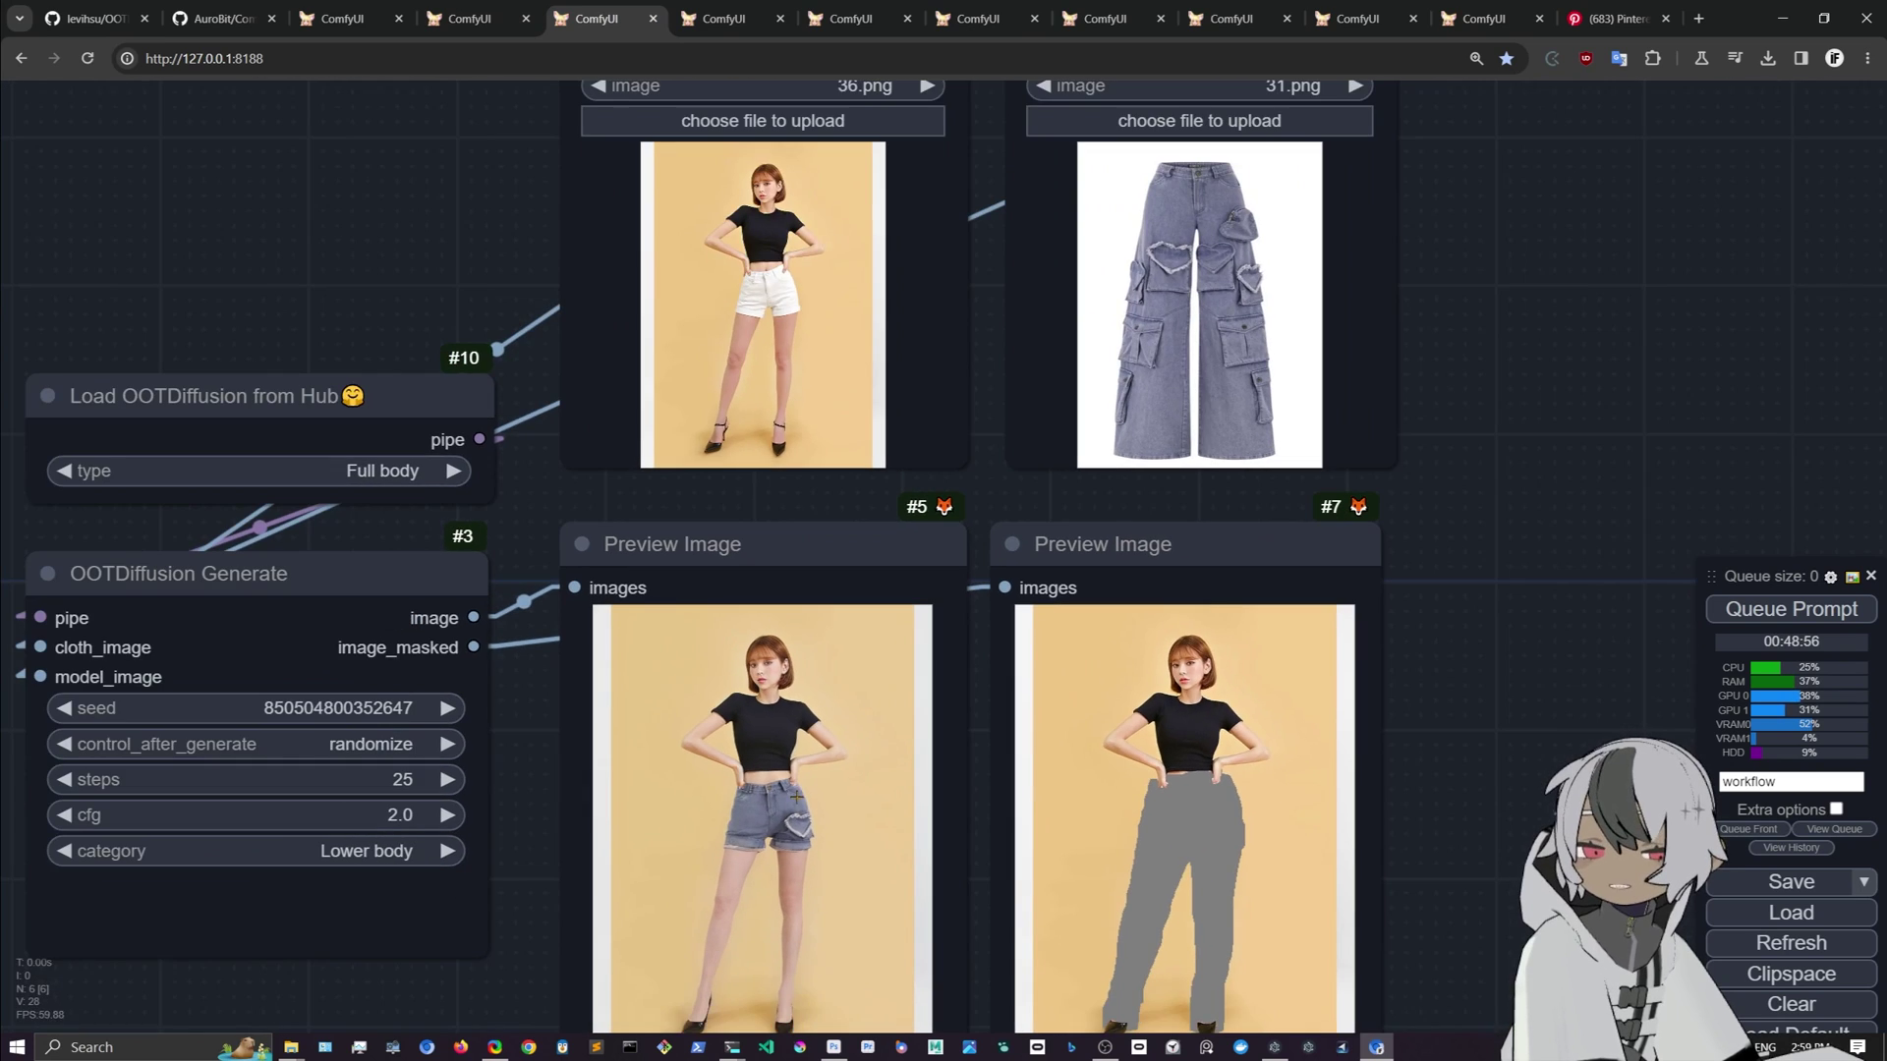
{"action": "left_click_drag", "start_coordinate": [786, 210], "coordinate": [856, 140]}
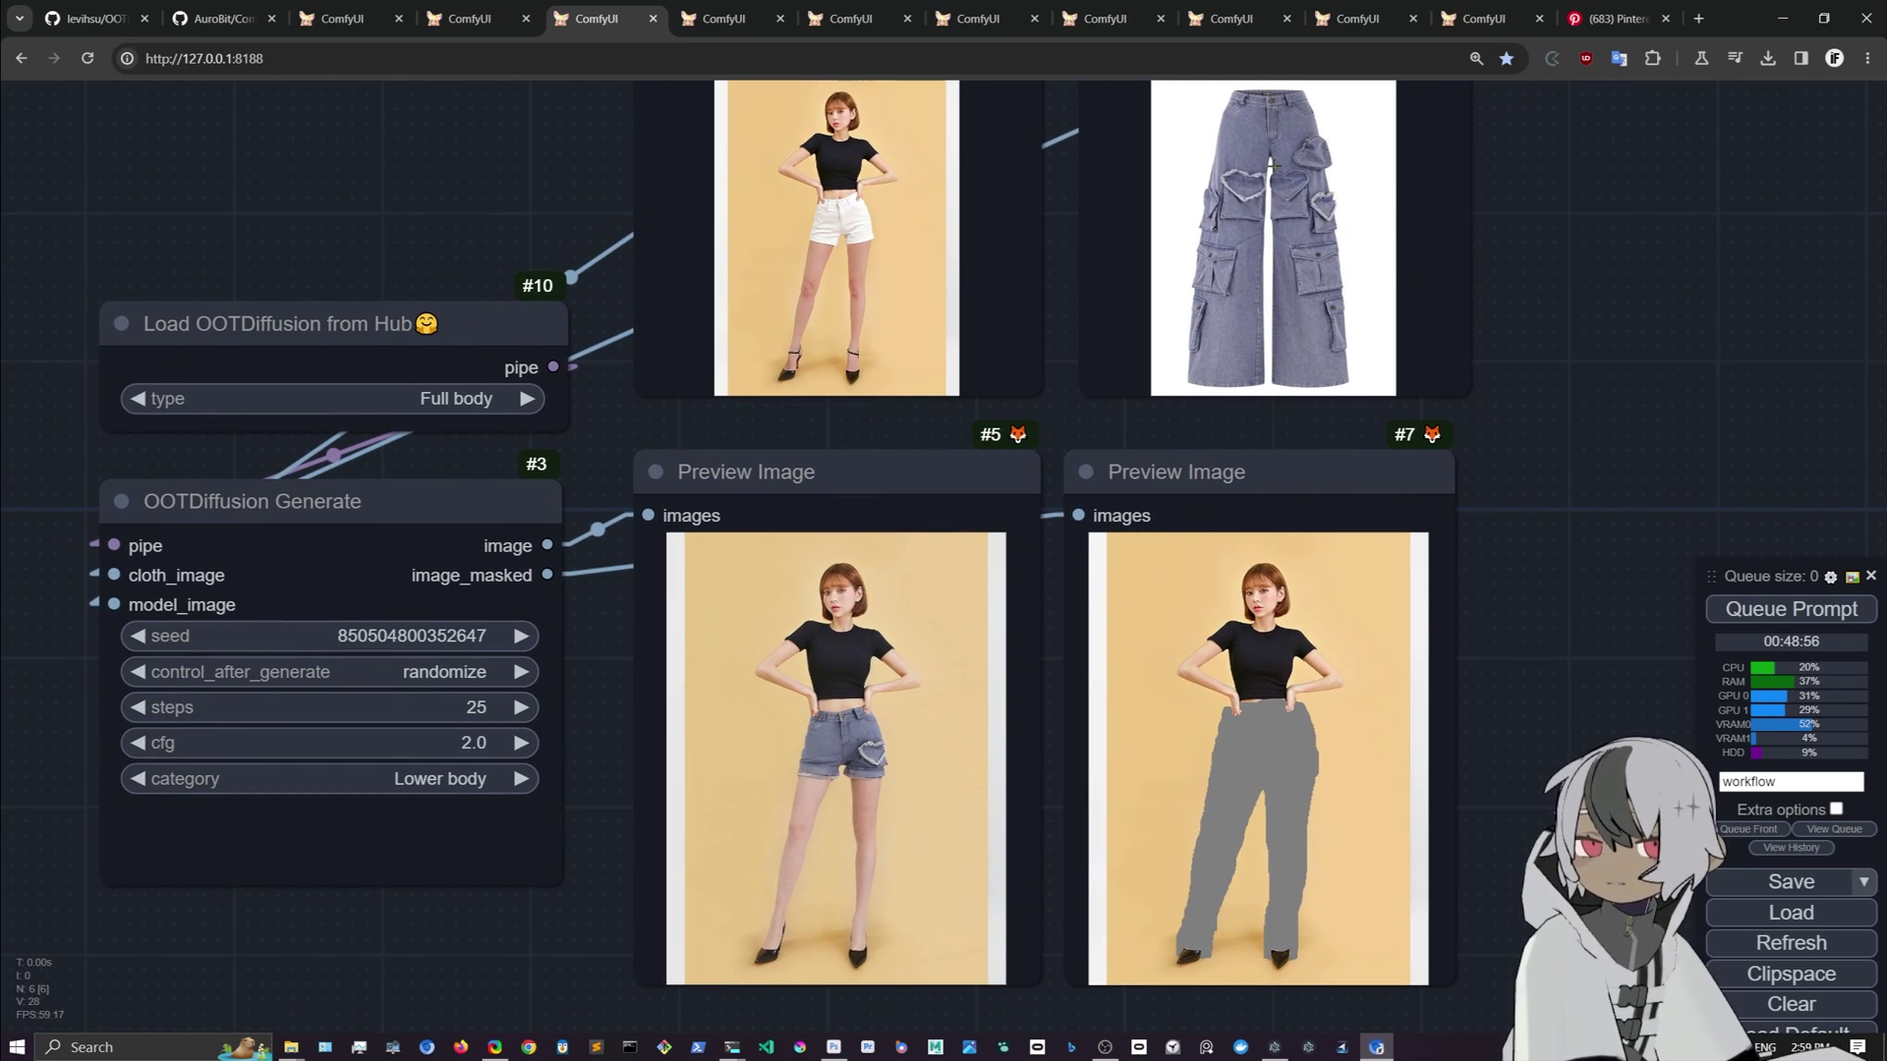
{"action": "left_click_drag", "start_coordinate": [1378, 217], "coordinate": [1217, 581]}
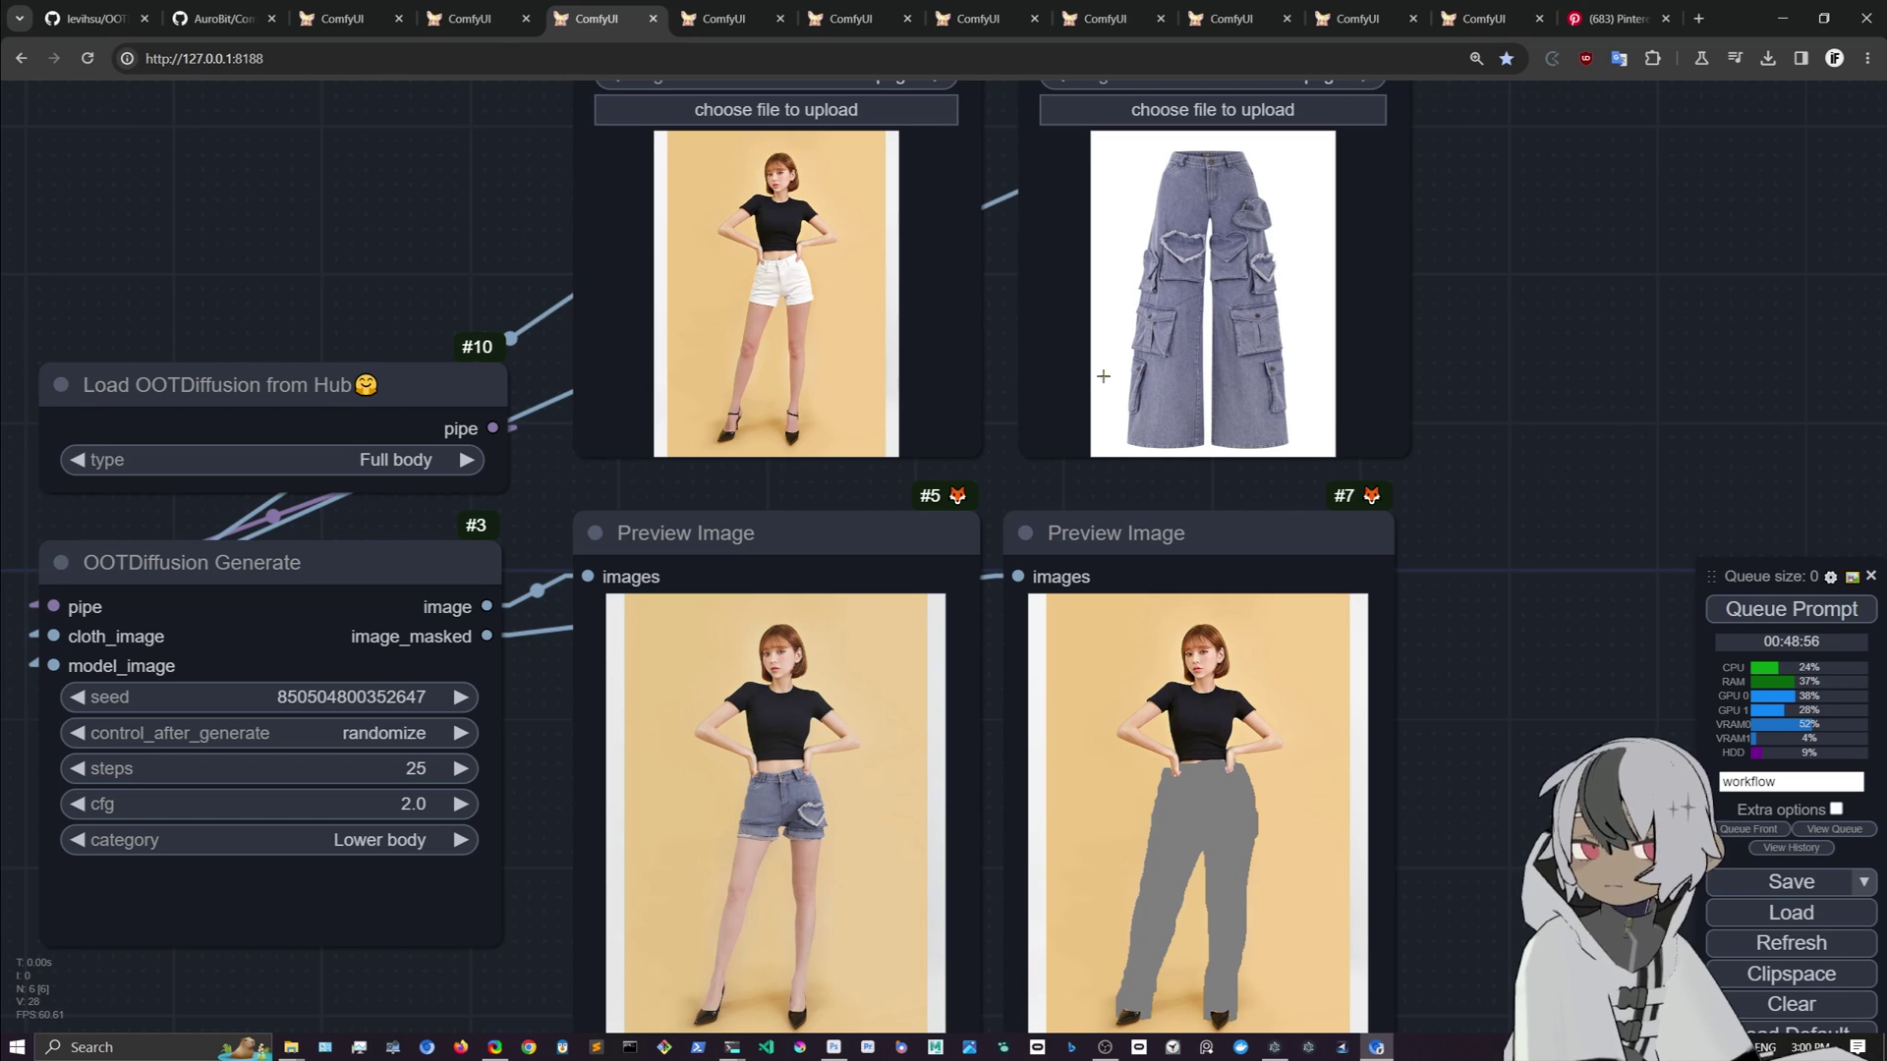
Step: Switch to the next workflow and zoom into its input images and Preview Image results
{"action": "left_click", "coordinate": [745, 23]}
{"action": "scroll", "coordinate": [929, 621], "scroll_direction": "up", "scroll_amount": 3}
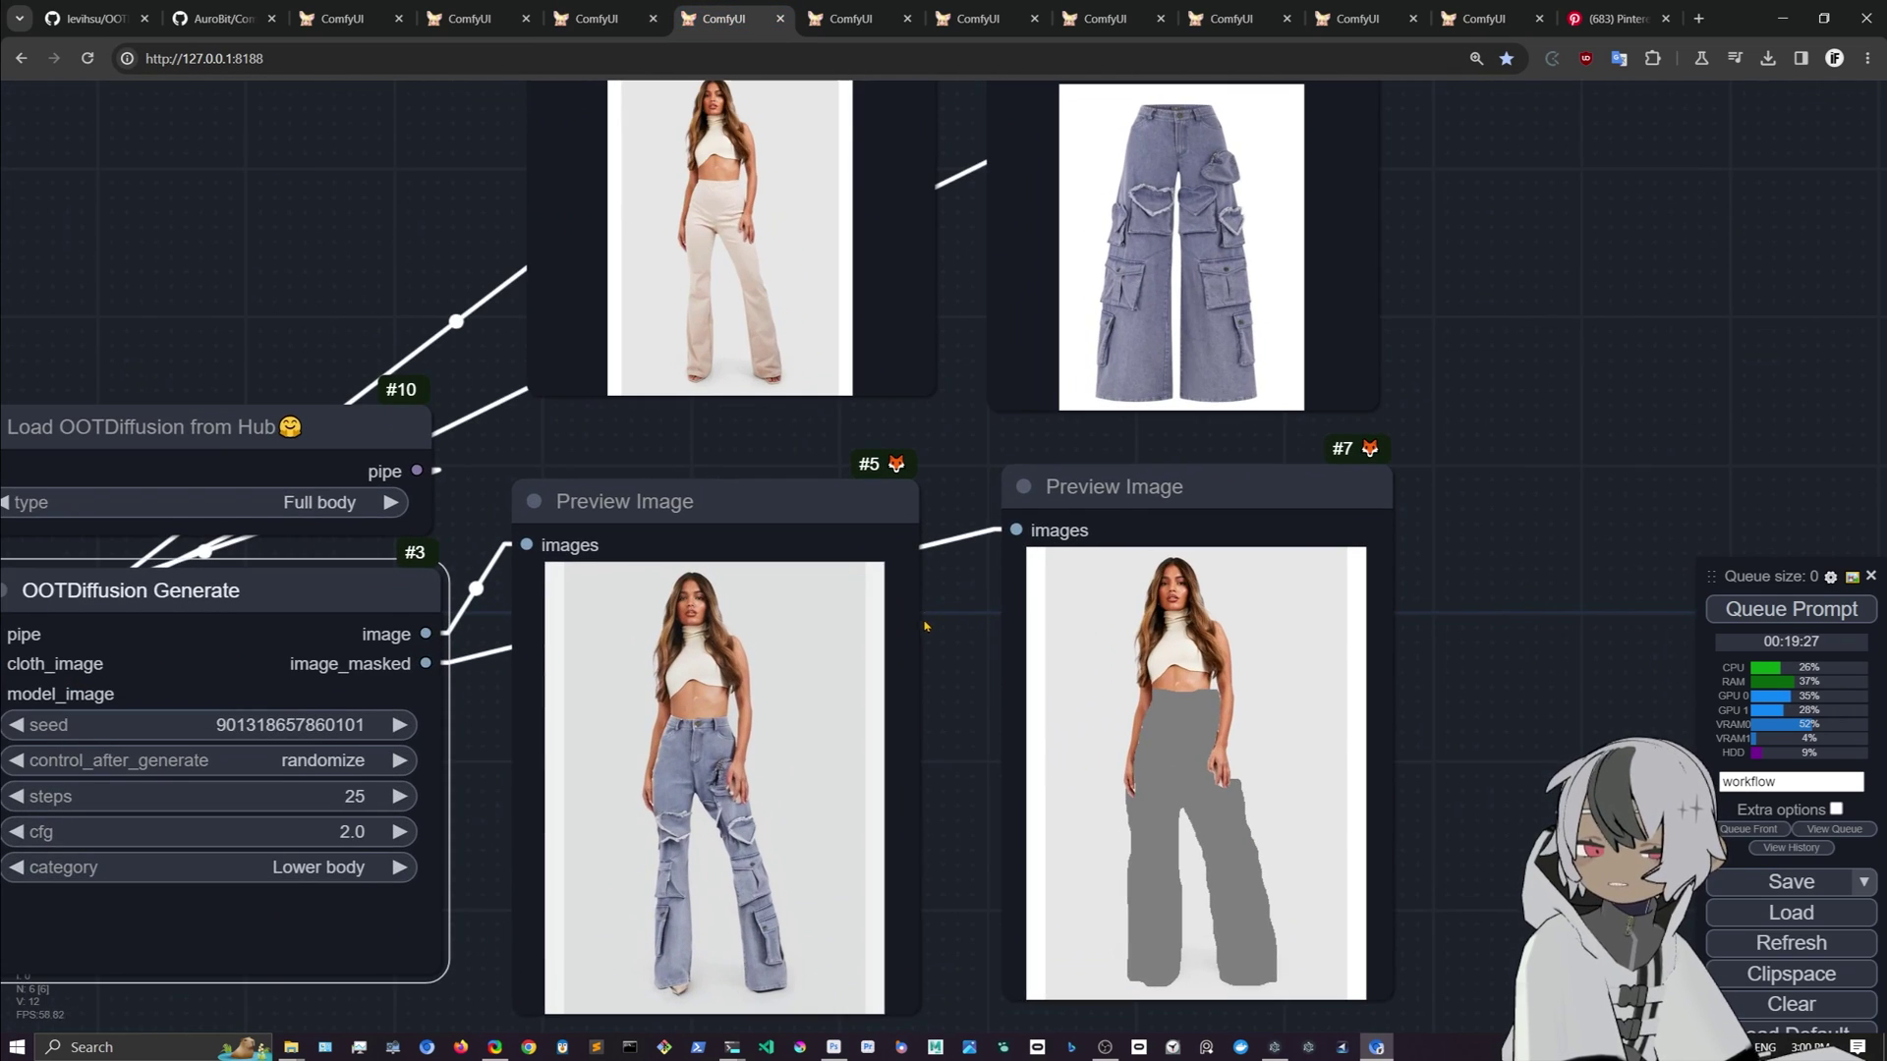
{"action": "left_click_drag", "start_coordinate": [734, 263], "coordinate": [797, 461]}
{"action": "scroll", "coordinate": [796, 461], "scroll_direction": "up", "scroll_amount": 4}
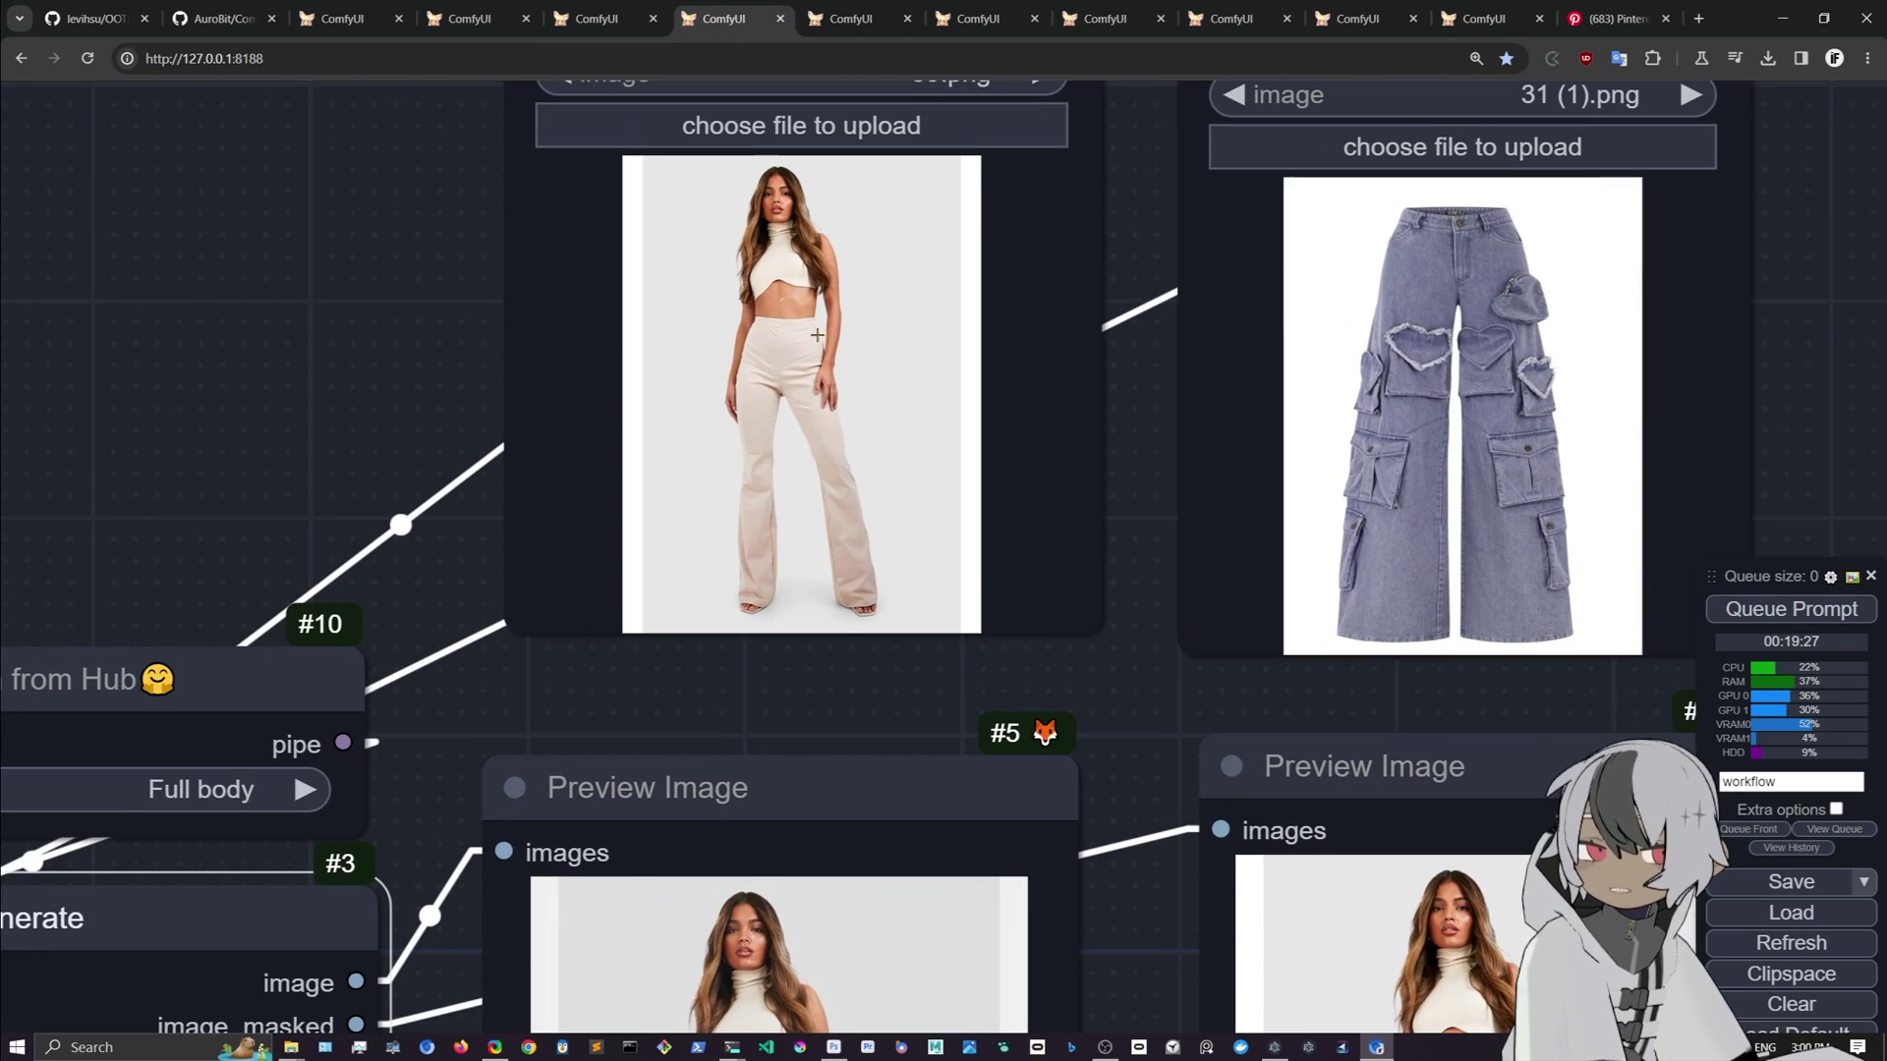
{"action": "scroll", "coordinate": [983, 760], "scroll_direction": "down", "scroll_amount": 1}
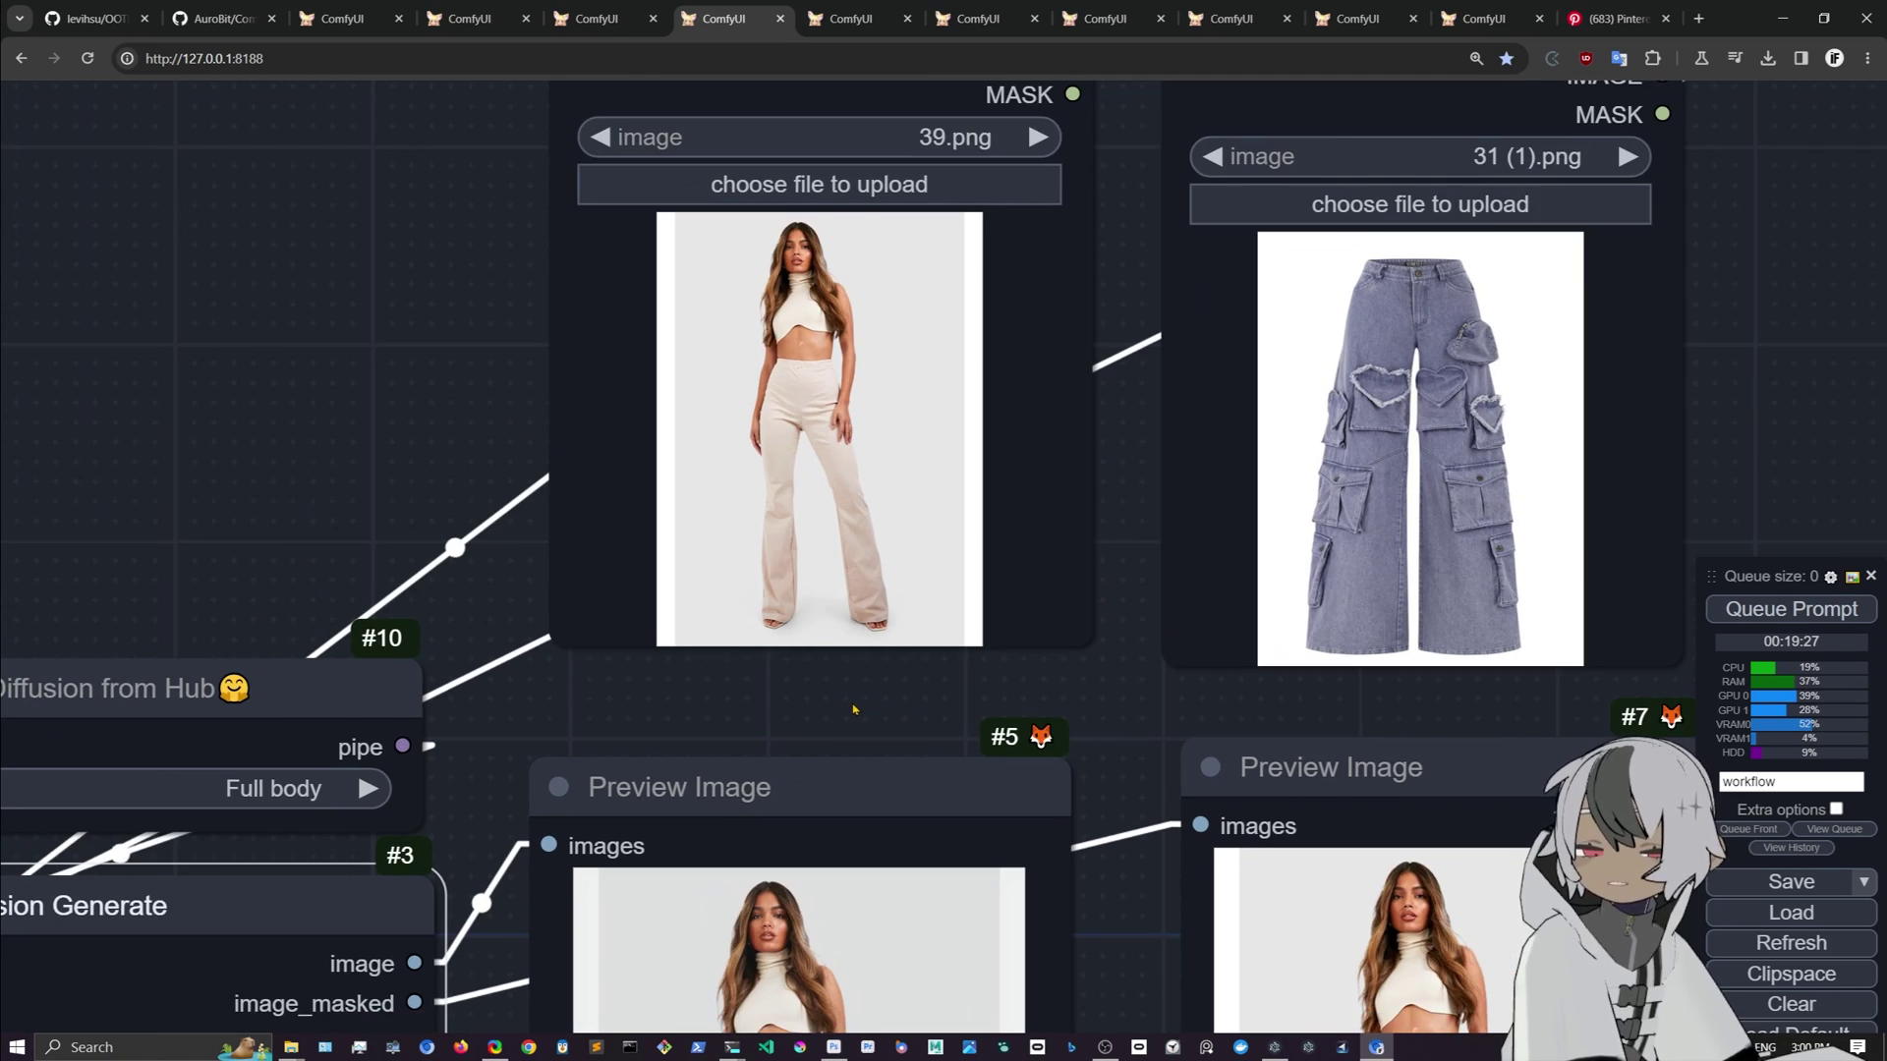
{"action": "left_click_drag", "start_coordinate": [983, 759], "coordinate": [987, 298]}
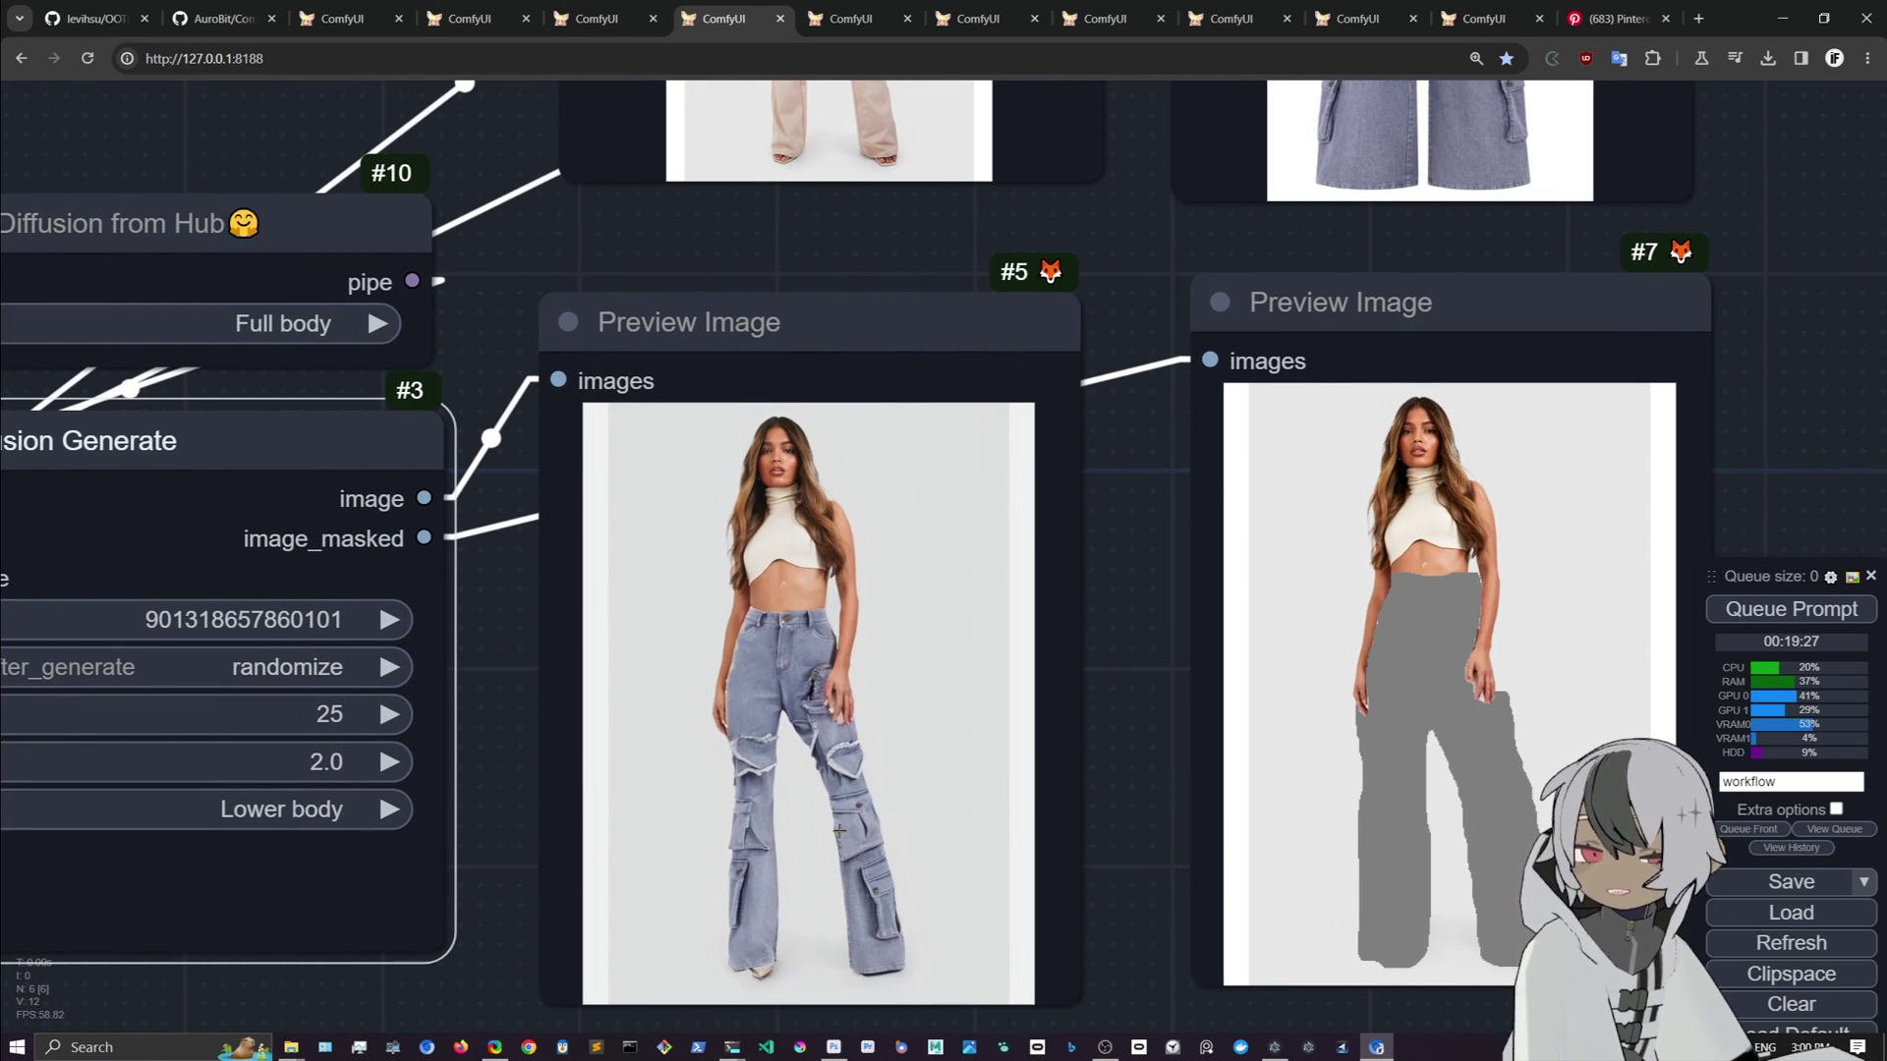
{"action": "scroll", "coordinate": [818, 660], "scroll_direction": "up", "scroll_amount": 4}
{"action": "scroll", "coordinate": [781, 769], "scroll_direction": "up", "scroll_amount": 3}
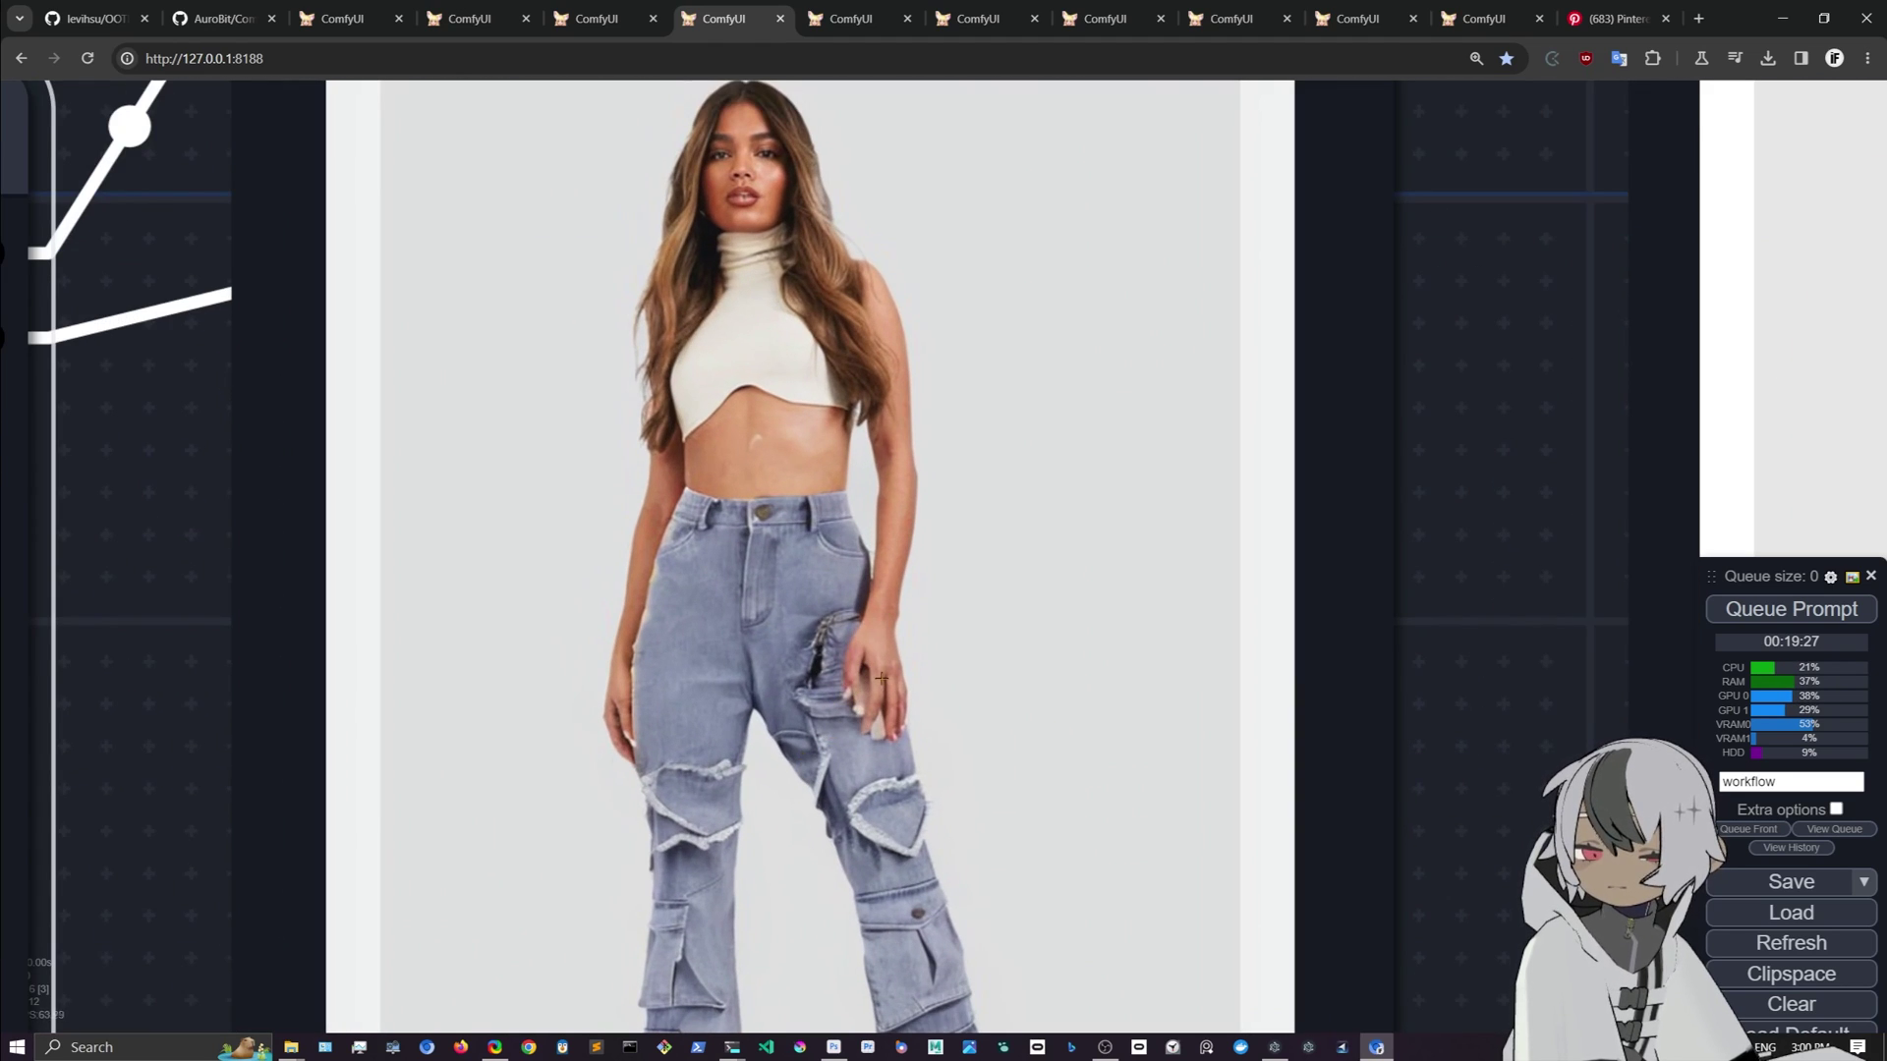
{"action": "scroll", "coordinate": [956, 665], "scroll_direction": "down", "scroll_amount": 10}
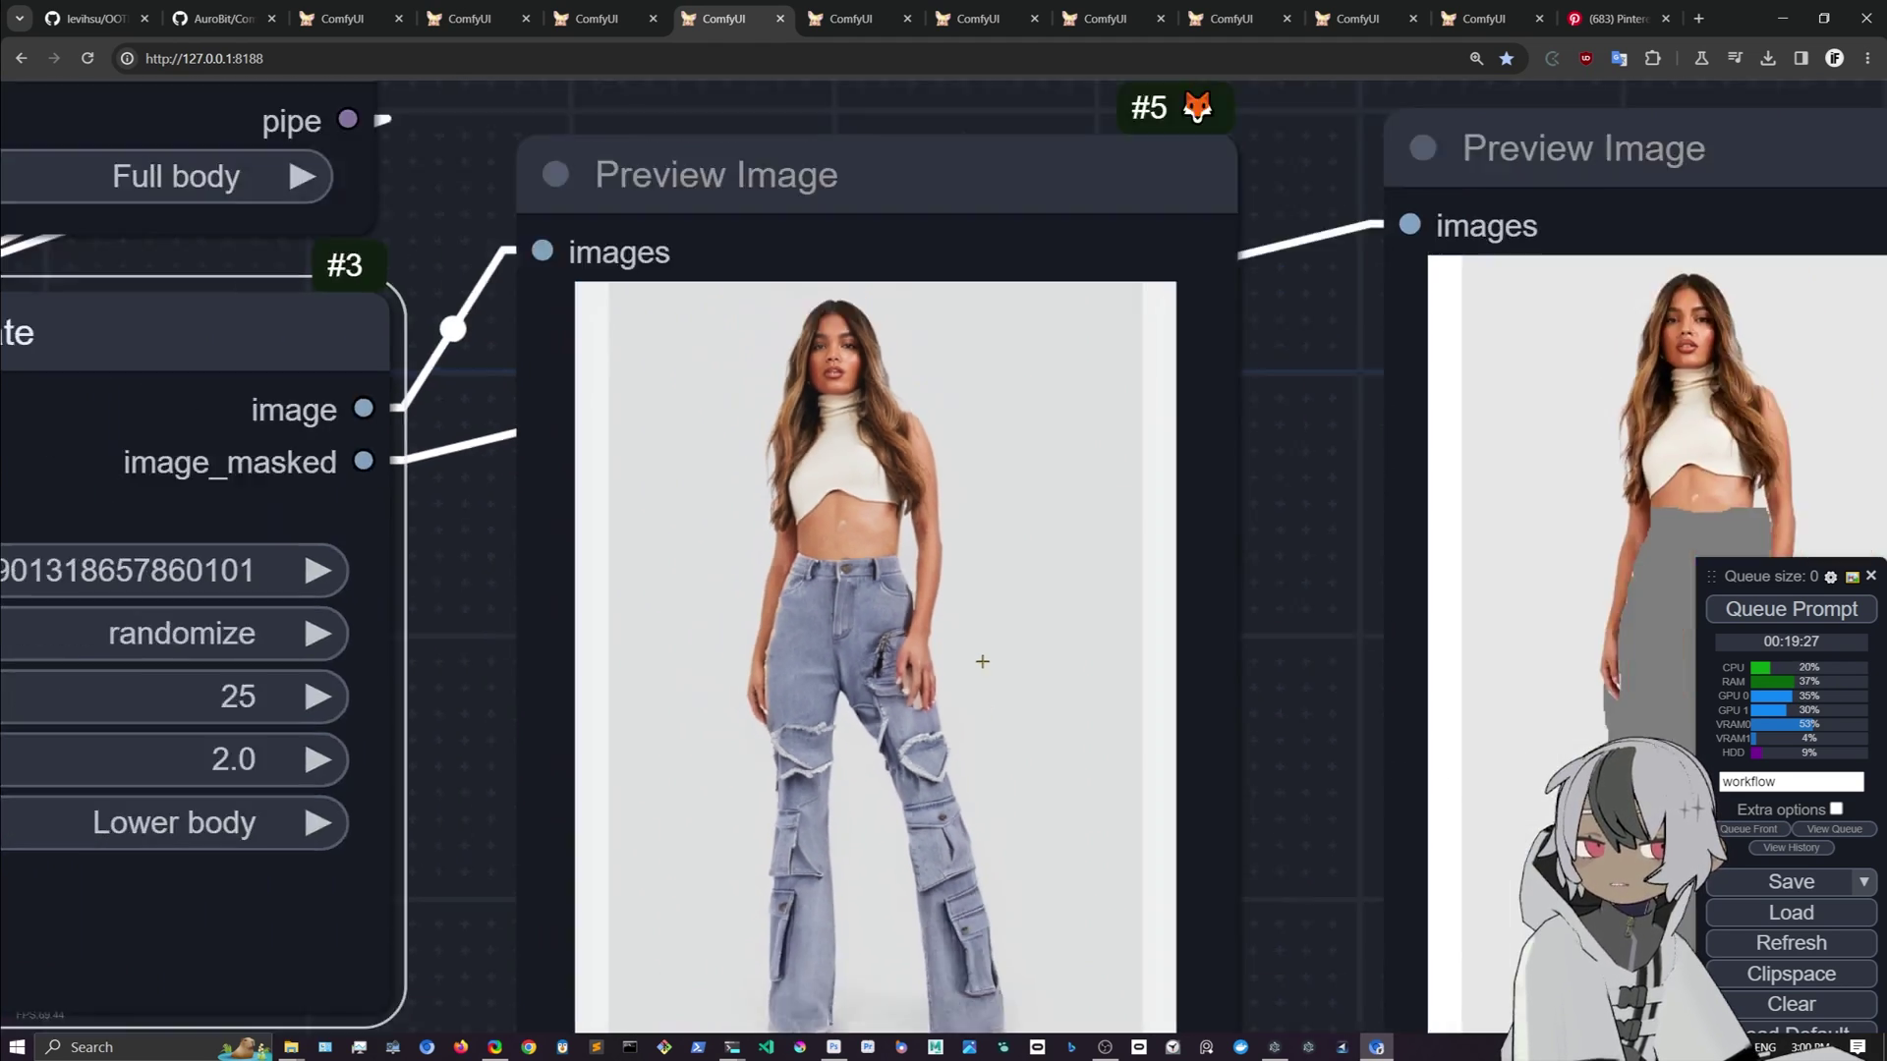
{"action": "scroll", "coordinate": [1043, 736], "scroll_direction": "up", "scroll_amount": 1}
{"action": "scroll", "coordinate": [1042, 736], "scroll_direction": "down", "scroll_amount": 3}
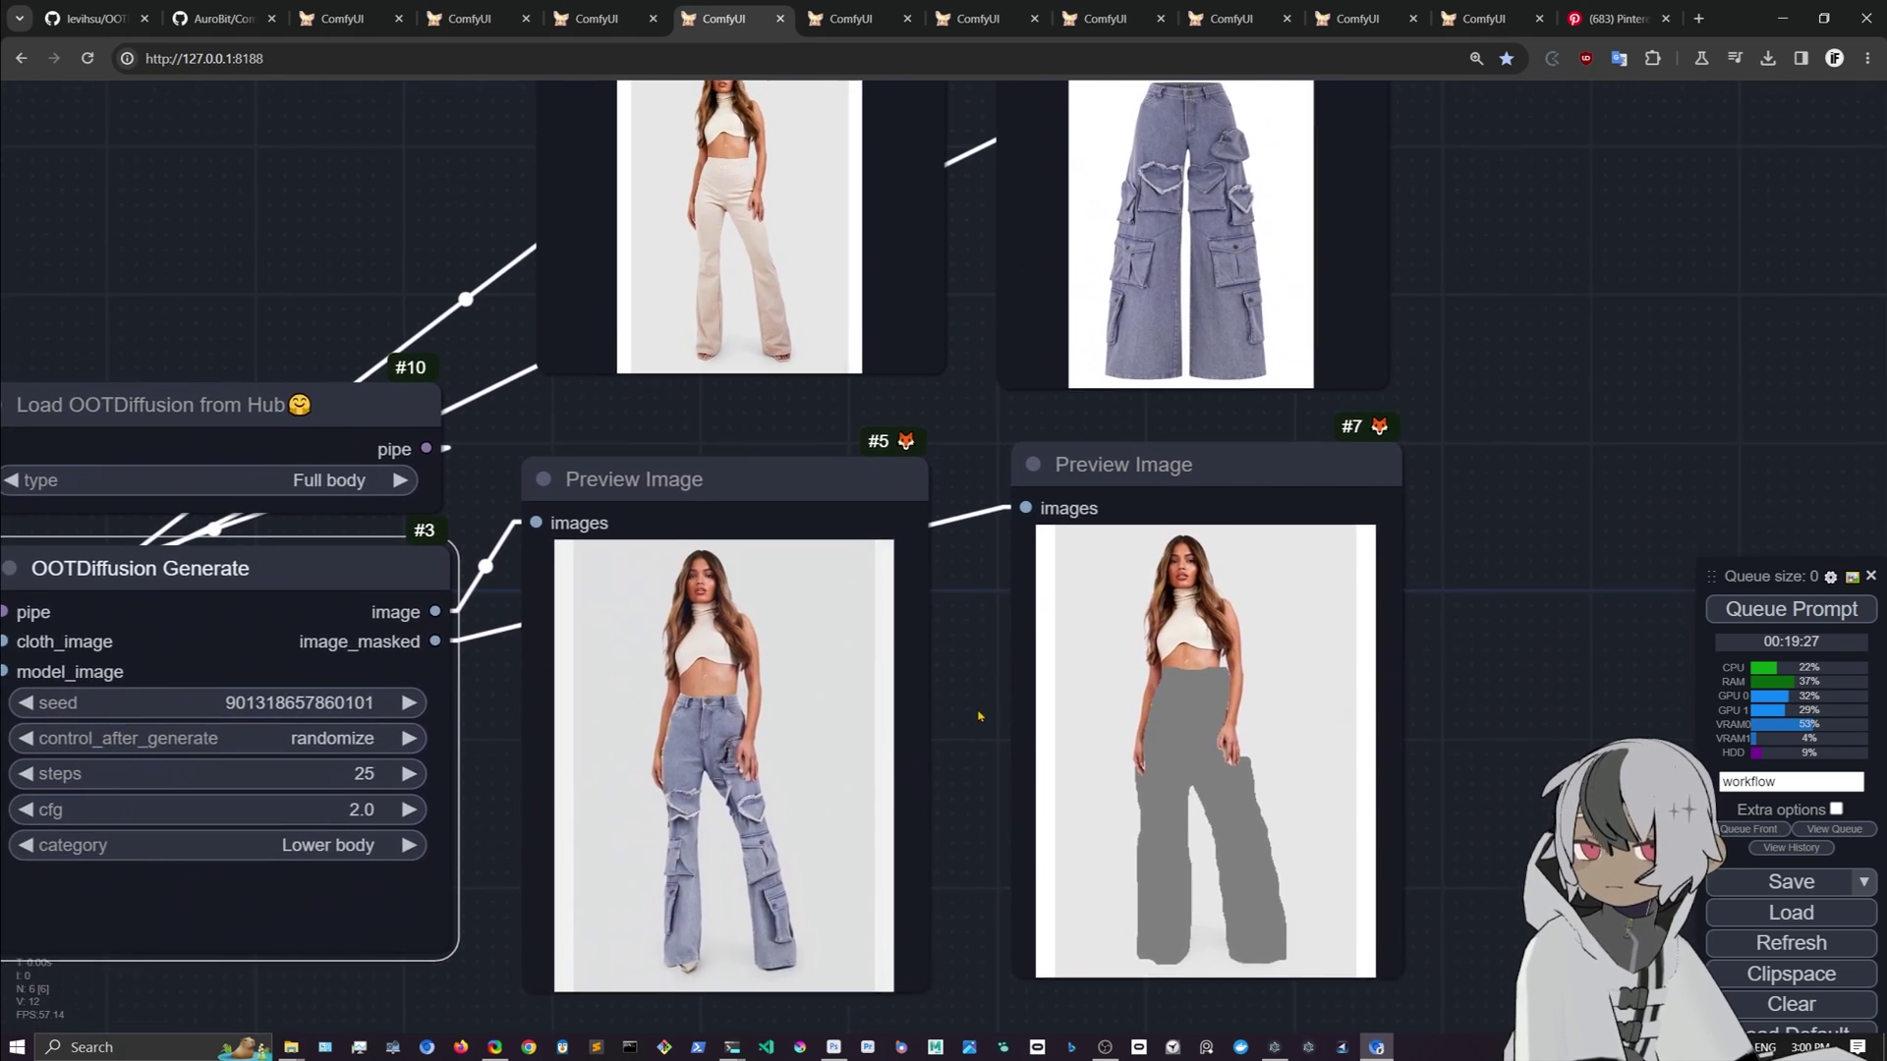
Step: In the ruffled dress workflow, move the hub loader and Generate nodes up and left
{"action": "left_click", "coordinate": [890, 27]}
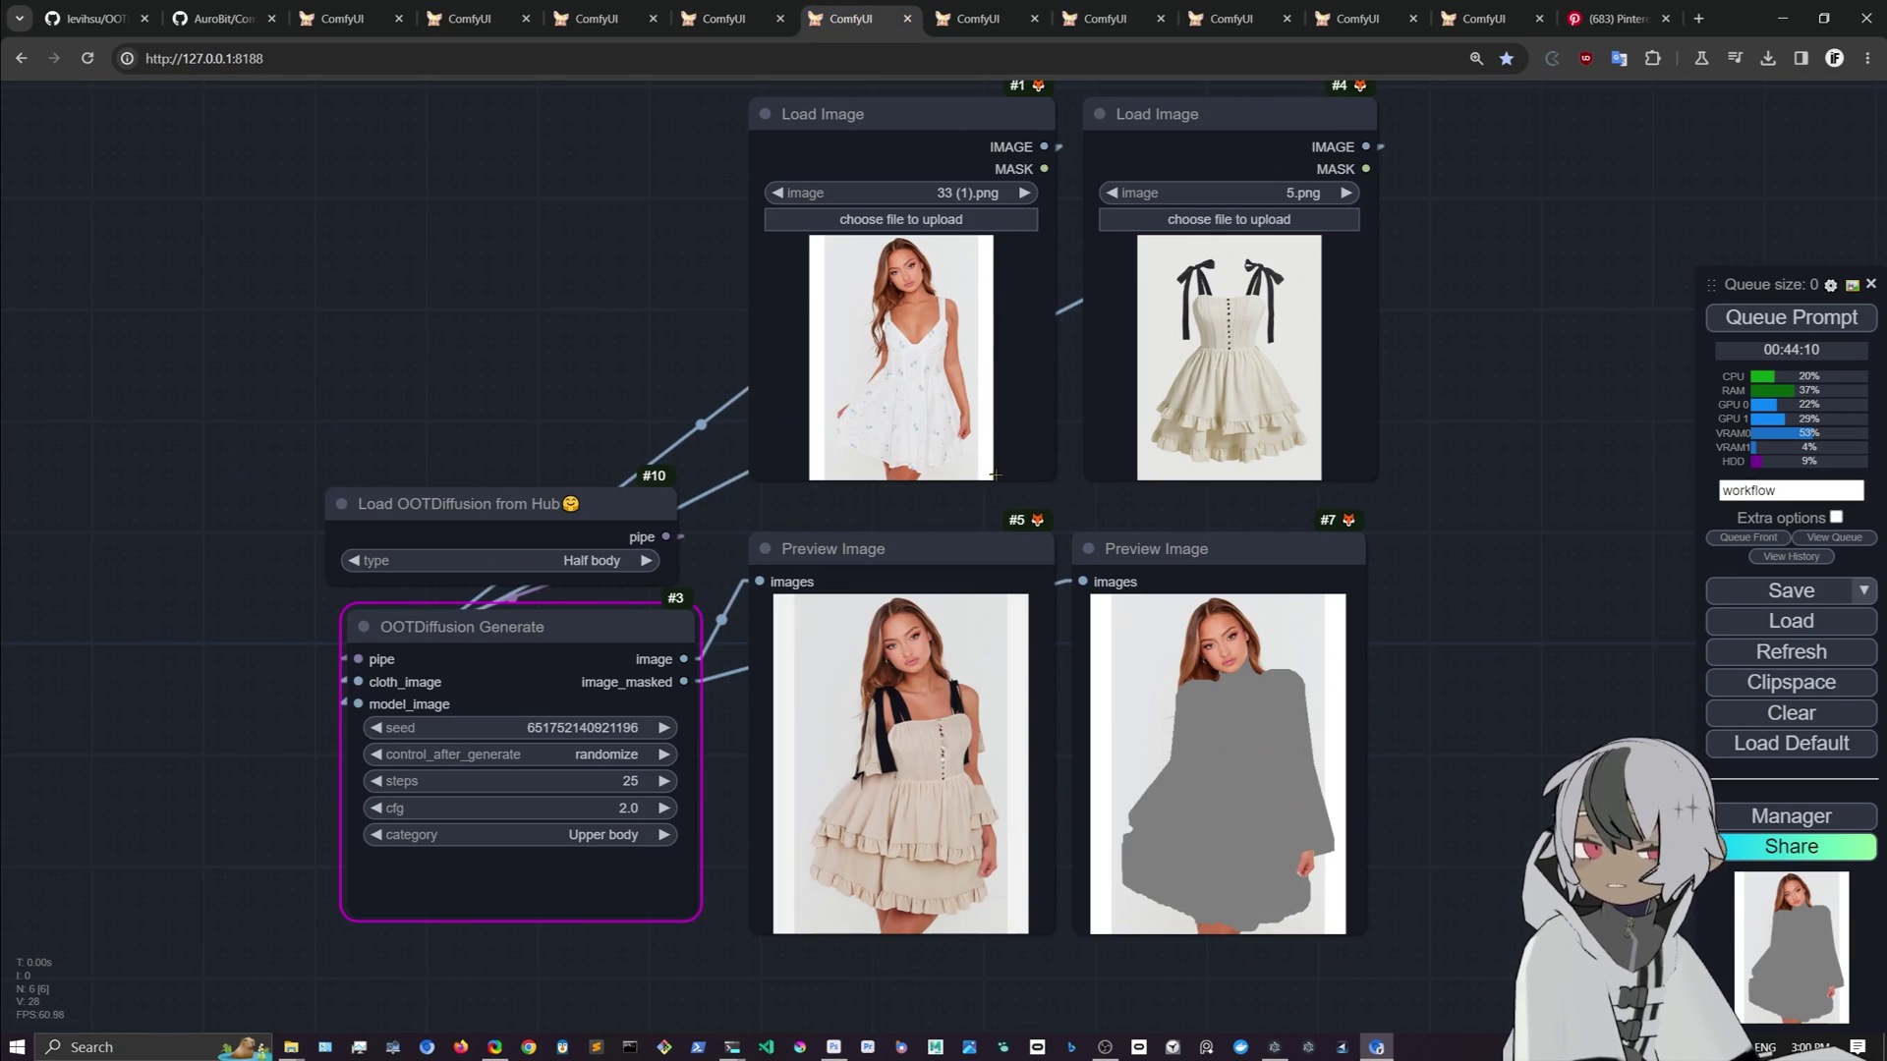
{"action": "left_click_drag", "start_coordinate": [1081, 459], "coordinate": [980, 488]}
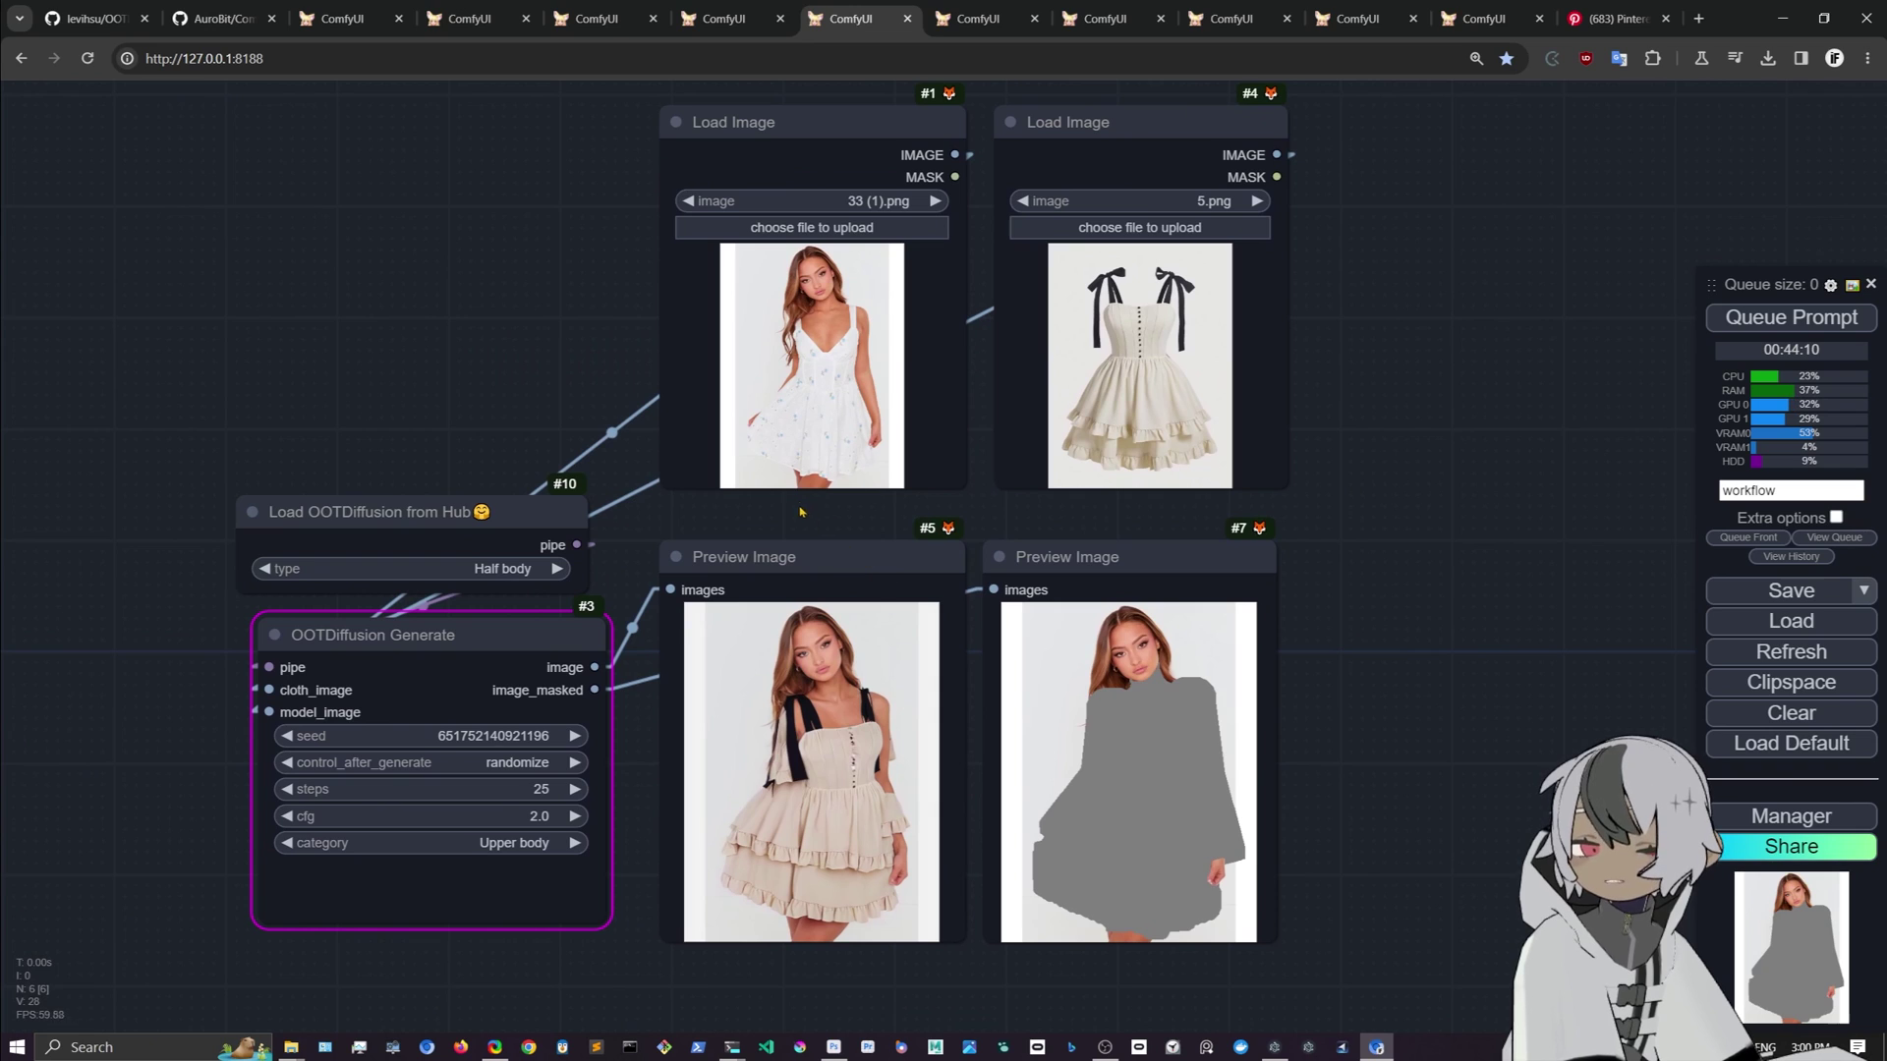
{"action": "scroll", "coordinate": [808, 521], "scroll_direction": "up", "scroll_amount": 3}
{"action": "scroll", "coordinate": [767, 472], "scroll_direction": "down", "scroll_amount": 2}
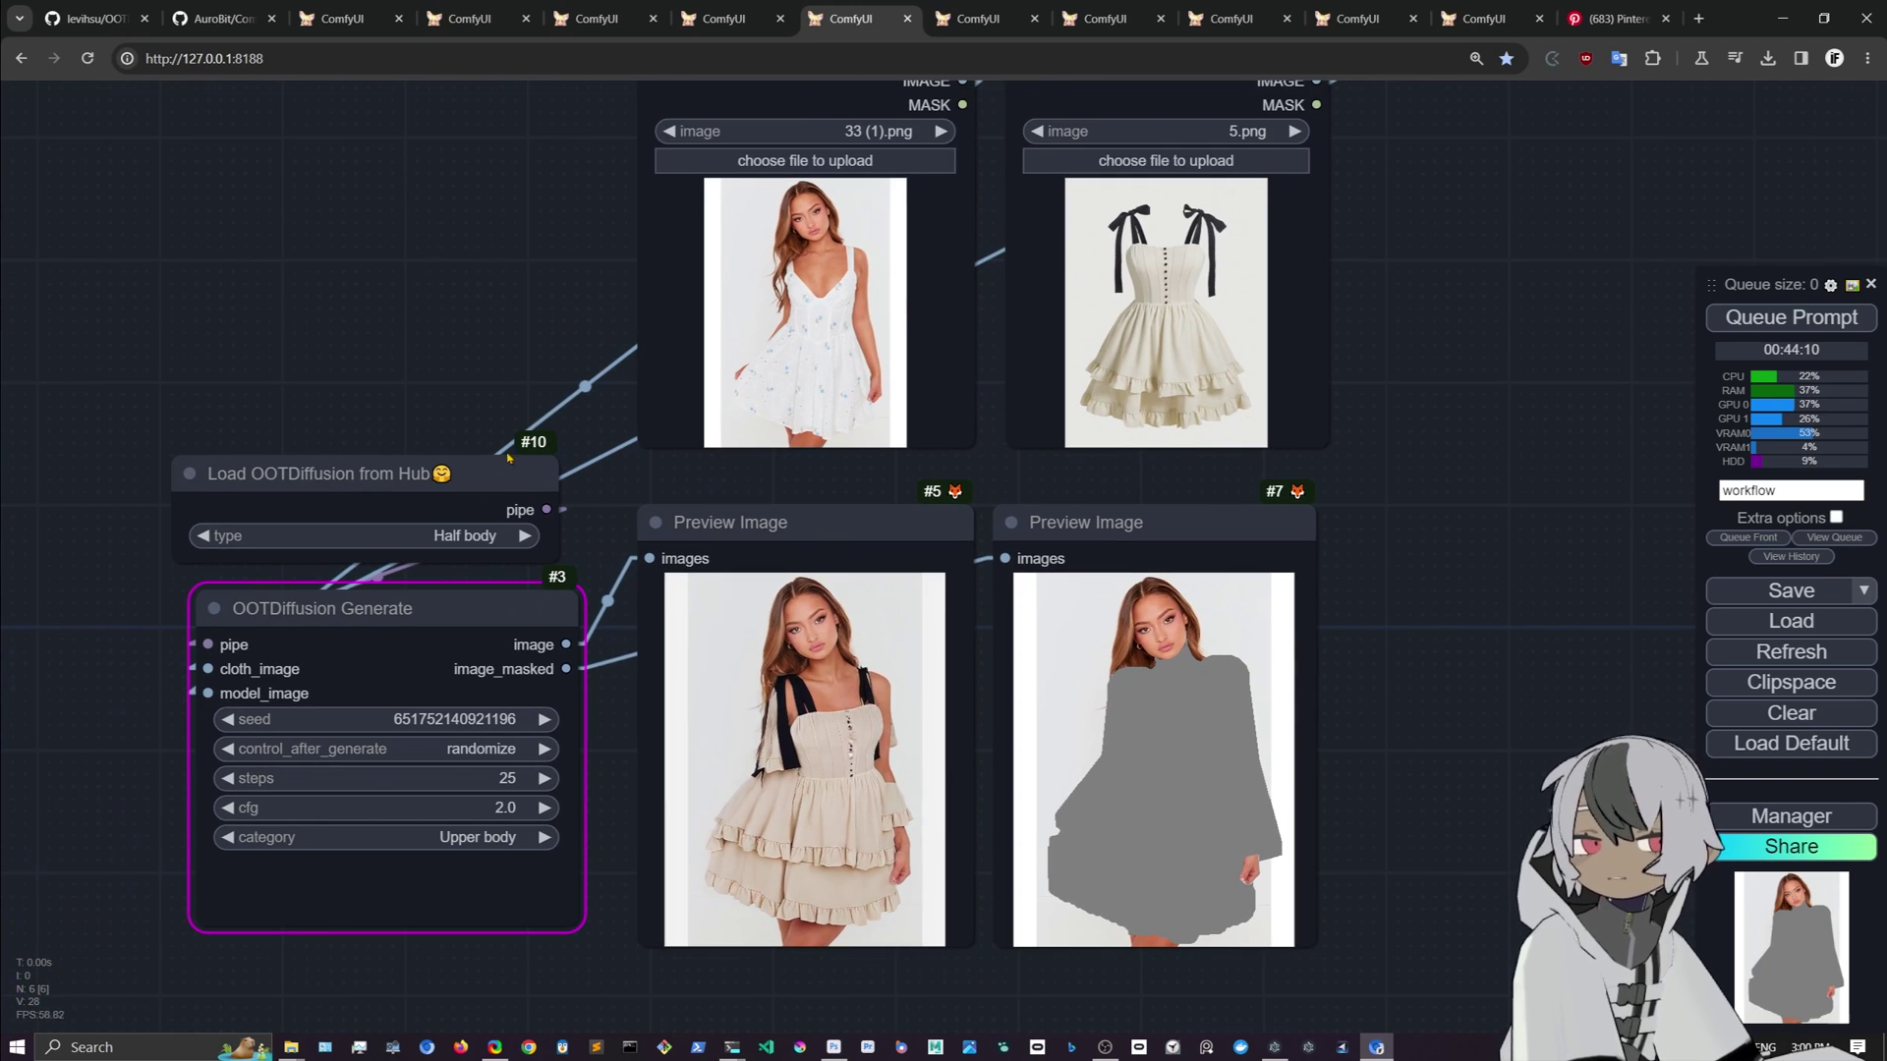
{"action": "mouse_move", "coordinate": [505, 459]}
{"action": "left_mouse_down"}
{"action": "mouse_move", "coordinate": [501, 322]}
{"action": "mouse_move", "coordinate": [499, 451]}
{"action": "left_mouse_up"}
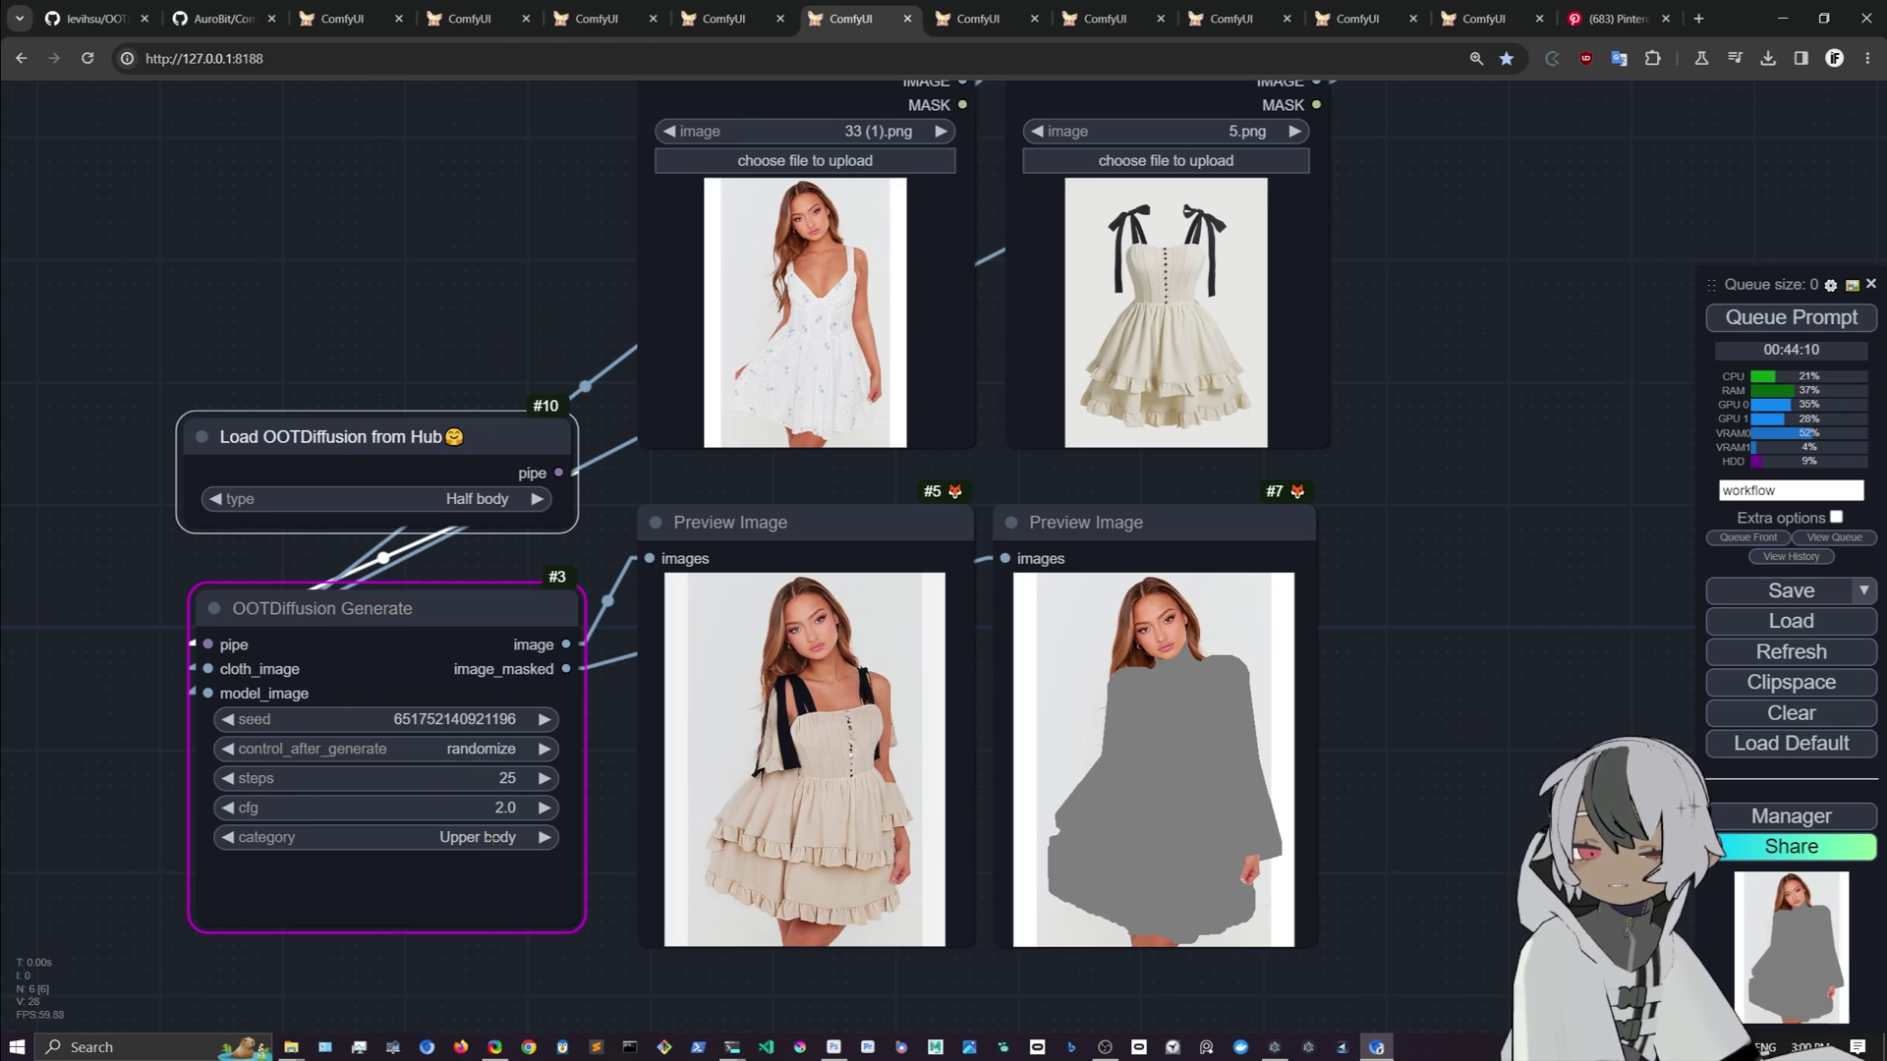
{"action": "scroll", "coordinate": [841, 762], "scroll_direction": "up", "scroll_amount": 4}
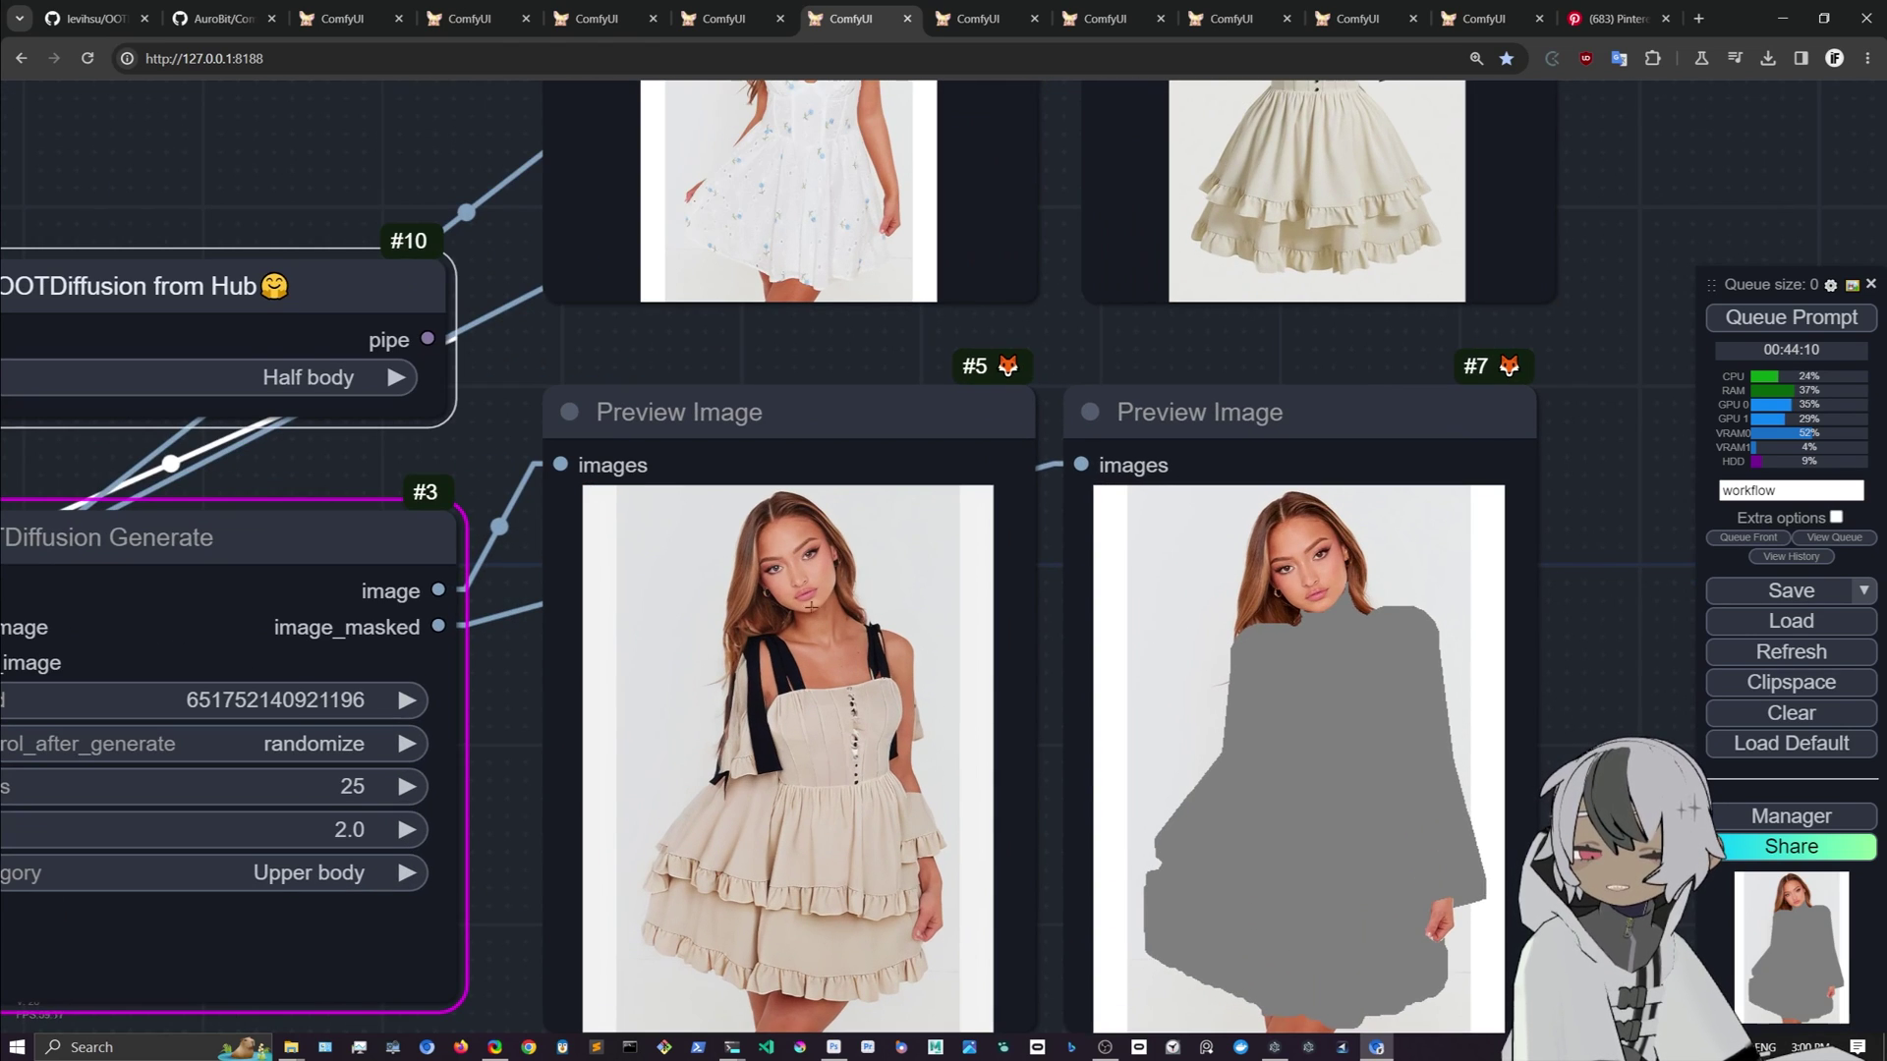
{"action": "scroll", "coordinate": [806, 593], "scroll_direction": "down", "scroll_amount": 3}
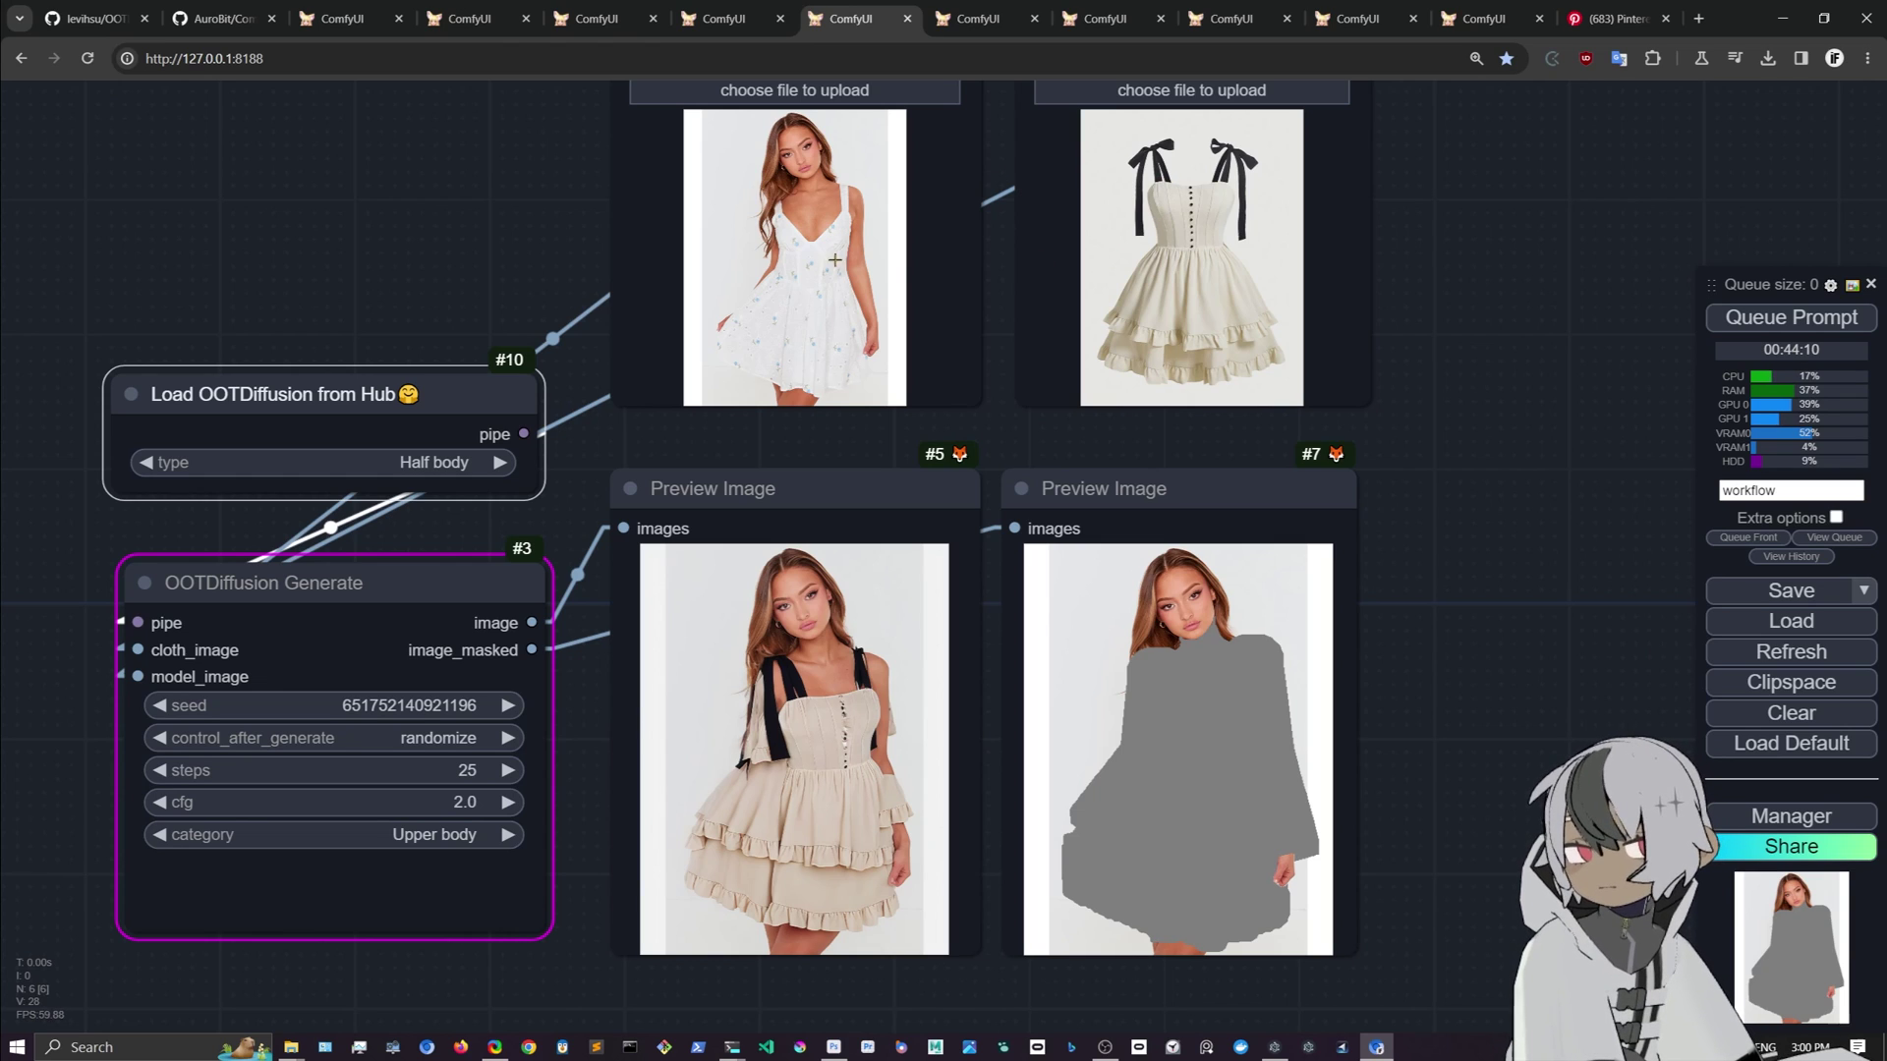
{"action": "left_click_drag", "start_coordinate": [1005, 308], "coordinate": [1009, 381]}
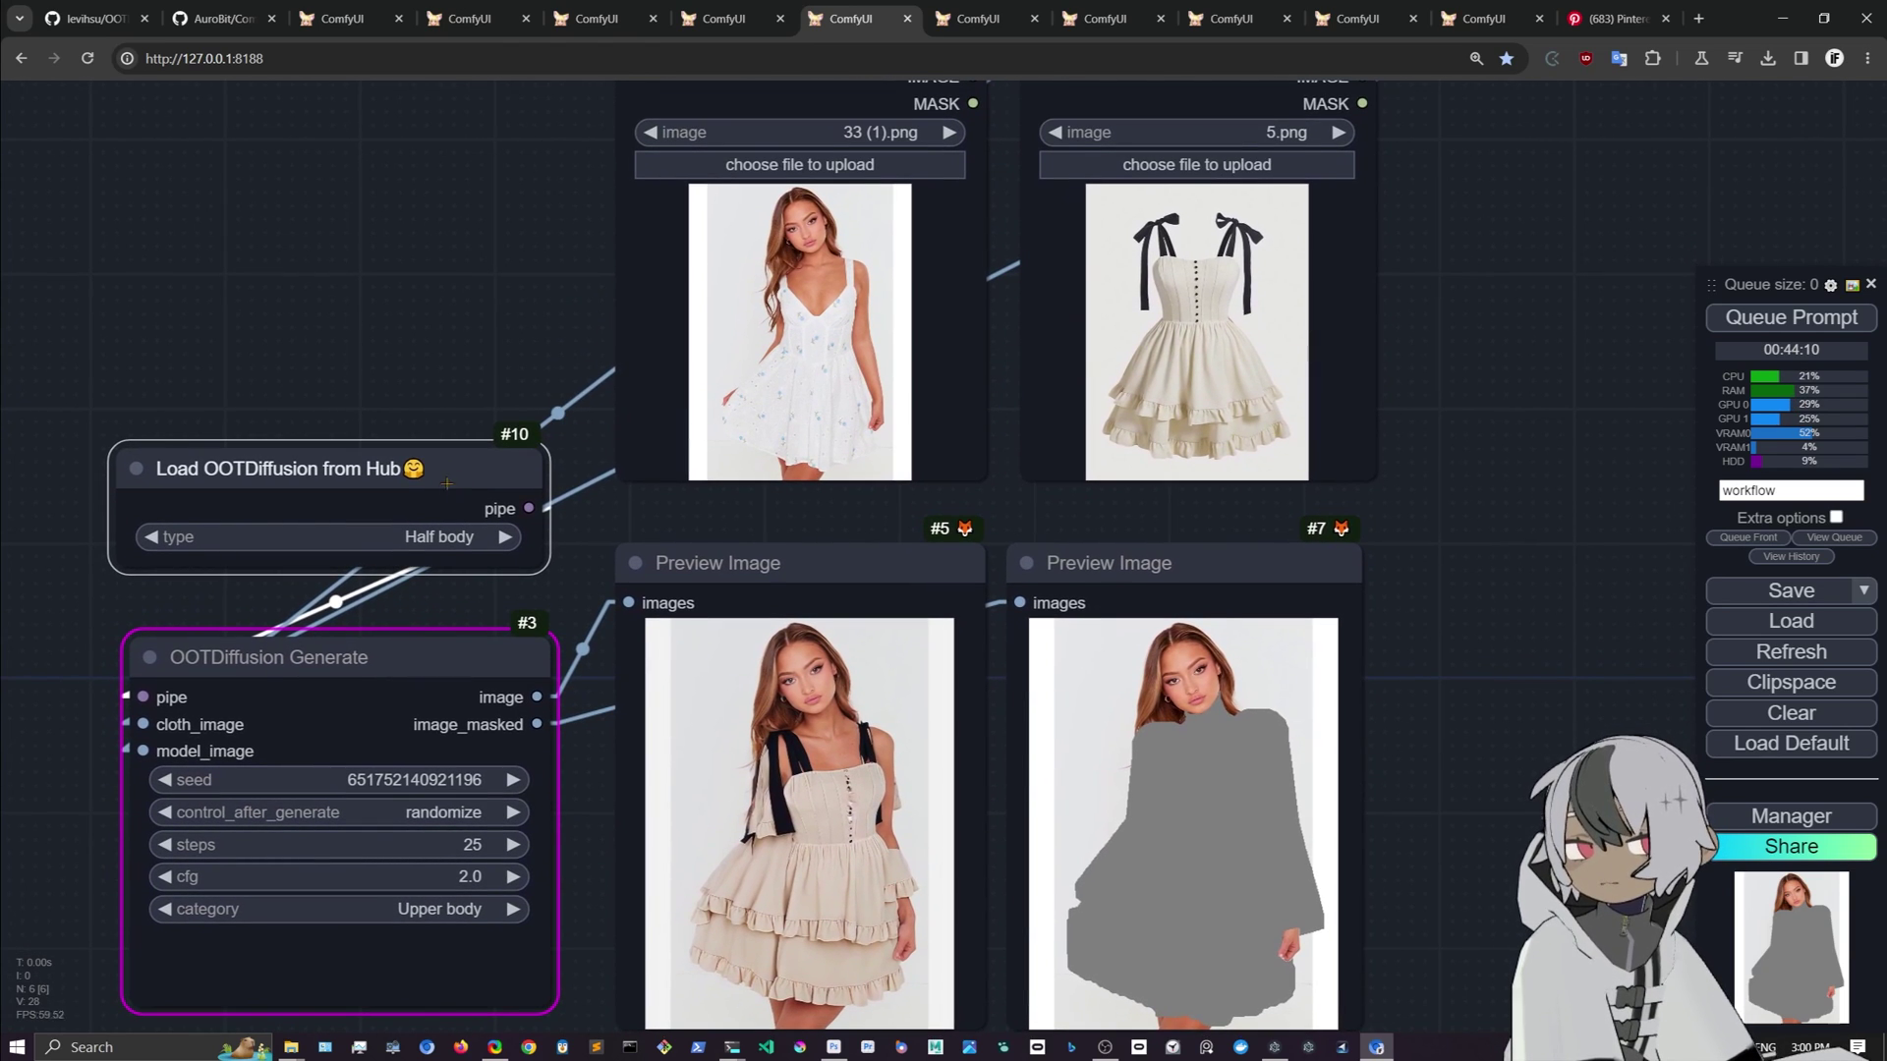
{"action": "left_click_drag", "start_coordinate": [477, 471], "coordinate": [464, 458]}
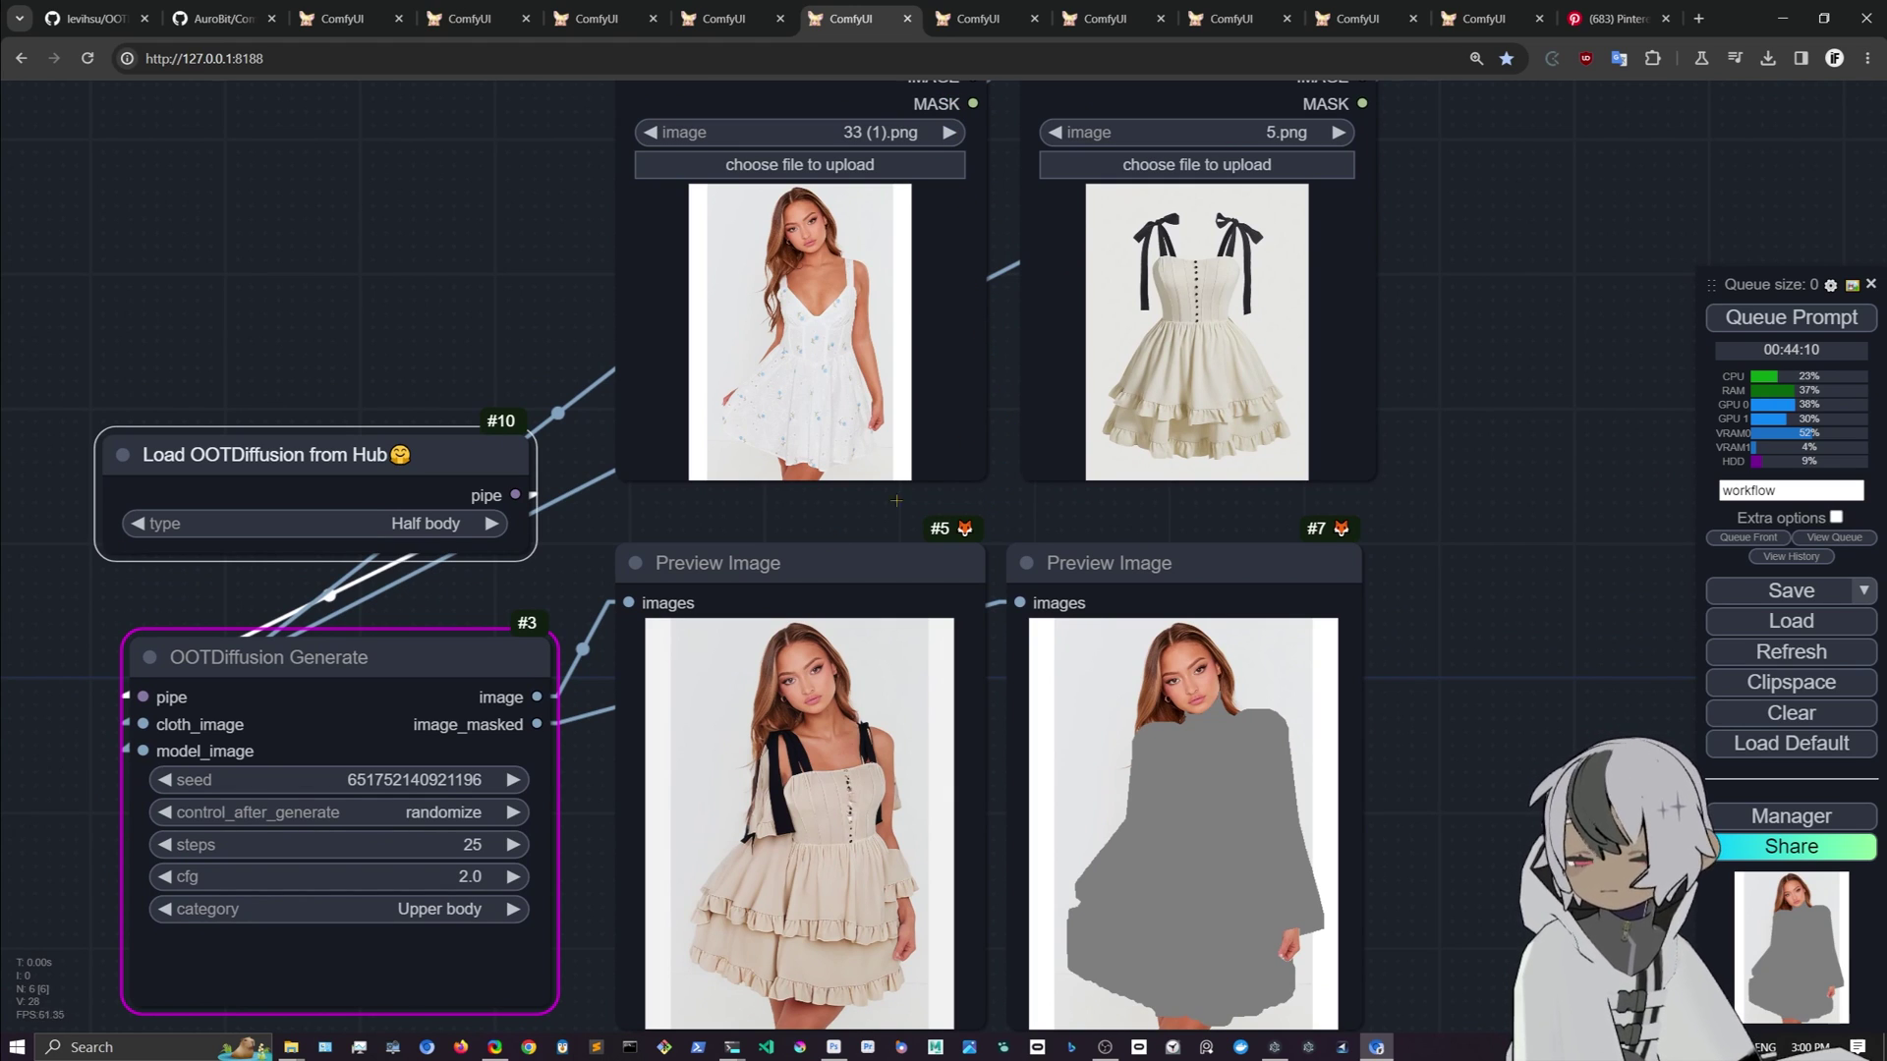
{"action": "left_click_drag", "start_coordinate": [466, 655], "coordinate": [440, 601]}
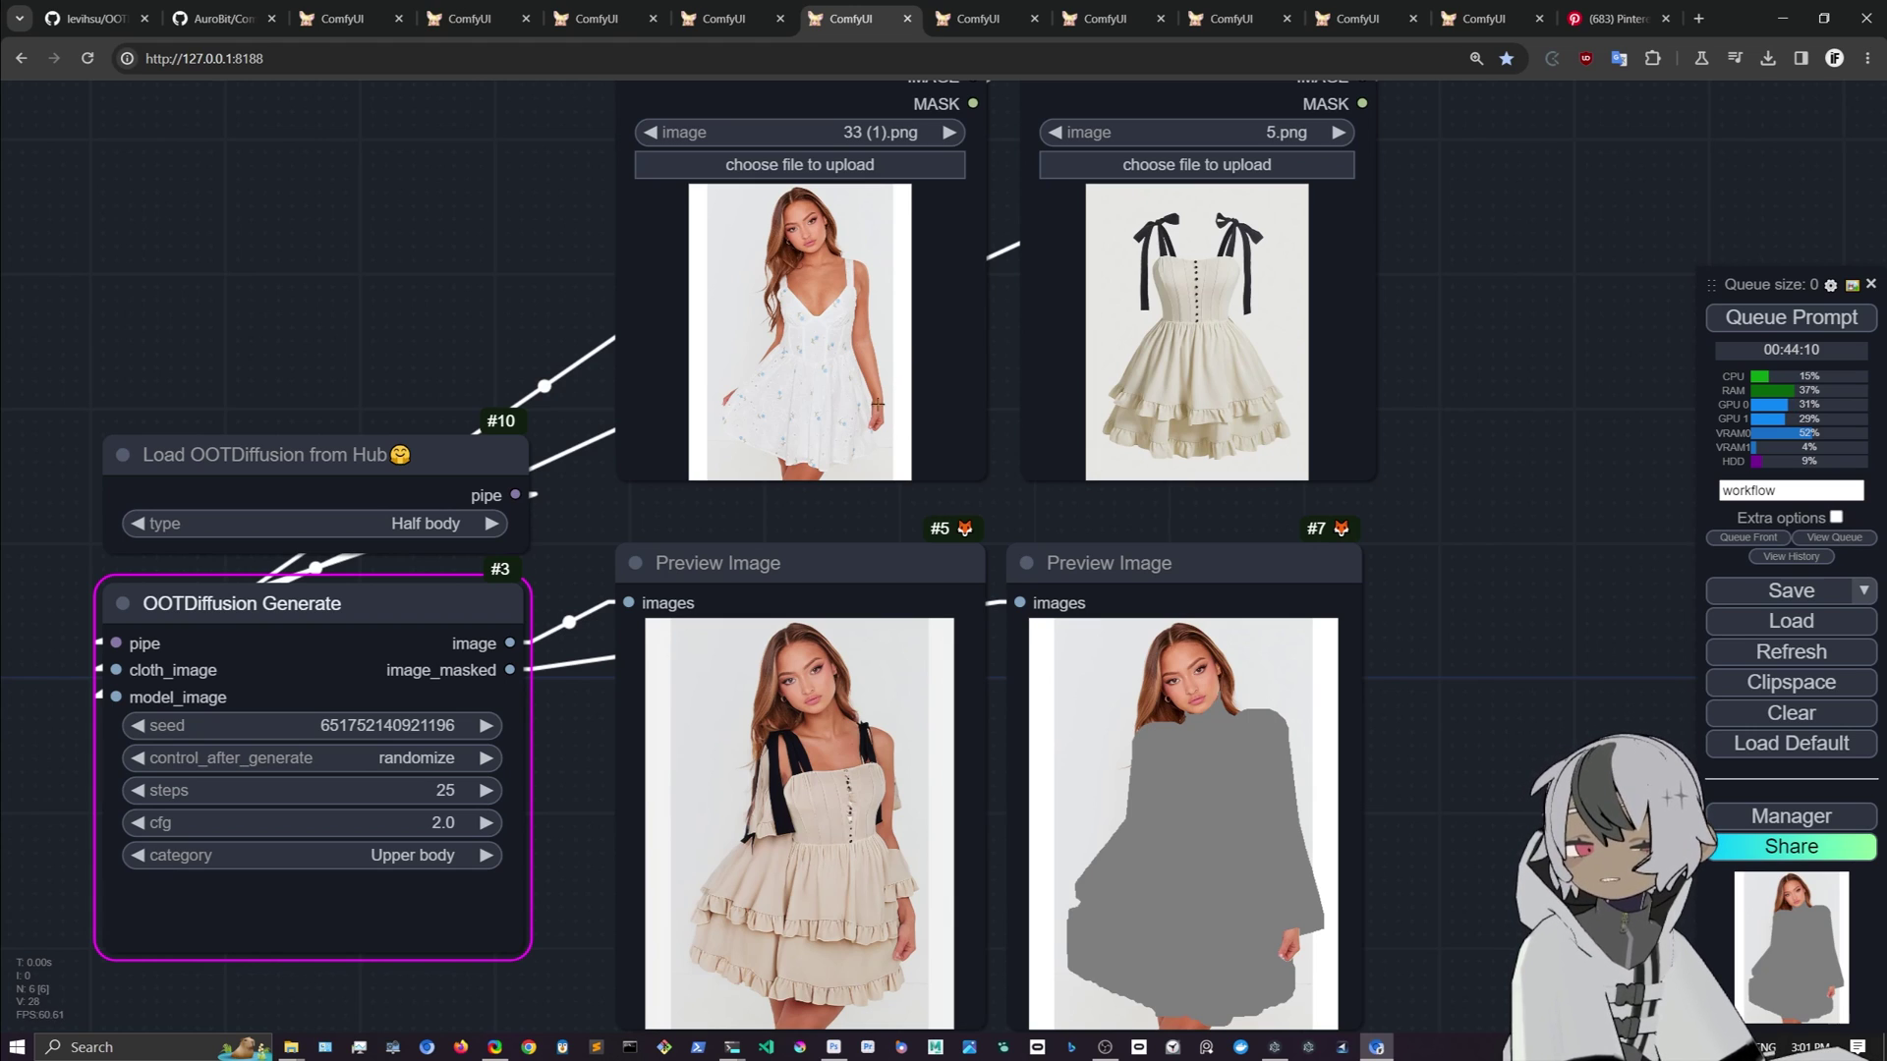
Step: Open the pink-dress workflow and place the Load OOTDiffusion from Hub node above Generate
{"action": "left_click", "coordinate": [991, 13]}
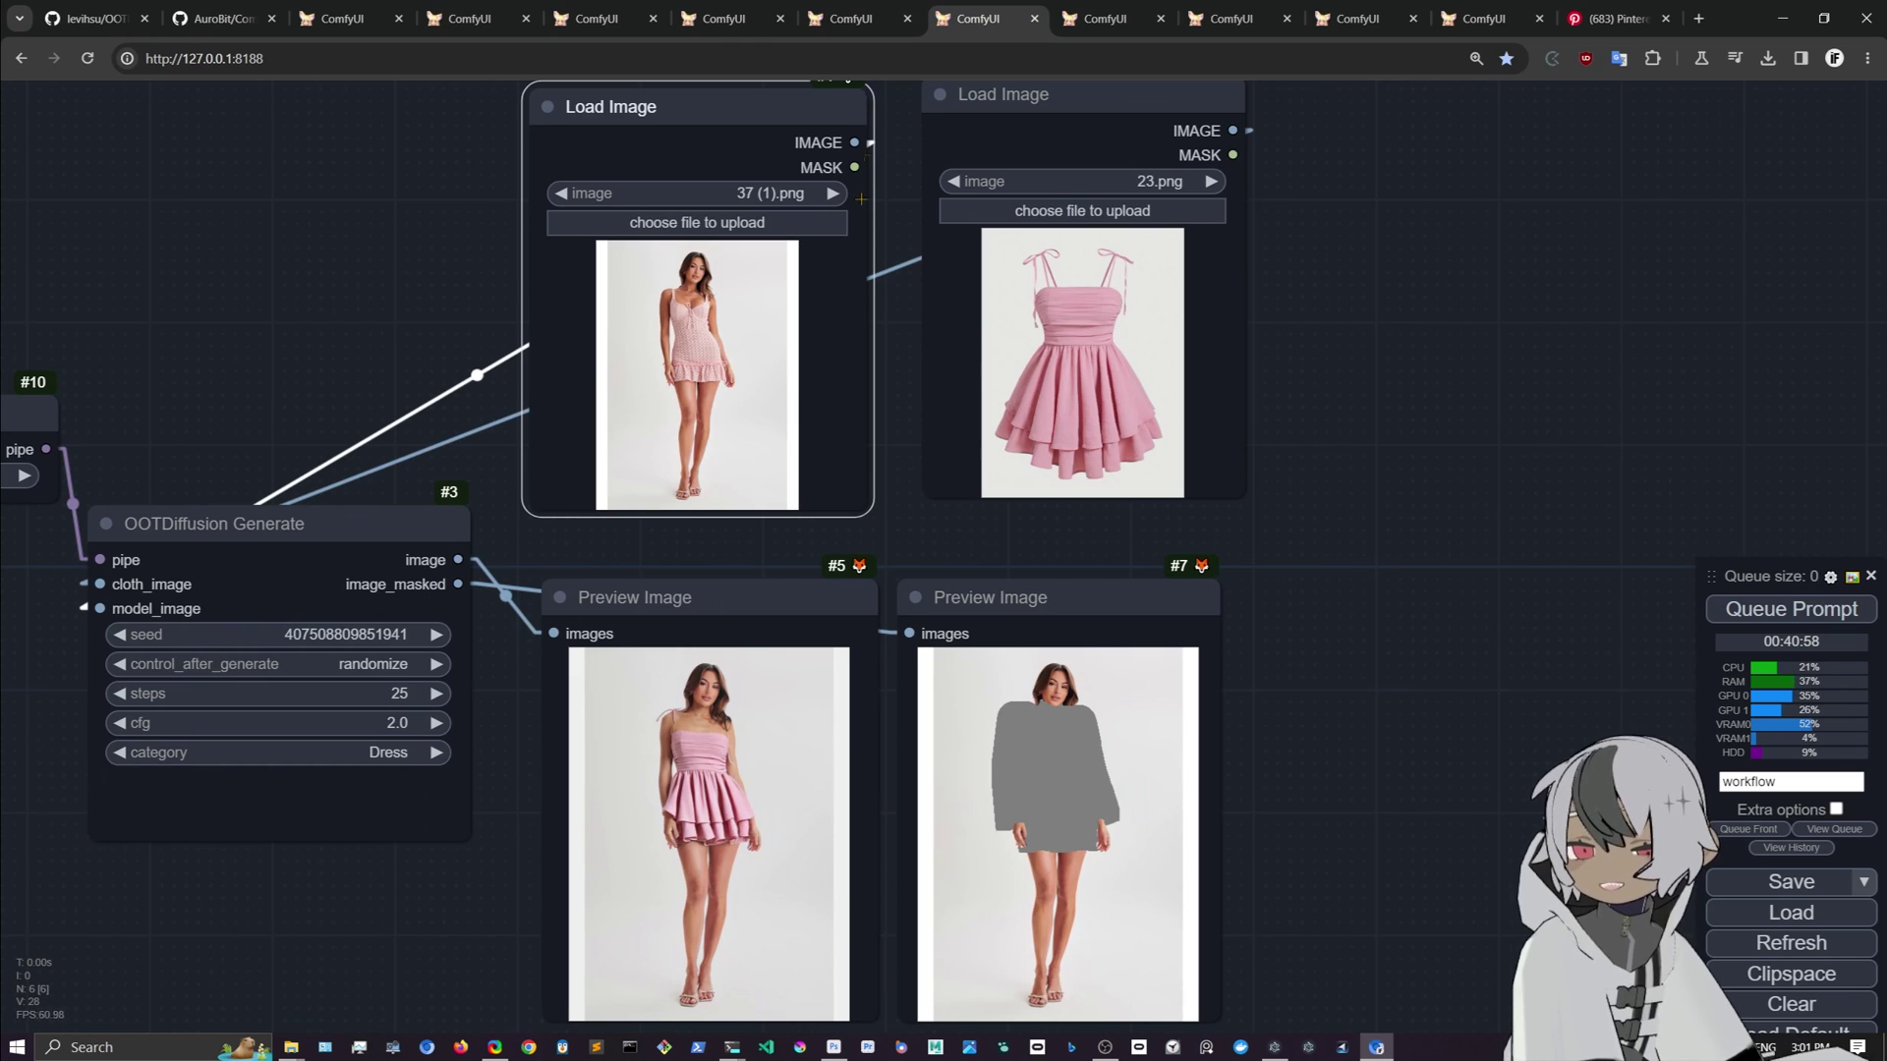
{"action": "scroll", "coordinate": [861, 223], "scroll_direction": "up", "scroll_amount": 3}
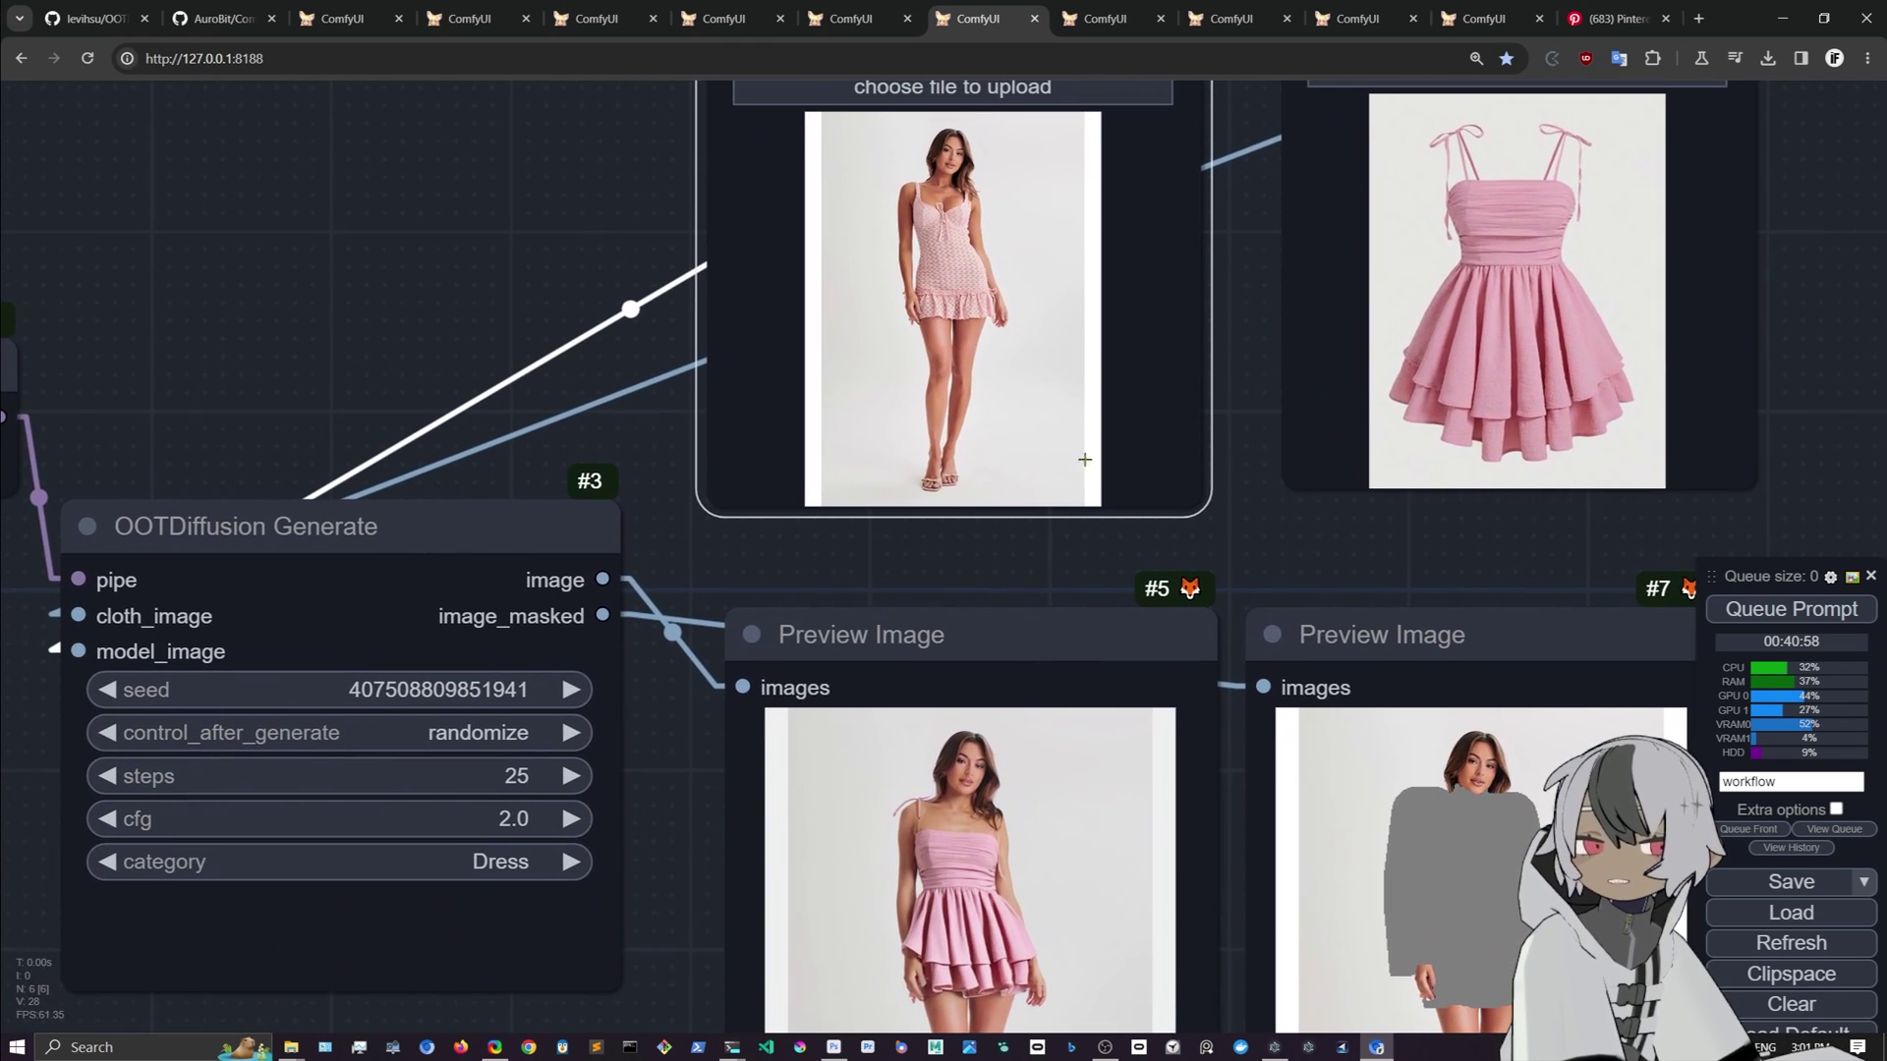
{"action": "scroll", "coordinate": [486, 442], "scroll_direction": "down", "scroll_amount": 4}
{"action": "left_click_drag", "start_coordinate": [152, 362], "coordinate": [563, 325]}
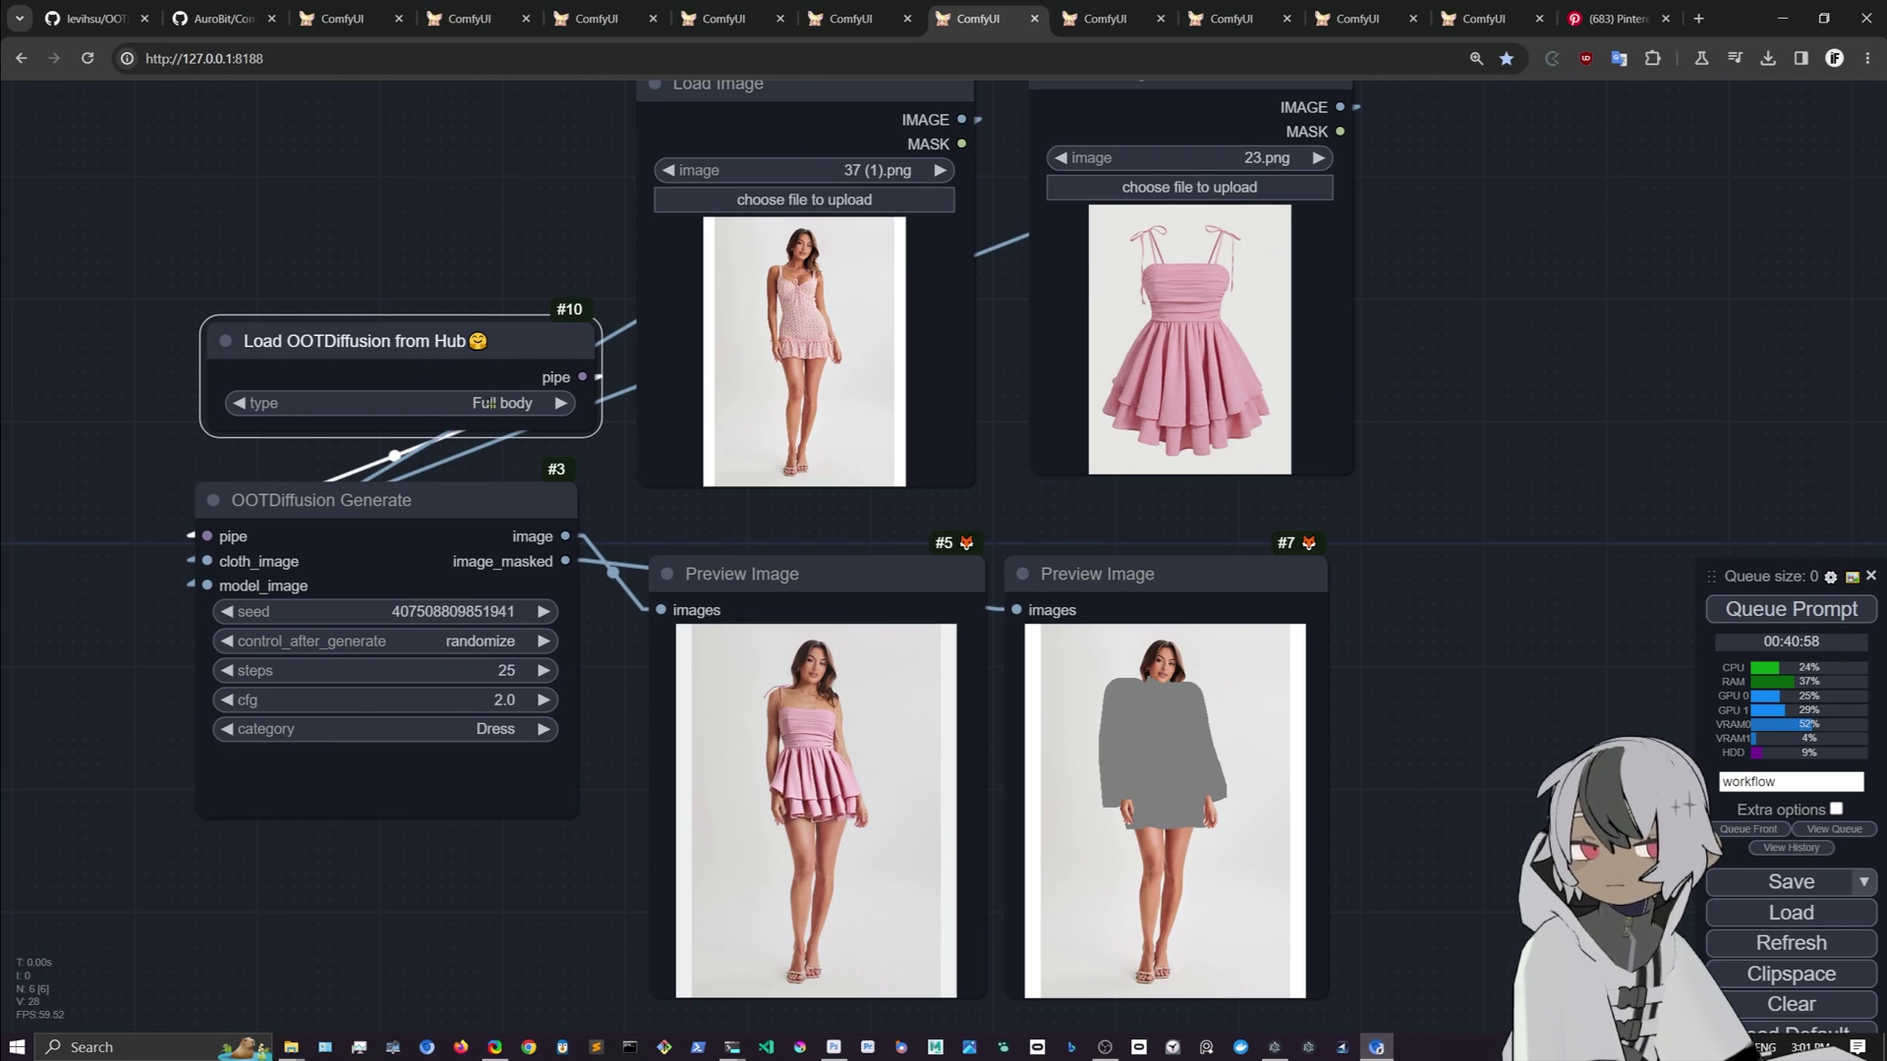
Step: Keep the garment category as Dress and zoom into the pink ruffled-dress result
{"action": "left_click", "coordinate": [436, 732]}
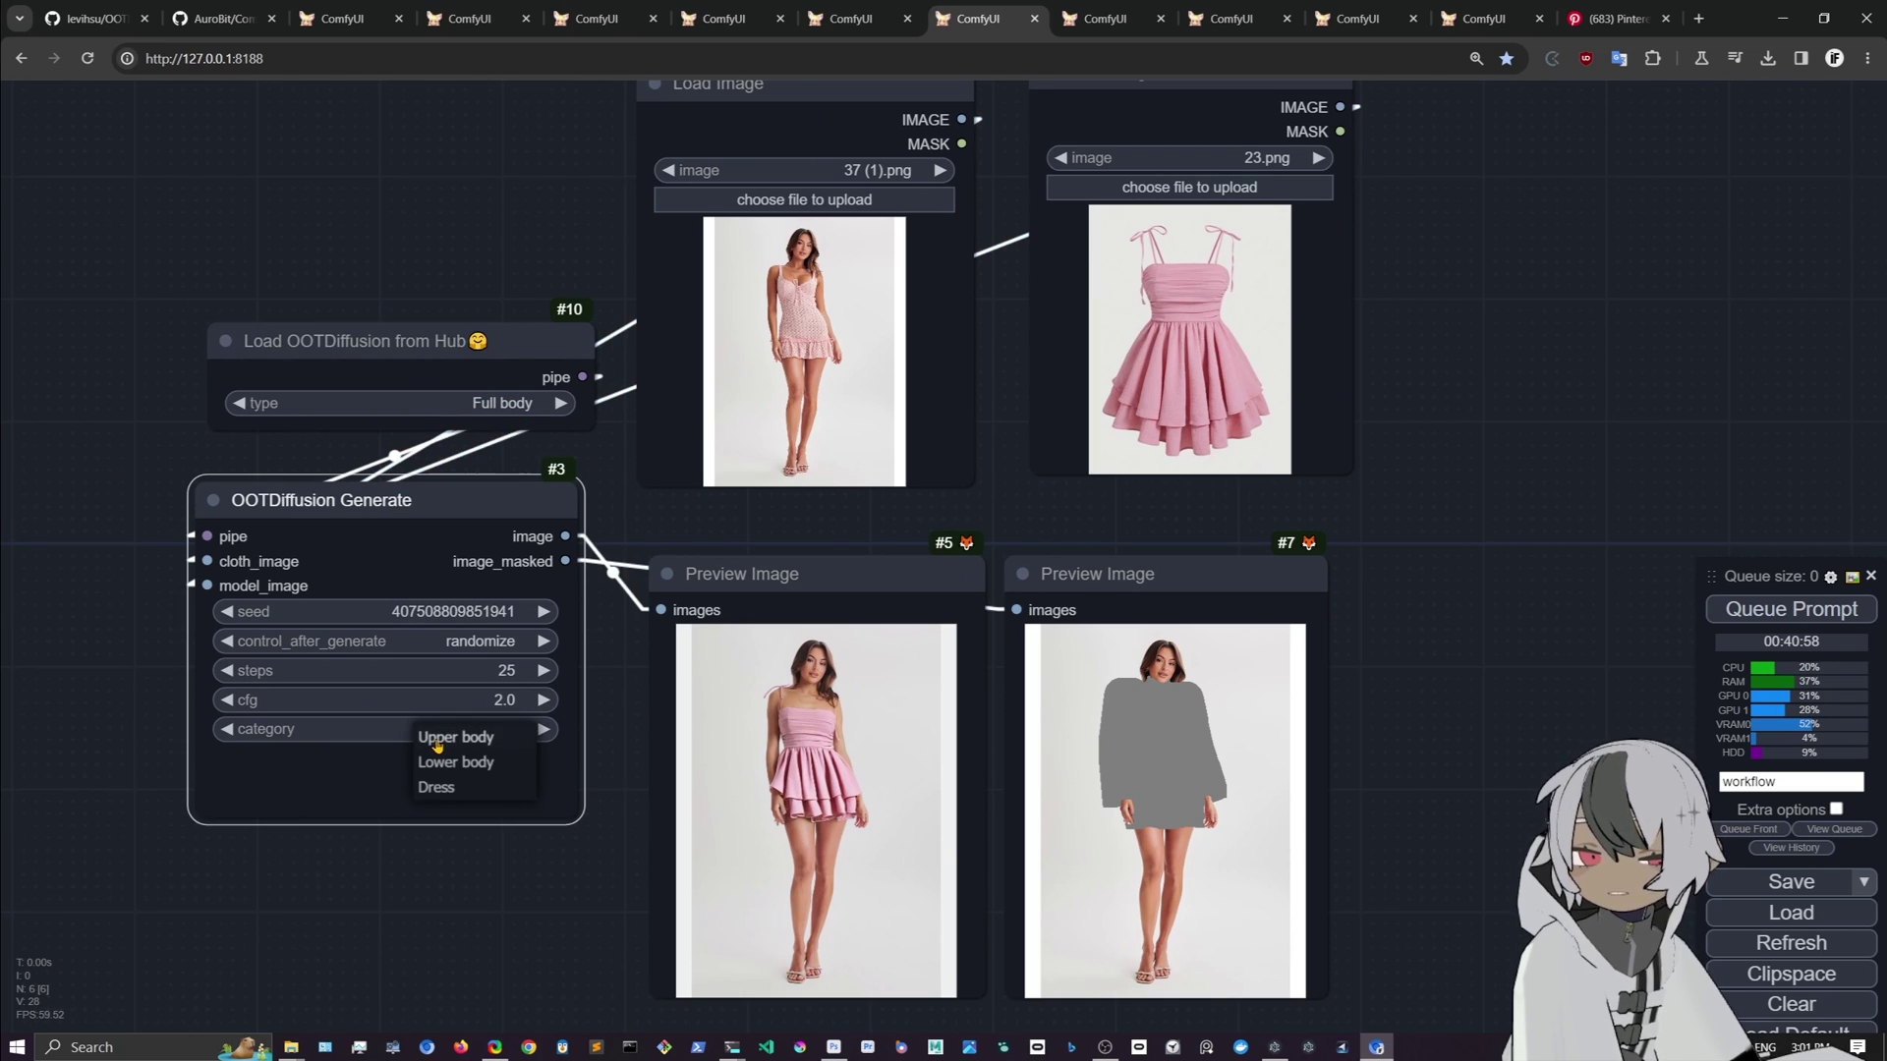
{"action": "left_click", "coordinate": [602, 802]}
{"action": "scroll", "coordinate": [875, 780], "scroll_direction": "up", "scroll_amount": 5}
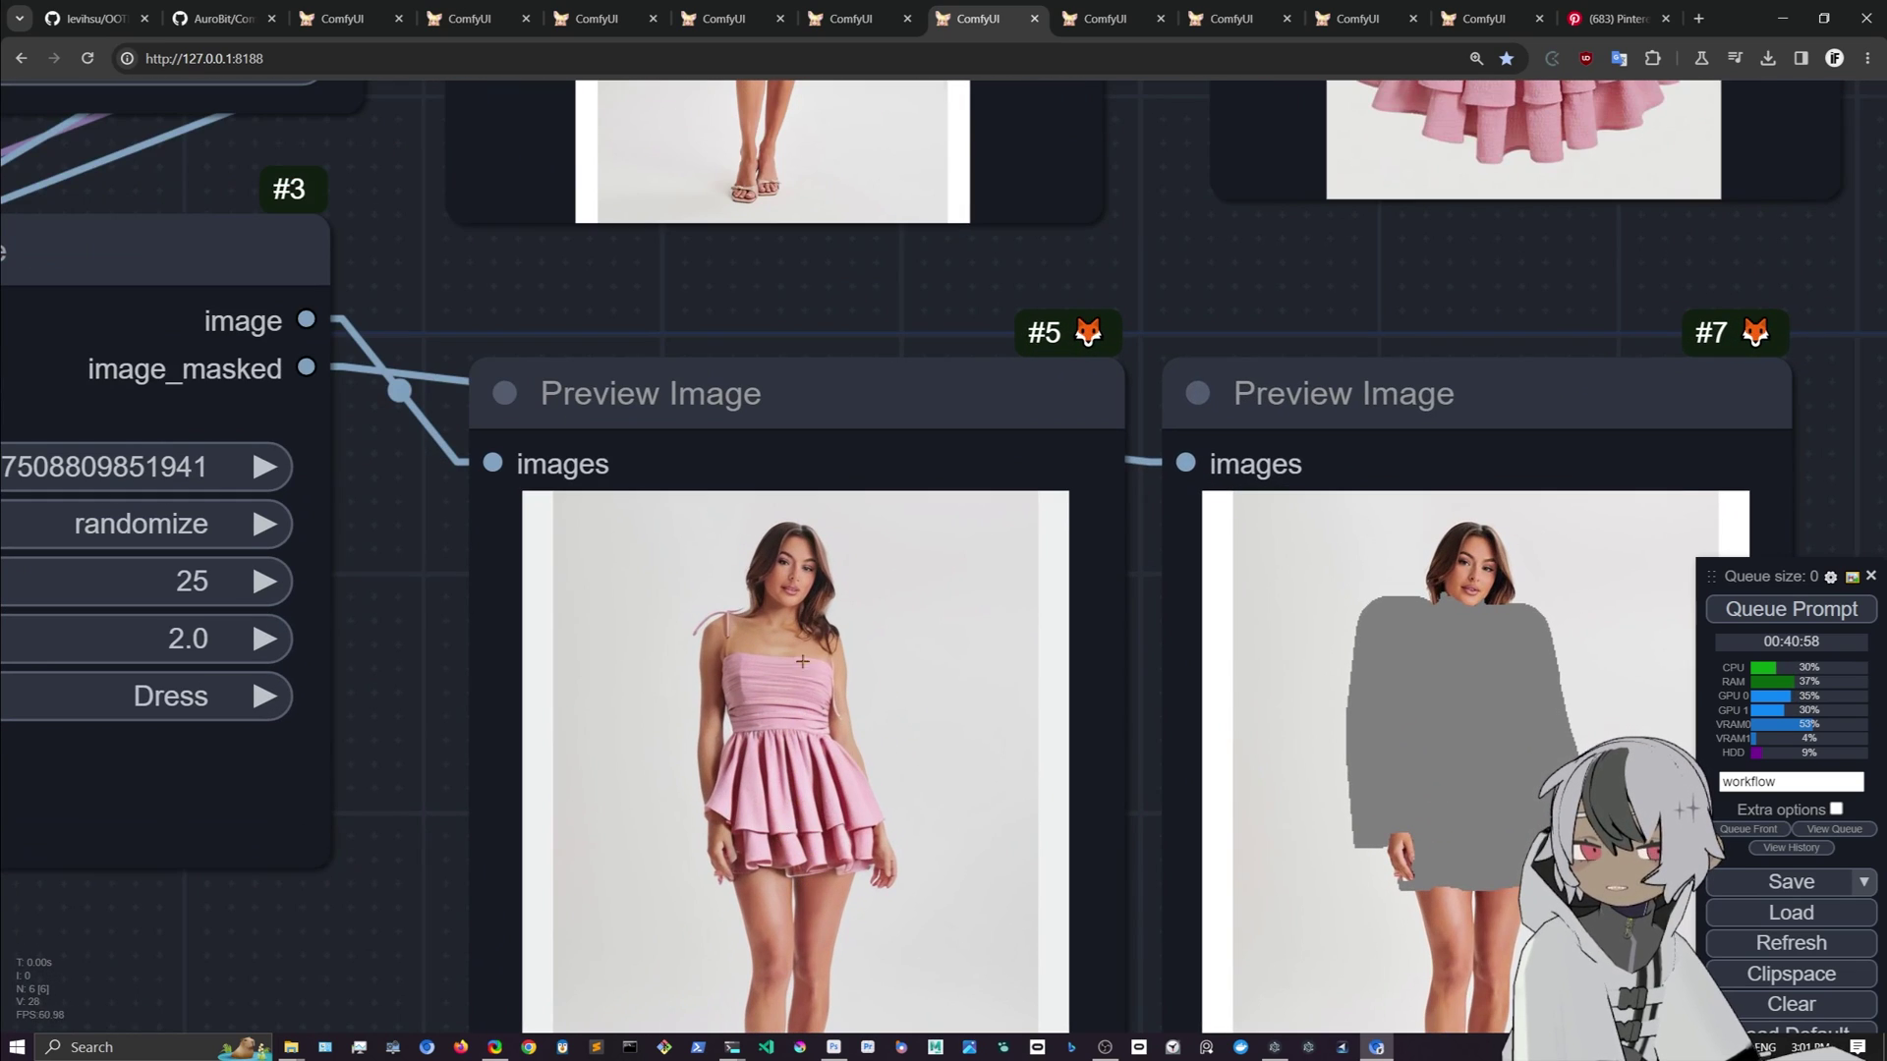
Step: Open the purple-cardigan workflow, glance at the cherry-print and pink-dress tabs, and come back
{"action": "scroll", "coordinate": [799, 640], "scroll_direction": "down", "scroll_amount": 5}
{"action": "left_click", "coordinate": [1093, 20]}
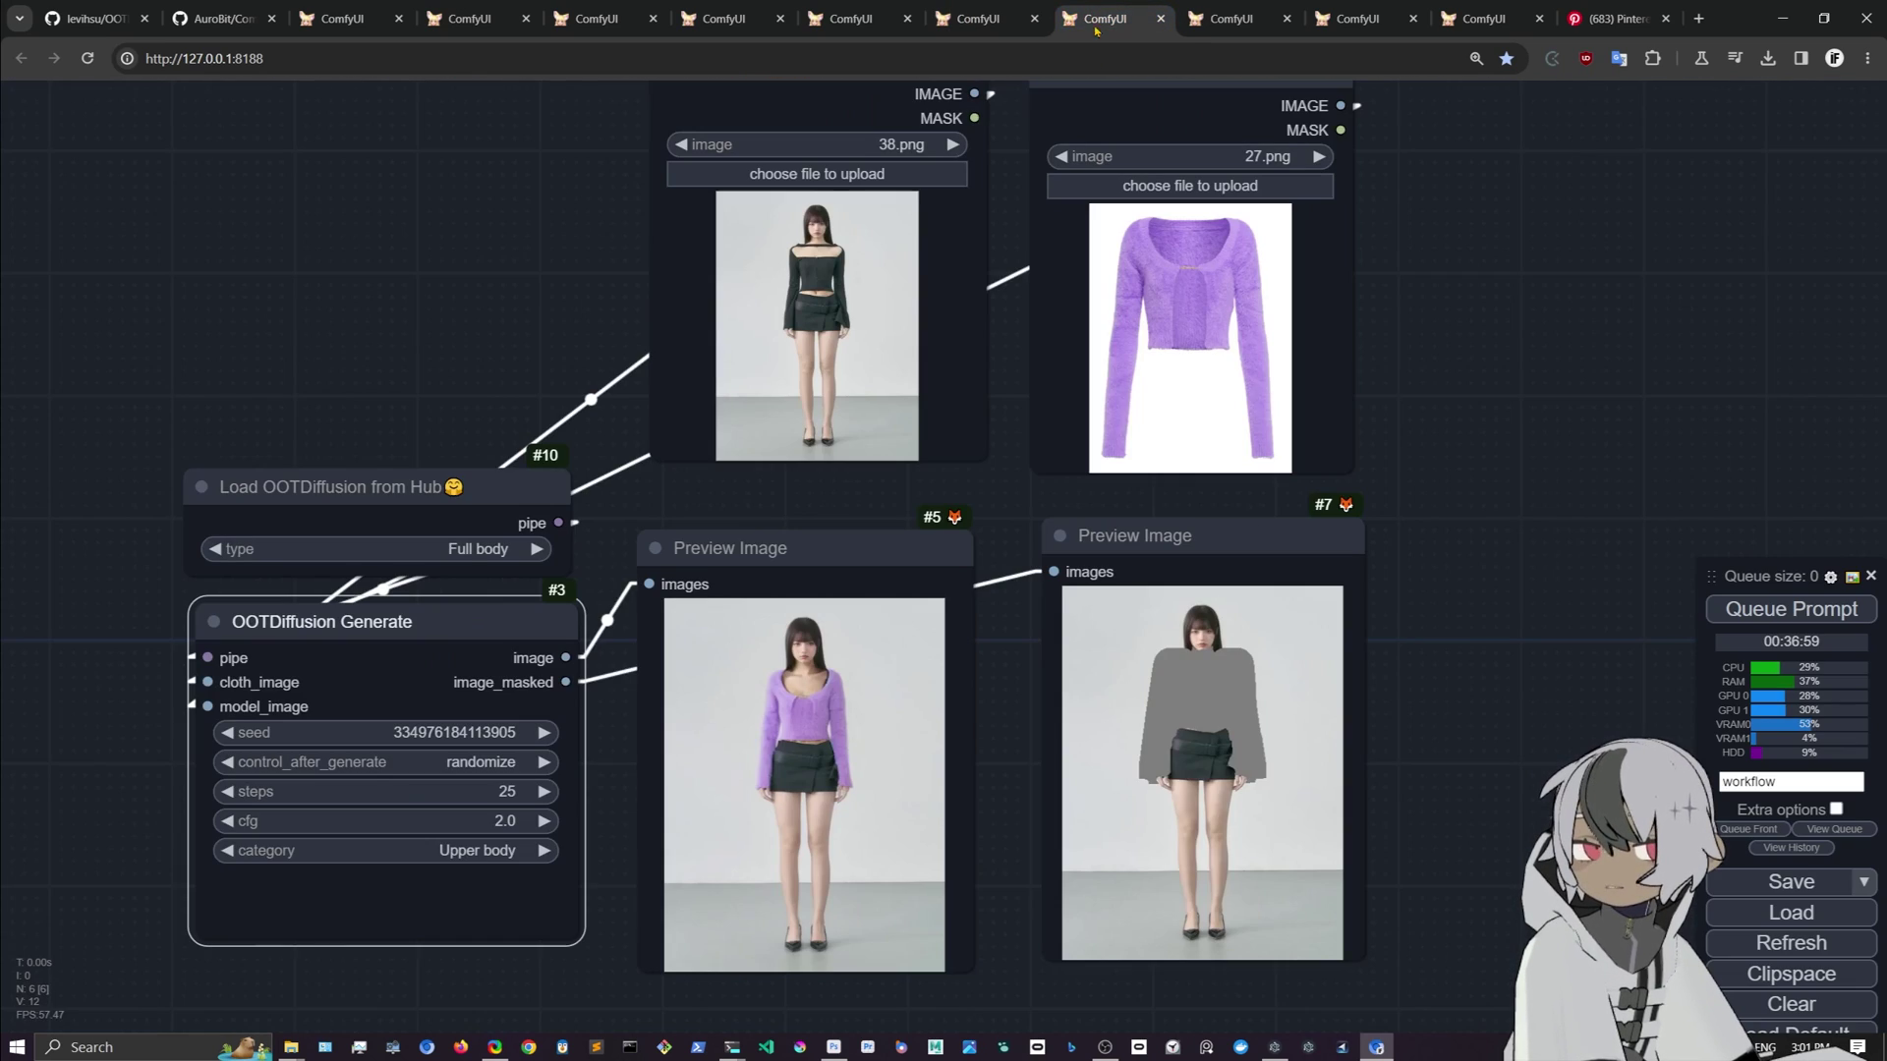
{"action": "scroll", "coordinate": [1130, 196], "scroll_direction": "up", "scroll_amount": 3}
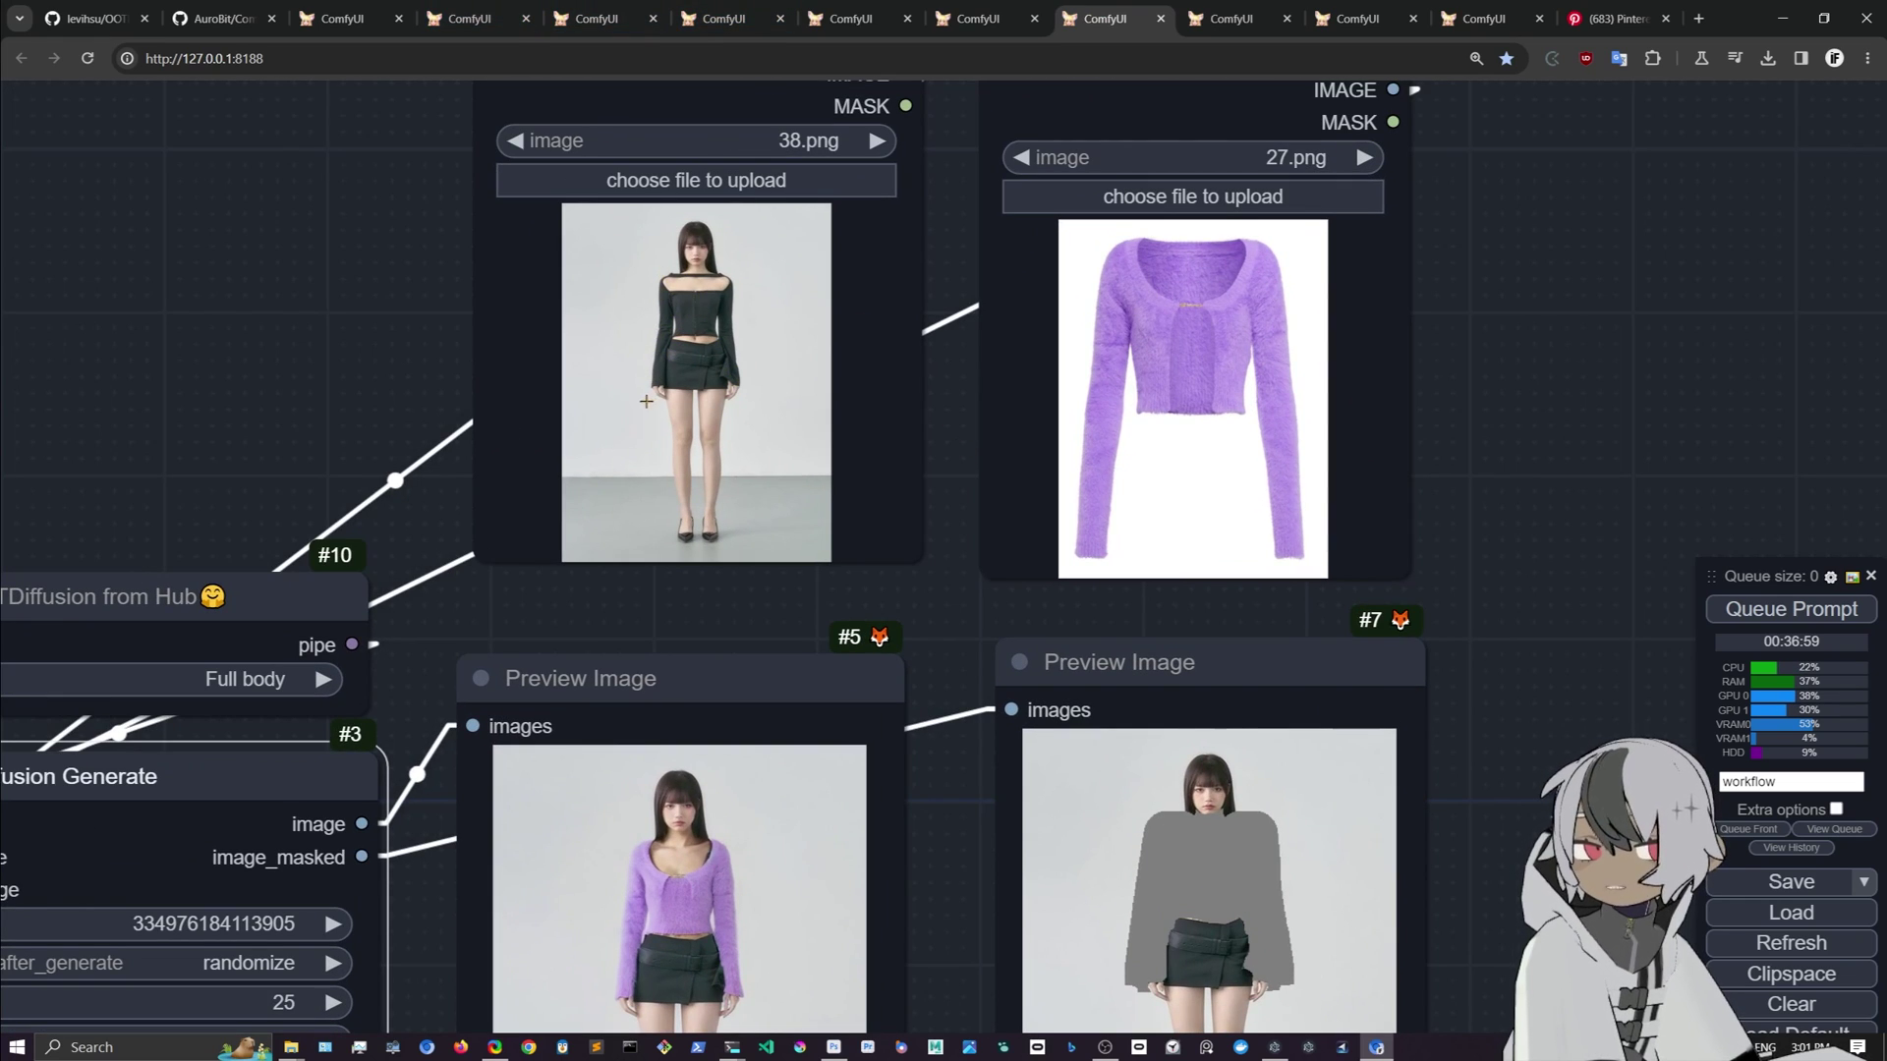
{"action": "left_click", "coordinate": [485, 17]}
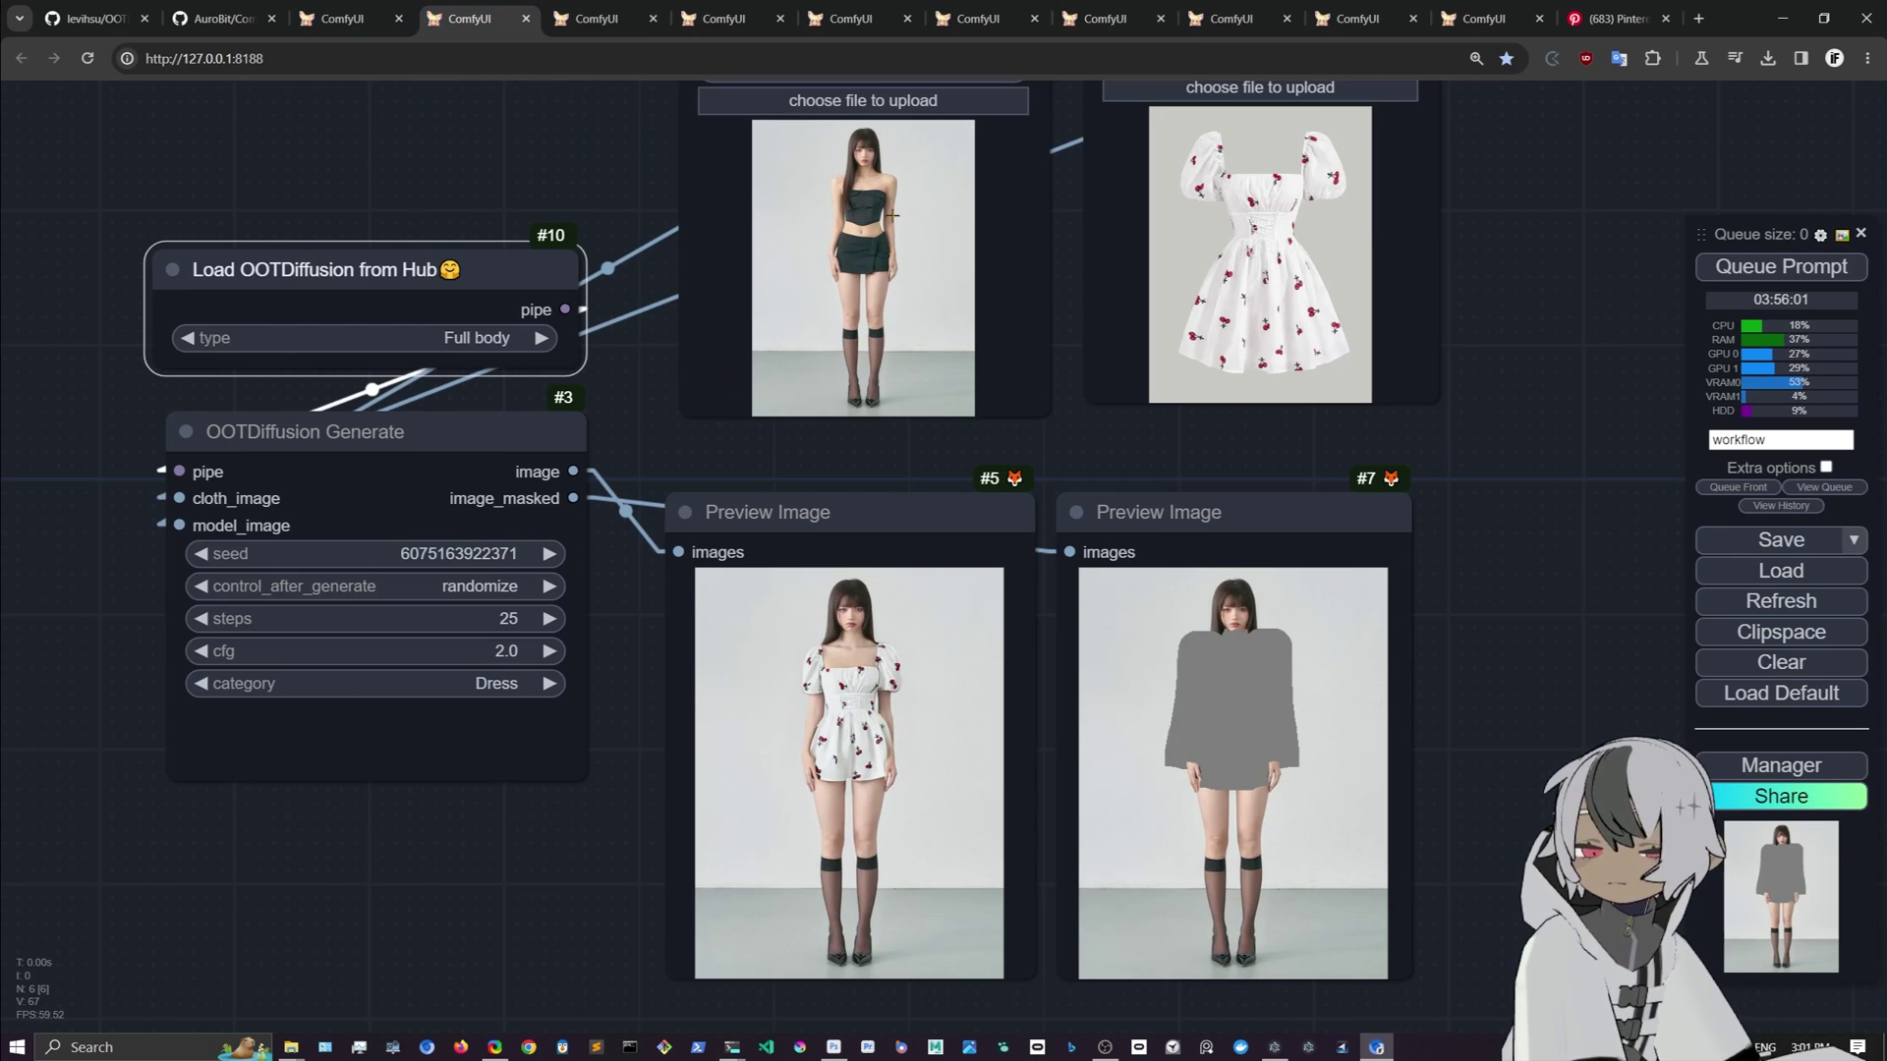
{"action": "scroll", "coordinate": [894, 257], "scroll_direction": "up", "scroll_amount": 1}
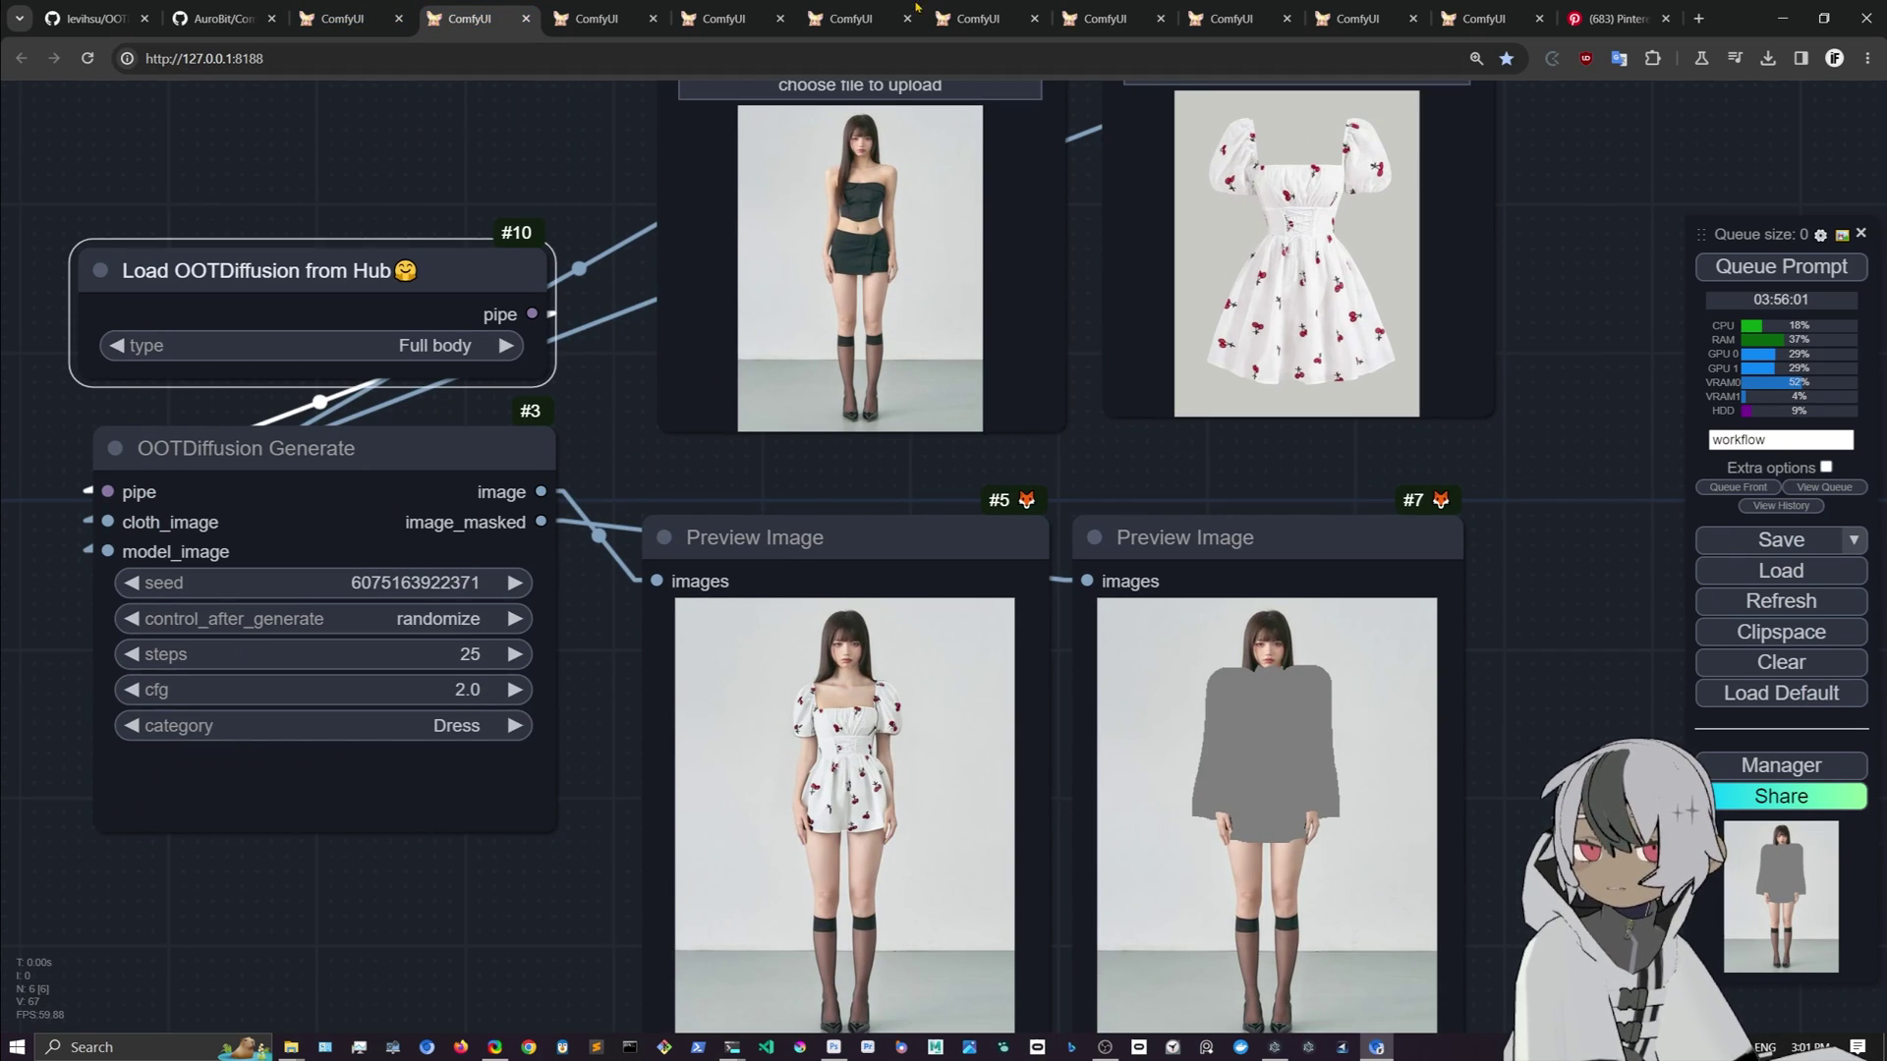
{"action": "mouse_move", "coordinate": [858, 17]}
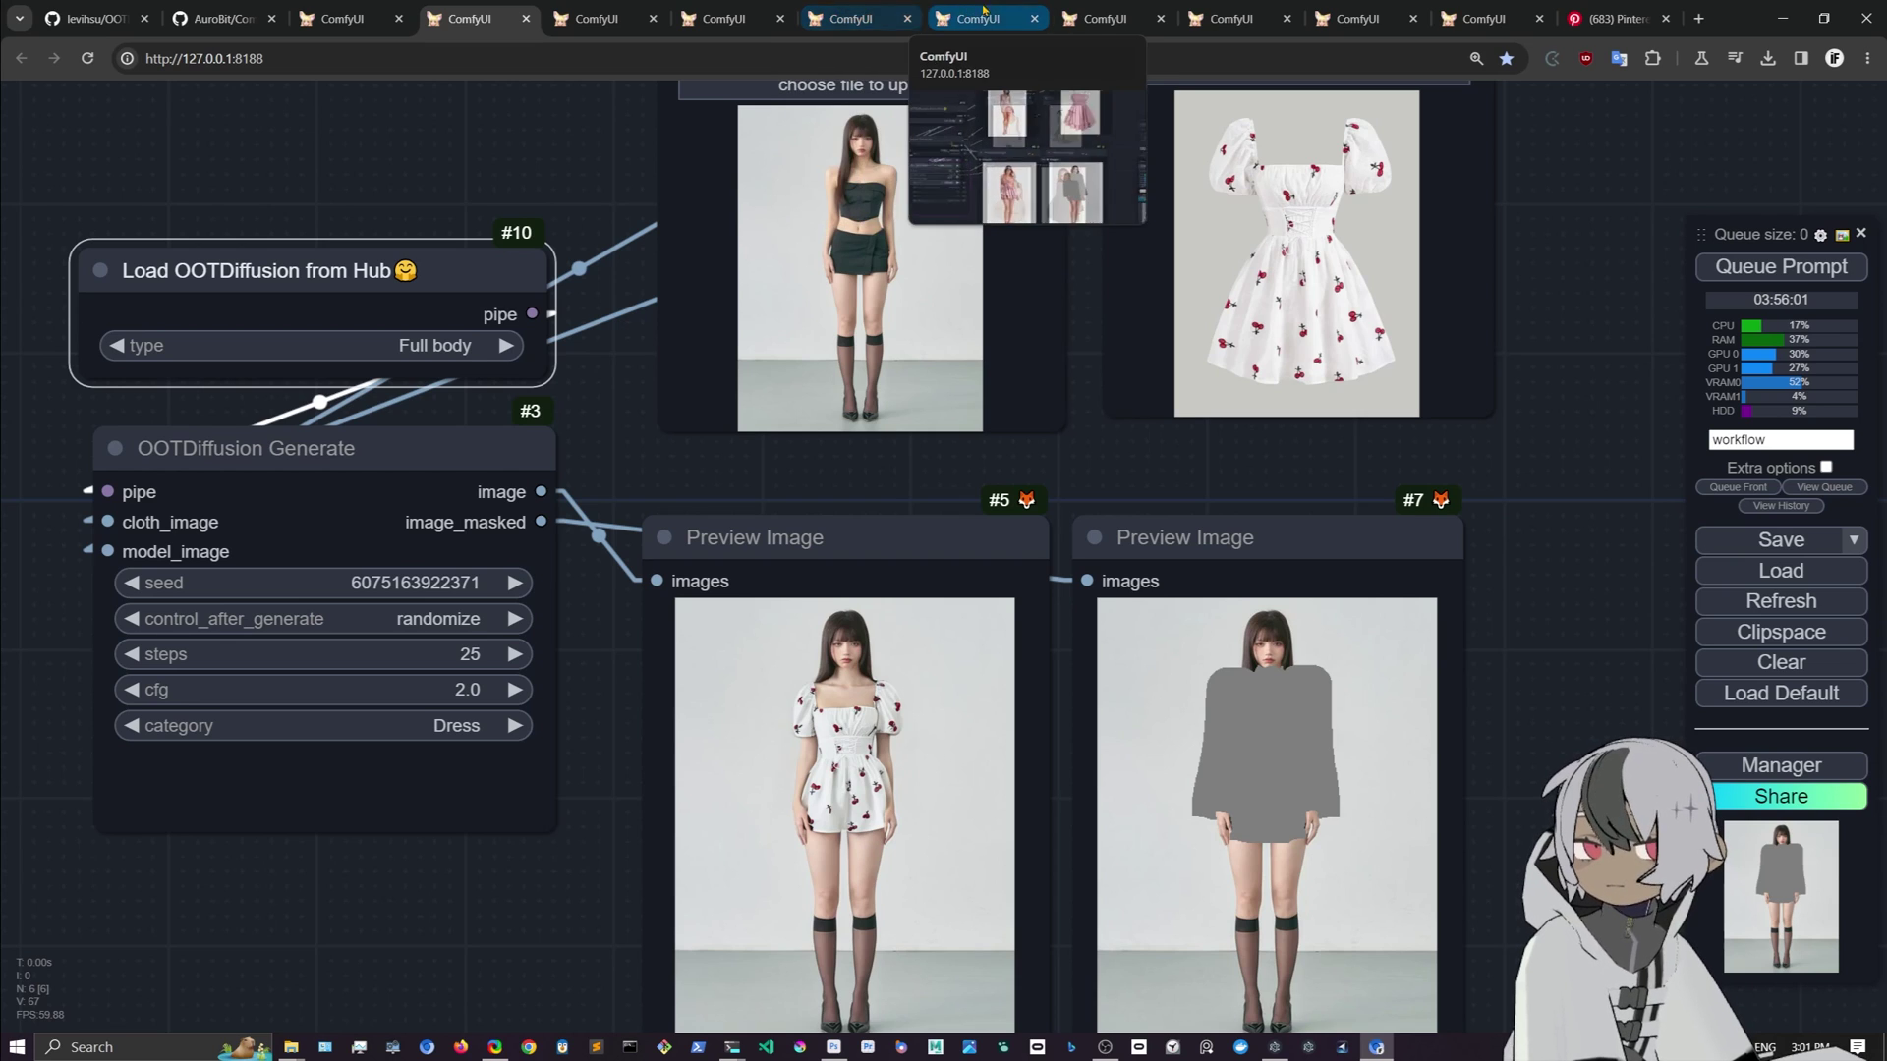
{"action": "left_click", "coordinate": [973, 17]}
{"action": "left_click", "coordinate": [1103, 16]}
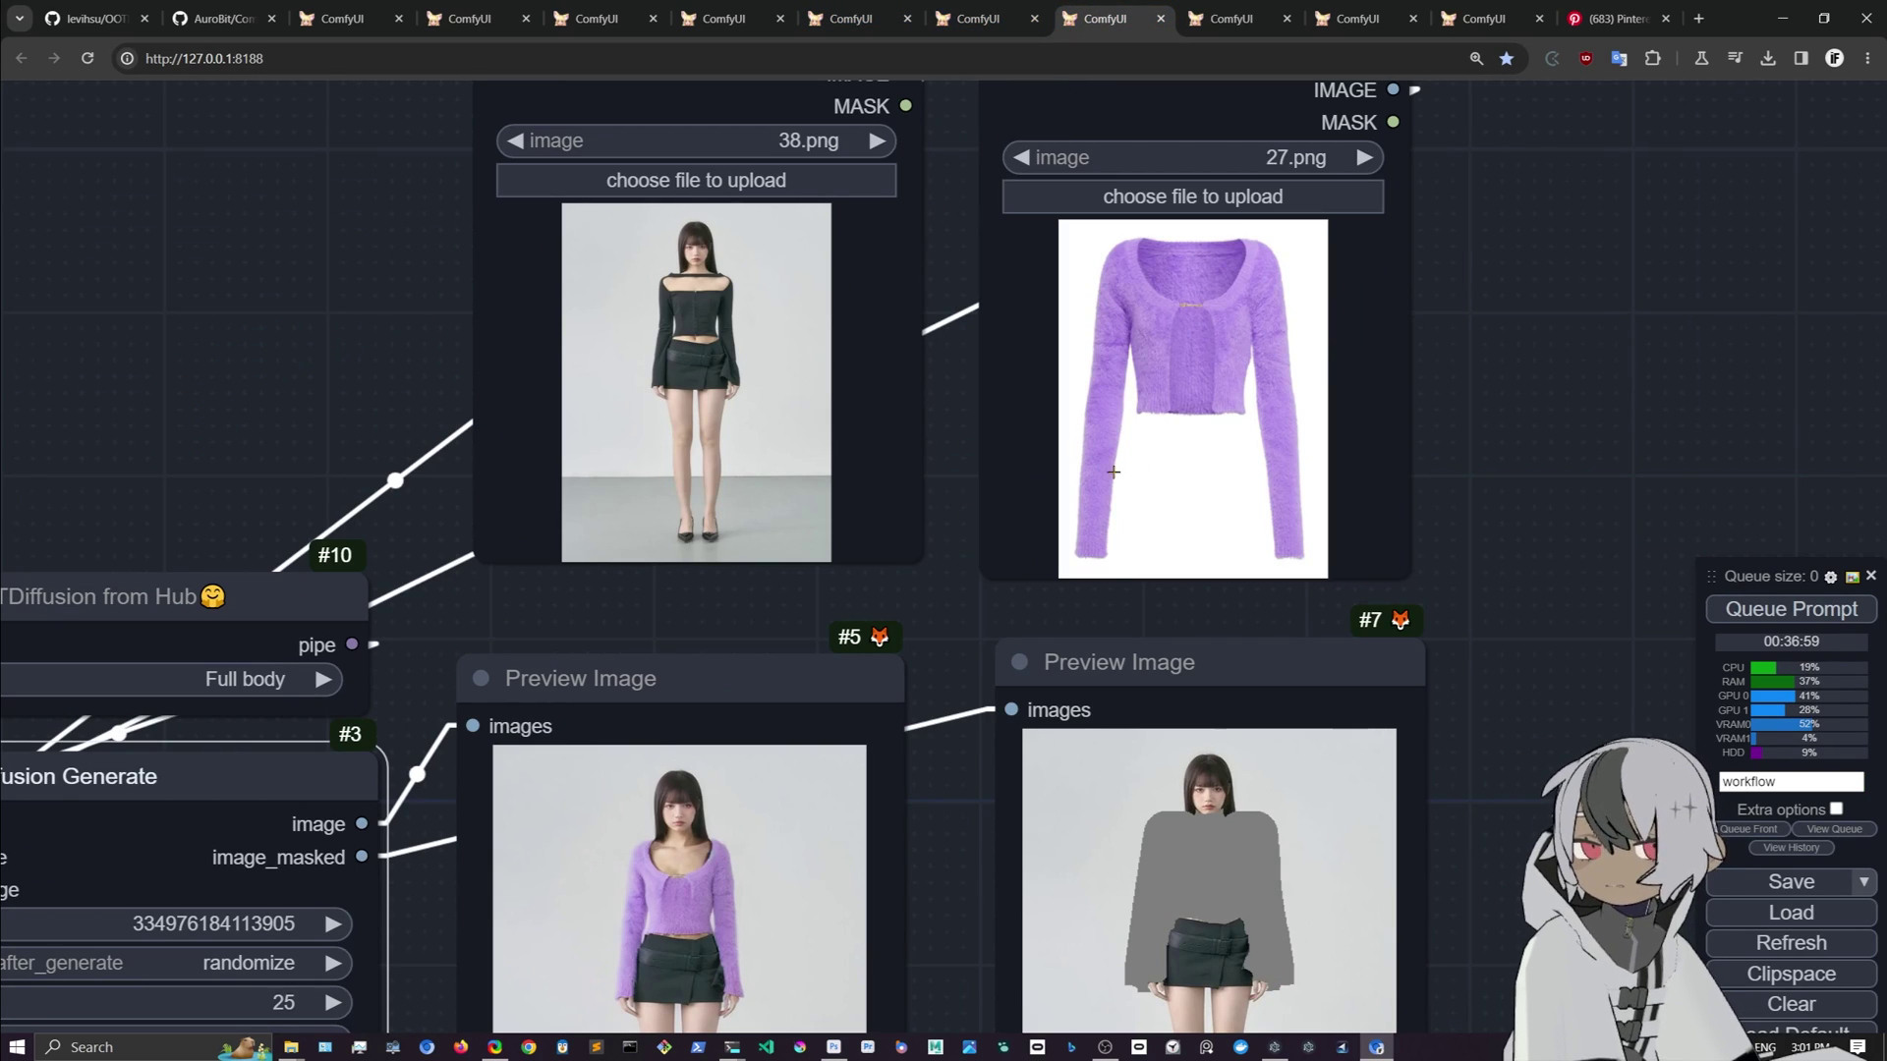
Step: Pan and zoom to inspect both Preview Image results of the purple cardigan try-on
{"action": "left_click_drag", "start_coordinate": [936, 978], "coordinate": [1059, 1032]}
{"action": "scroll", "coordinate": [767, 393], "scroll_direction": "up", "scroll_amount": 6}
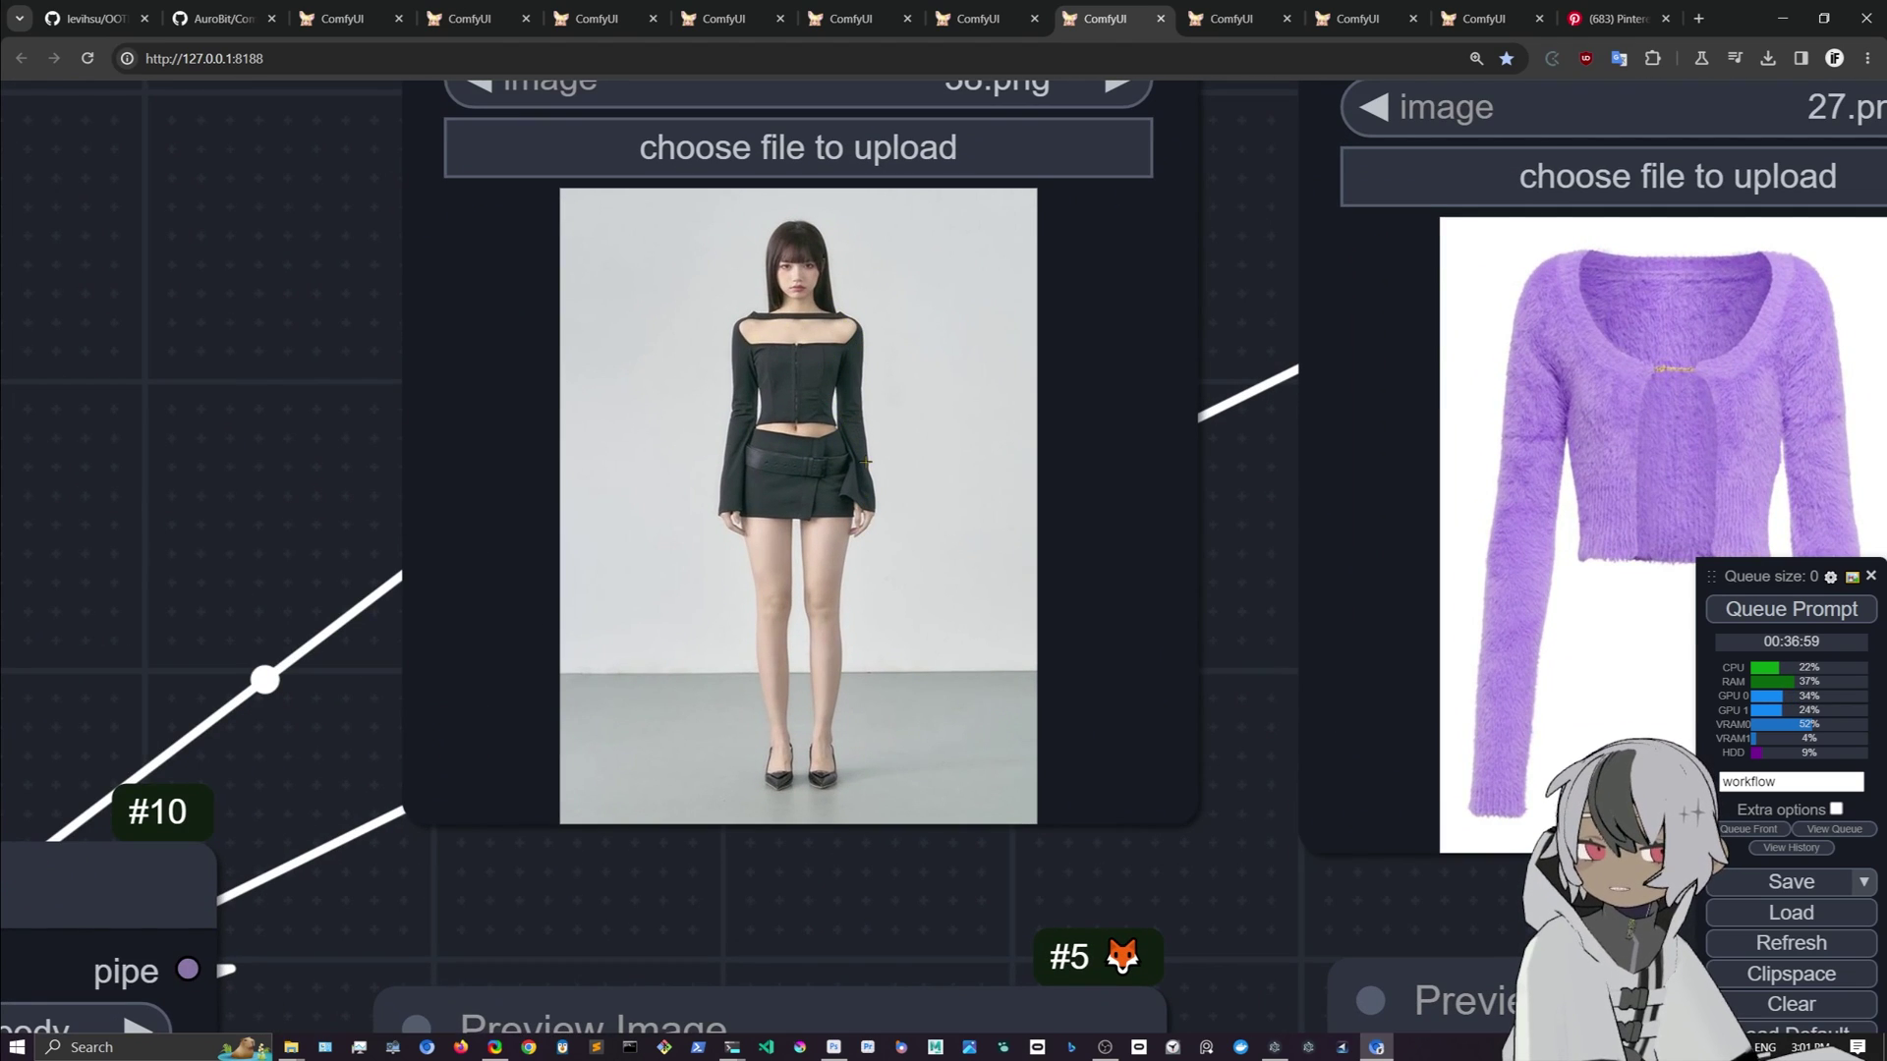
{"action": "scroll", "coordinate": [843, 448], "scroll_direction": "down", "scroll_amount": 8}
{"action": "scroll", "coordinate": [808, 735], "scroll_direction": "up", "scroll_amount": 3}
{"action": "left_click_drag", "start_coordinate": [807, 1012], "coordinate": [807, 735]}
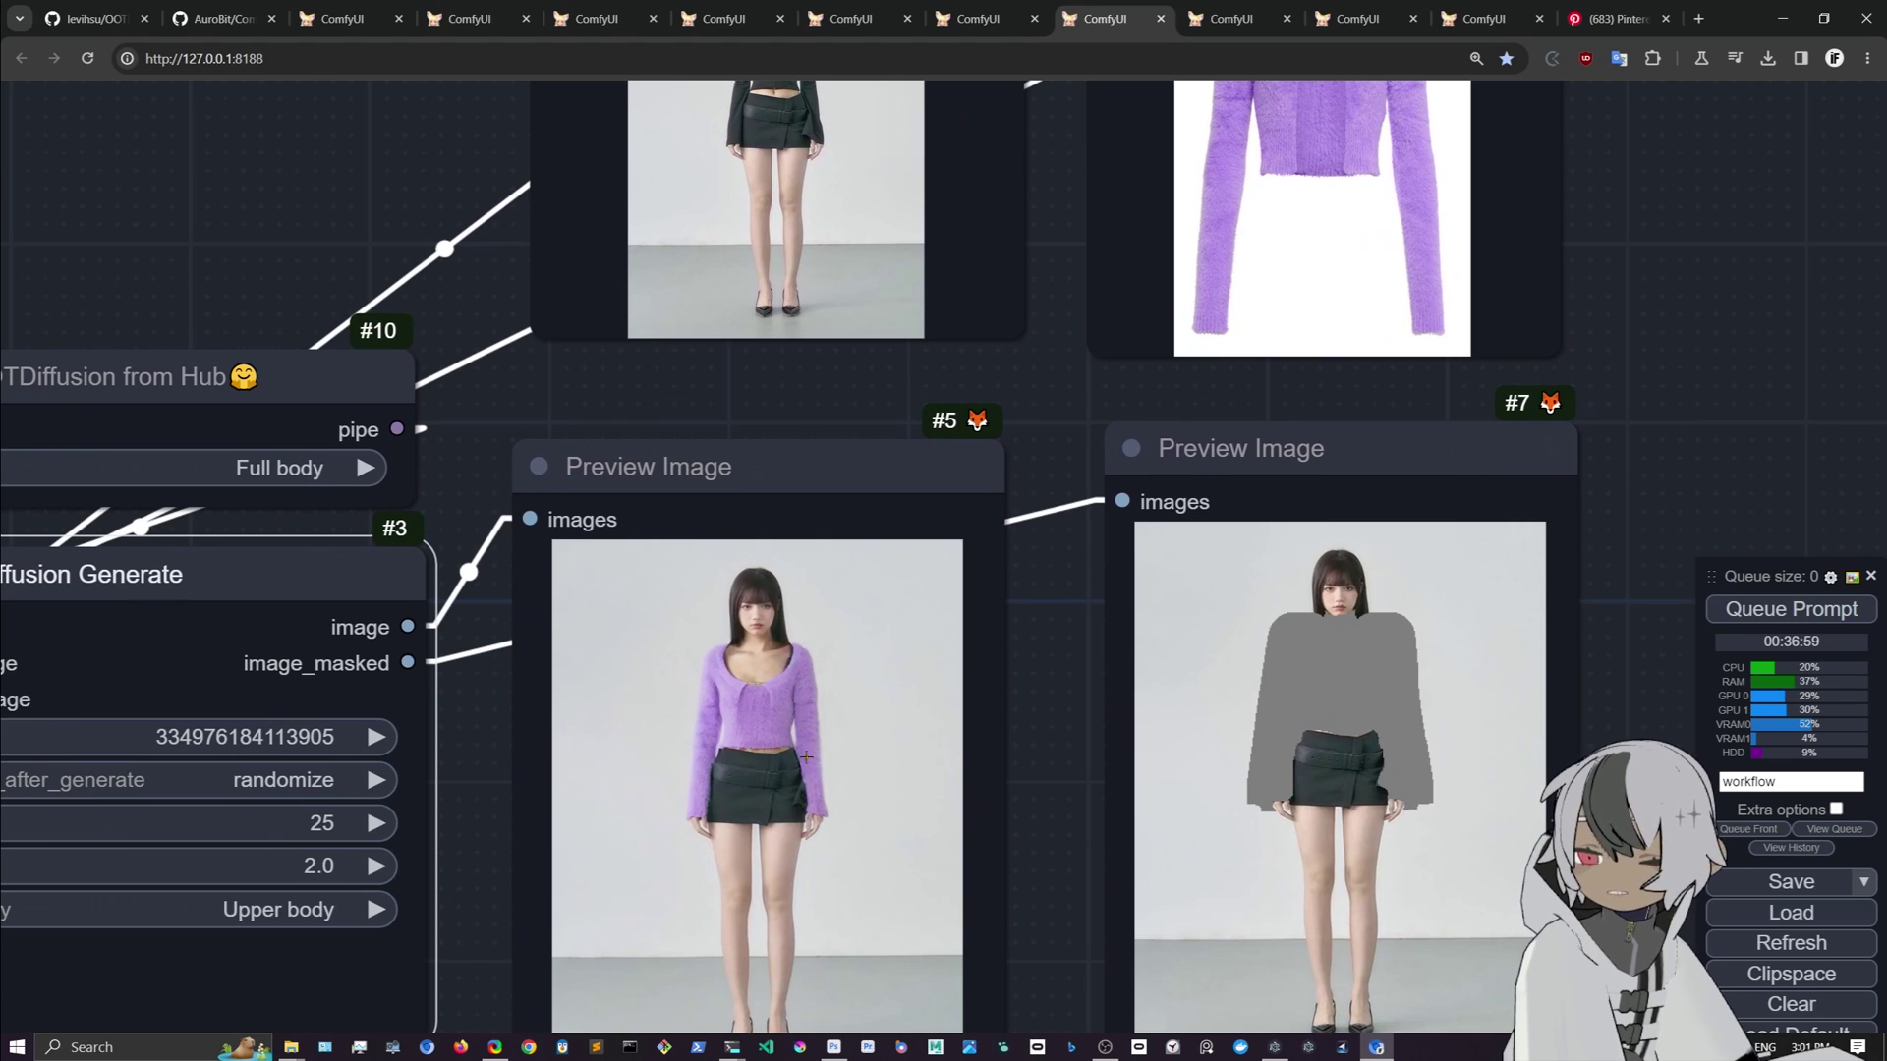
{"action": "left_click_drag", "start_coordinate": [540, 770], "coordinate": [856, 751]}
{"action": "scroll", "coordinate": [848, 686], "scroll_direction": "down", "scroll_amount": 2}
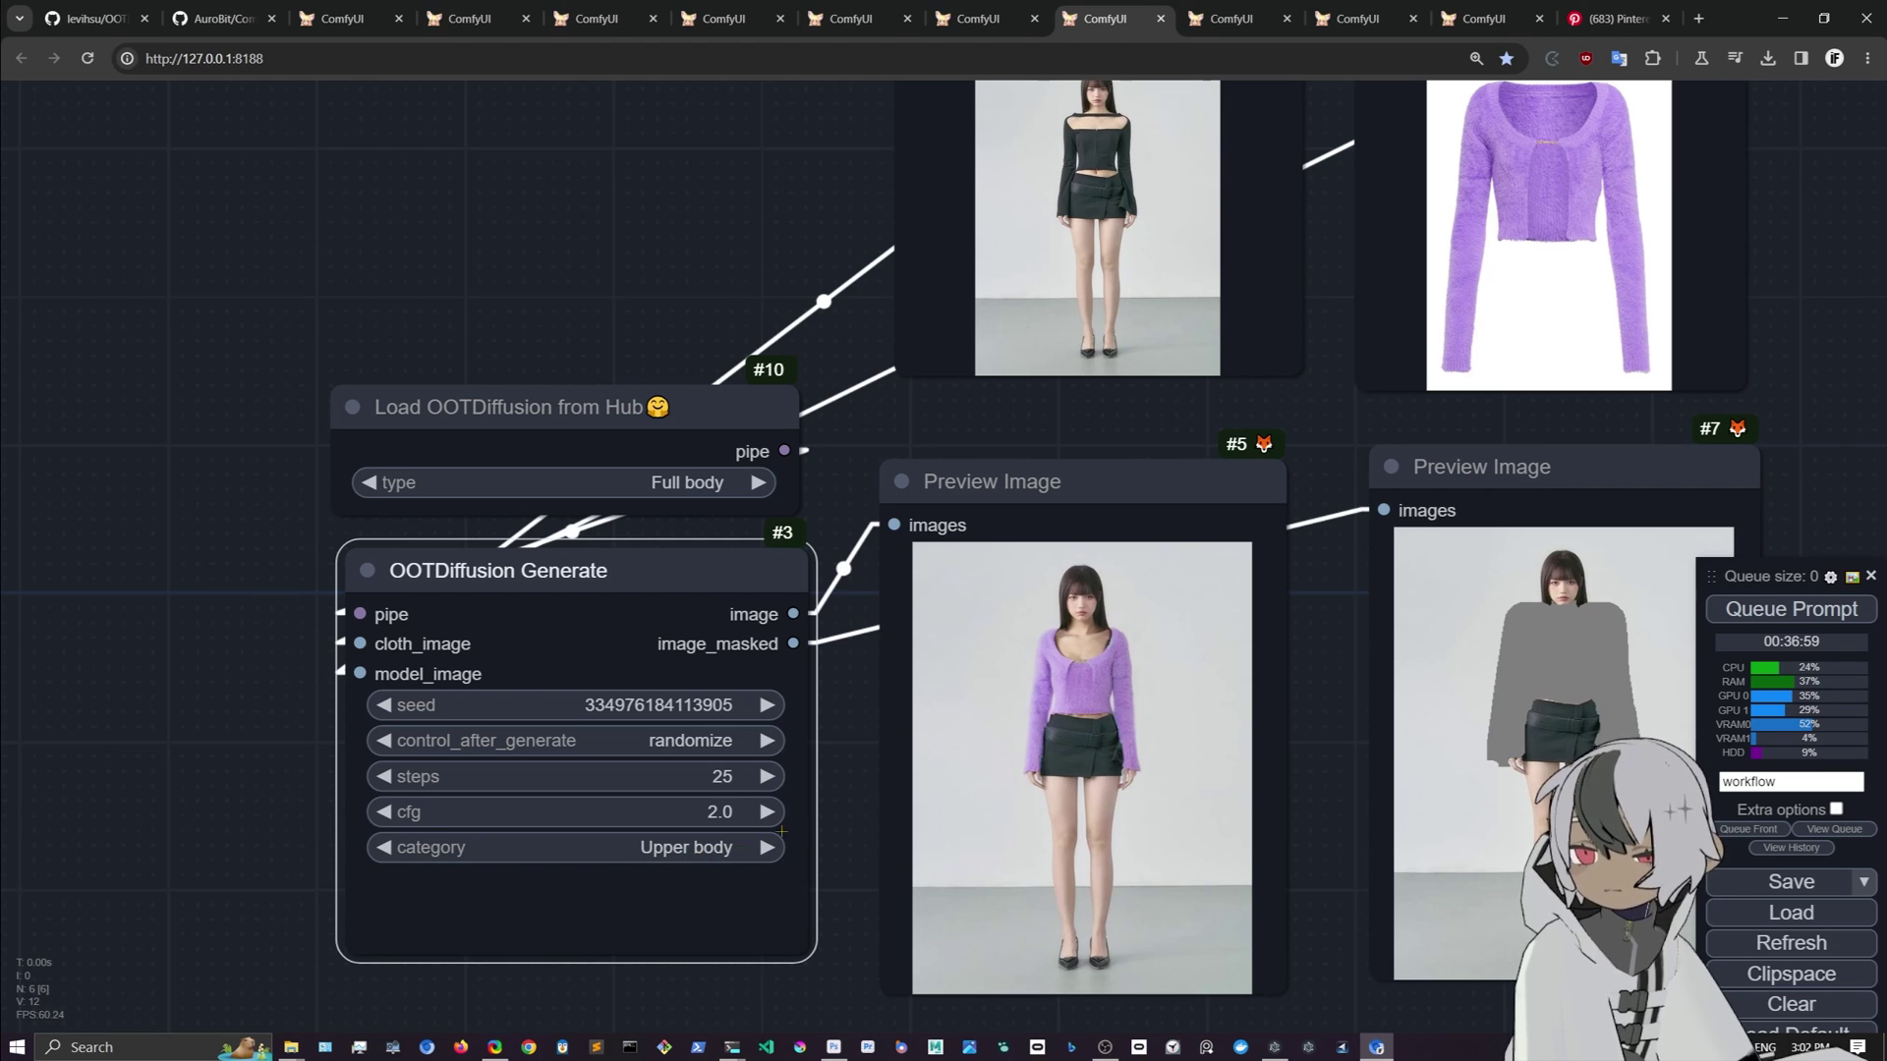
{"action": "left_click_drag", "start_coordinate": [857, 821], "coordinate": [661, 809]}
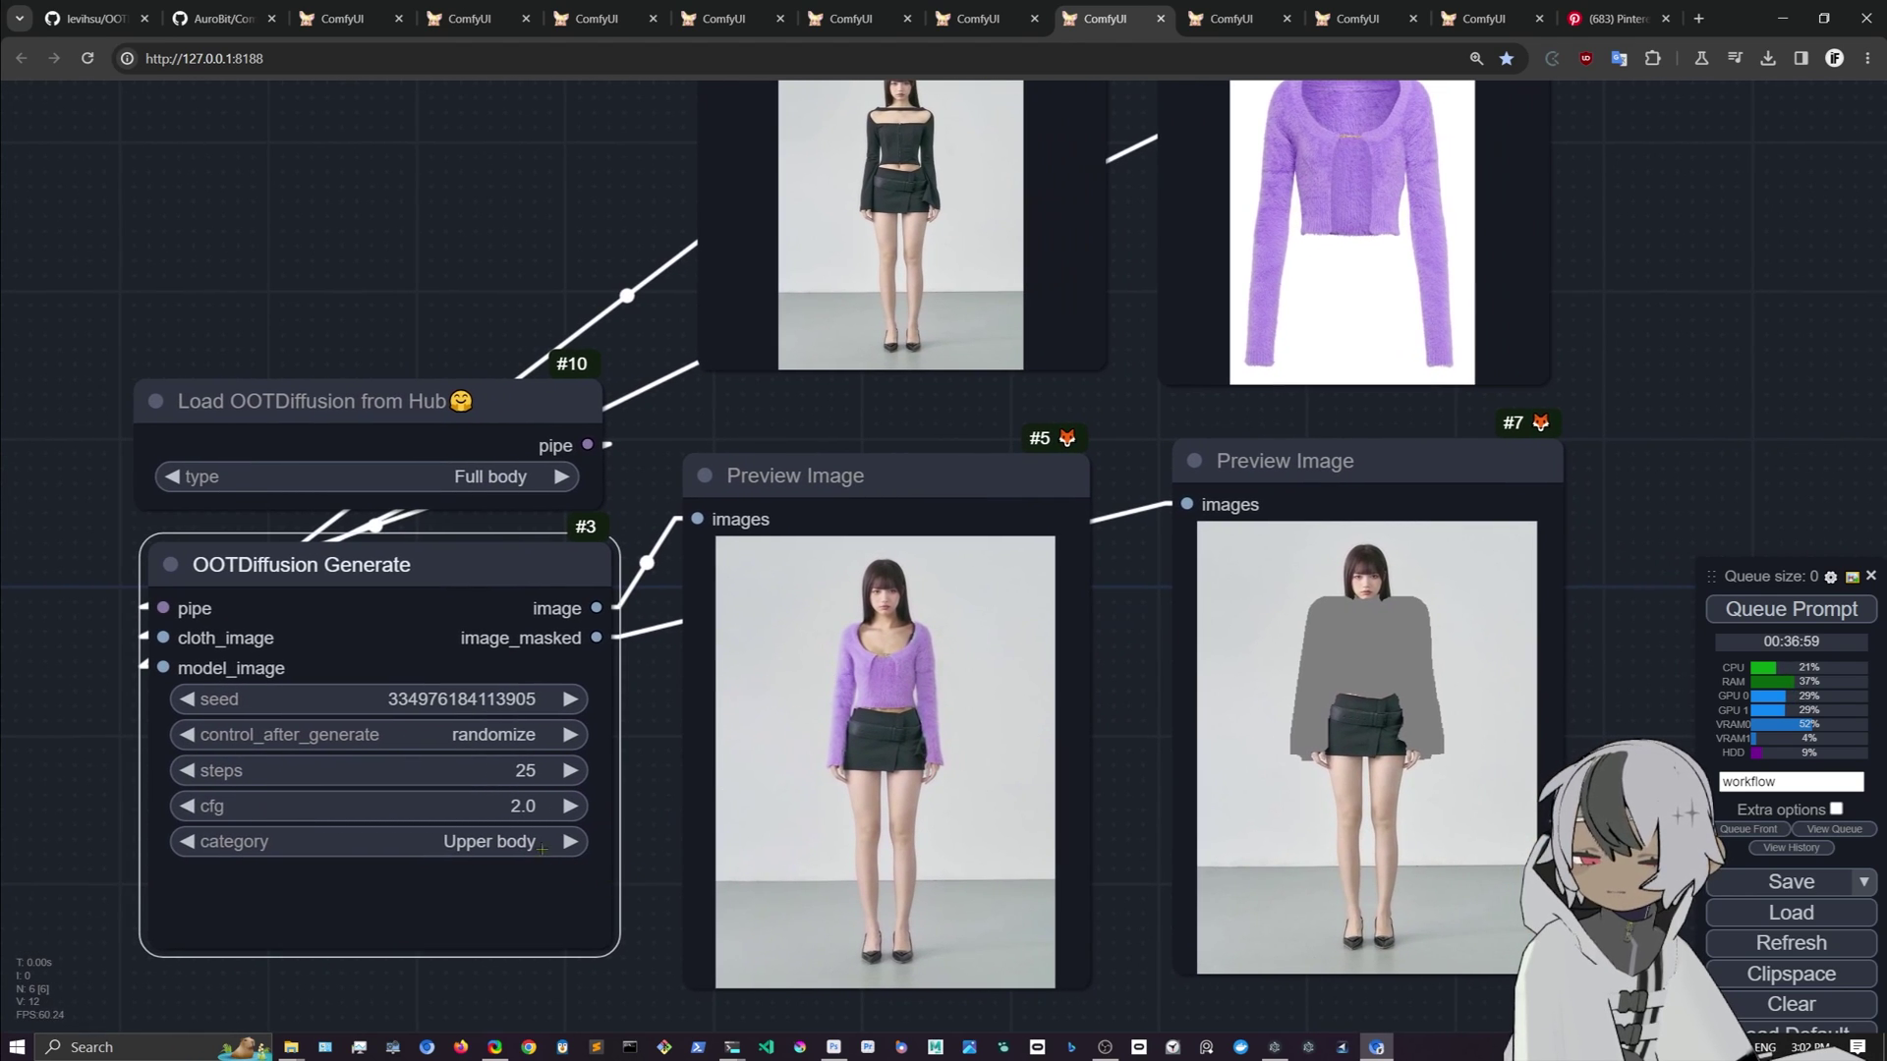
{"action": "left_click_drag", "start_coordinate": [1200, 706], "coordinate": [985, 683]}
{"action": "scroll", "coordinate": [707, 741], "scroll_direction": "up", "scroll_amount": 1}
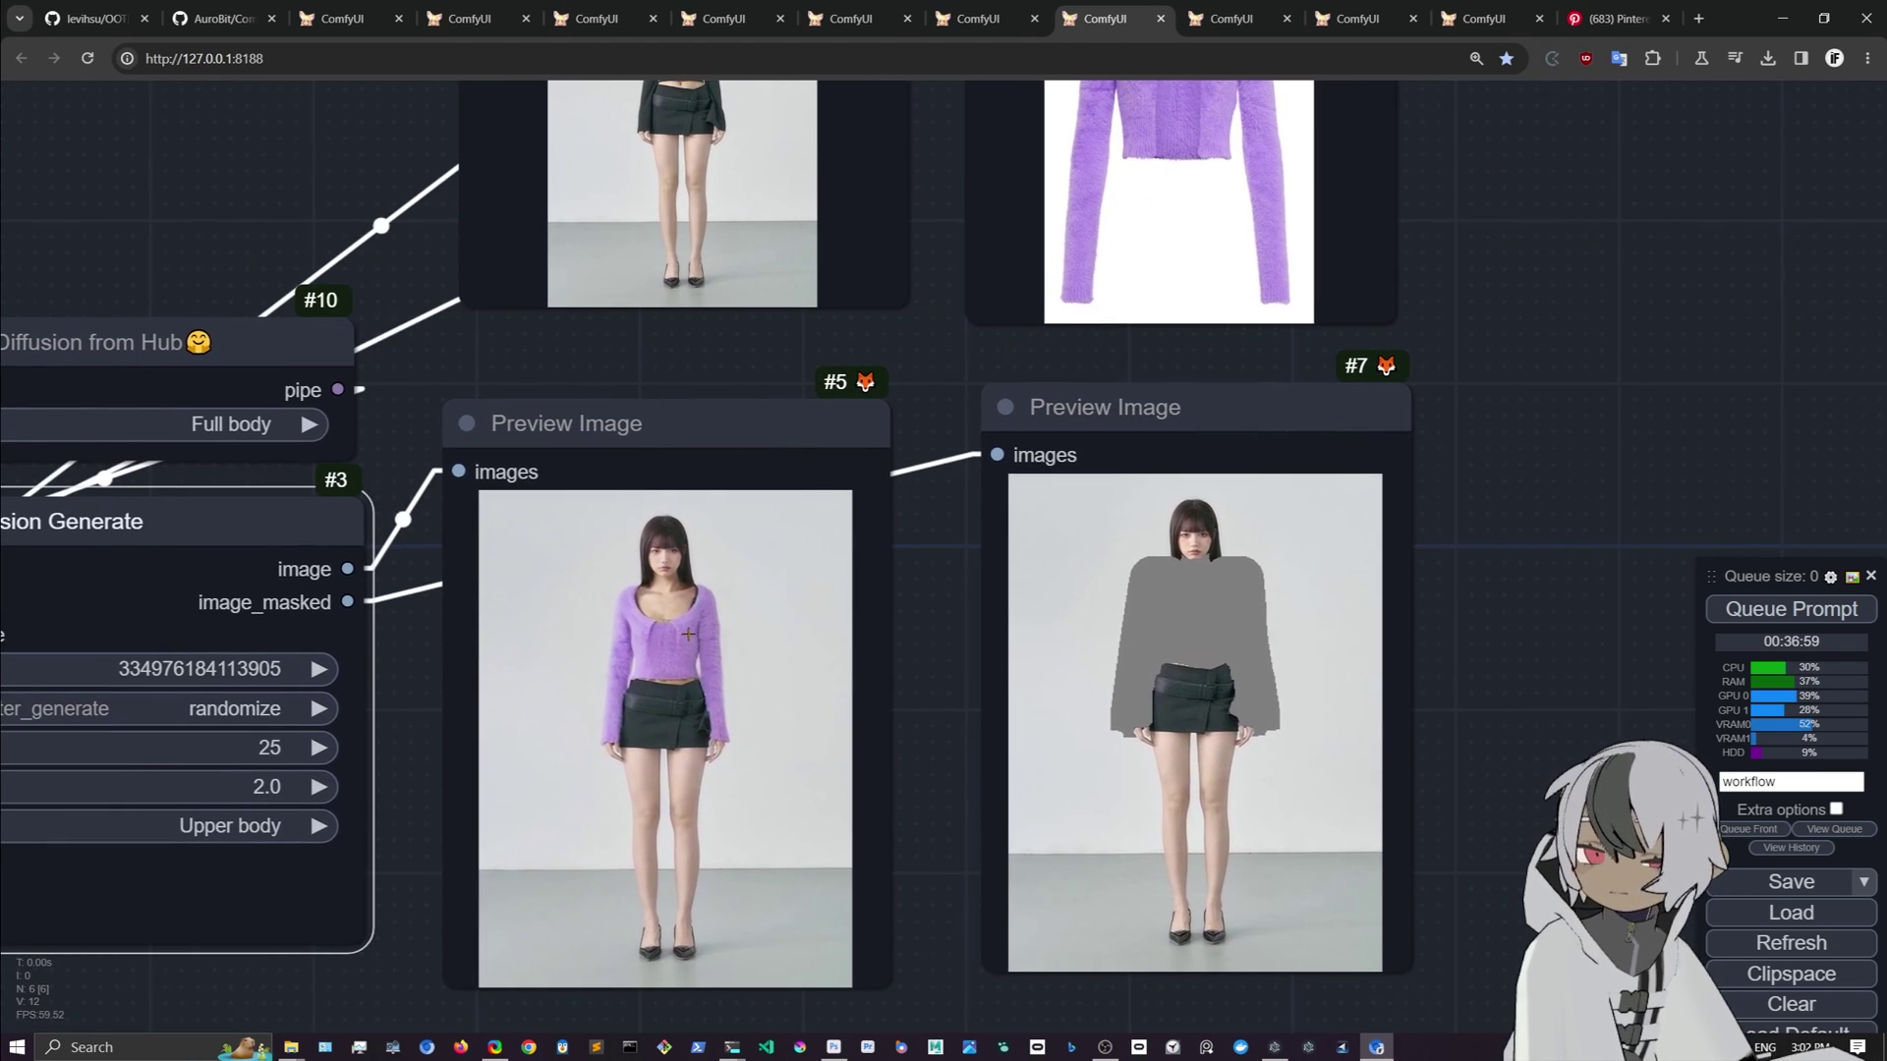
Step: Open the striped-sweater workflow (41.png, 28.png) and bring its loader, Generate and preview nodes into view
{"action": "left_click", "coordinate": [1231, 19]}
{"action": "scroll", "coordinate": [1012, 383], "scroll_direction": "up", "scroll_amount": 4}
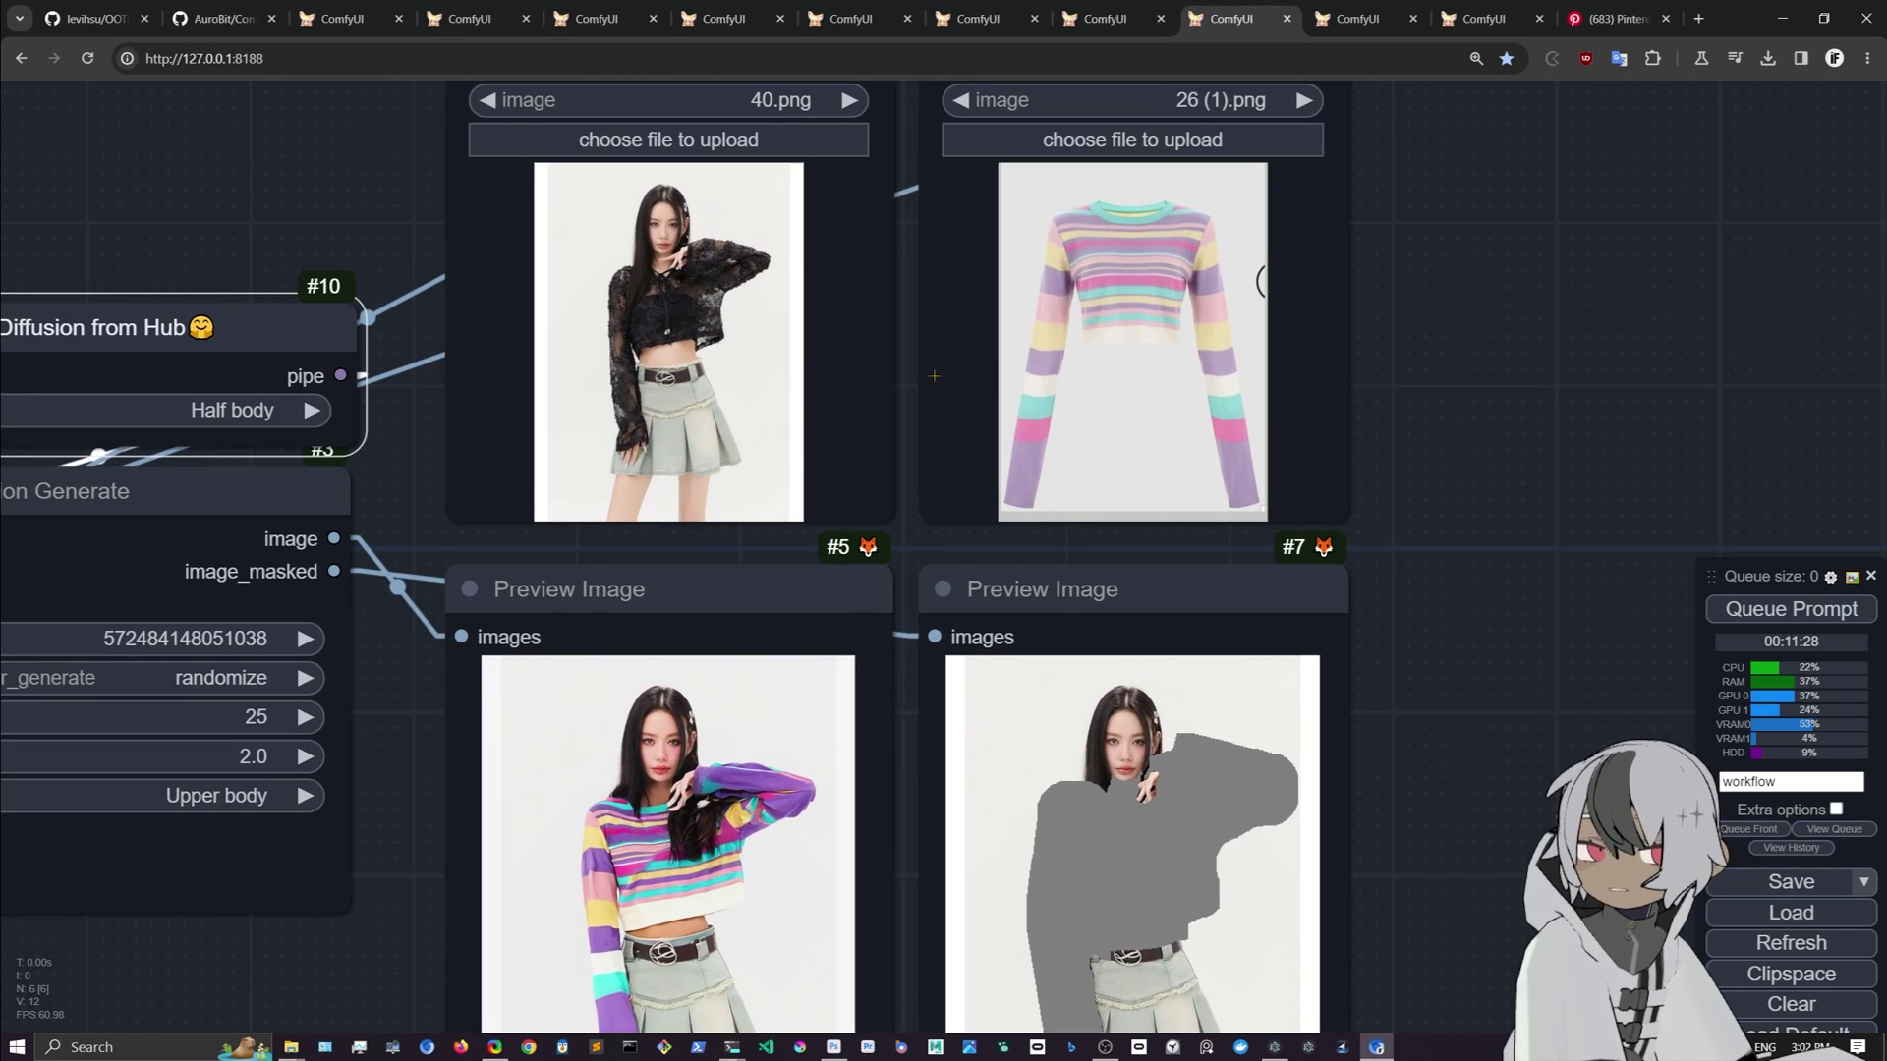
{"action": "left_click_drag", "start_coordinate": [409, 773], "coordinate": [639, 786]}
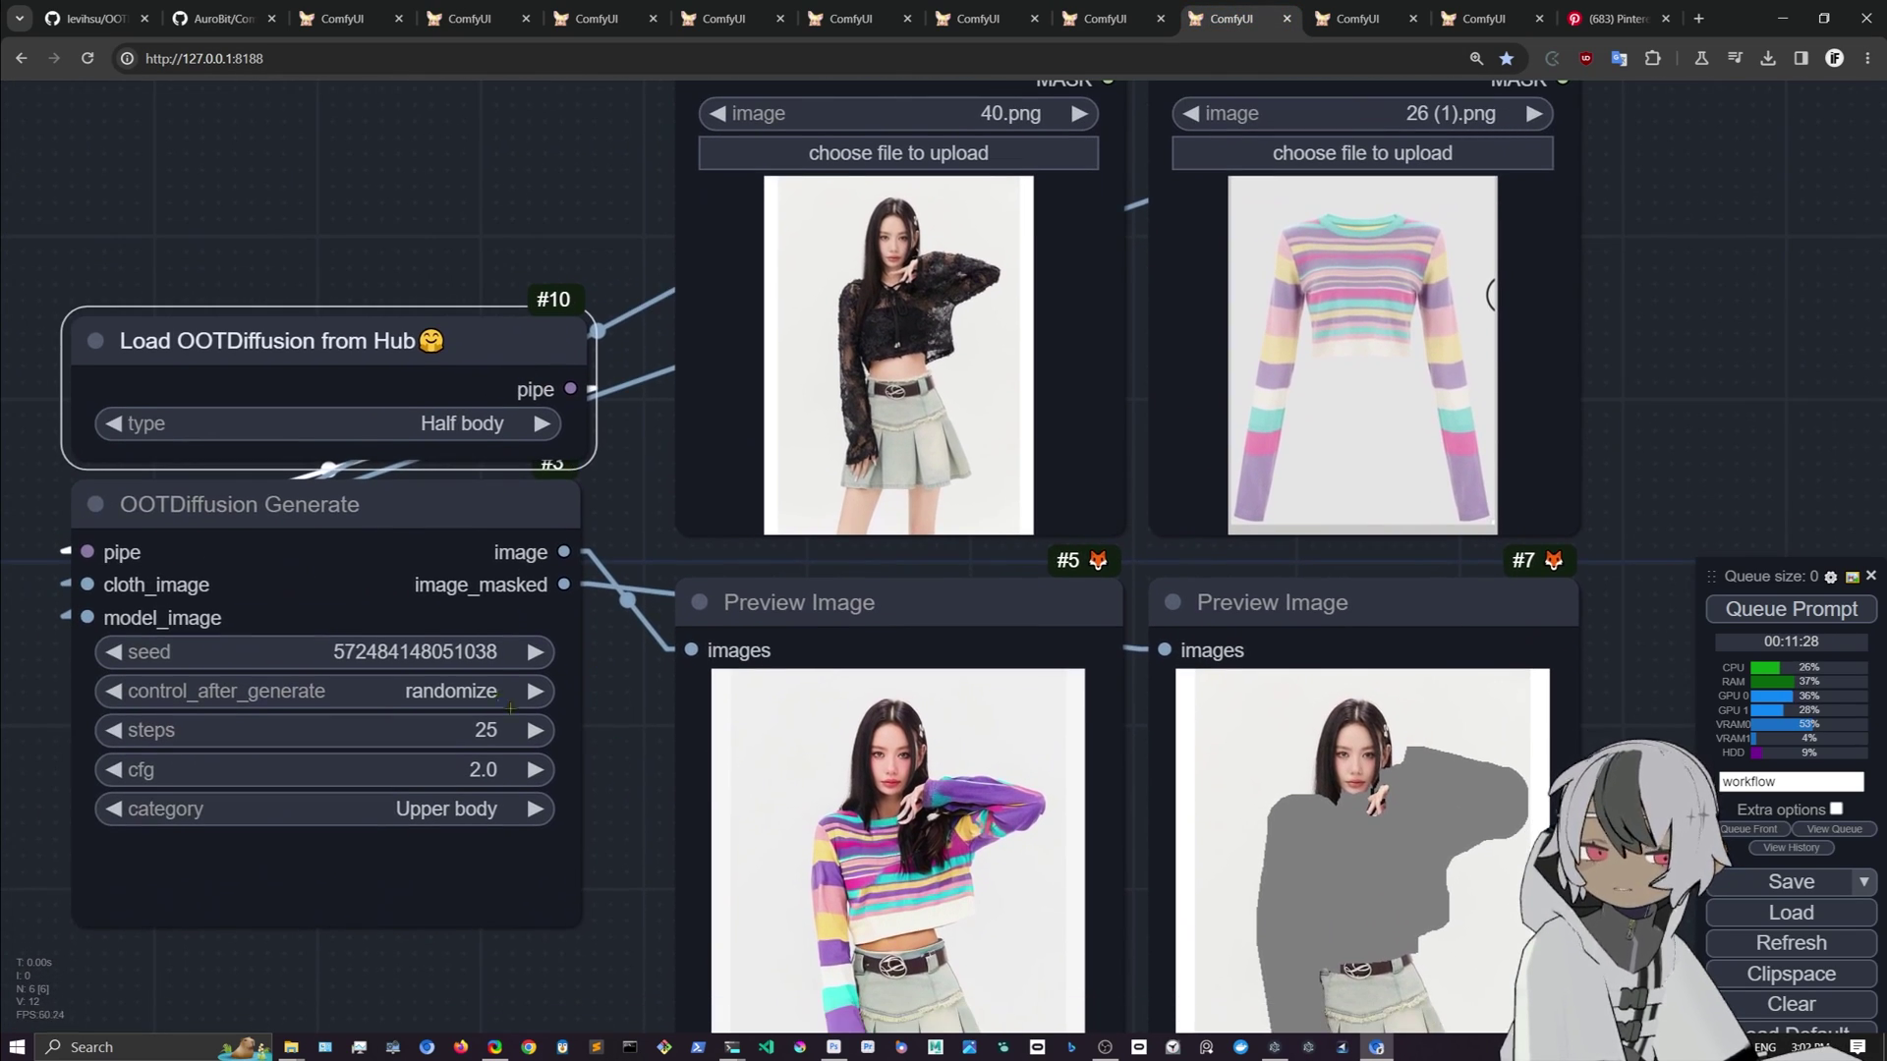
{"action": "left_click_drag", "start_coordinate": [1038, 747], "coordinate": [1049, 602]}
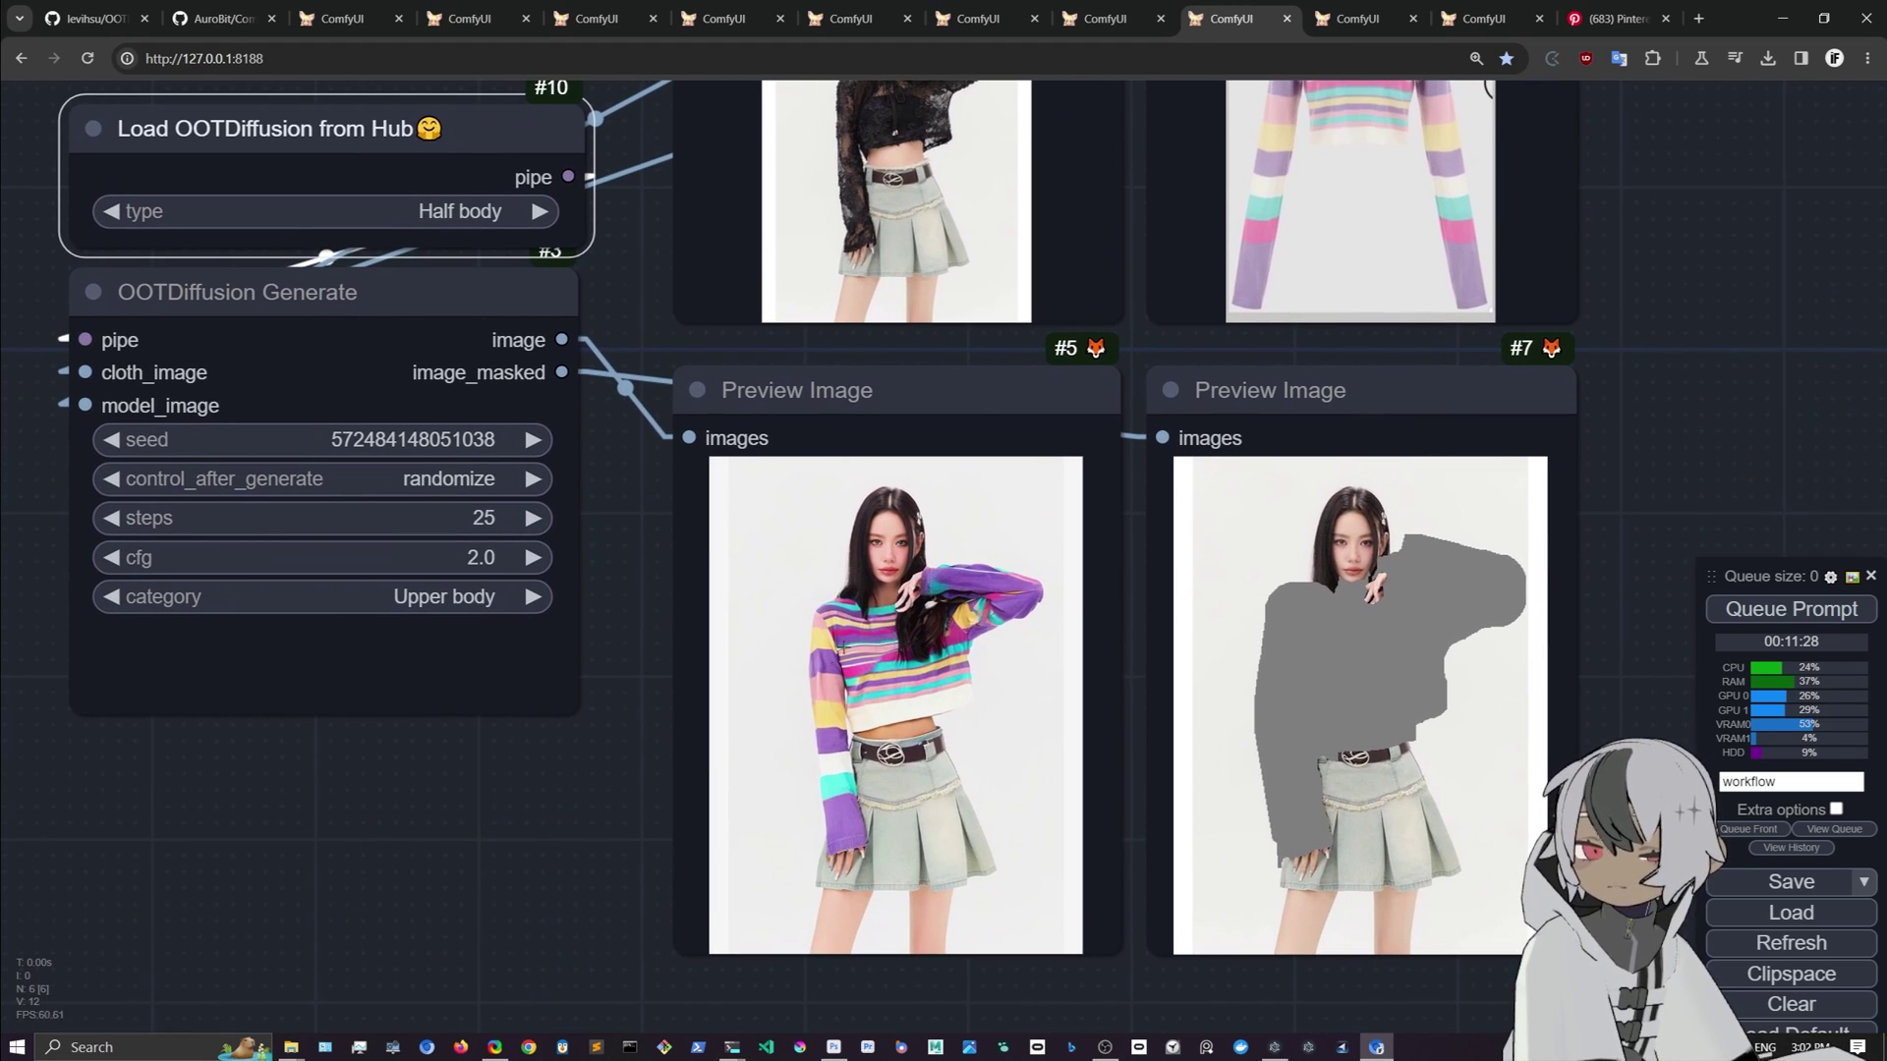
{"action": "scroll", "coordinate": [885, 629], "scroll_direction": "up", "scroll_amount": 2}
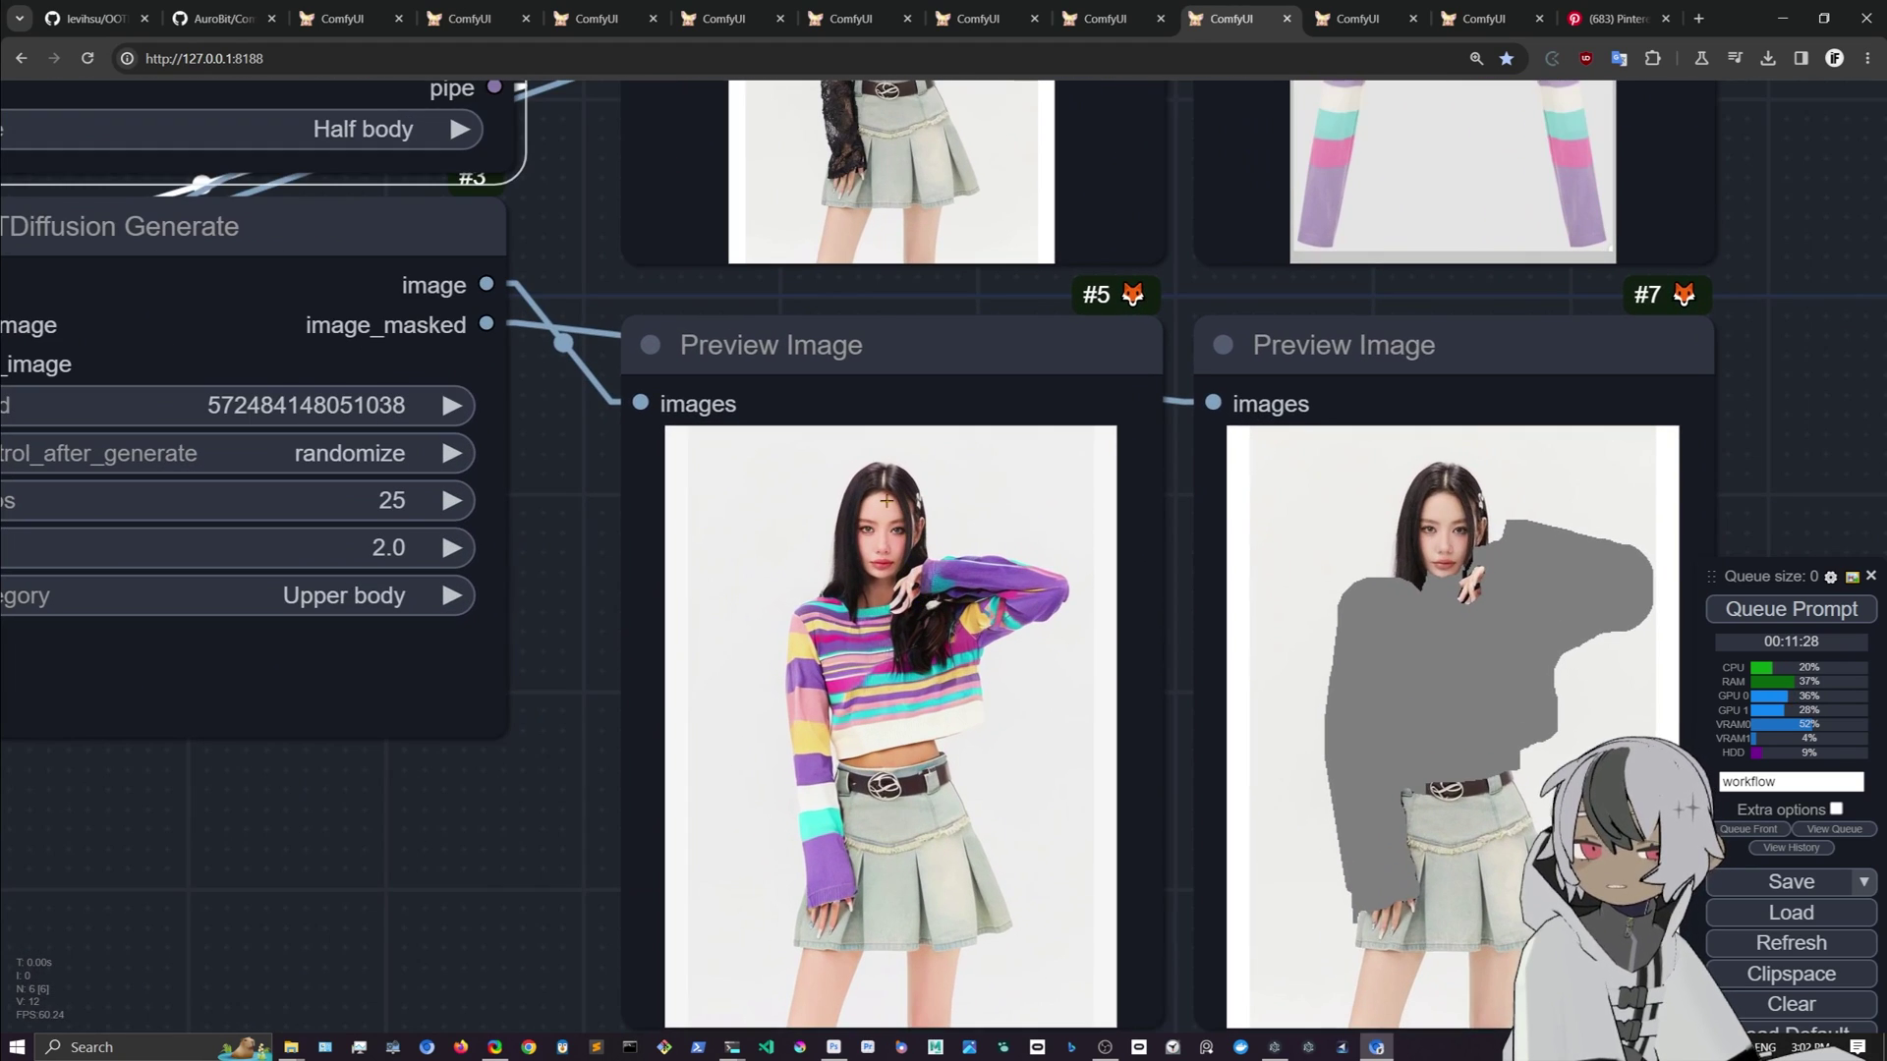
Step: Zoom in on the still-empty Preview Image nodes, then back out, and move to the next striped-sweater tab
{"action": "scroll", "coordinate": [914, 585], "scroll_direction": "down", "scroll_amount": 3}
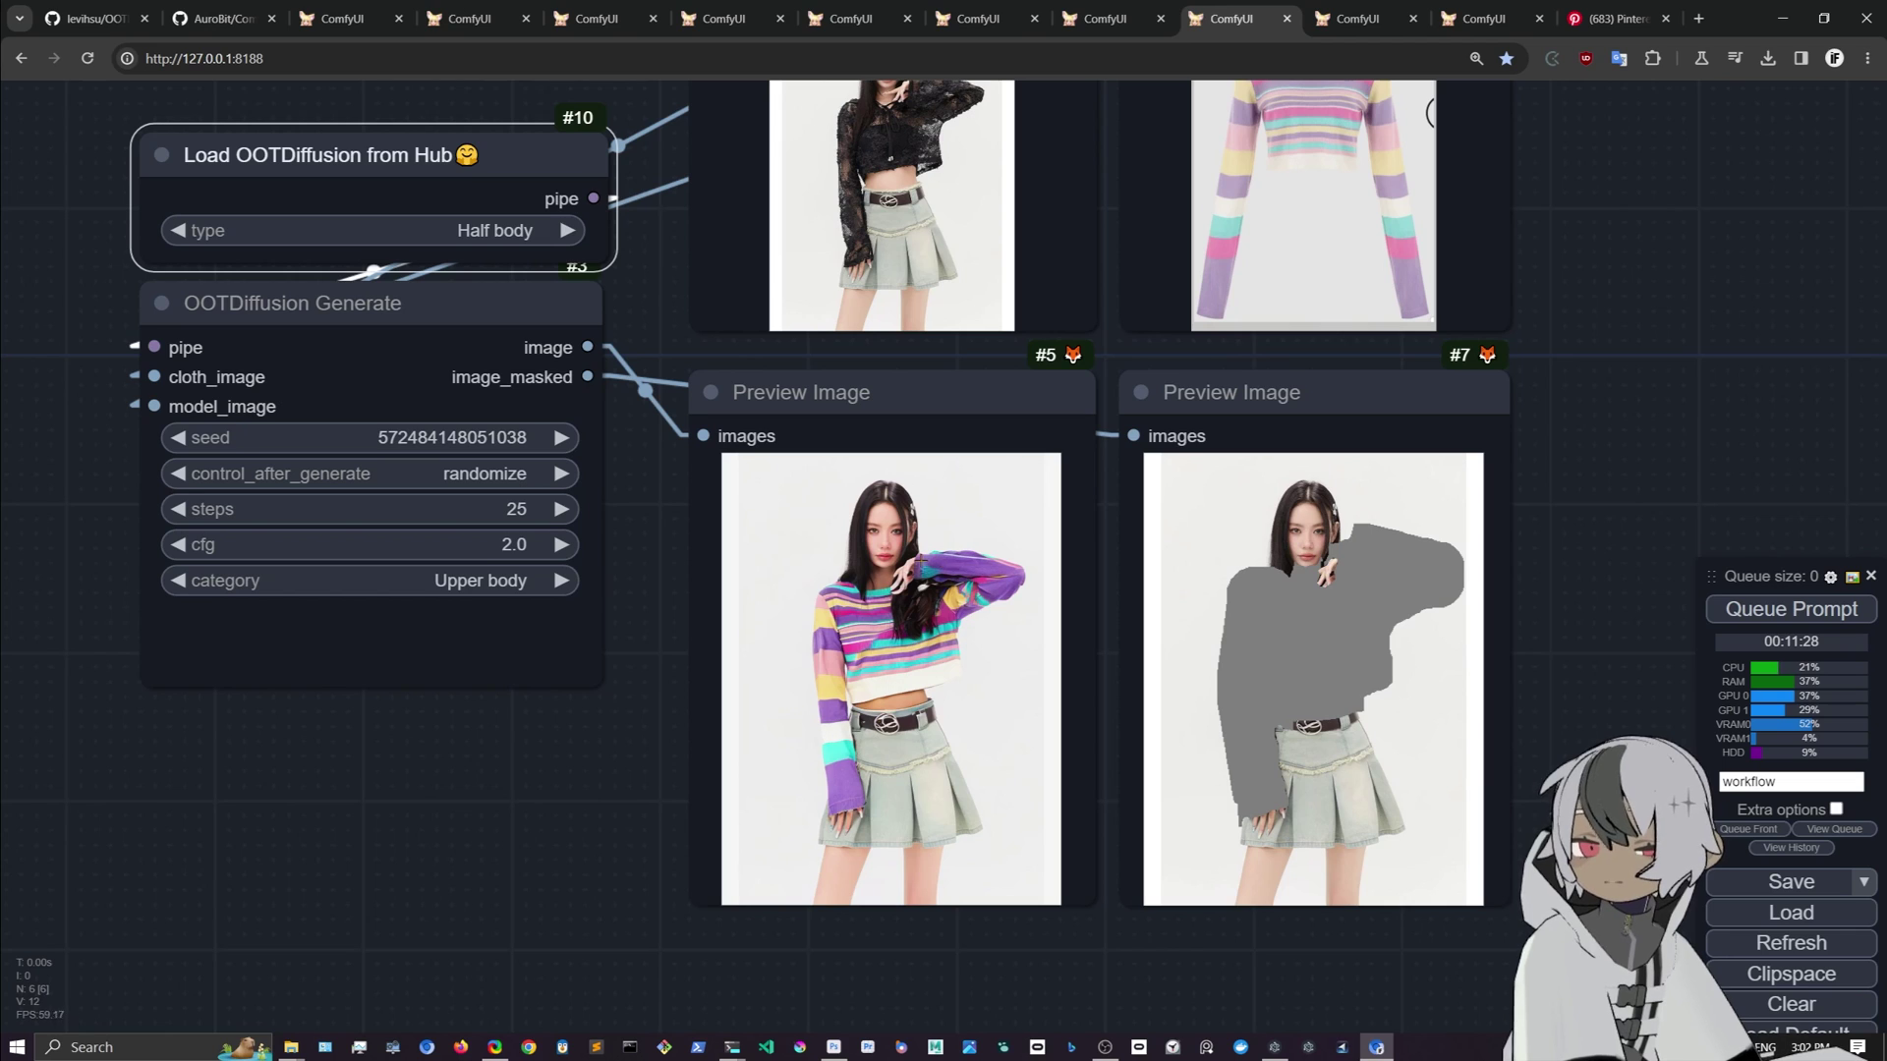
{"action": "scroll", "coordinate": [796, 723], "scroll_direction": "up", "scroll_amount": 10}
{"action": "scroll", "coordinate": [861, 702], "scroll_direction": "up", "scroll_amount": 2}
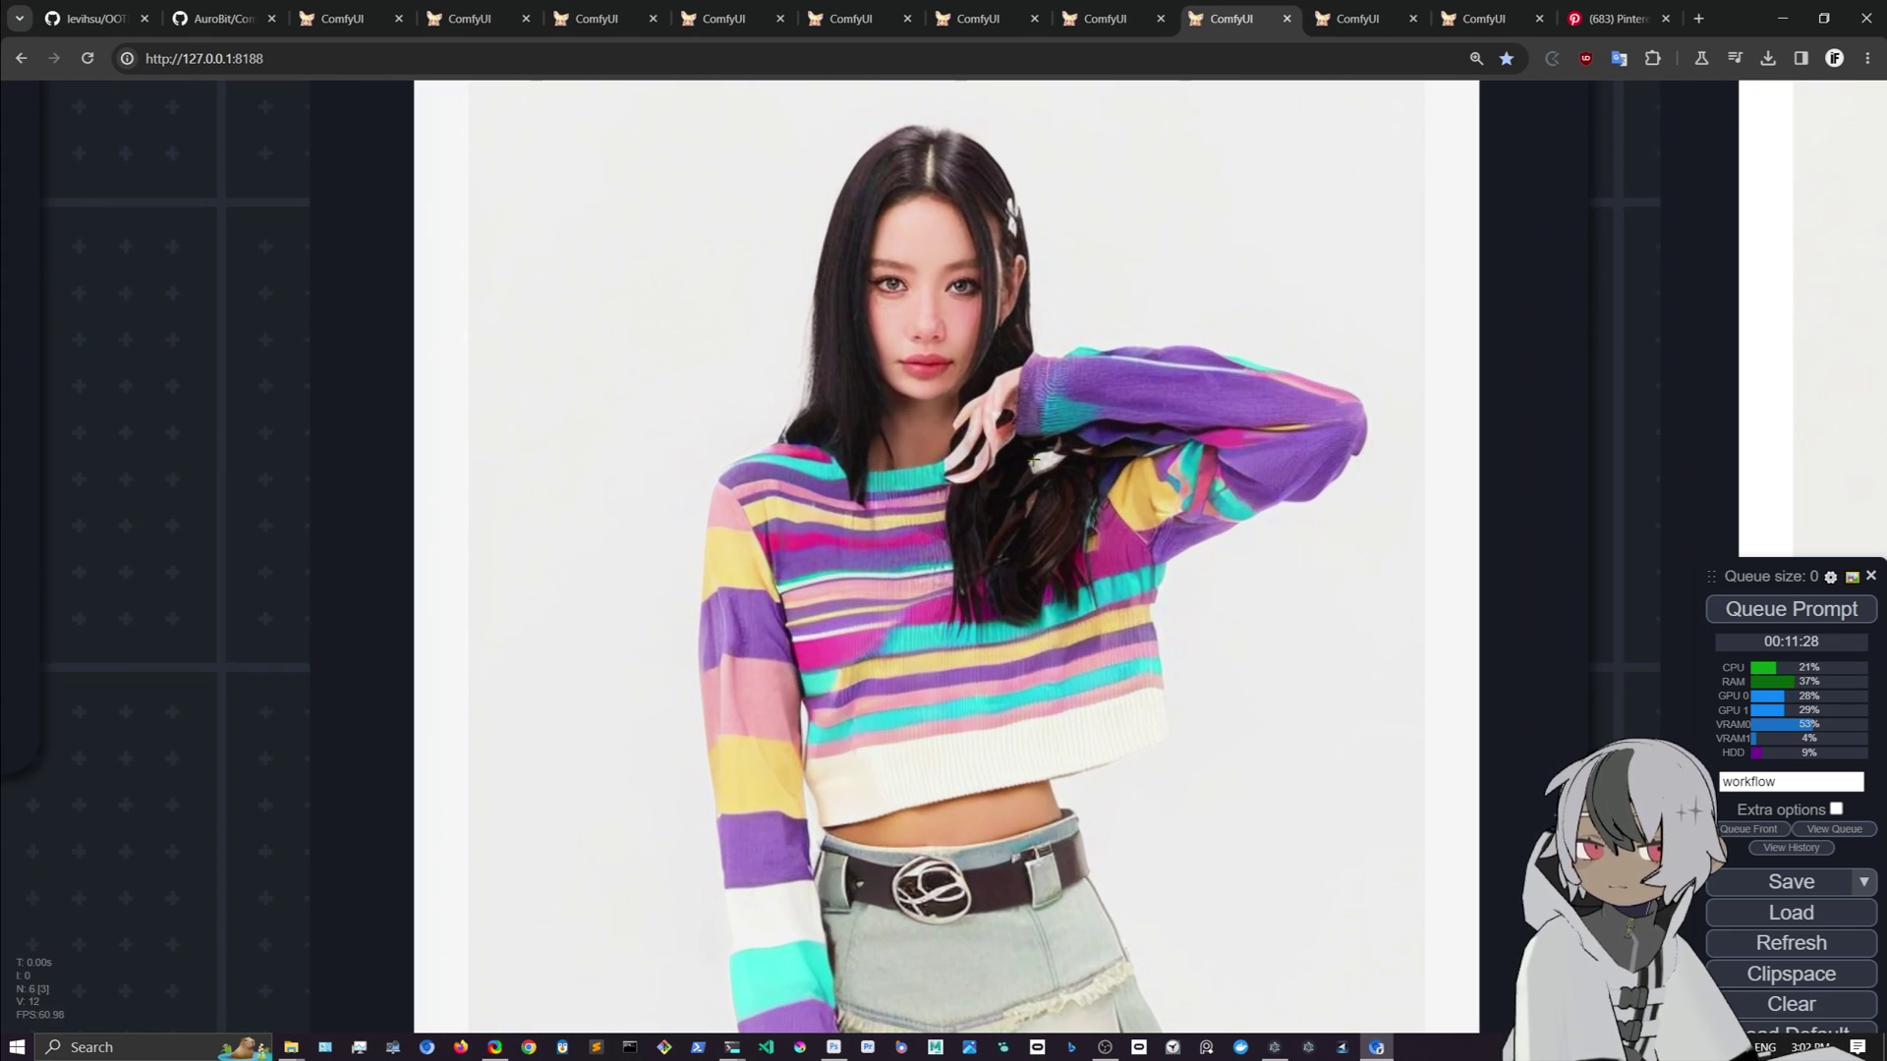
{"action": "scroll", "coordinate": [1022, 411], "scroll_direction": "down", "scroll_amount": 5}
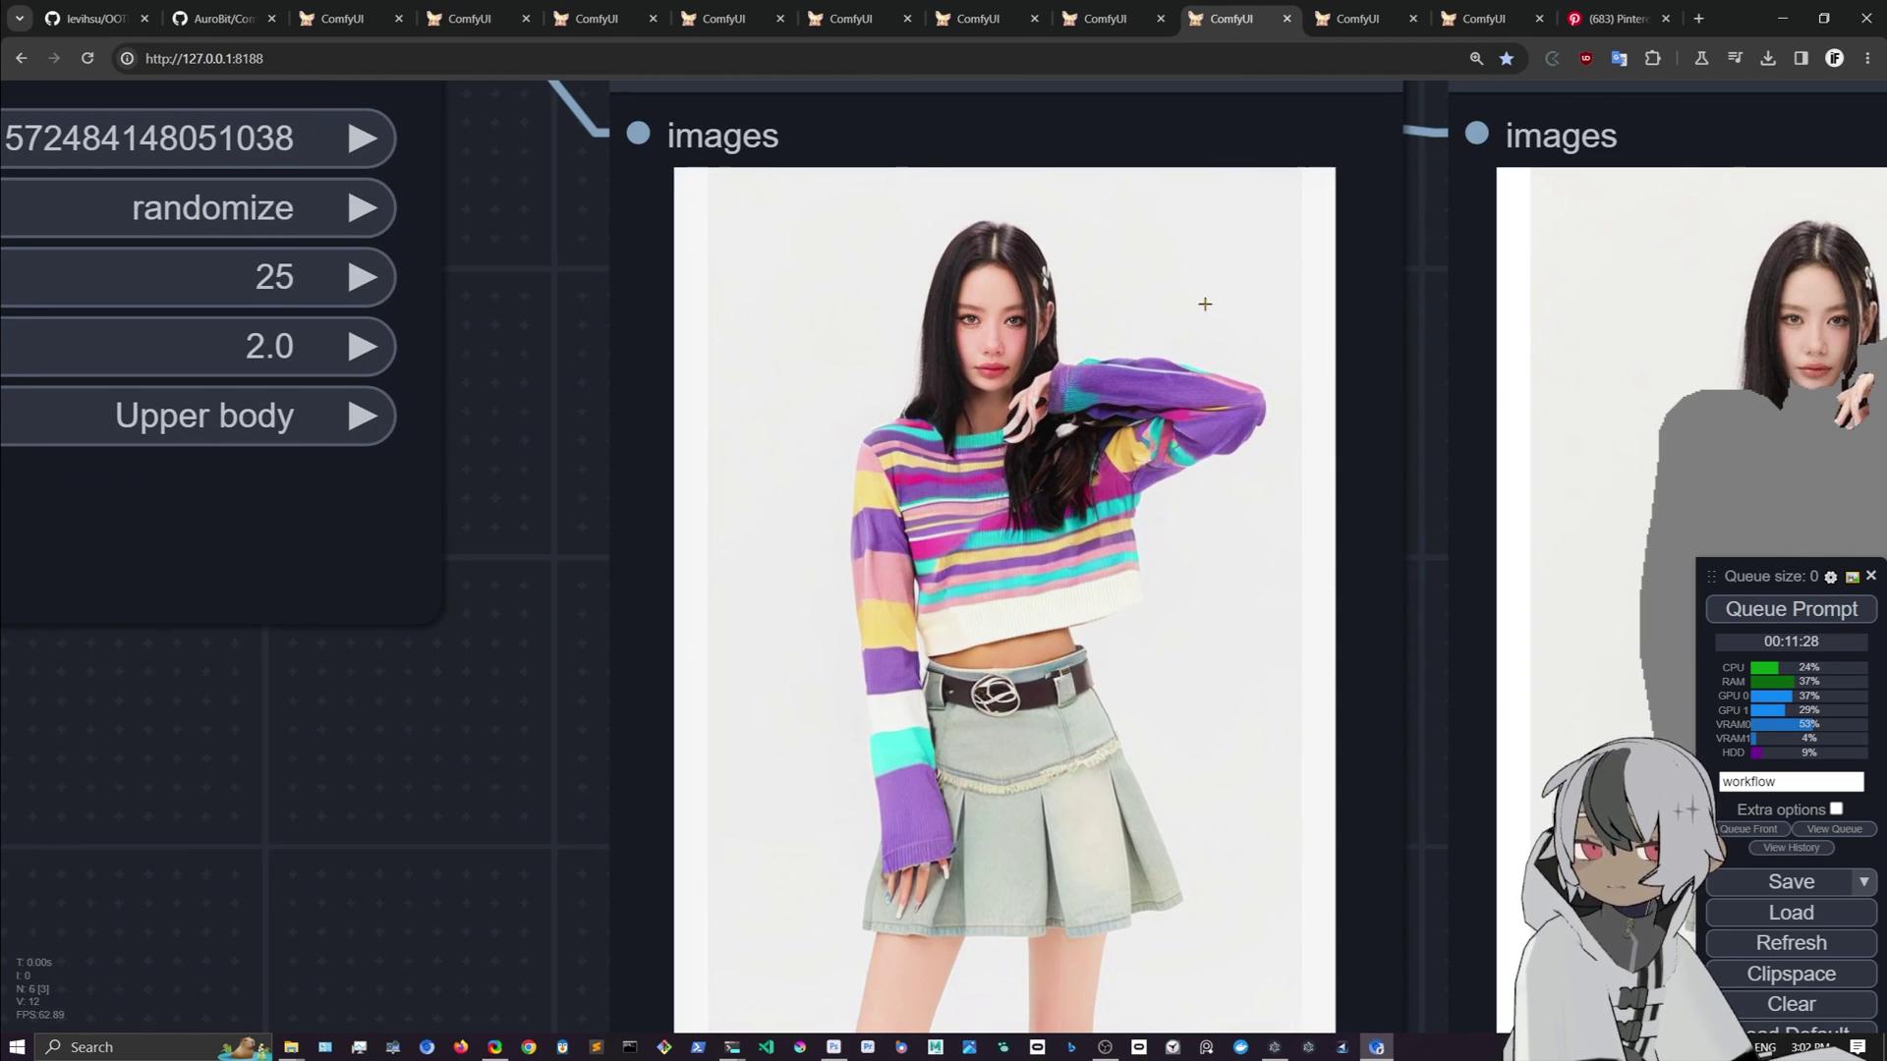
{"action": "scroll", "coordinate": [1201, 303], "scroll_direction": "down", "scroll_amount": 4}
{"action": "left_click_drag", "start_coordinate": [1255, 502], "coordinate": [584, 872]}
{"action": "scroll", "coordinate": [797, 587], "scroll_direction": "down", "scroll_amount": 3}
{"action": "left_click_drag", "start_coordinate": [798, 587], "coordinate": [903, 633]}
{"action": "left_click", "coordinate": [1356, 17]}
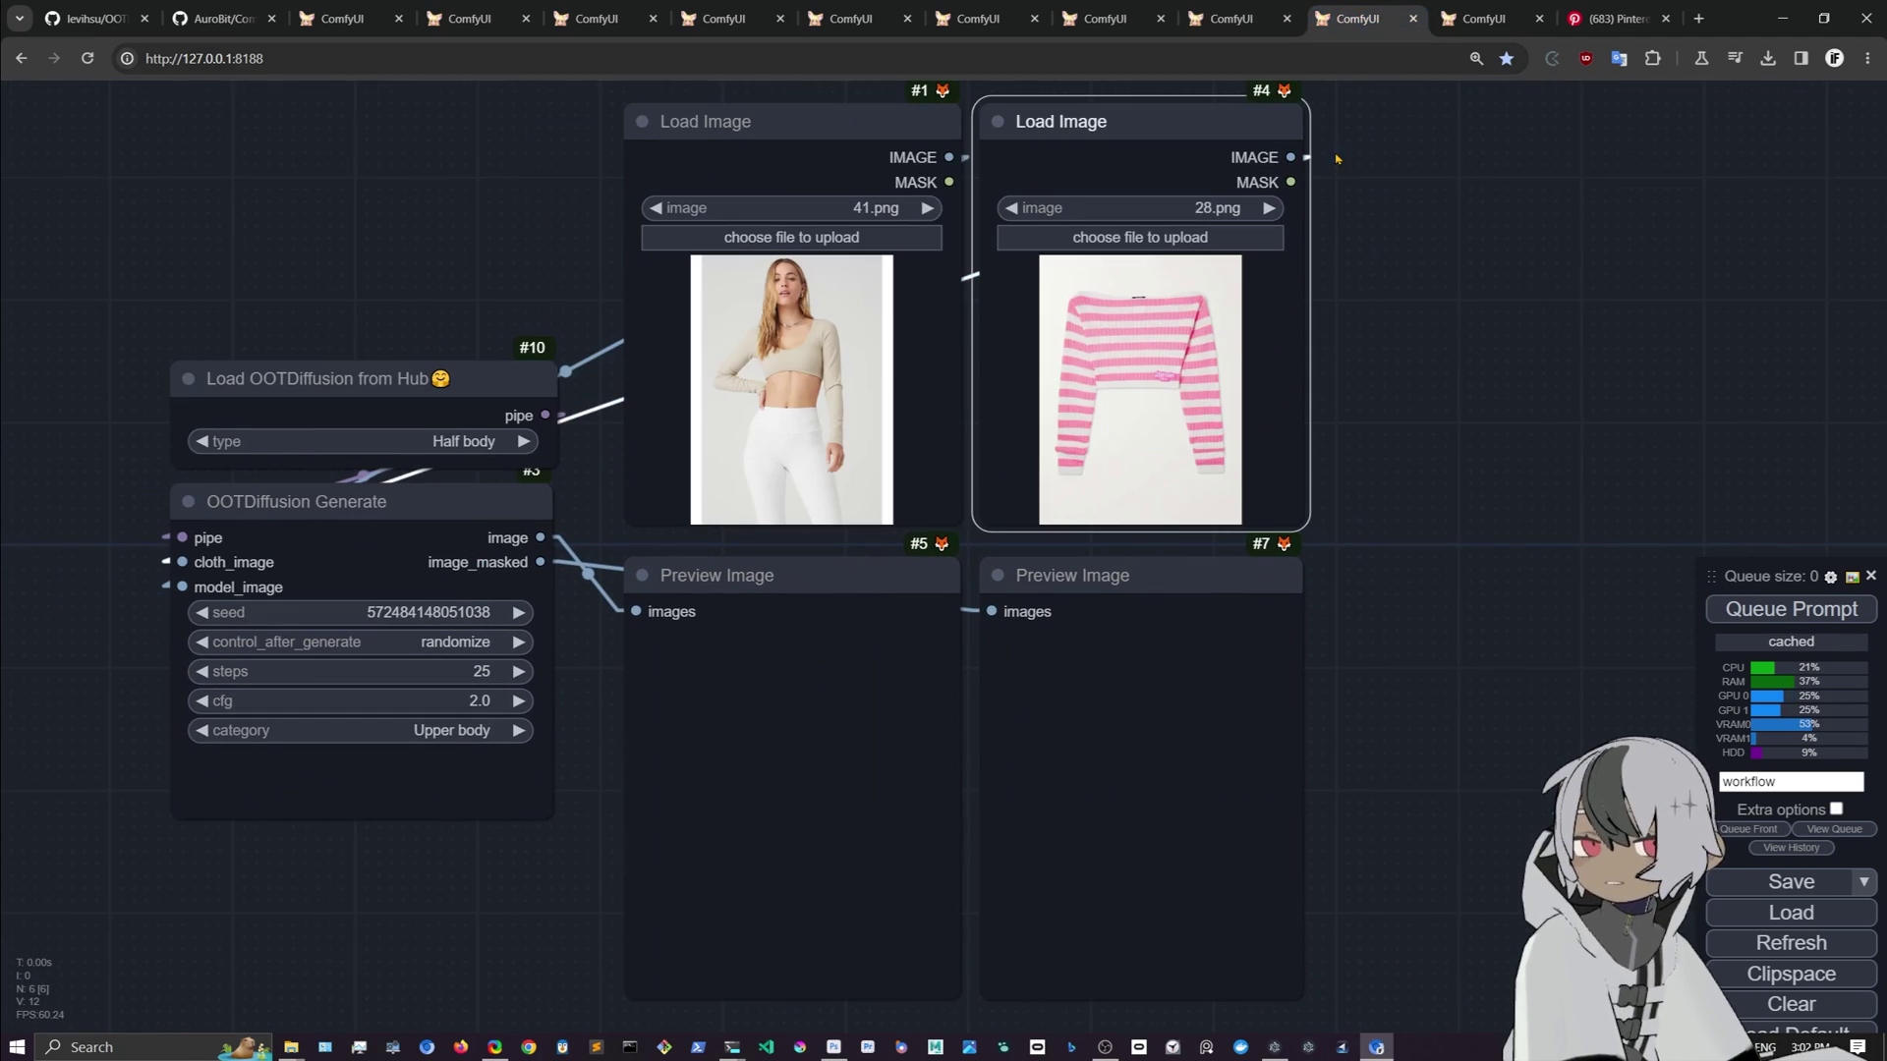
Step: Queue the striped-sweater try-on and check its generation progress in the cmd.exe console
{"action": "left_click", "coordinate": [1781, 609]}
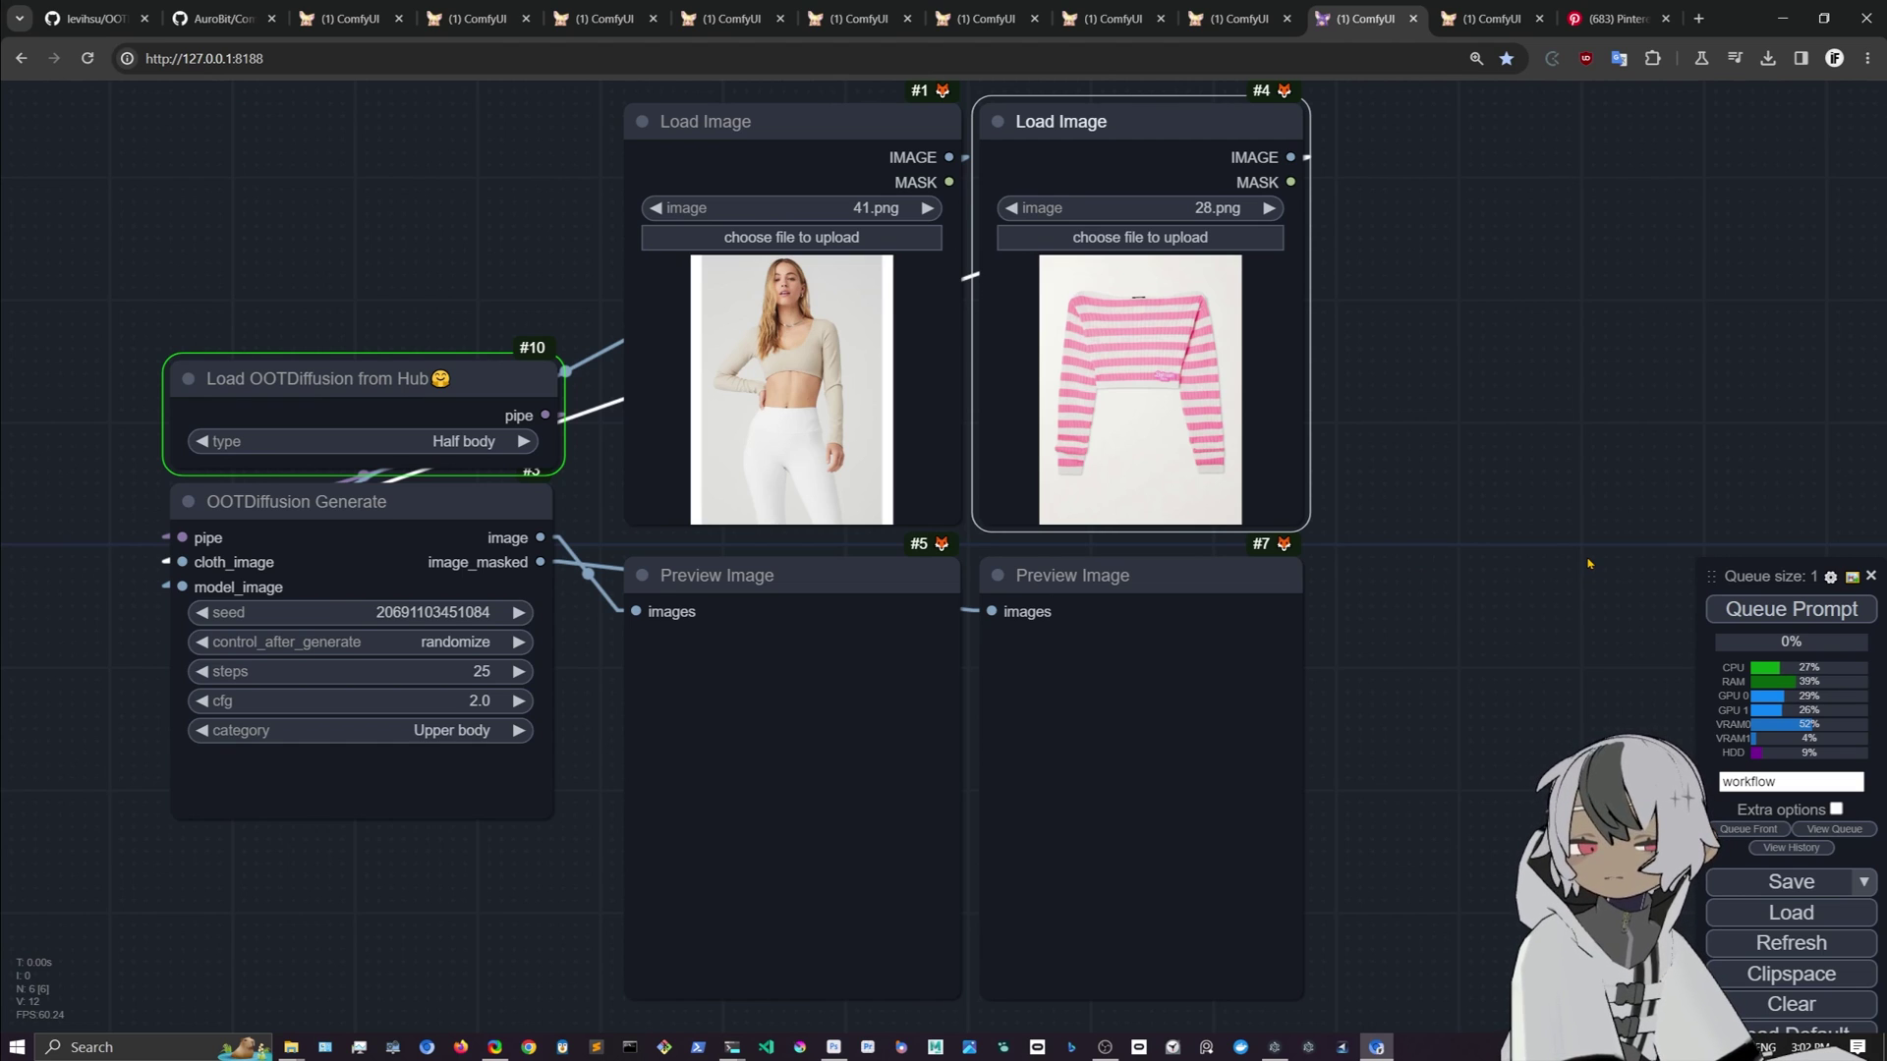
{"action": "mouse_move", "coordinate": [324, 379]}
{"action": "left_mouse_down"}
{"action": "mouse_move", "coordinate": [324, 294]}
{"action": "mouse_move", "coordinate": [324, 367]}
{"action": "left_mouse_up"}
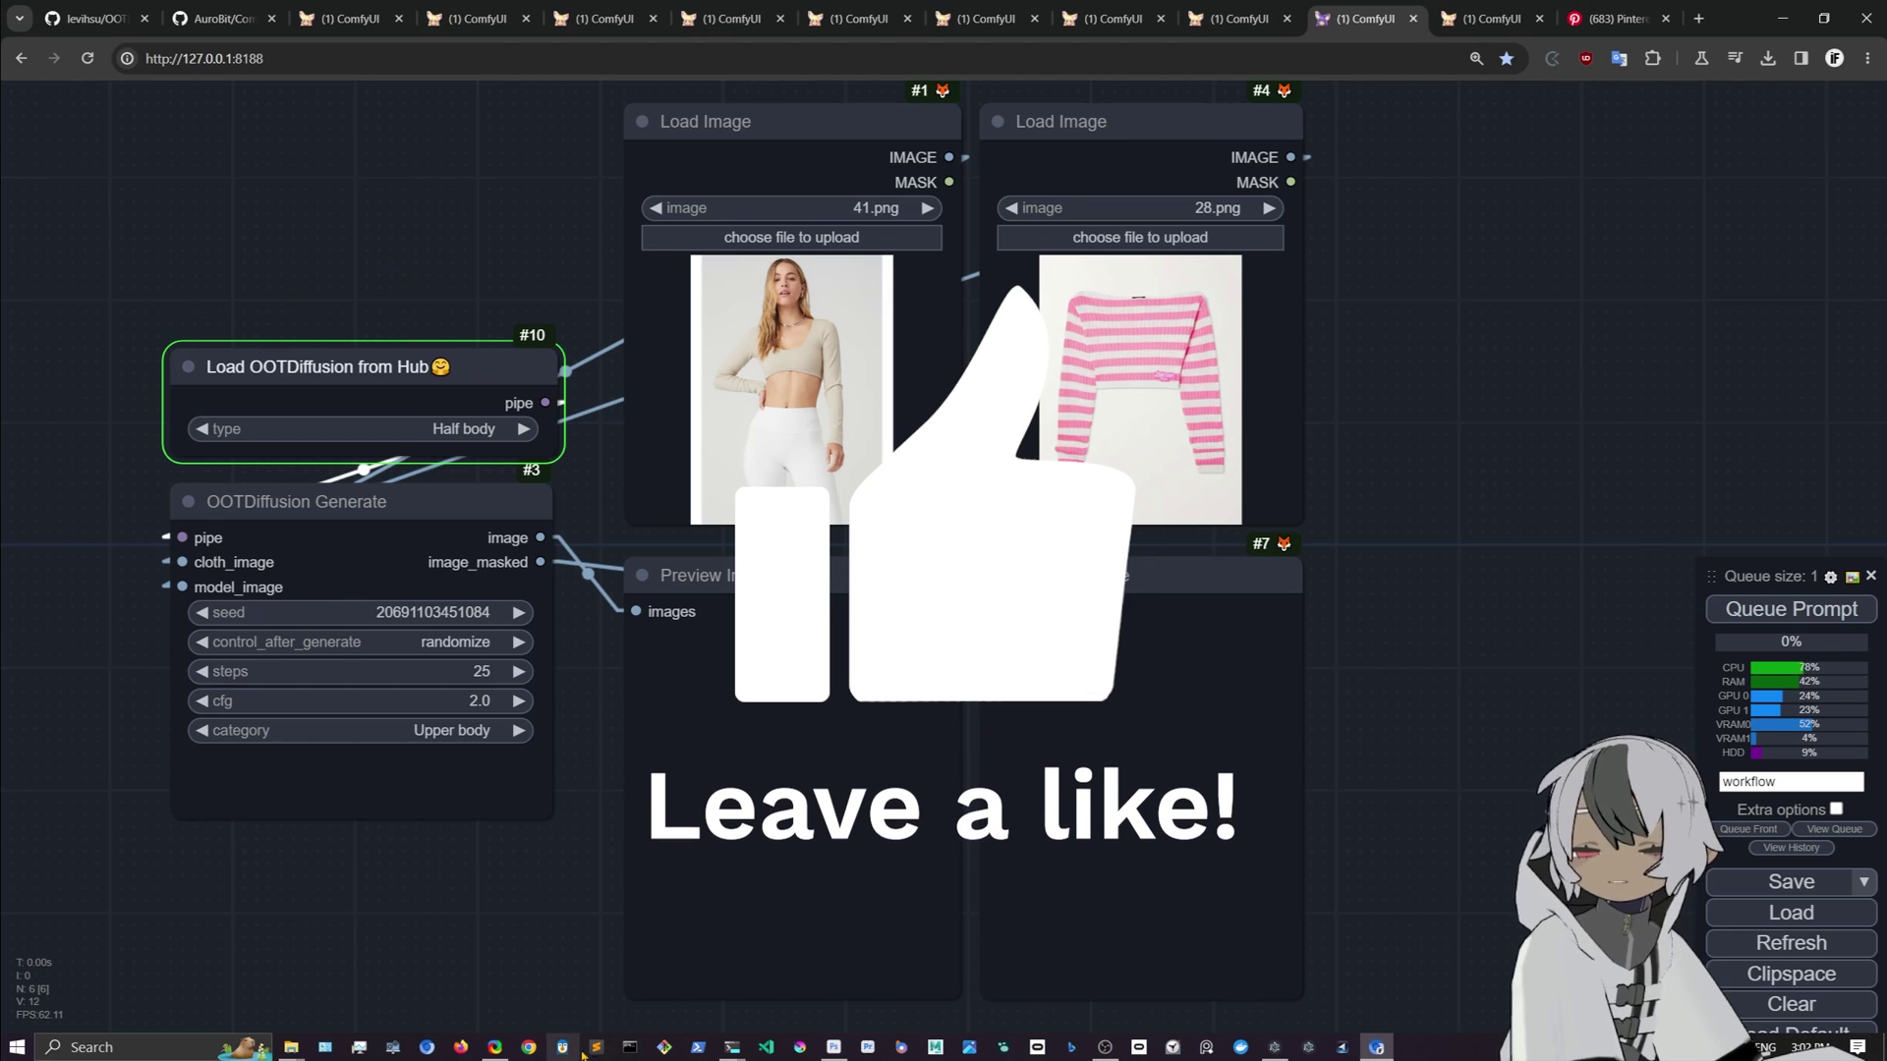
{"action": "left_click", "coordinate": [732, 1049]}
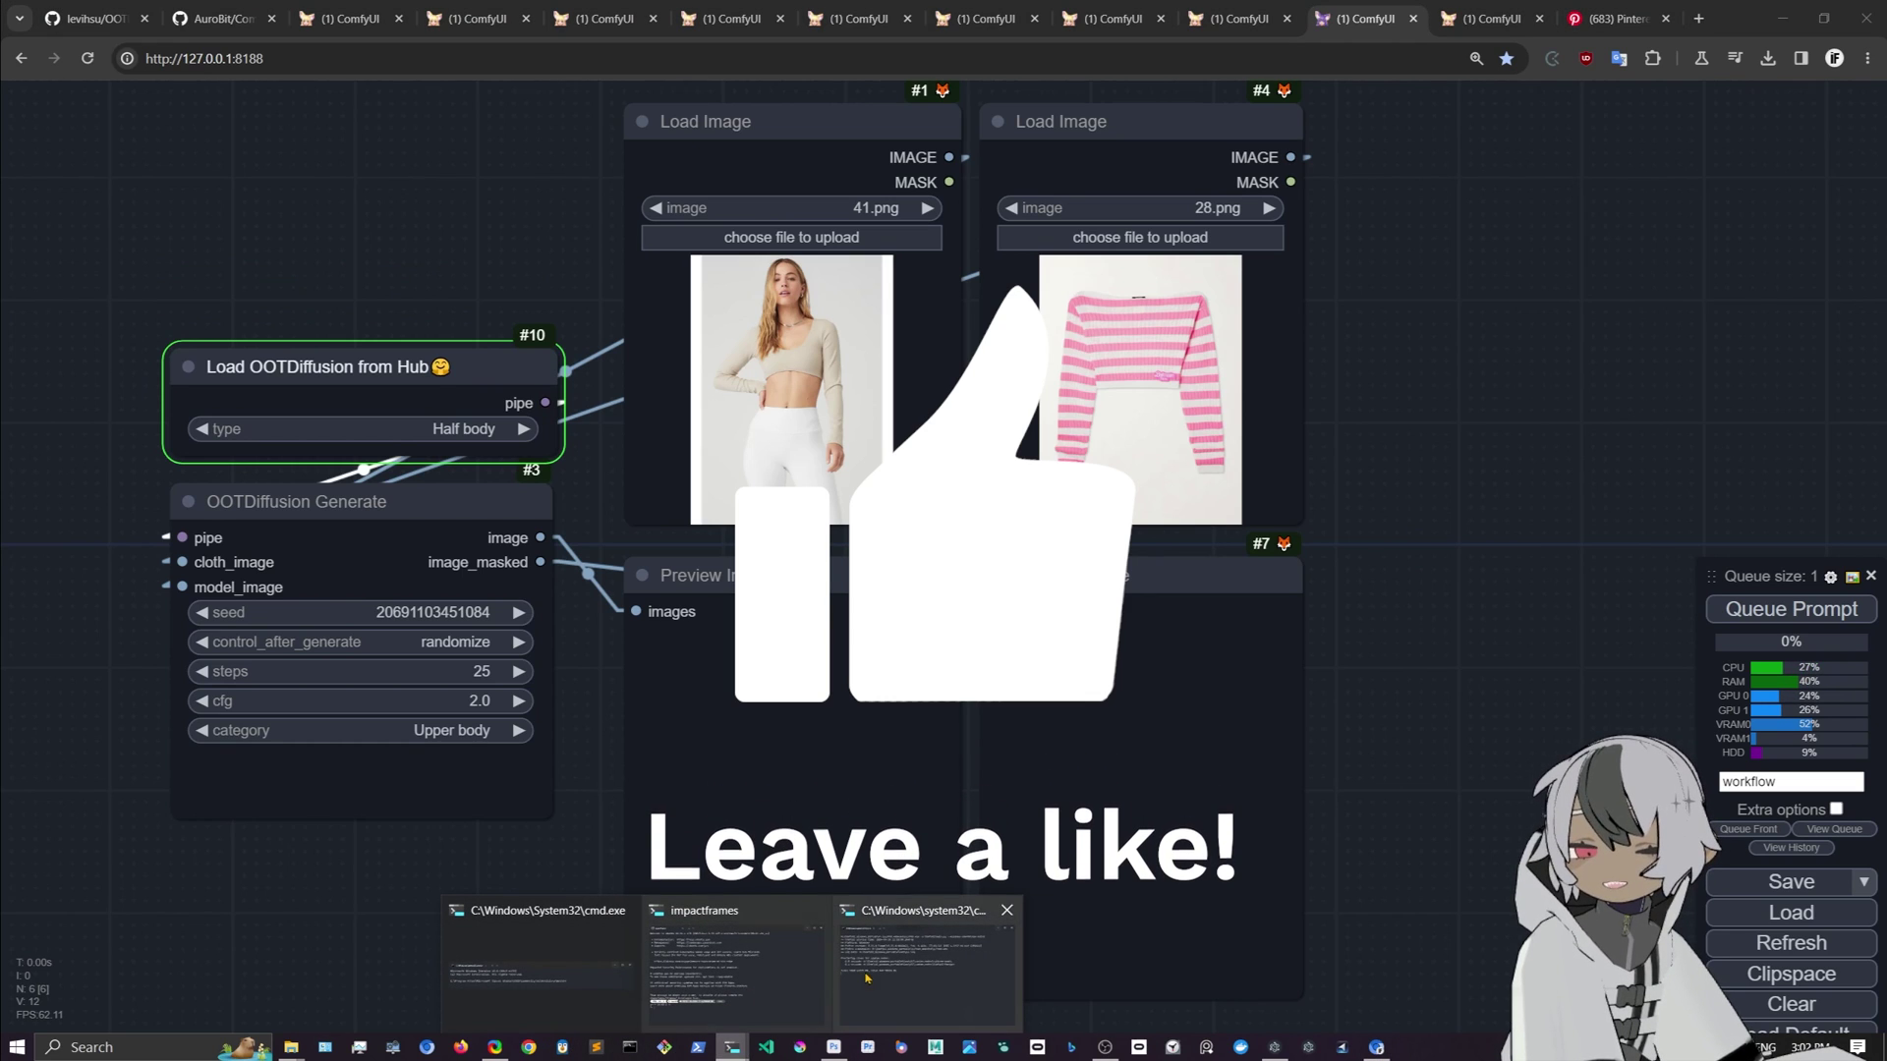
{"action": "left_click", "coordinate": [875, 1006]}
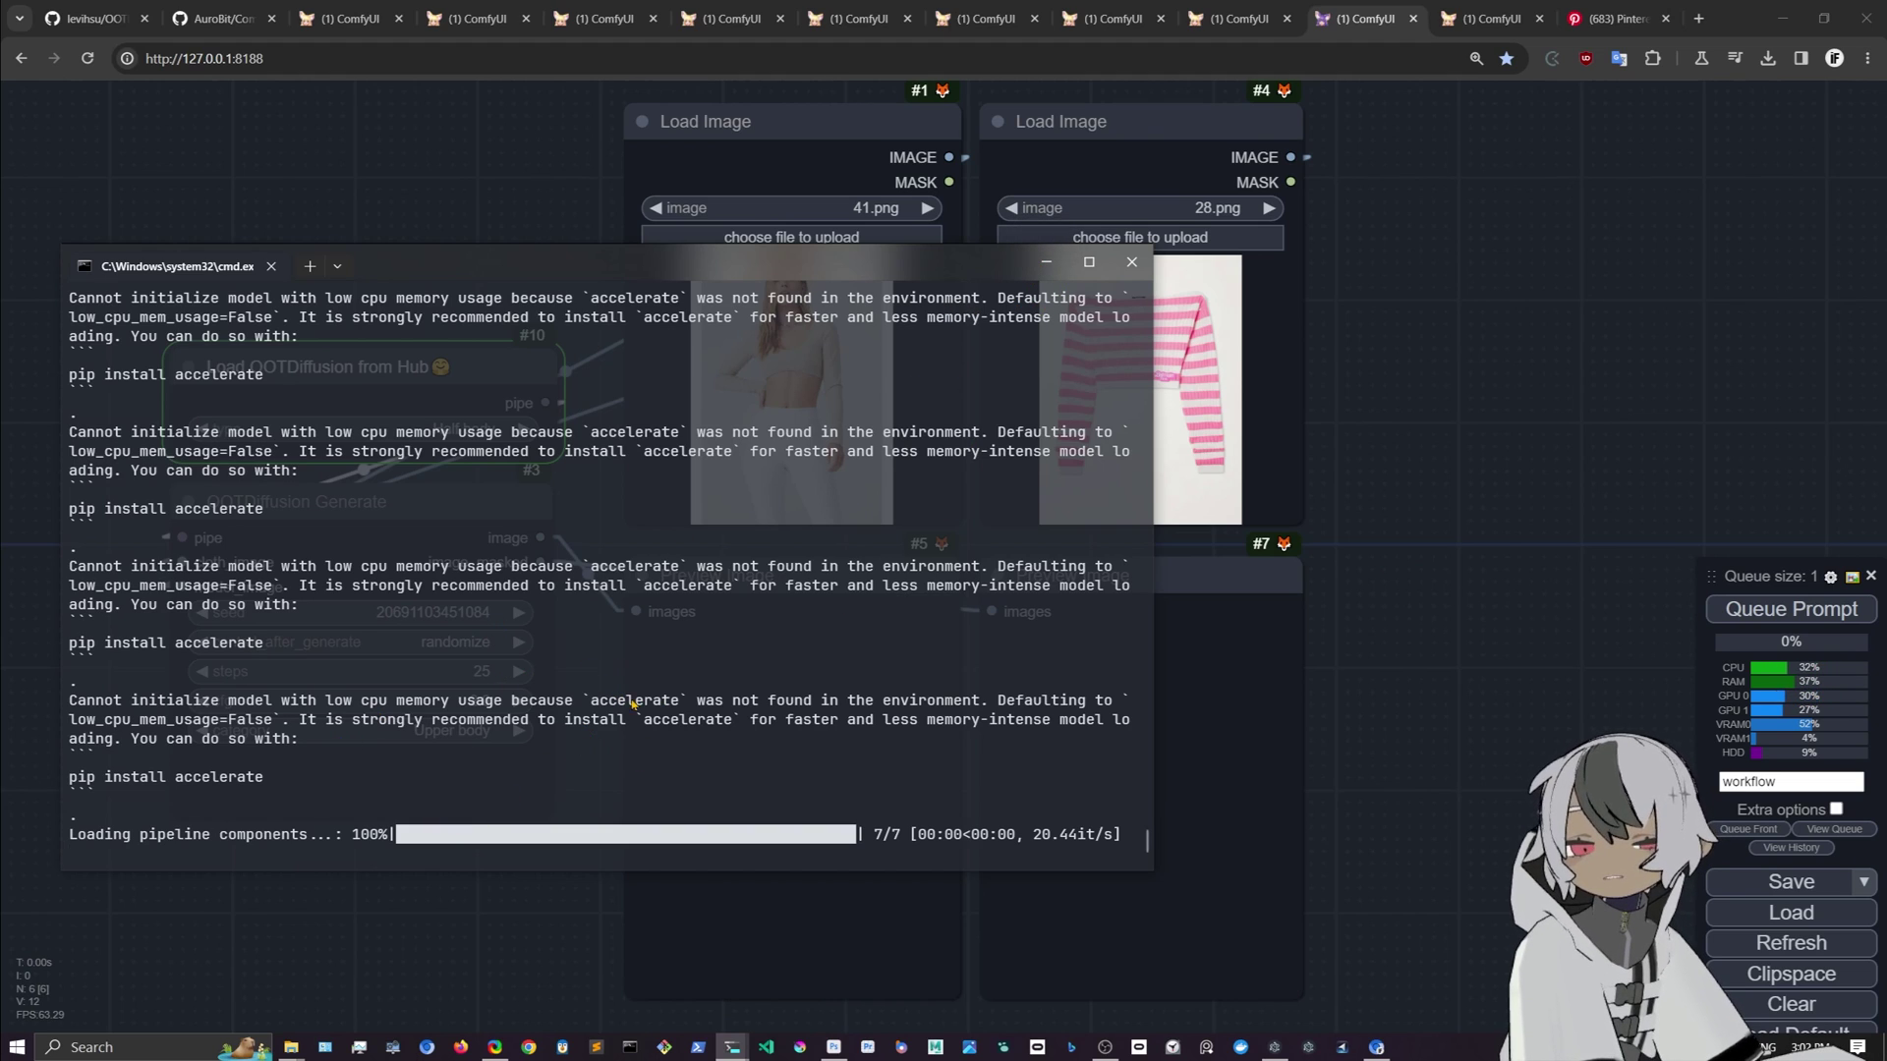
{"action": "left_click", "coordinate": [1047, 261]}
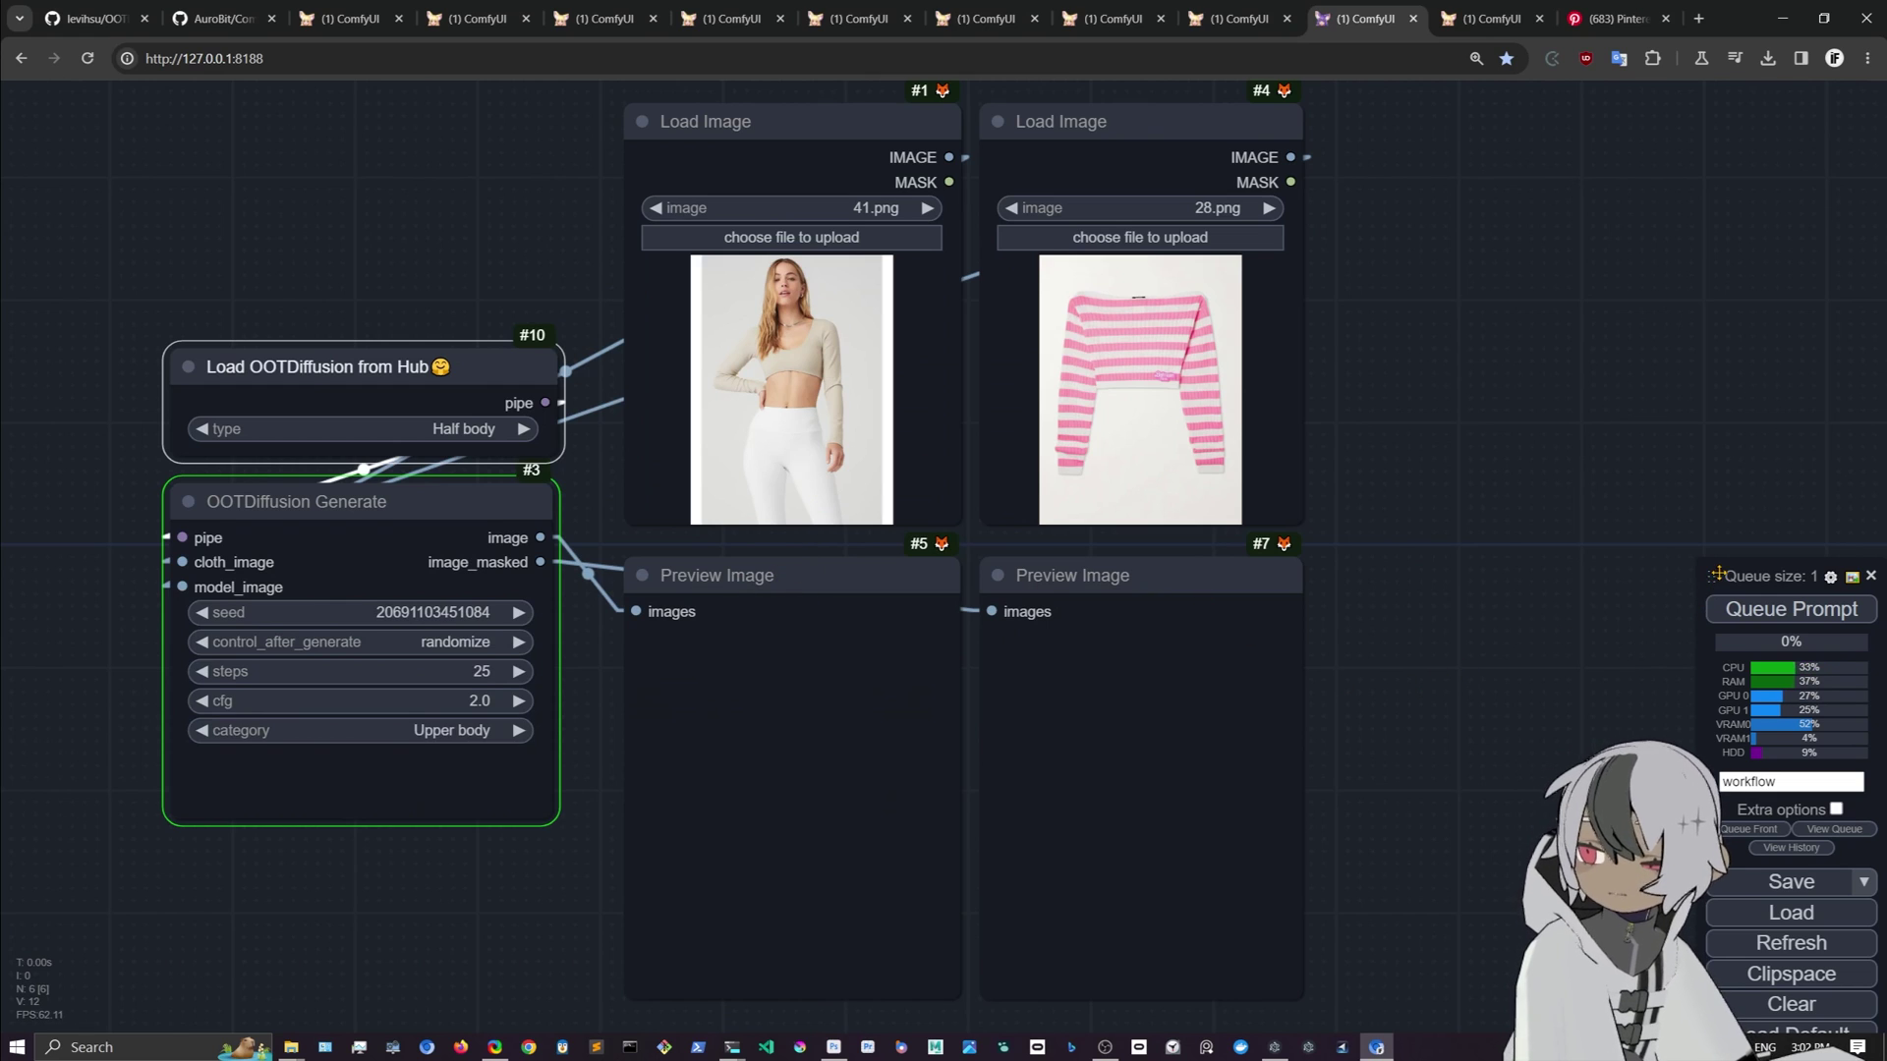
Step: Move the Queue panel aside and wait for the 53.96-second run to finish
{"action": "left_click_drag", "start_coordinate": [1714, 574], "coordinate": [1321, 365]}
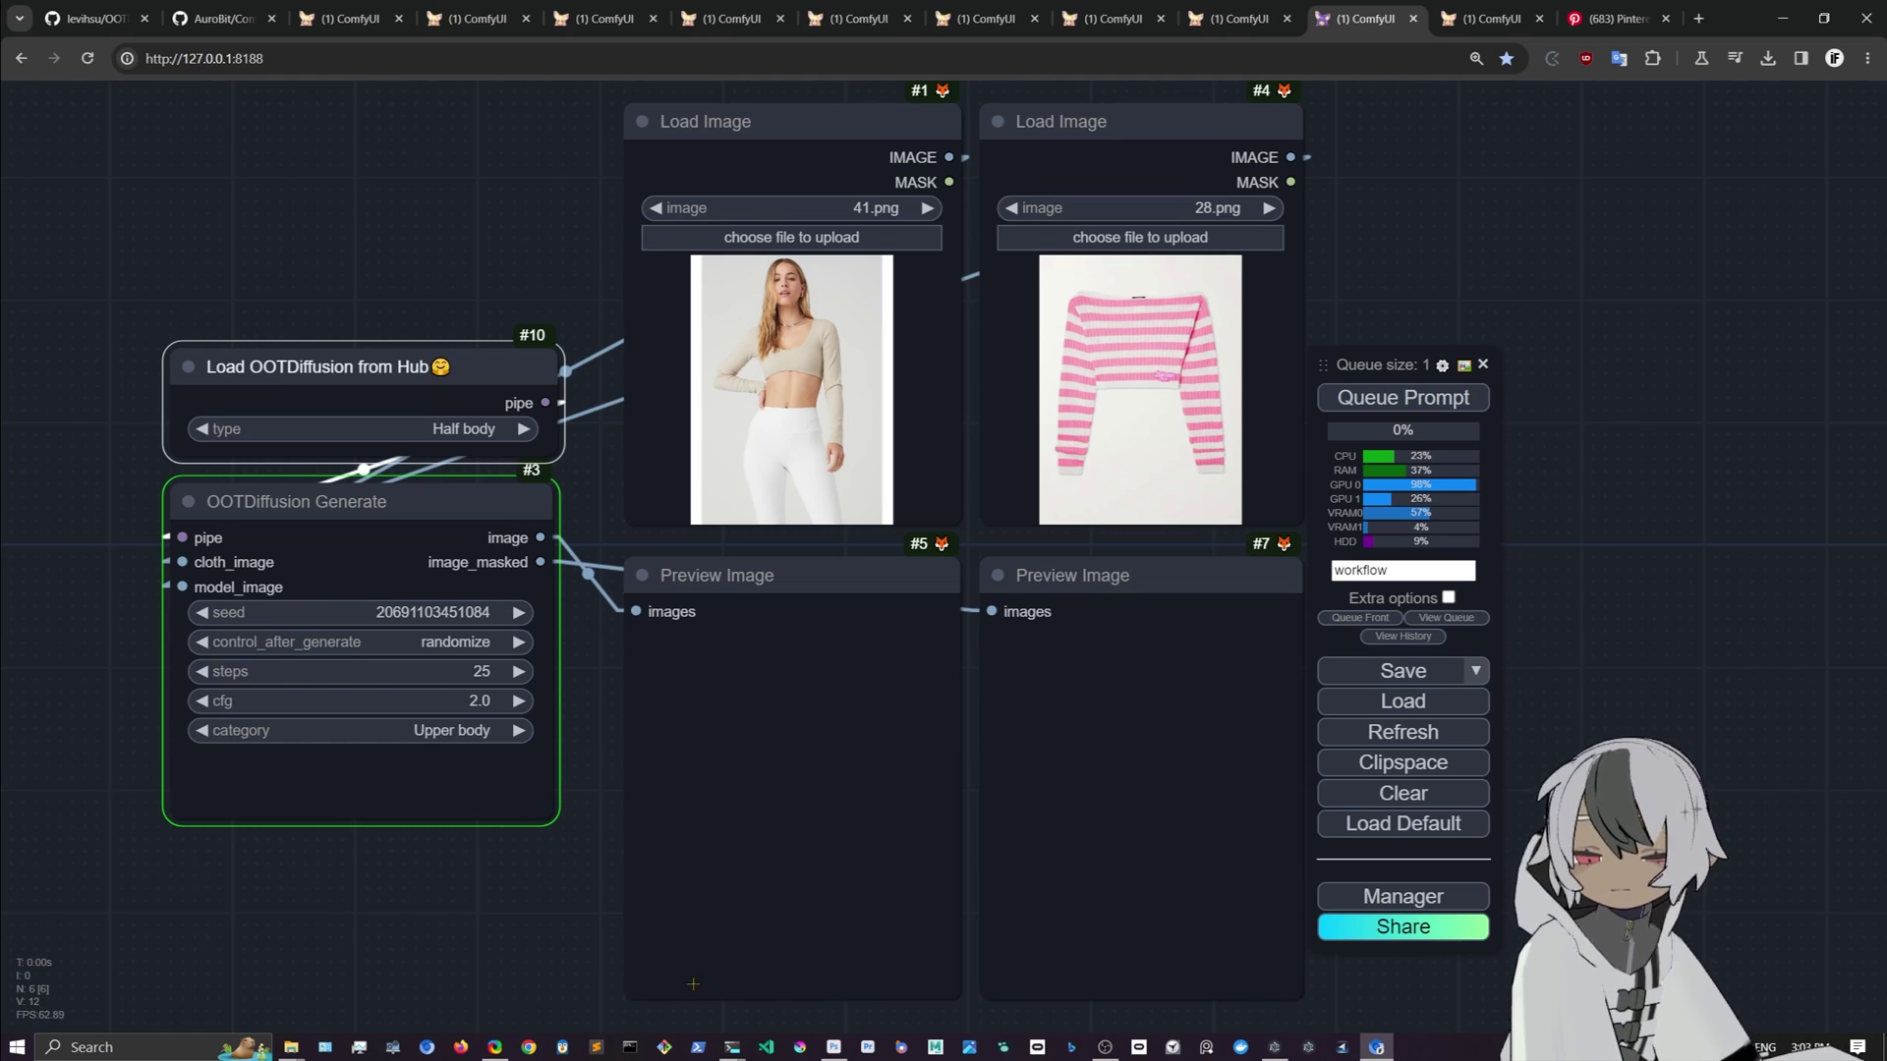
{"action": "mouse_move", "coordinate": [732, 1046]}
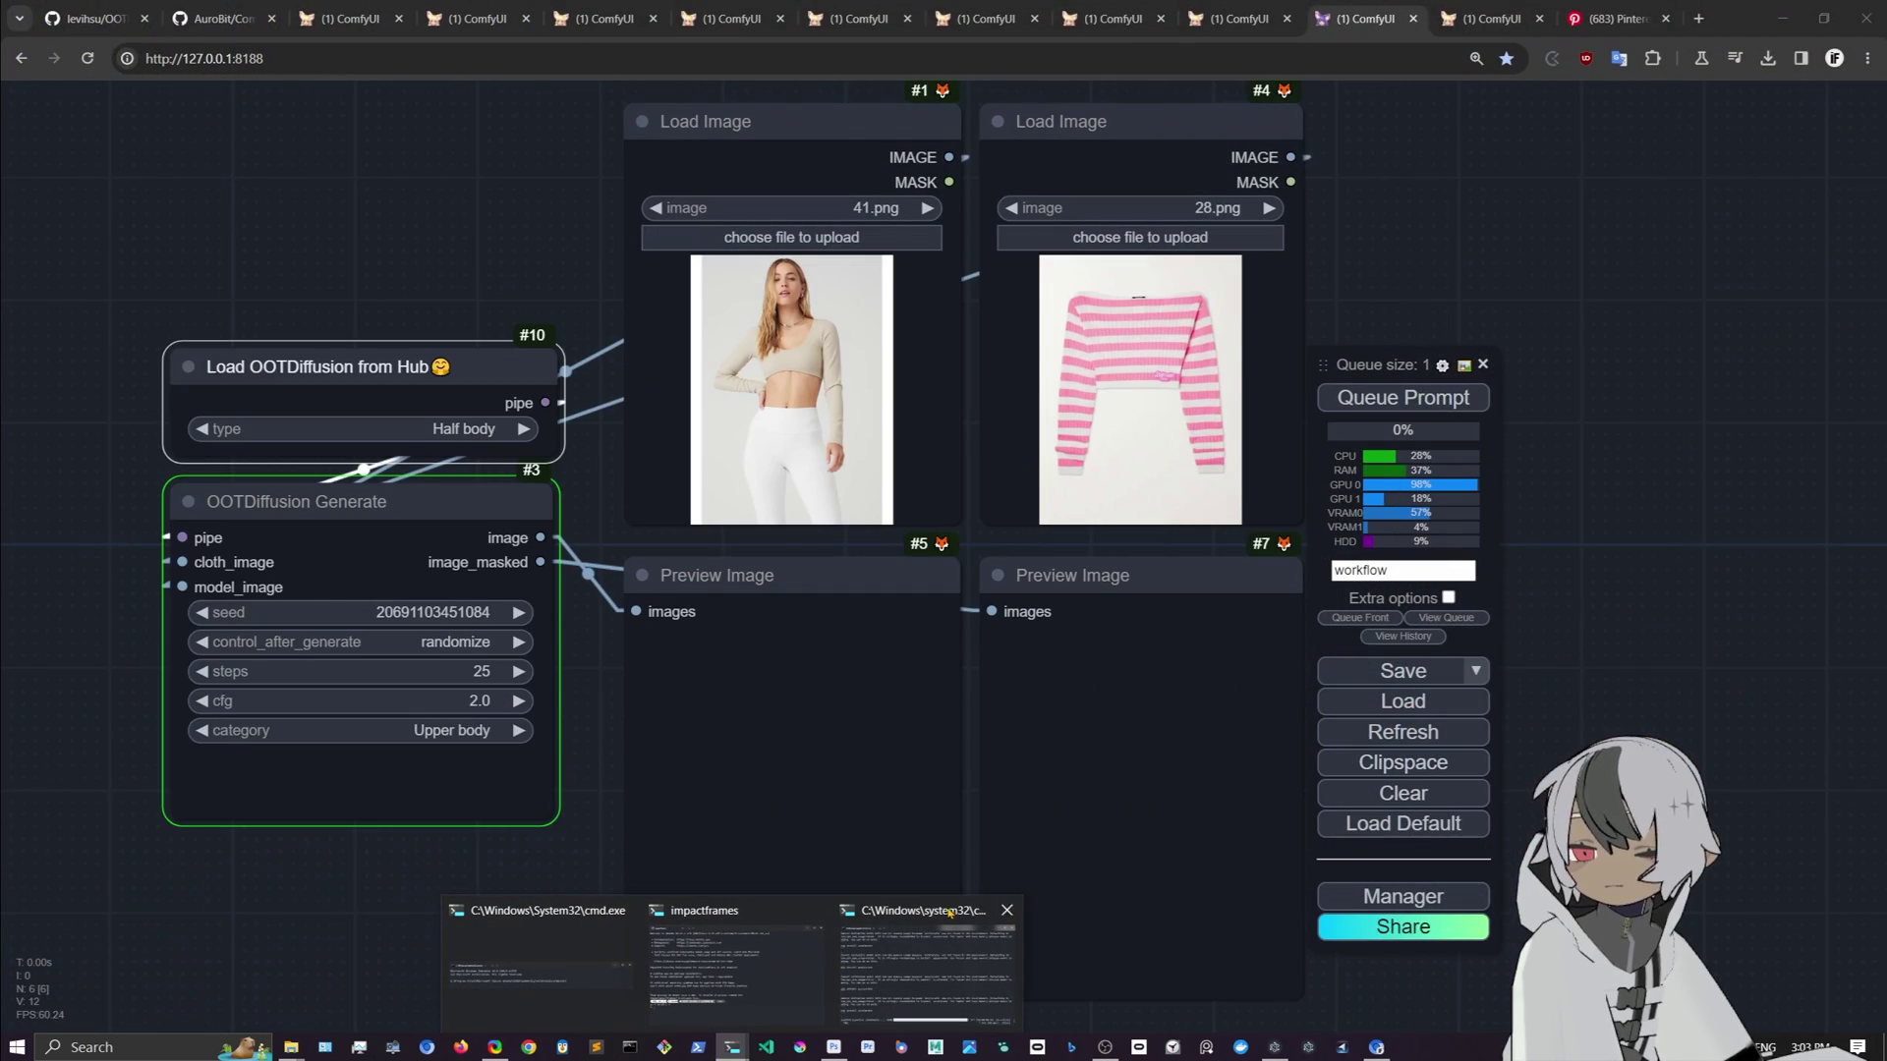
{"action": "mouse_move", "coordinate": [924, 939]}
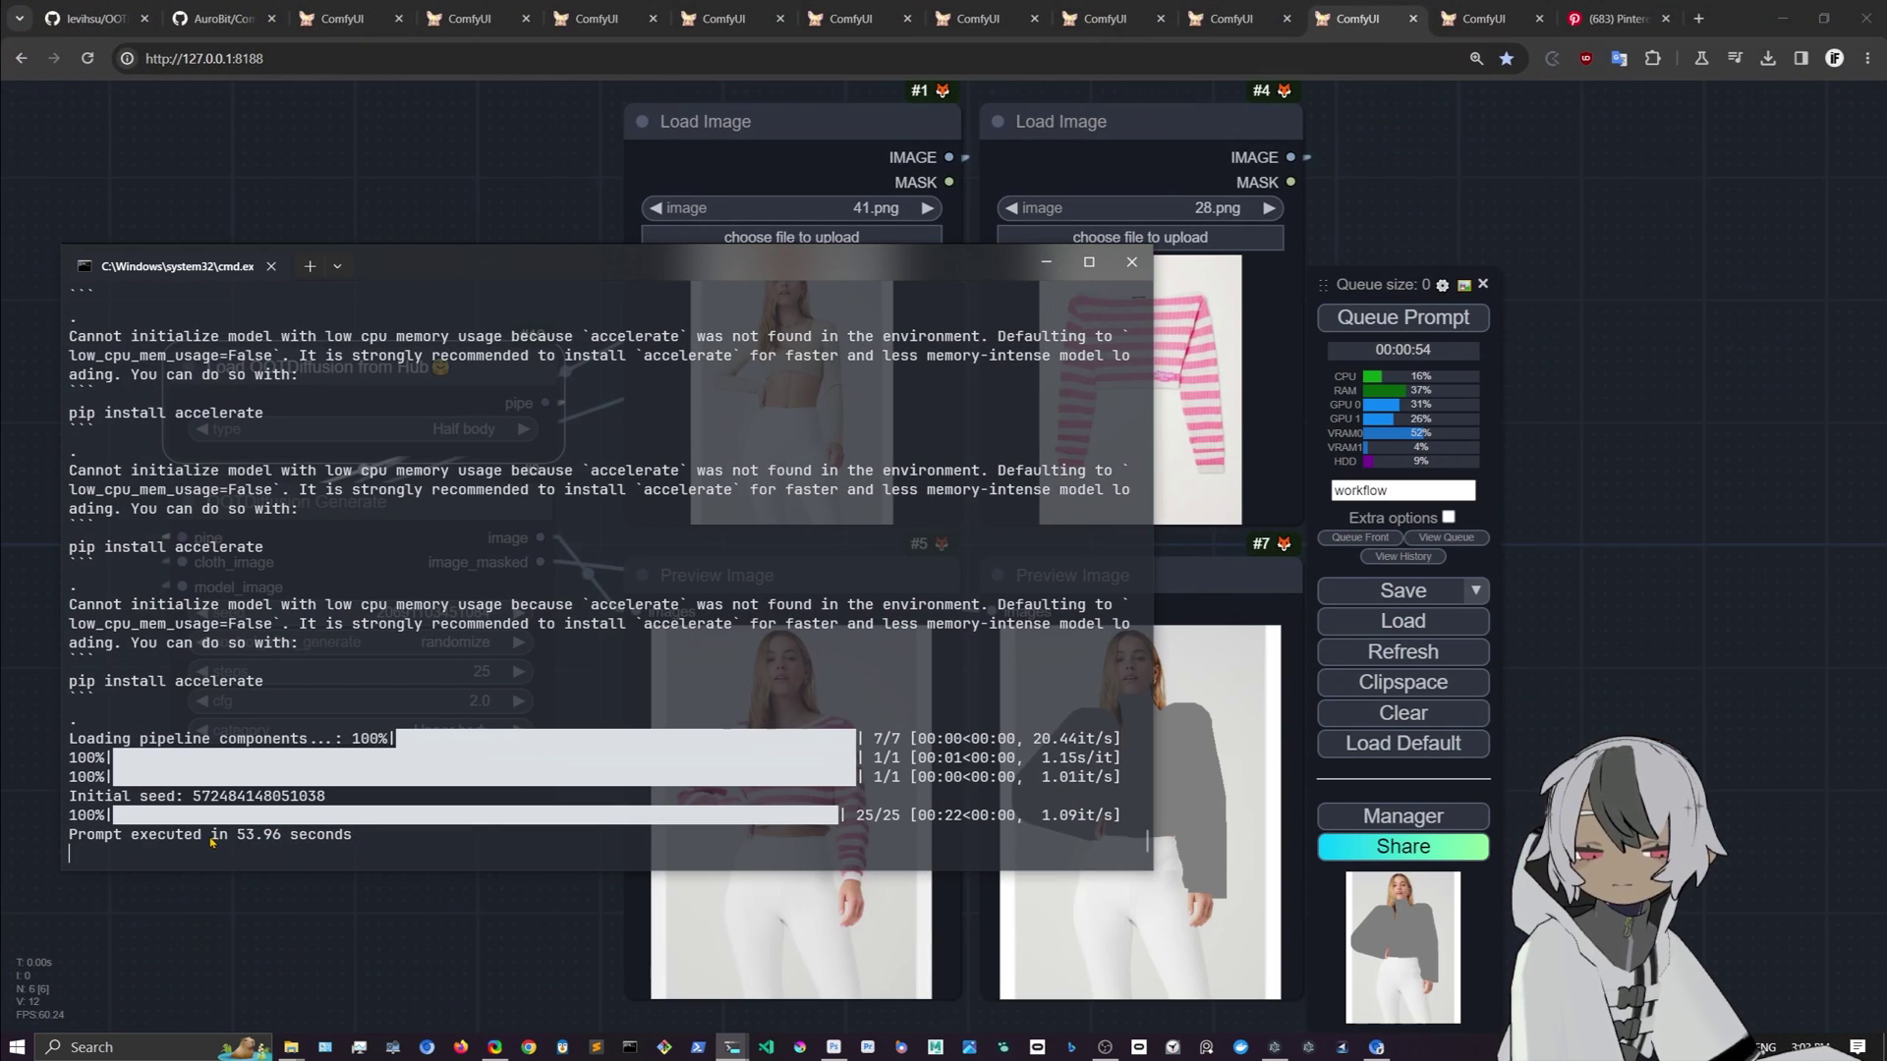
Step: Hide the console and zoom around the finished striped-sweater try-on previews
{"action": "left_click", "coordinate": [1046, 261]}
{"action": "scroll", "coordinate": [785, 829], "scroll_direction": "up", "scroll_amount": 6}
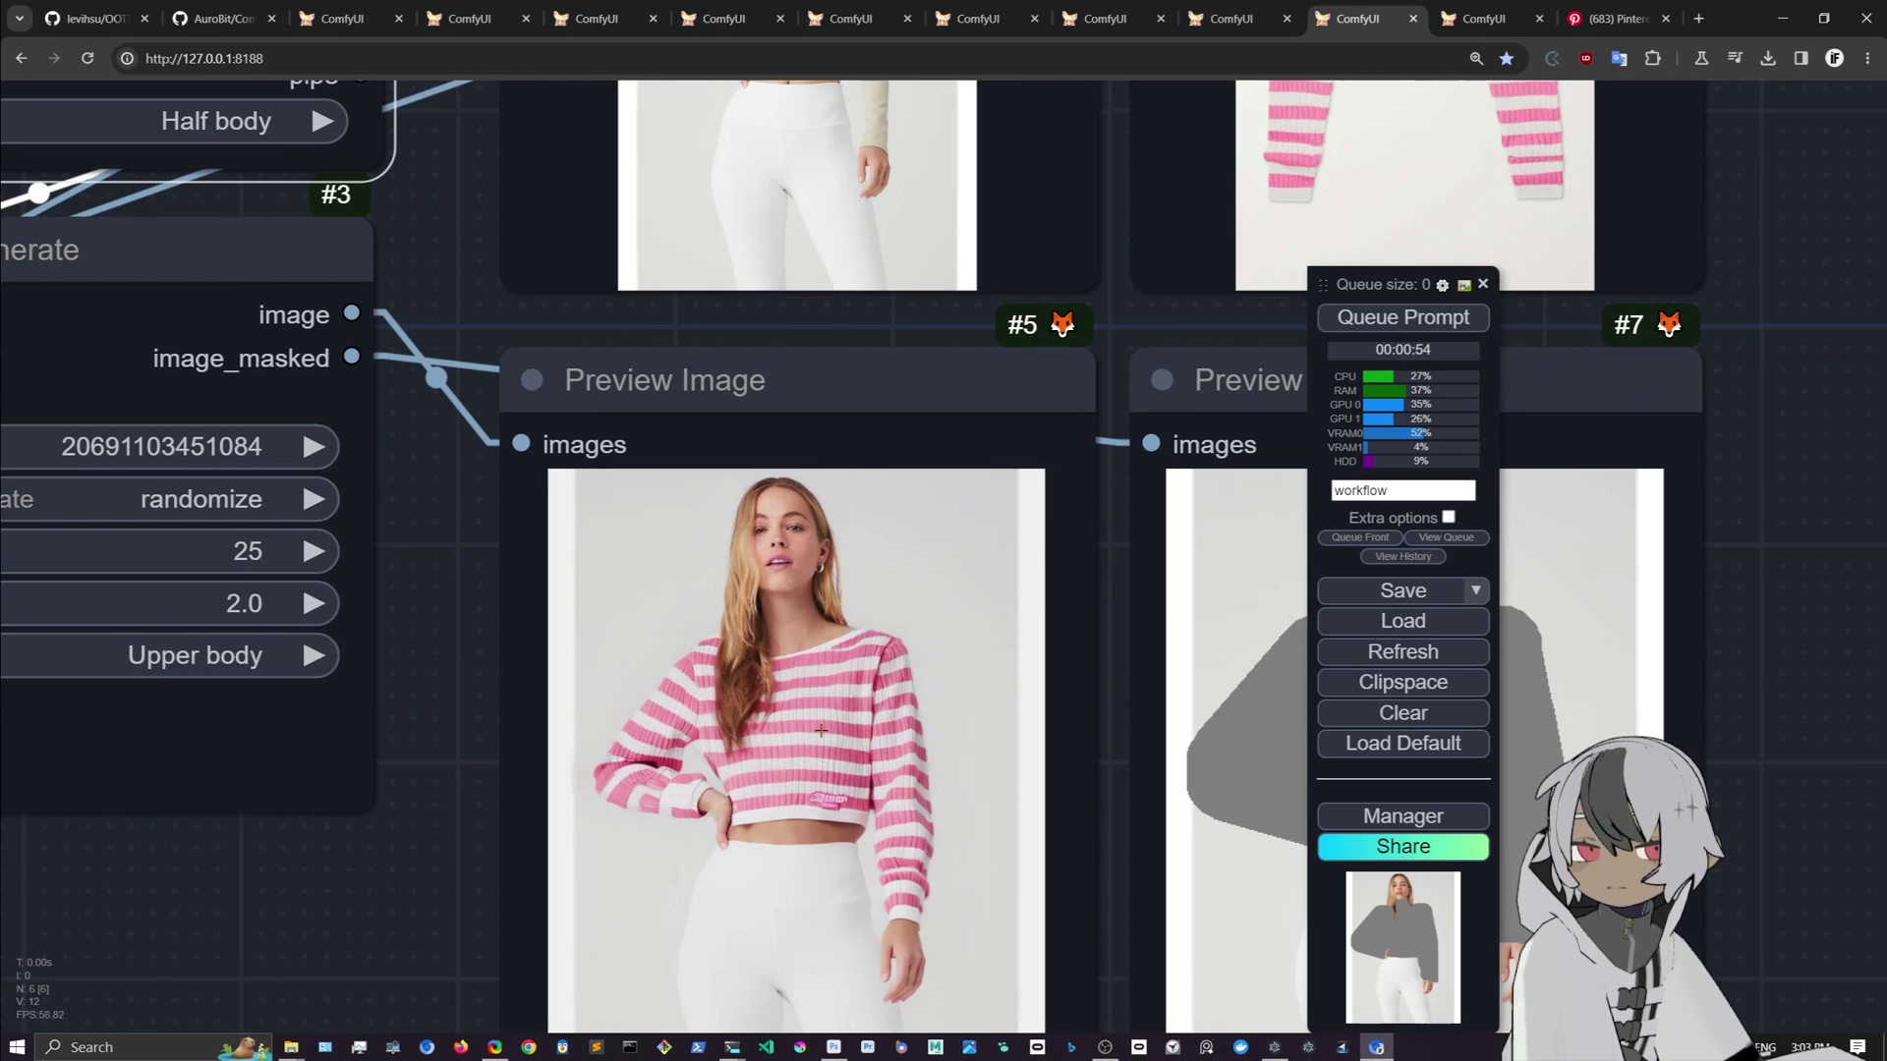
{"action": "scroll", "coordinate": [825, 732], "scroll_direction": "down", "scroll_amount": 10}
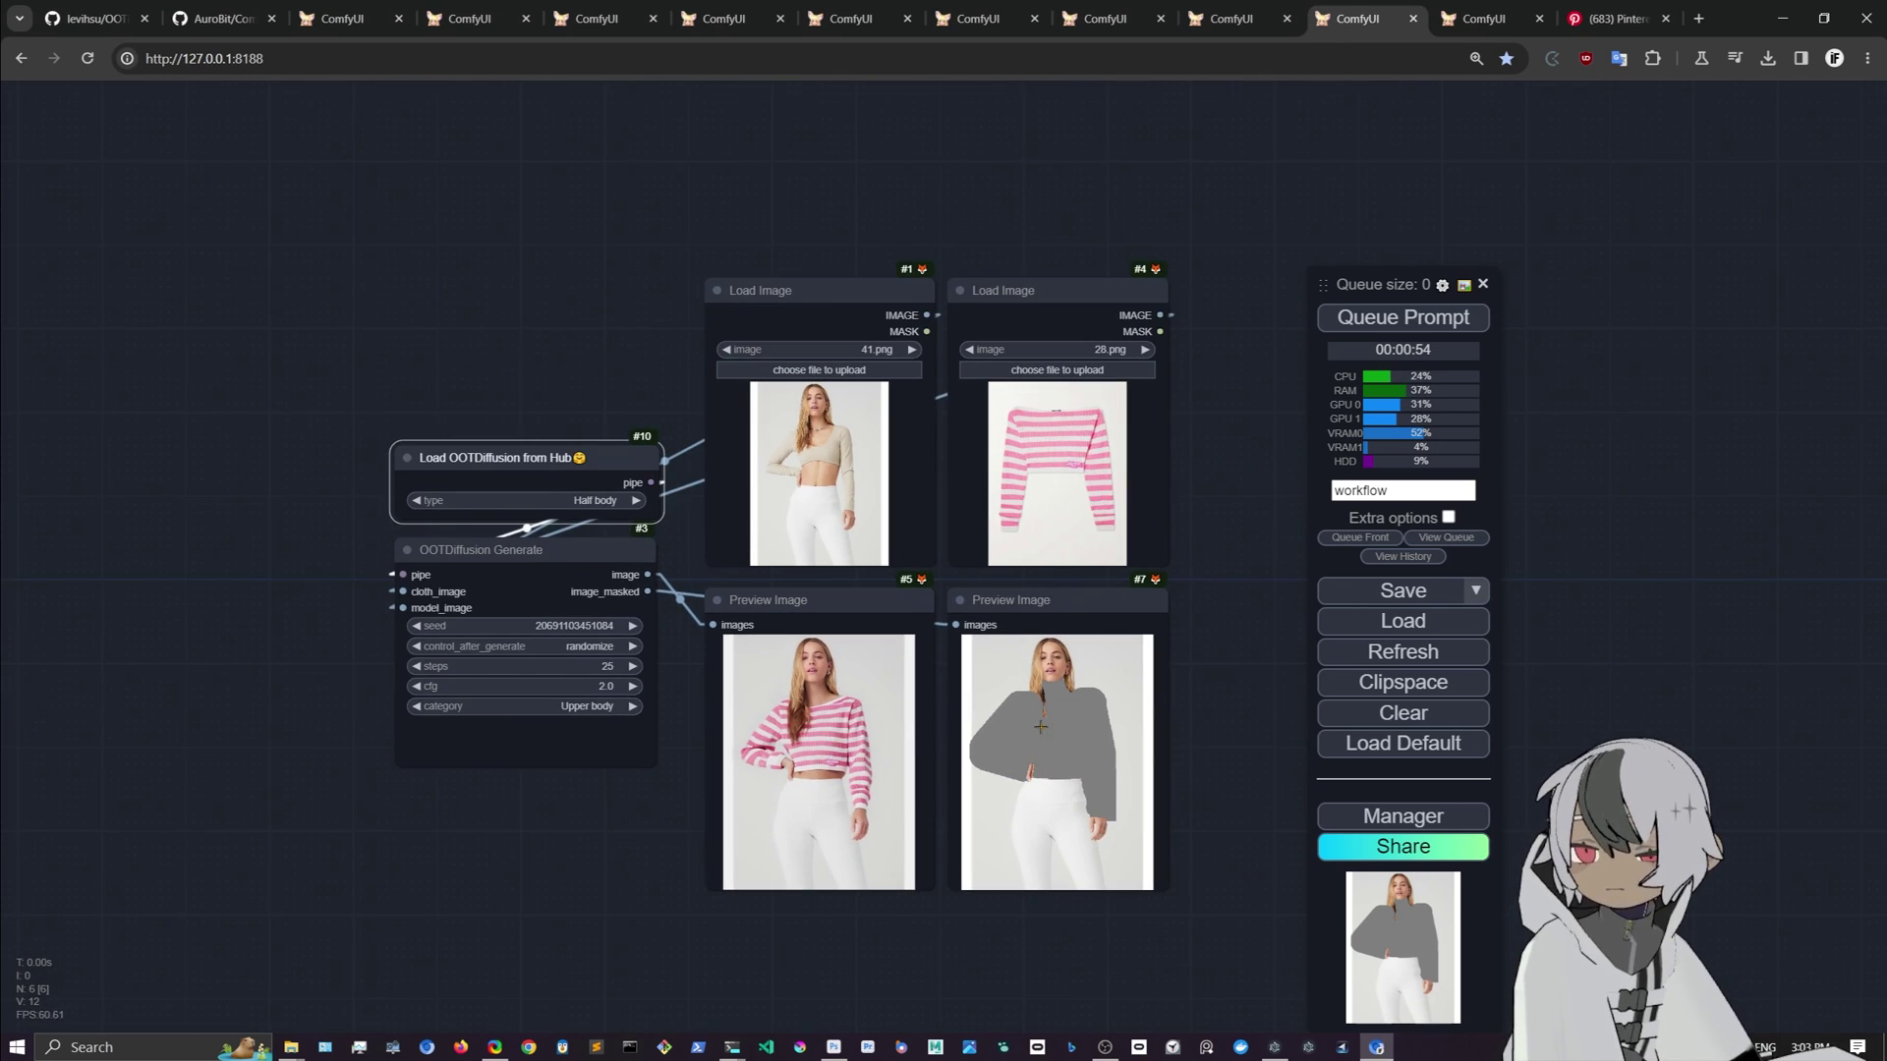
{"action": "scroll", "coordinate": [851, 471], "scroll_direction": "up", "scroll_amount": 11}
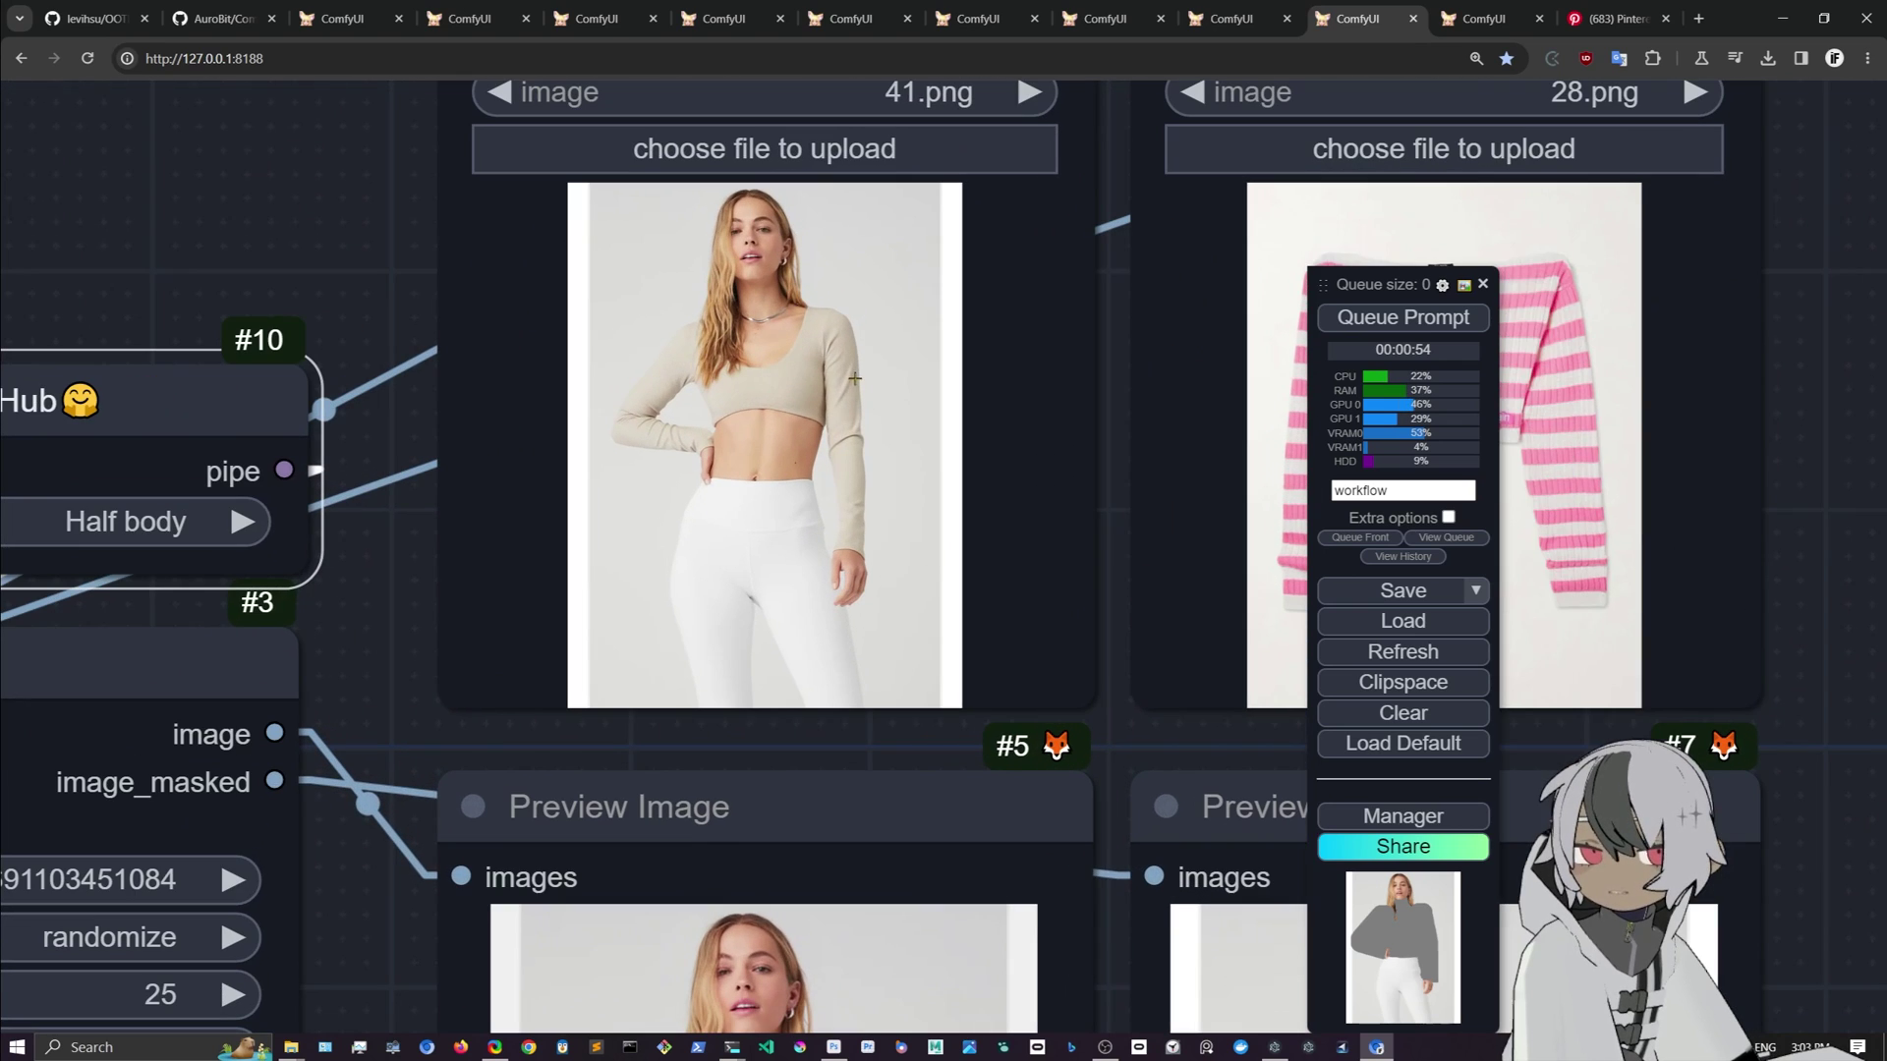
{"action": "scroll", "coordinate": [842, 595], "scroll_direction": "down", "scroll_amount": 8}
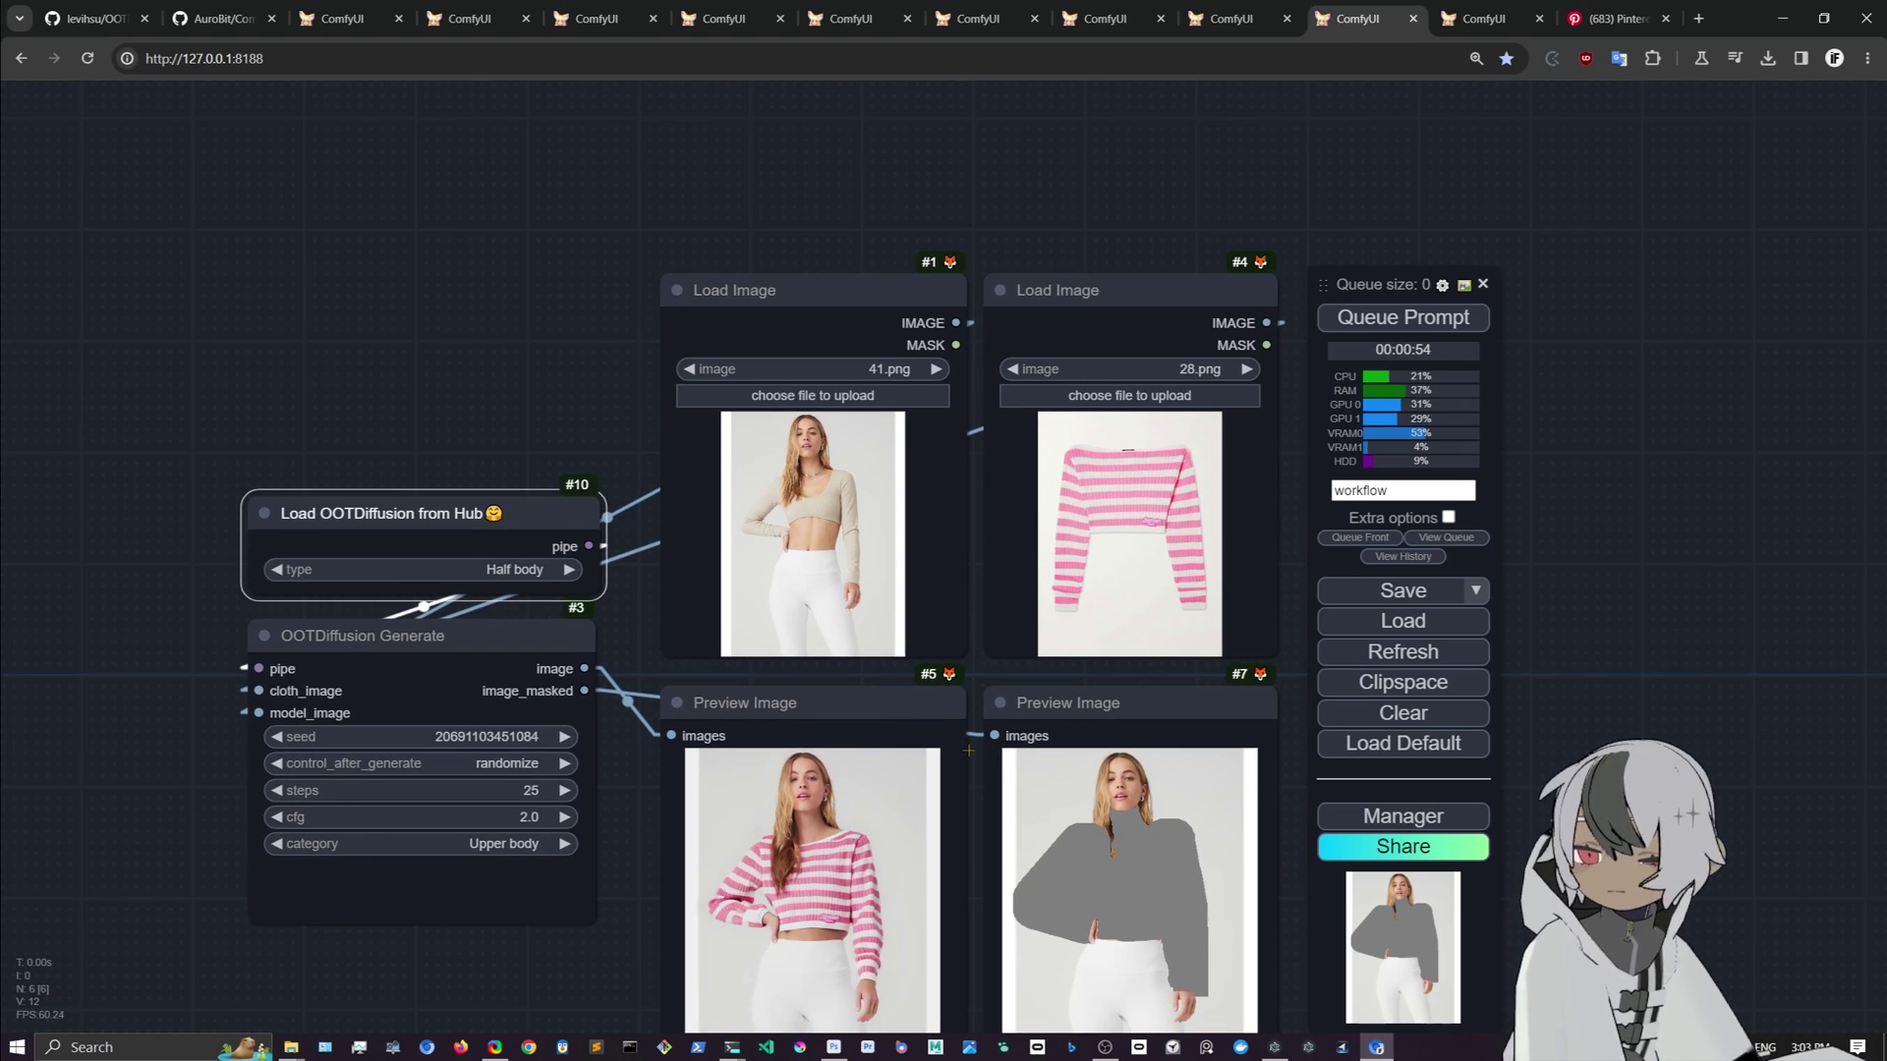
{"action": "left_click_drag", "start_coordinate": [969, 750], "coordinate": [981, 652]}
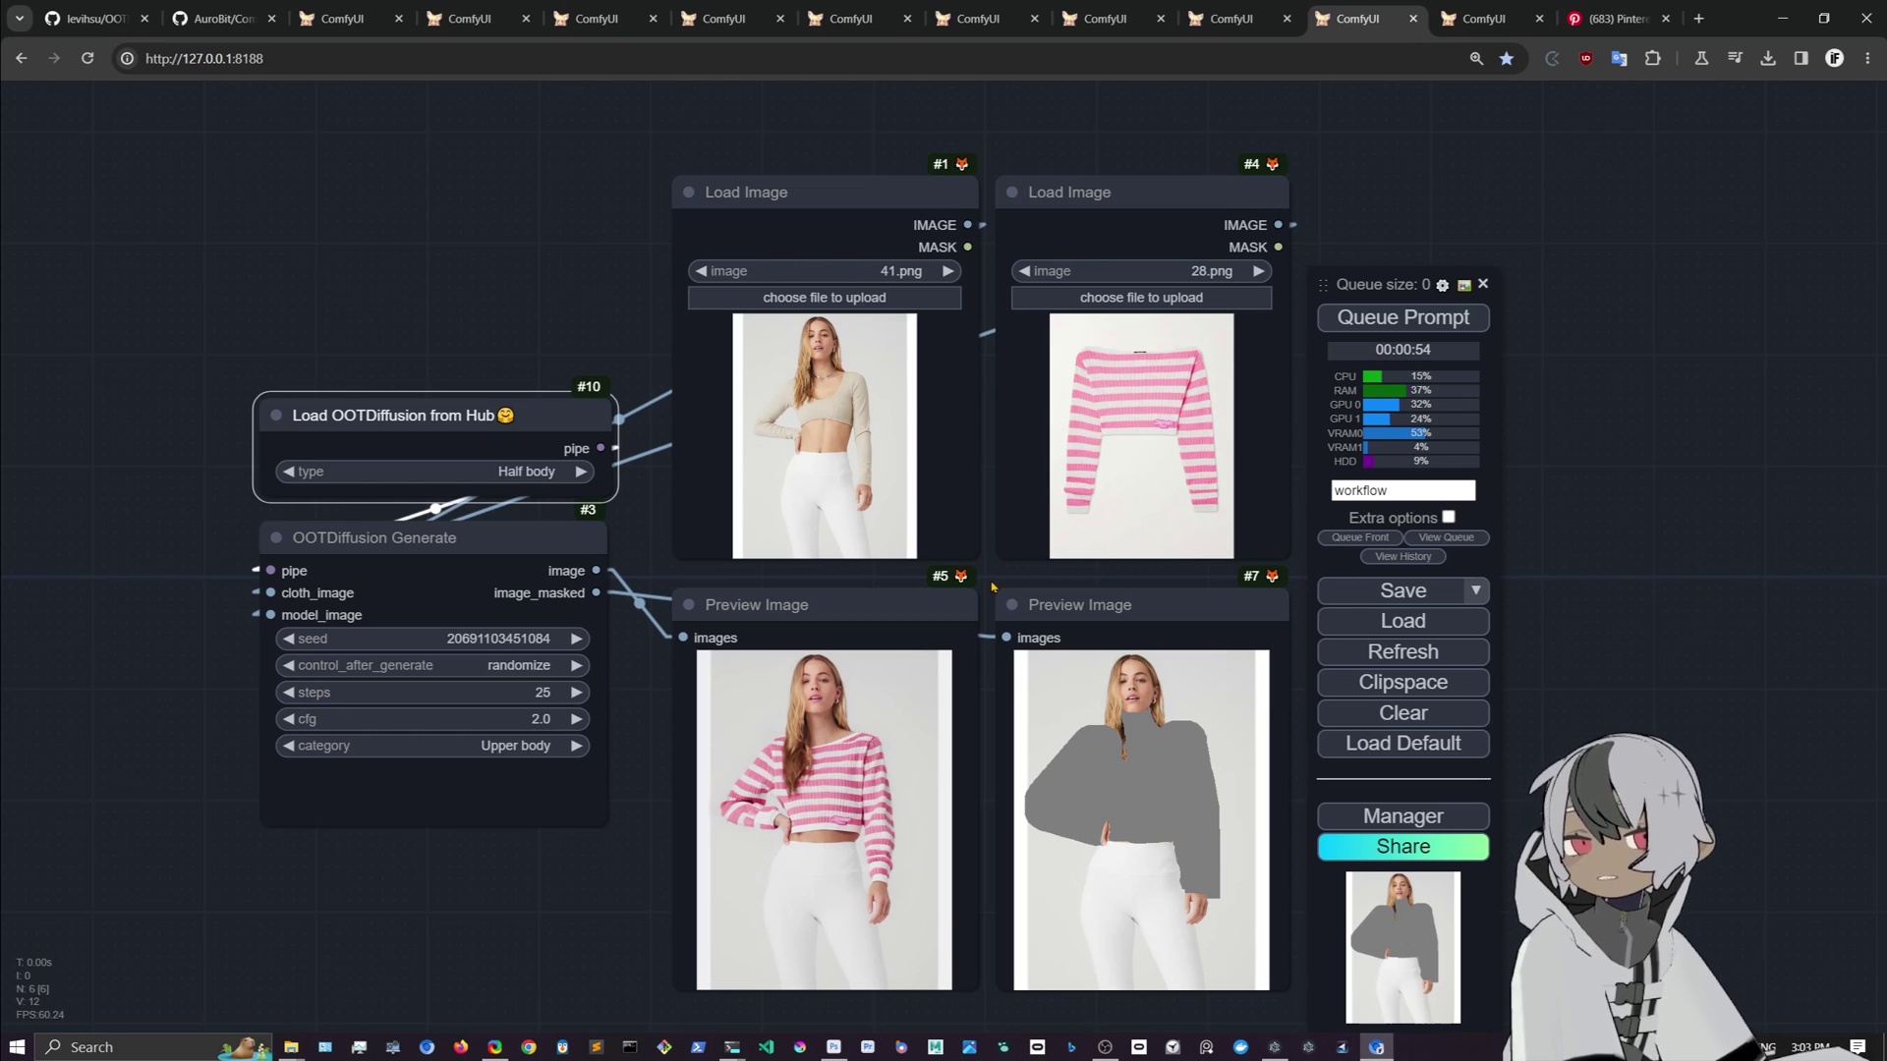
Step: Reframe the view and nudge the 41.png model Load Image node slightly left
{"action": "scroll", "coordinate": [998, 588], "scroll_direction": "up", "scroll_amount": 5}
{"action": "scroll", "coordinate": [999, 587], "scroll_direction": "down", "scroll_amount": 4}
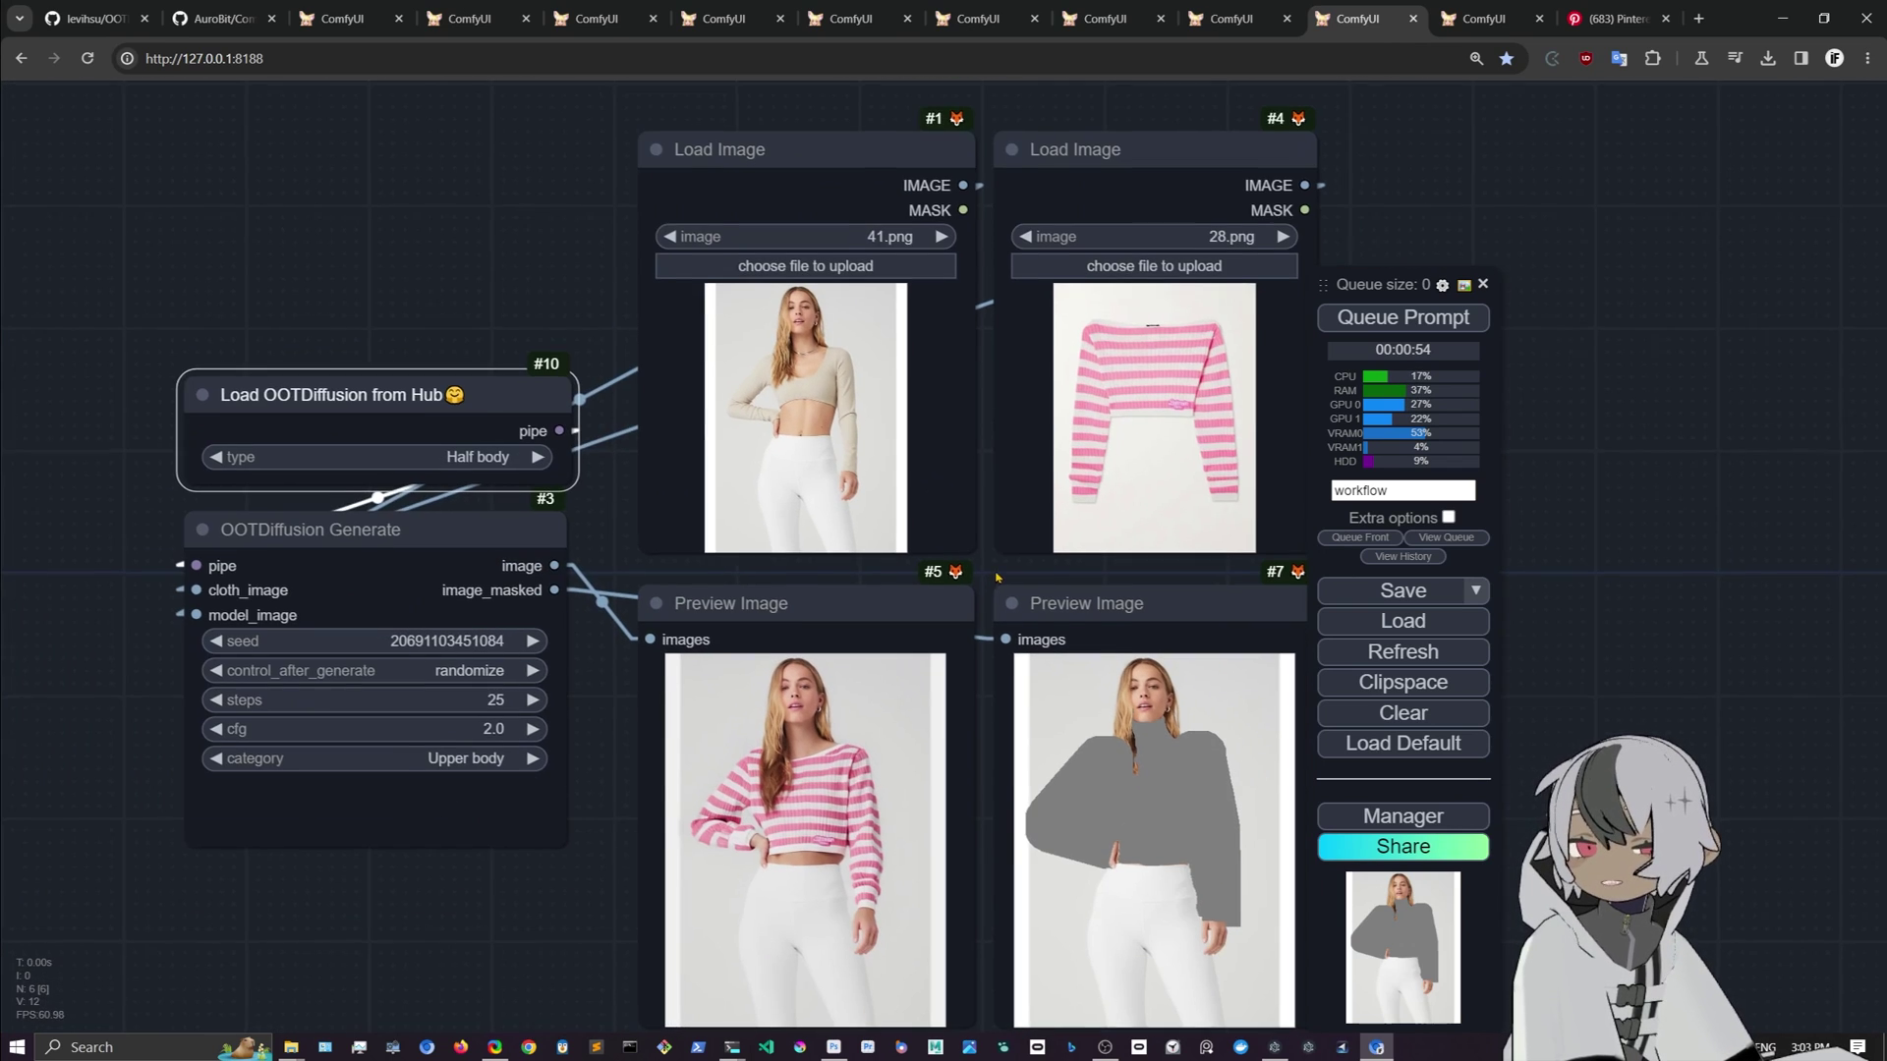
{"action": "left_click_drag", "start_coordinate": [998, 588], "coordinate": [996, 543]}
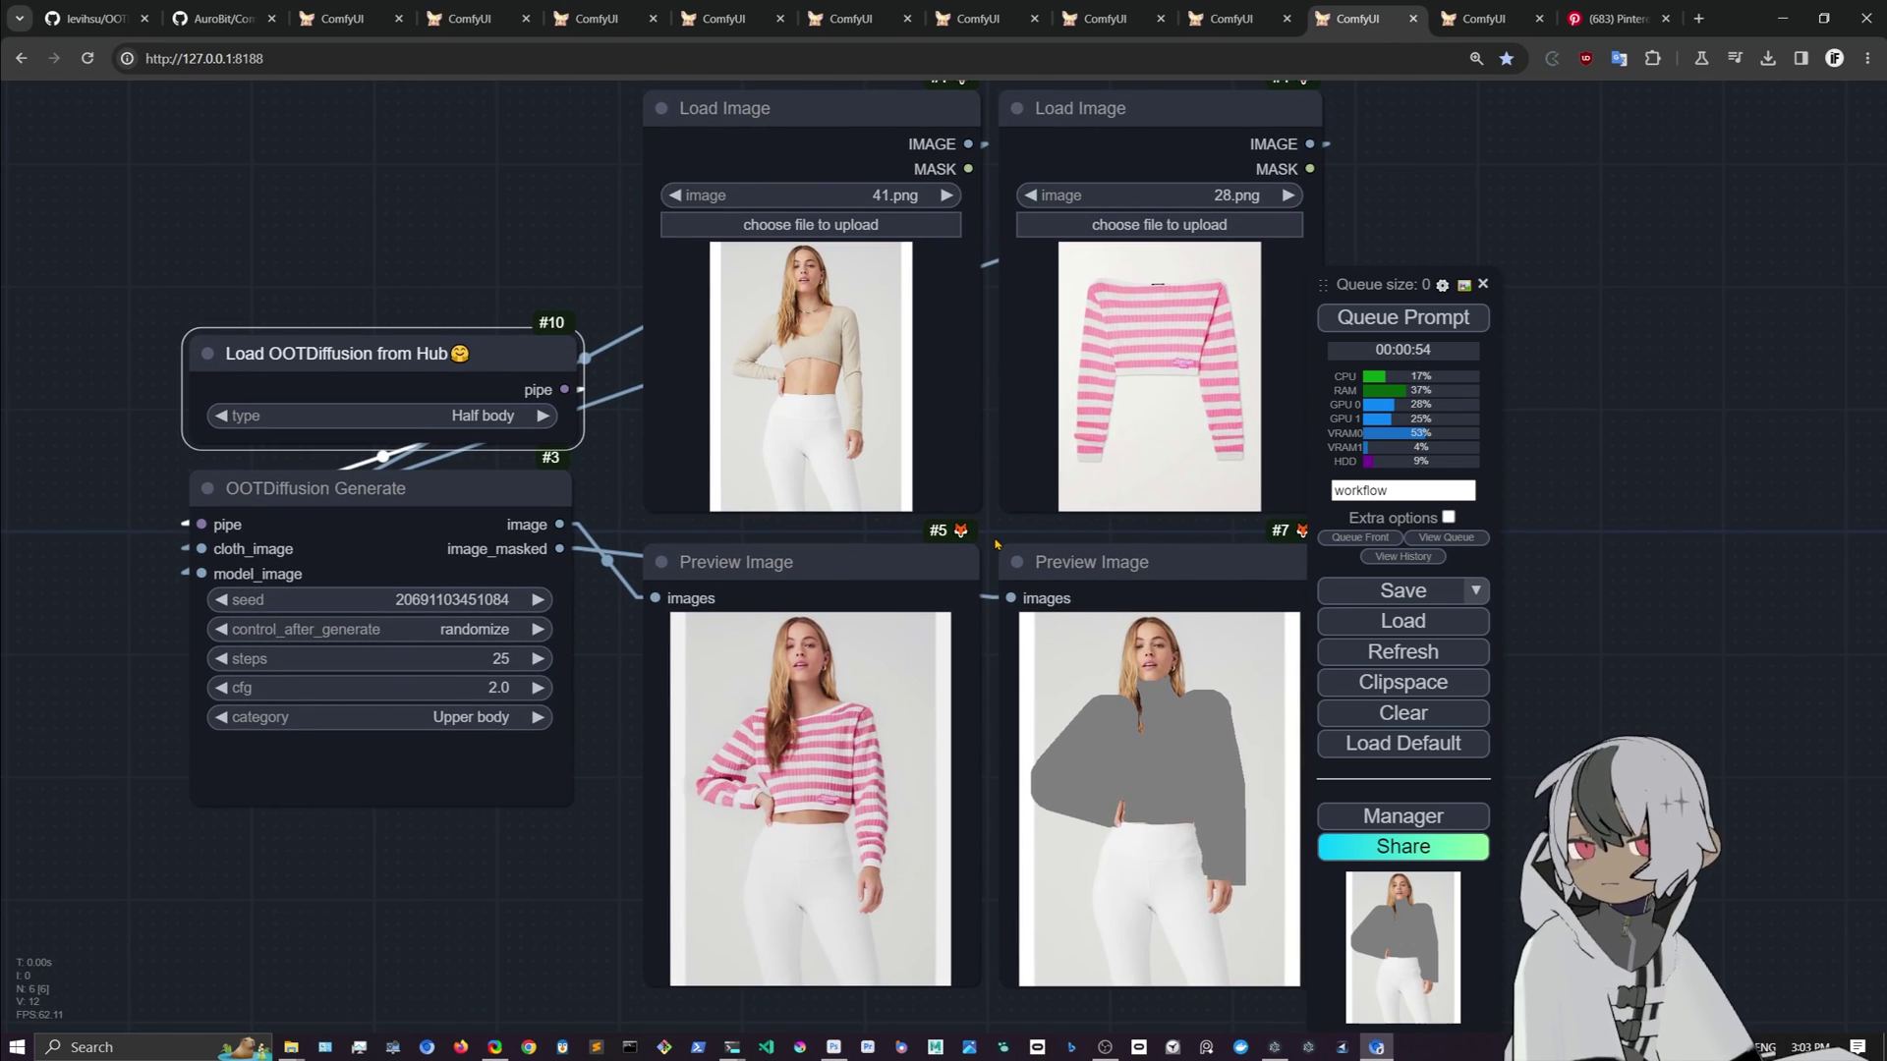
{"action": "scroll", "coordinate": [997, 542], "scroll_direction": "up", "scroll_amount": 3}
{"action": "scroll", "coordinate": [997, 542], "scroll_direction": "down", "scroll_amount": 3}
{"action": "scroll", "coordinate": [996, 543], "scroll_direction": "up", "scroll_amount": 3}
{"action": "scroll", "coordinate": [996, 542], "scroll_direction": "down", "scroll_amount": 3}
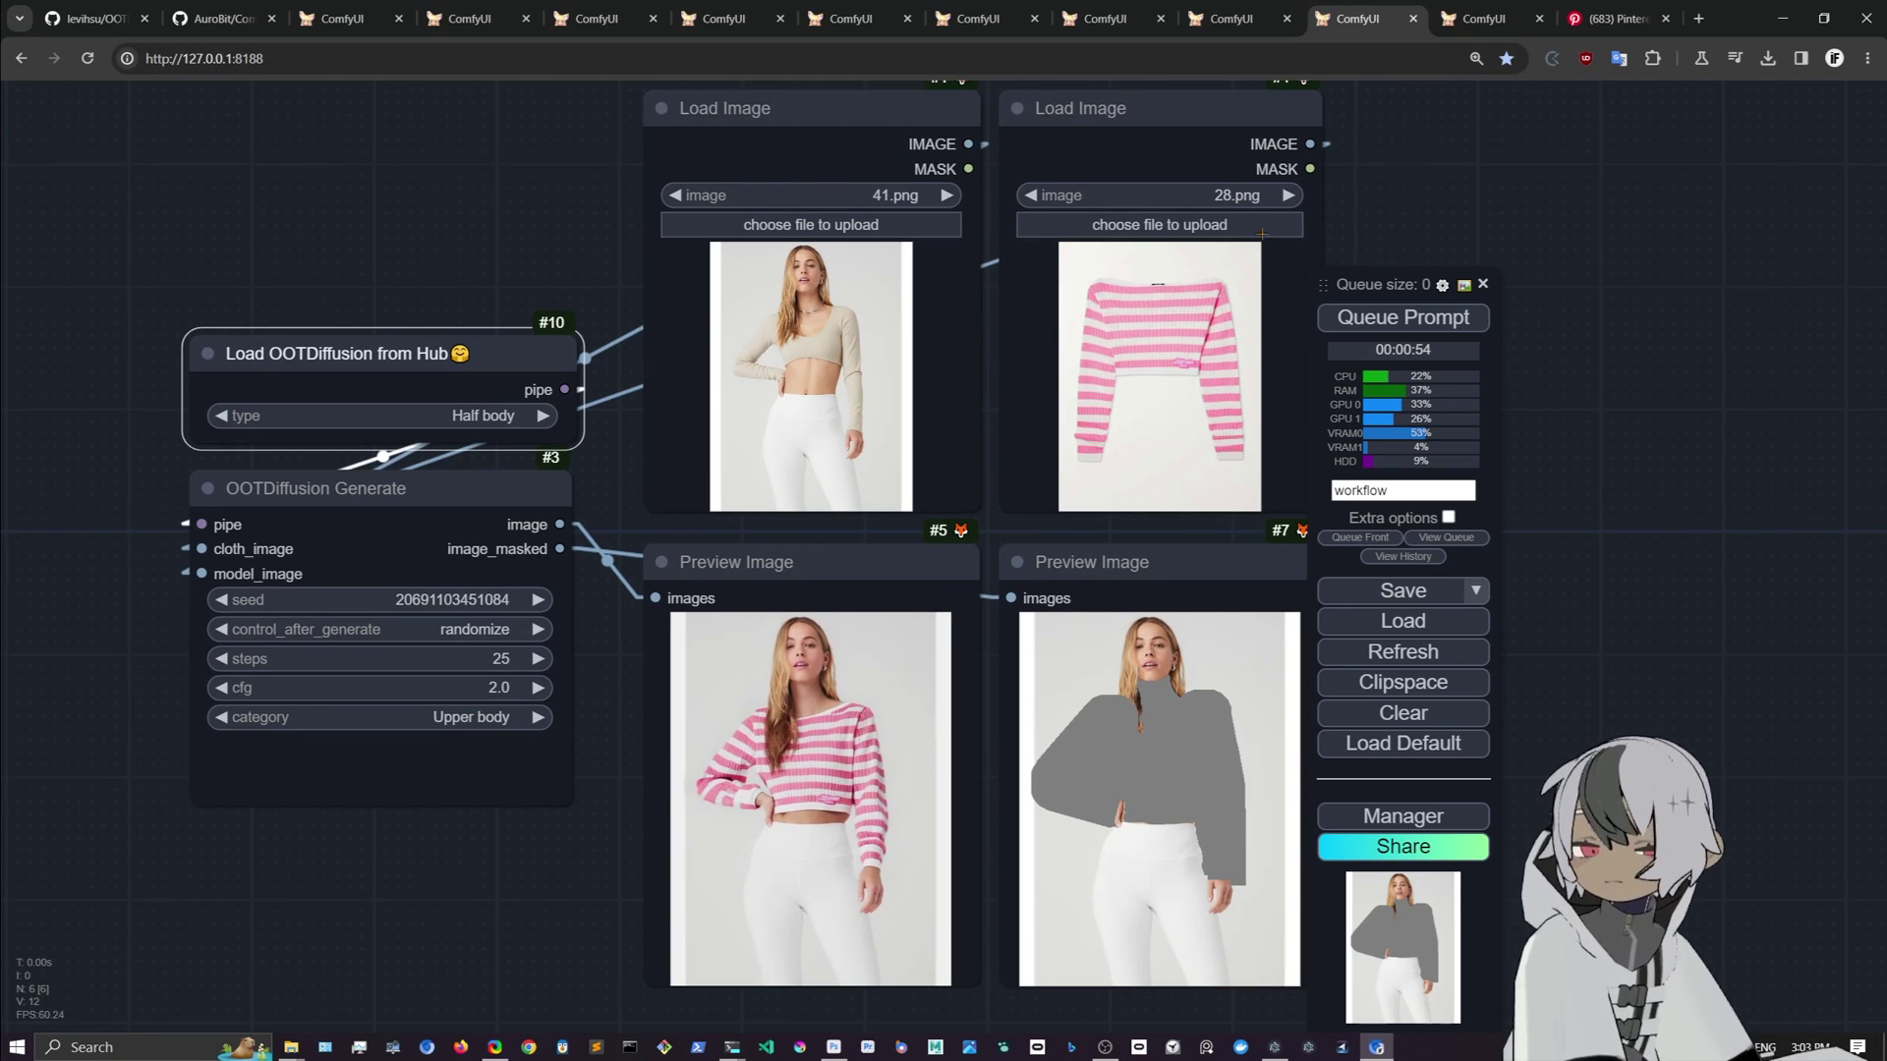
{"action": "scroll", "coordinate": [988, 527], "scroll_direction": "down", "scroll_amount": 3}
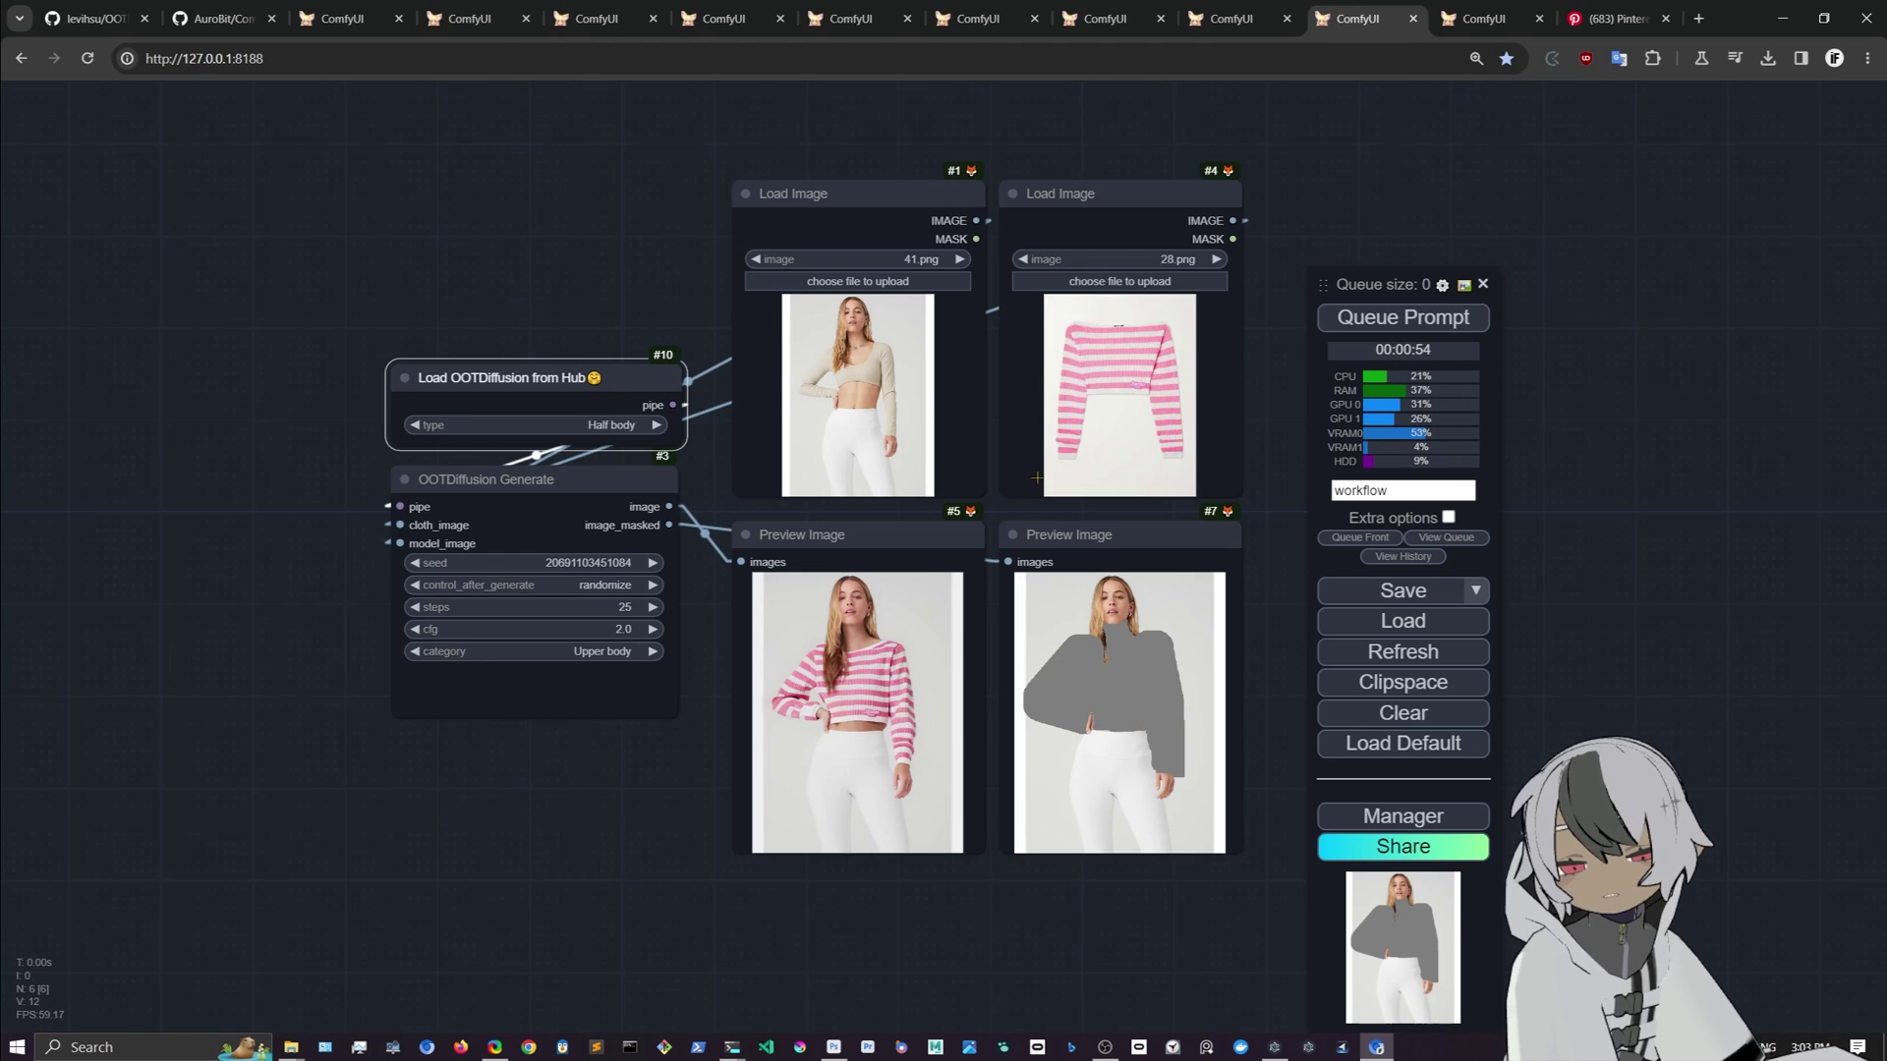
{"action": "left_click_drag", "start_coordinate": [888, 207], "coordinate": [883, 203]}
Step: Select the 28.png striped-sweater Load Image node and nudge it slightly right and down
{"action": "left_click", "coordinate": [1086, 193]}
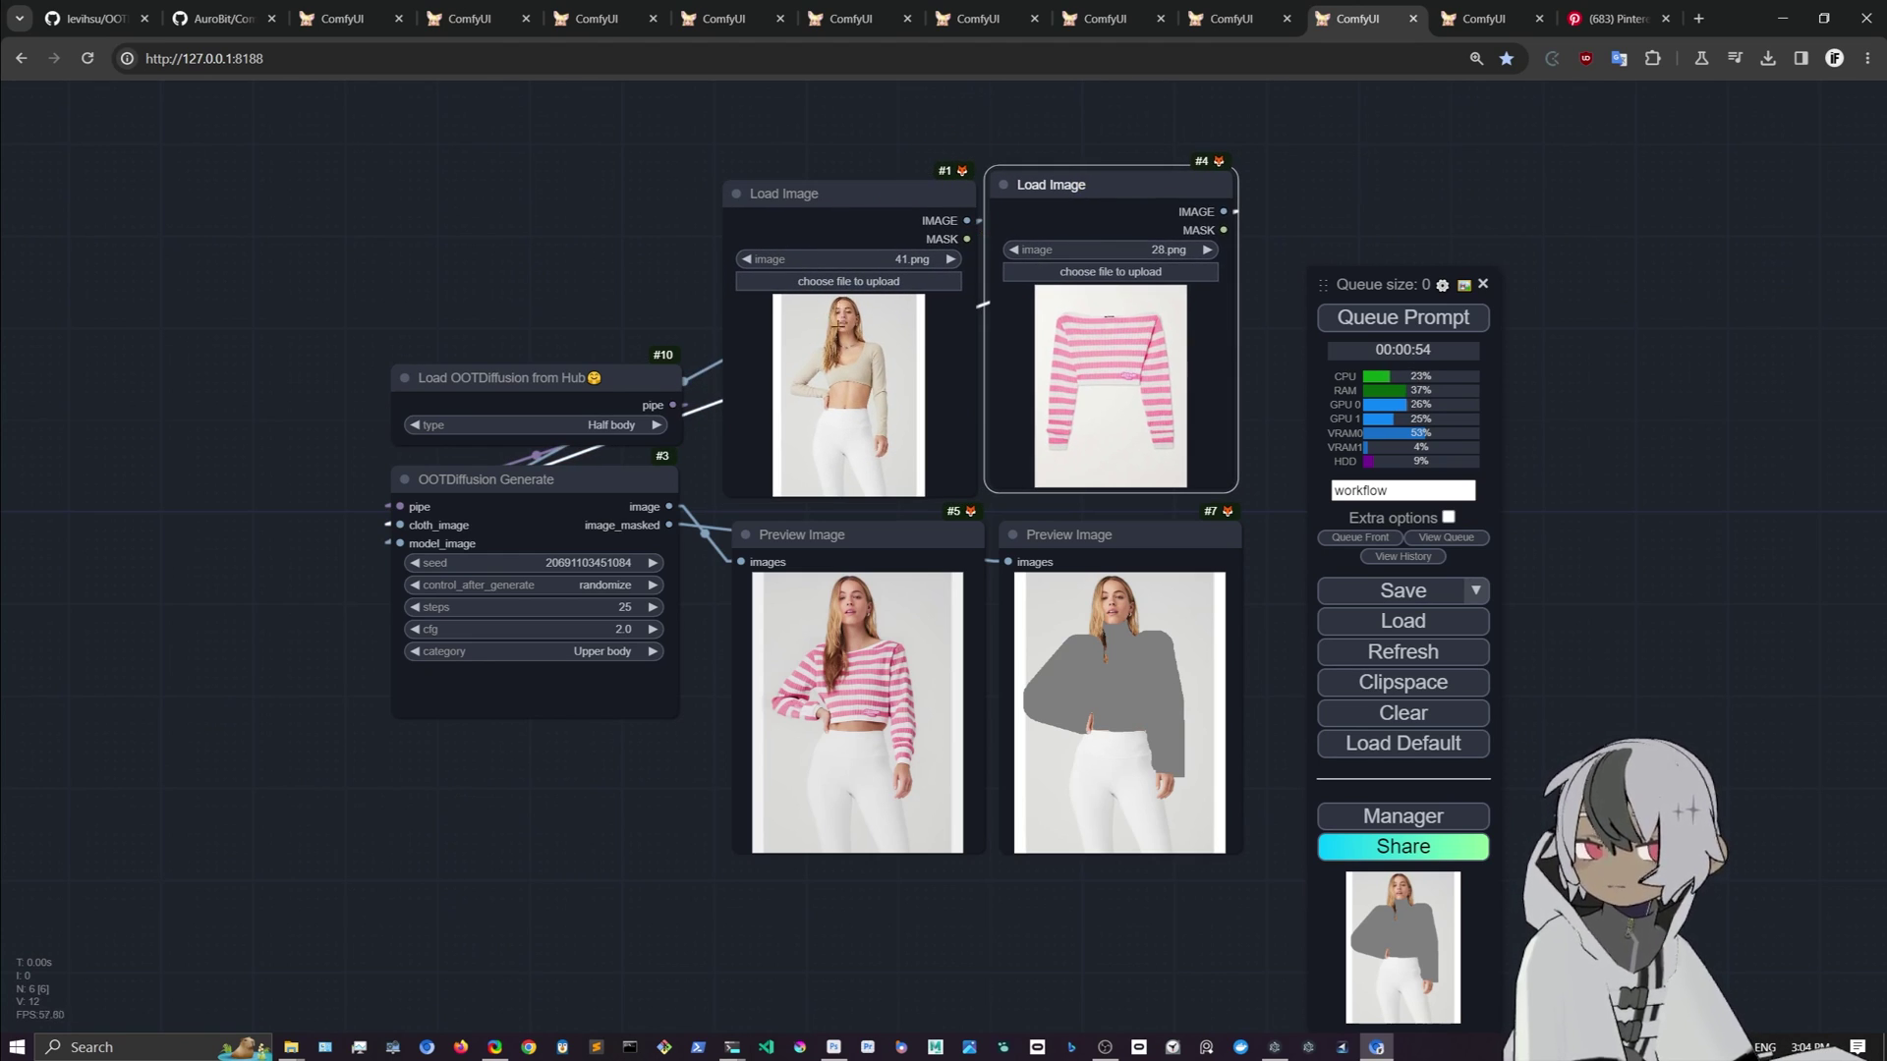
{"action": "scroll", "coordinate": [855, 374], "scroll_direction": "up", "scroll_amount": 5}
{"action": "scroll", "coordinate": [884, 443], "scroll_direction": "down", "scroll_amount": 5}
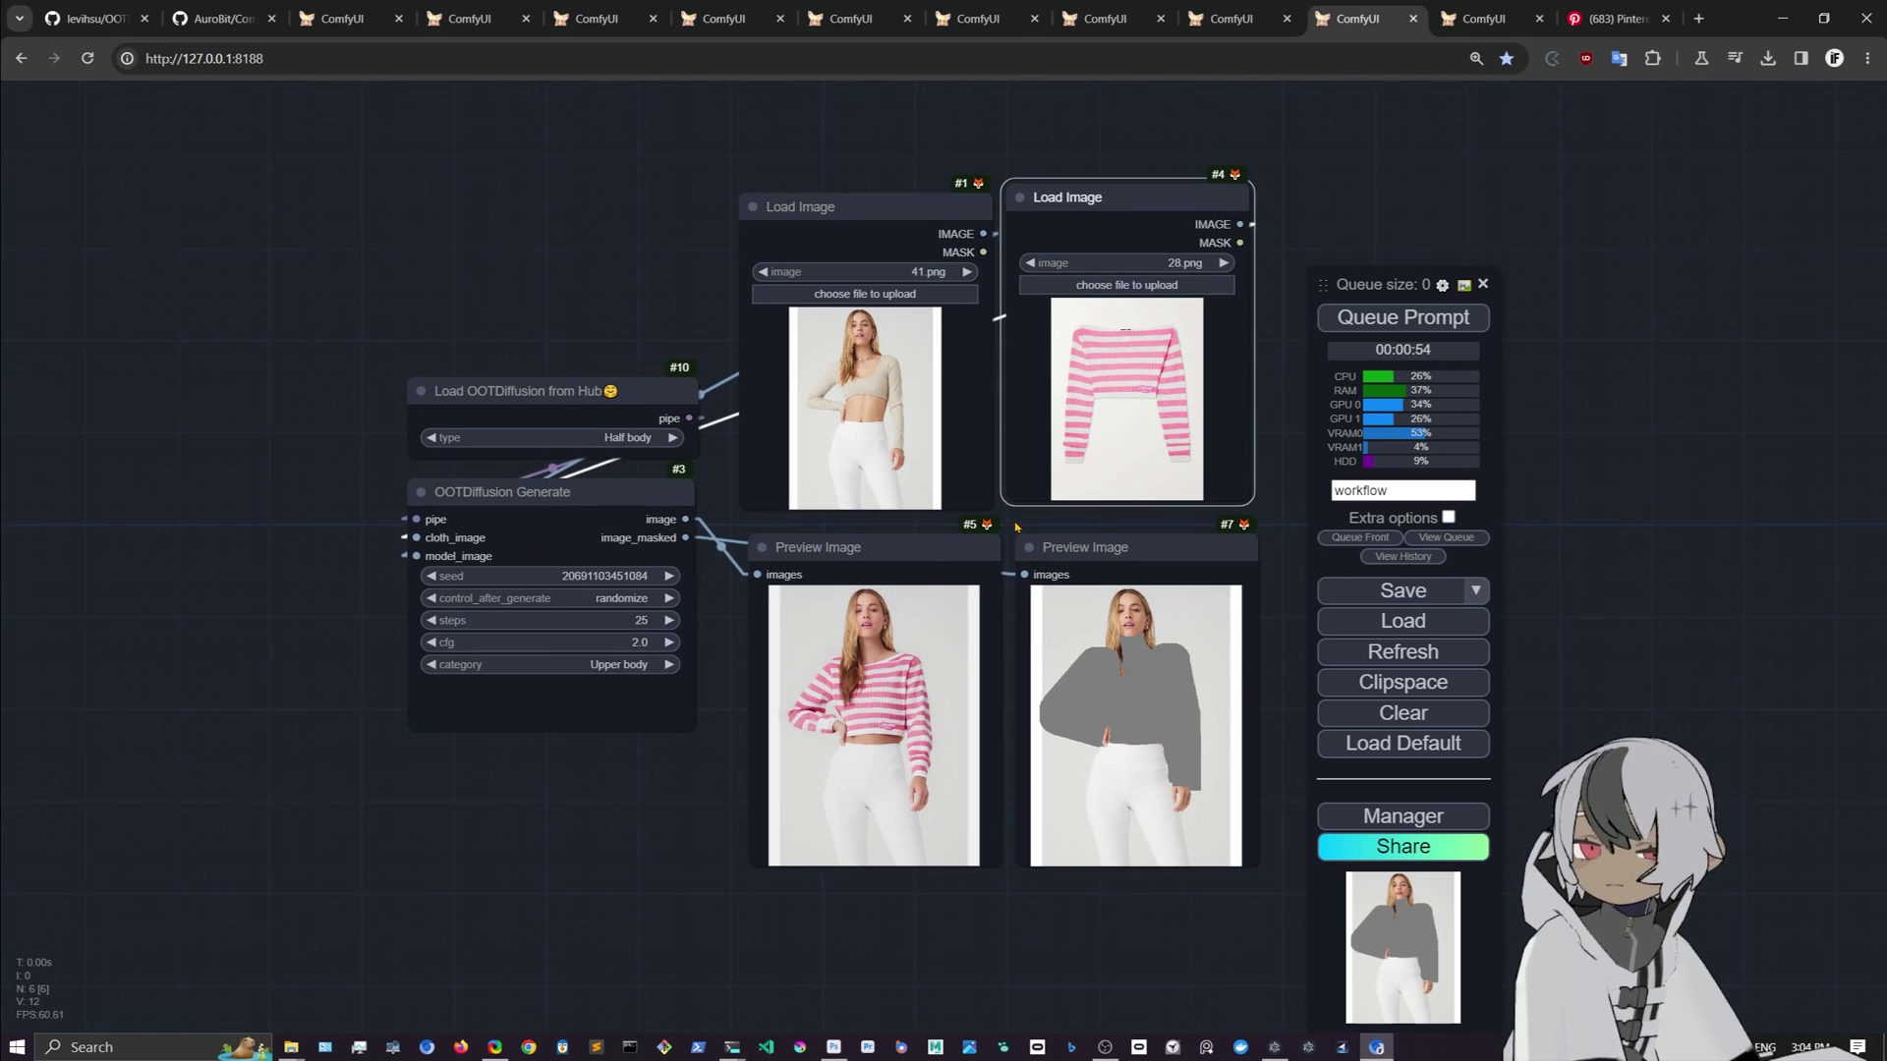
{"action": "left_click_drag", "start_coordinate": [1090, 249], "coordinate": [1099, 258]}
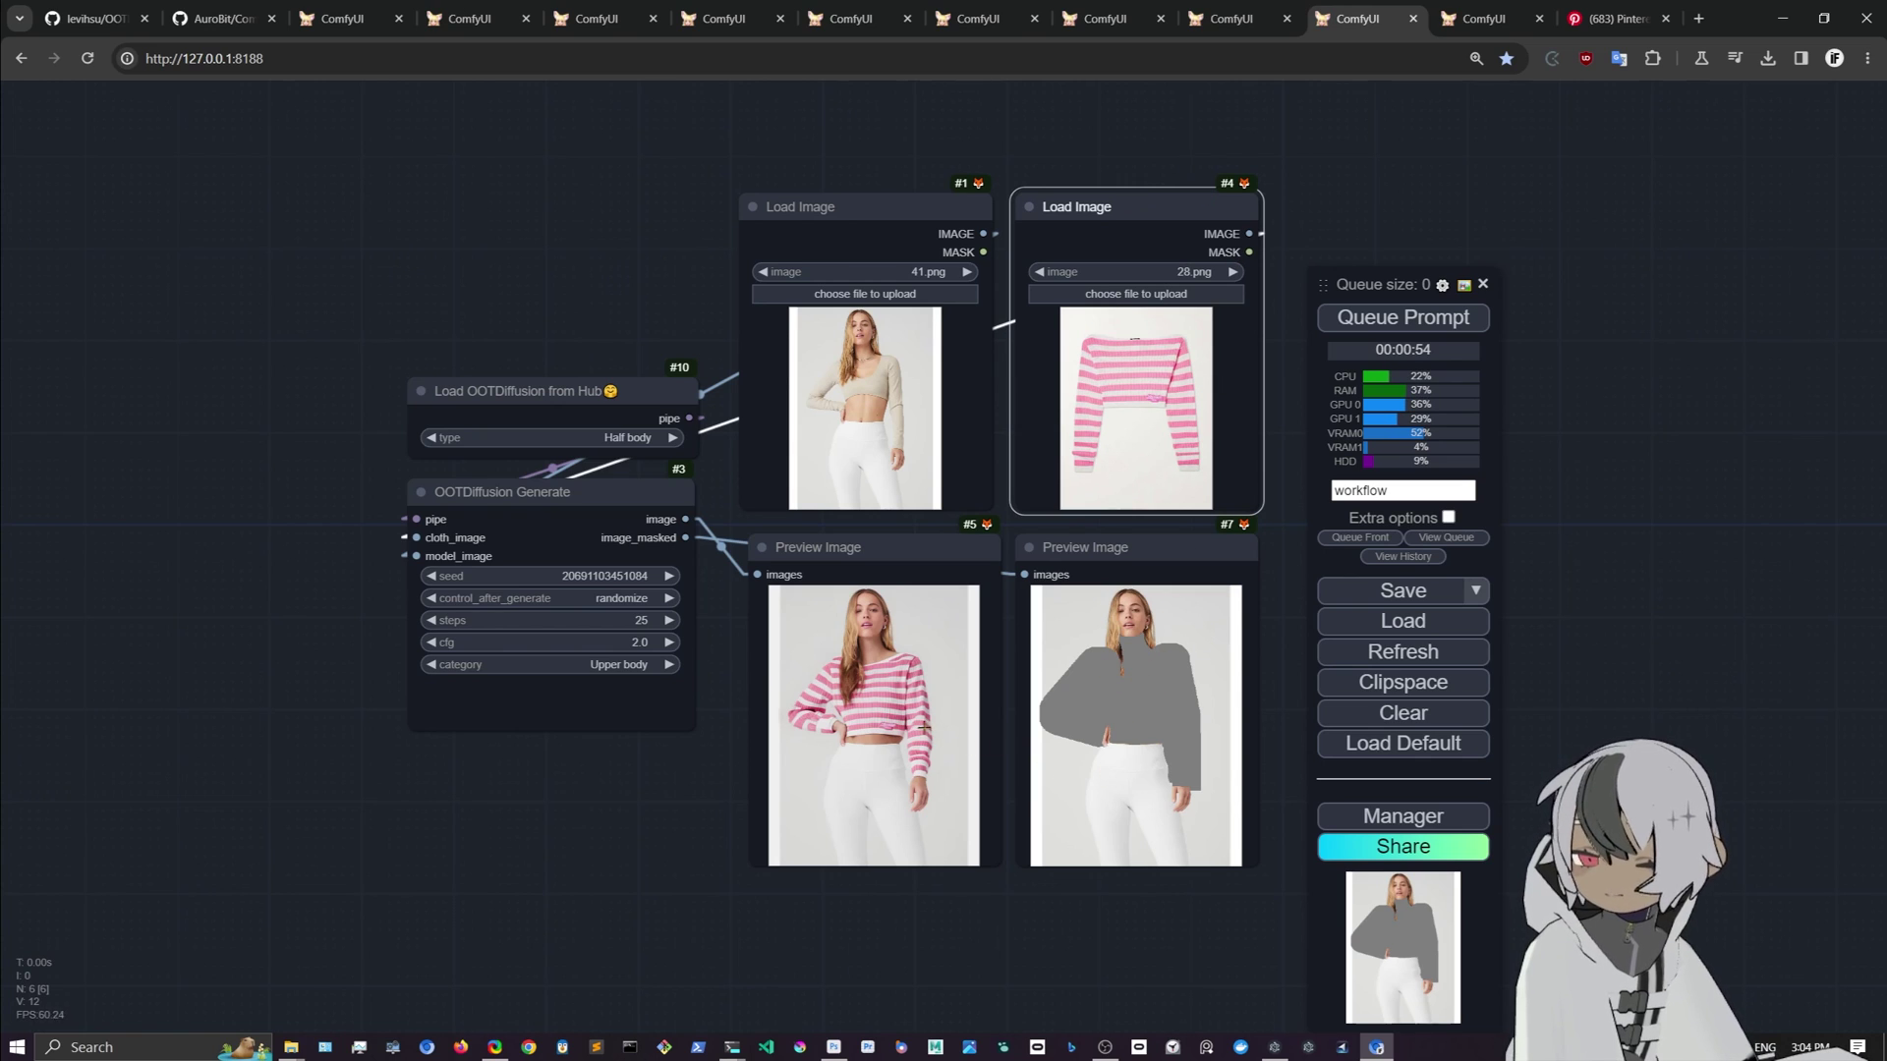
Step: Inspect Preview #7 up close, then raise the Load OOTDiffusion from Hub node above Generate
{"action": "scroll", "coordinate": [1149, 723], "scroll_direction": "up", "scroll_amount": 5}
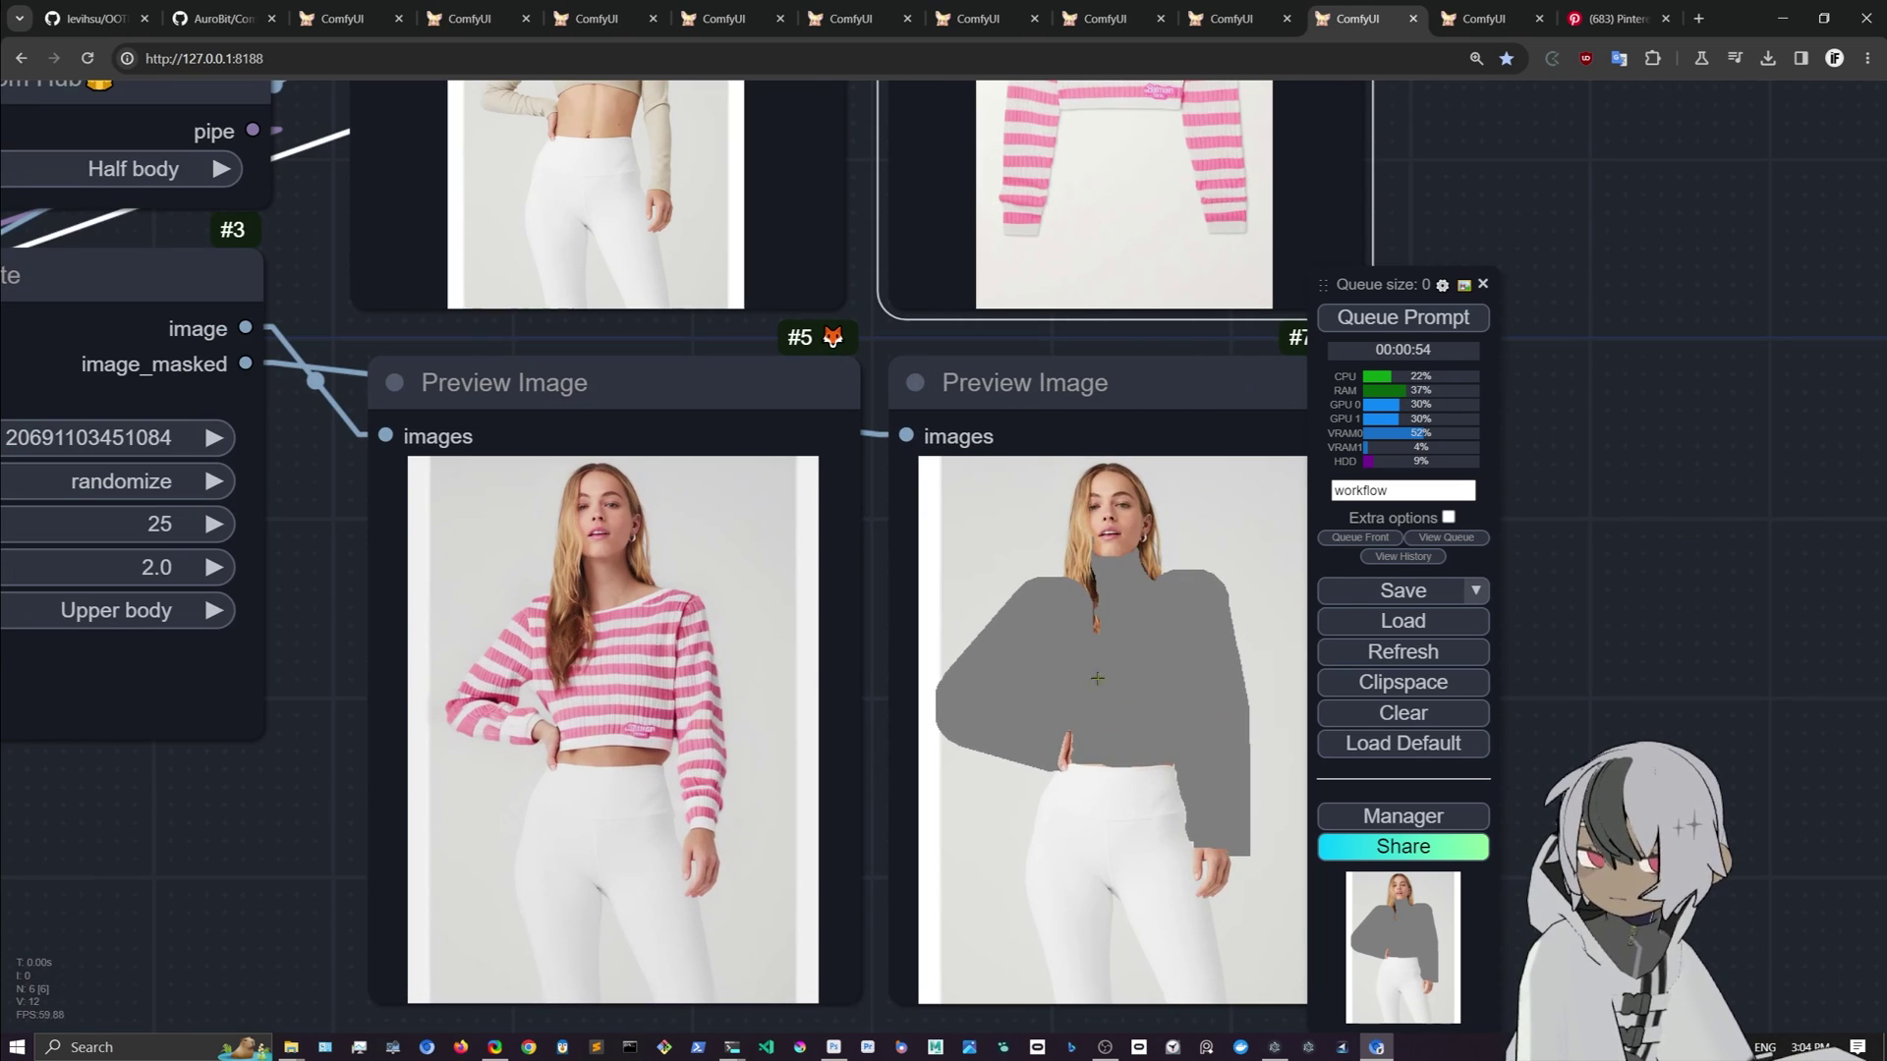
{"action": "scroll", "coordinate": [1070, 686], "scroll_direction": "down", "scroll_amount": 5}
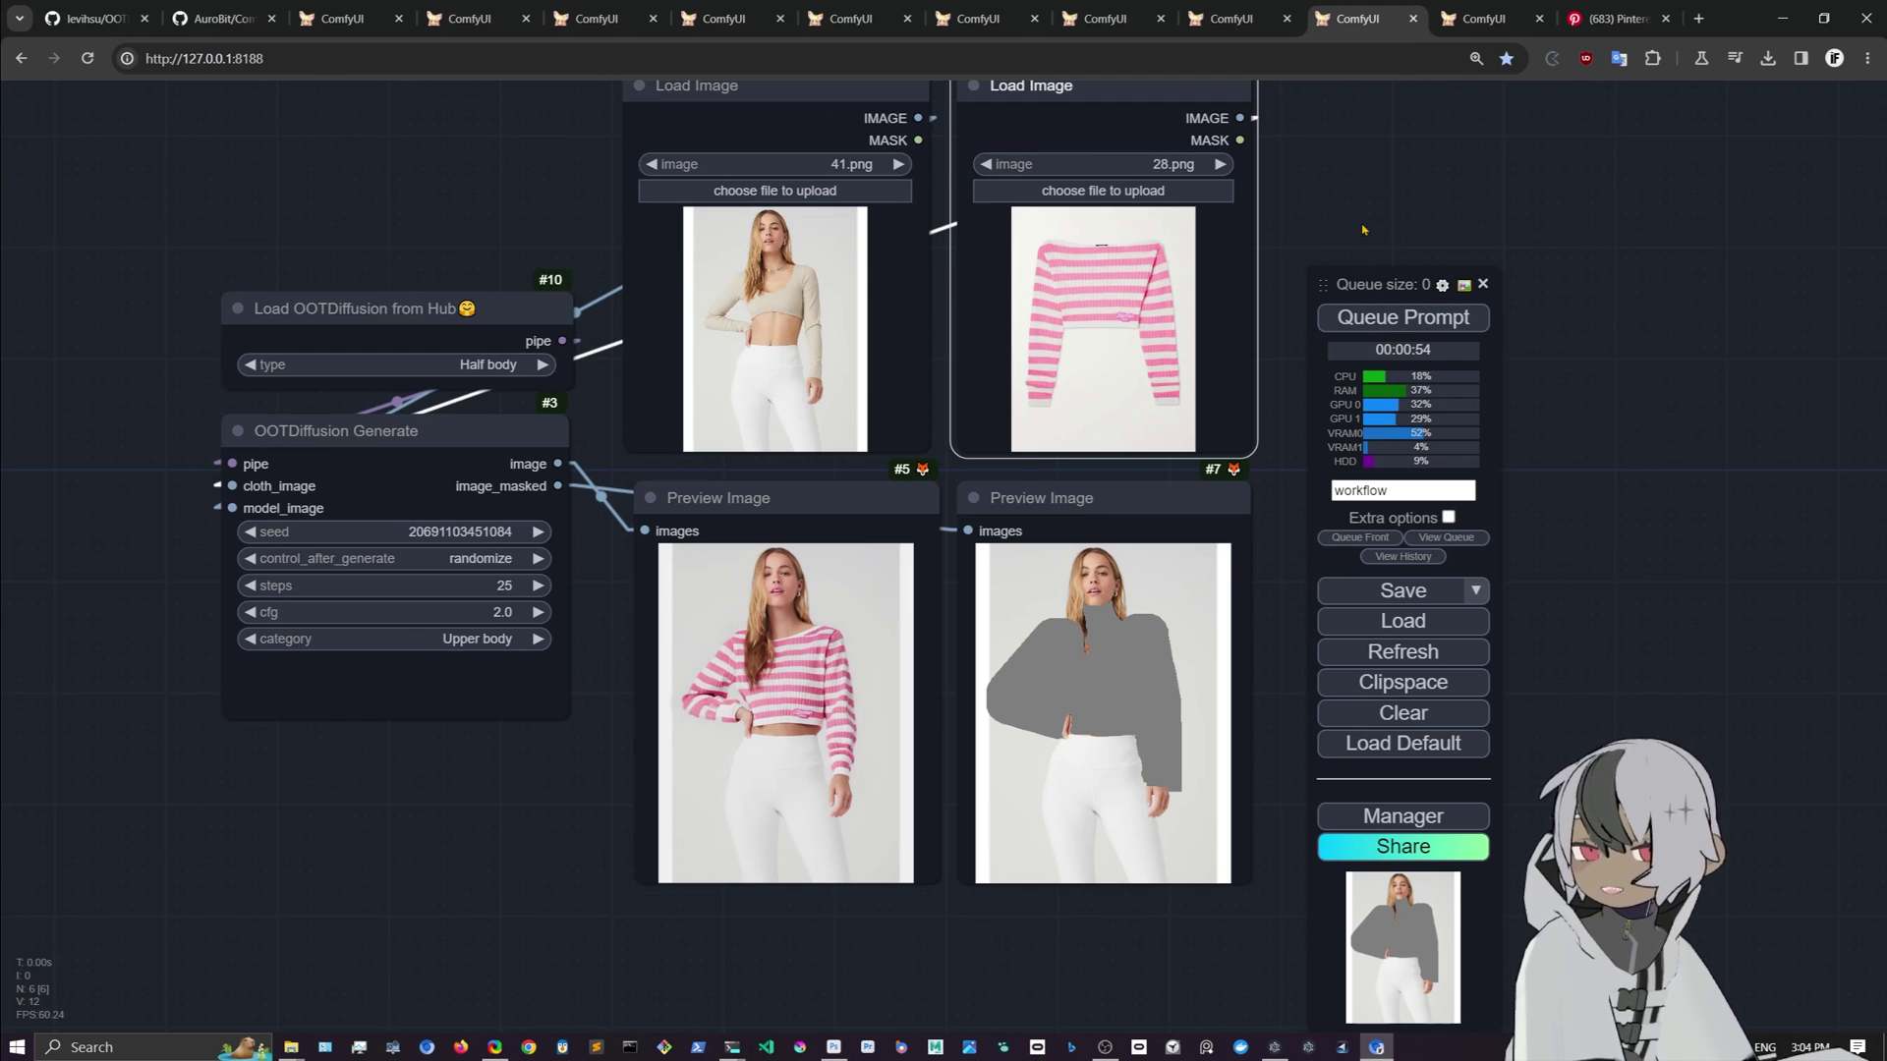
{"action": "scroll", "coordinate": [1363, 226], "scroll_direction": "down", "scroll_amount": 1}
{"action": "scroll", "coordinate": [1269, 502], "scroll_direction": "up", "scroll_amount": 2}
{"action": "scroll", "coordinate": [1269, 502], "scroll_direction": "down", "scroll_amount": 3}
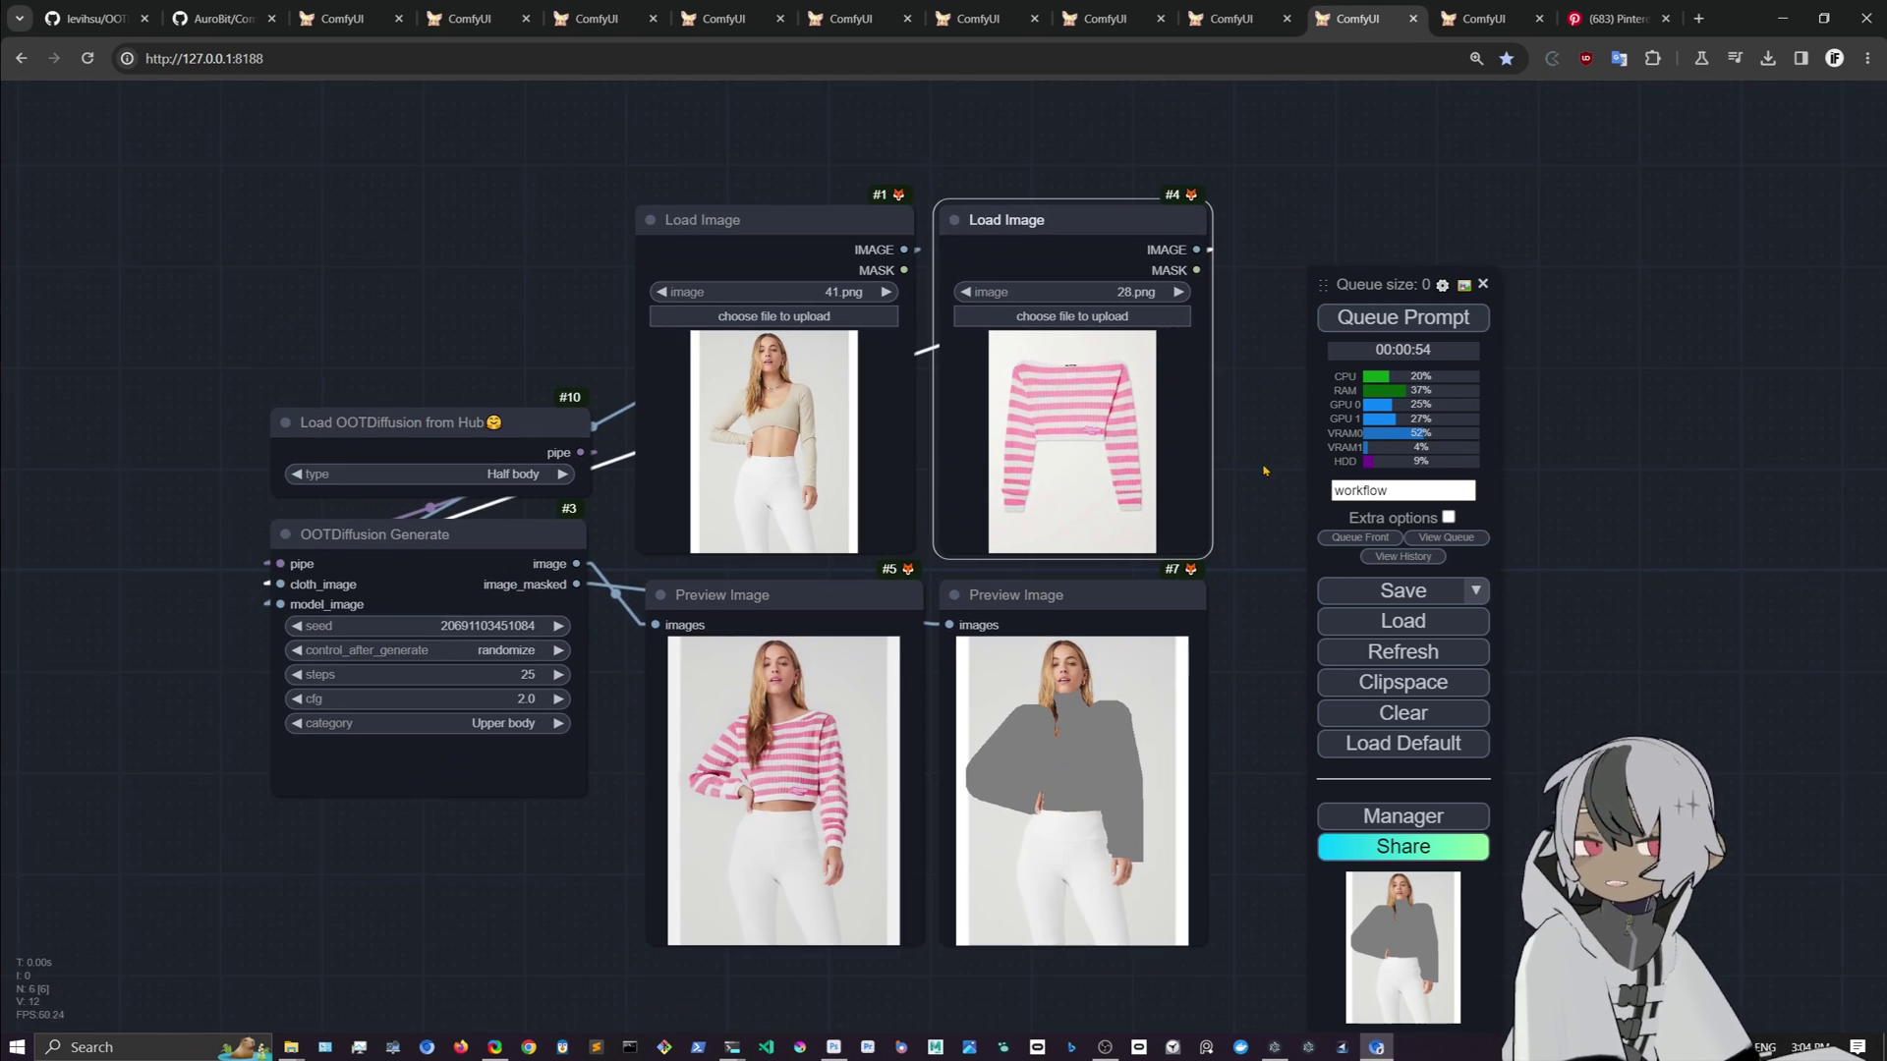
{"action": "scroll", "coordinate": [813, 743], "scroll_direction": "up", "scroll_amount": 3}
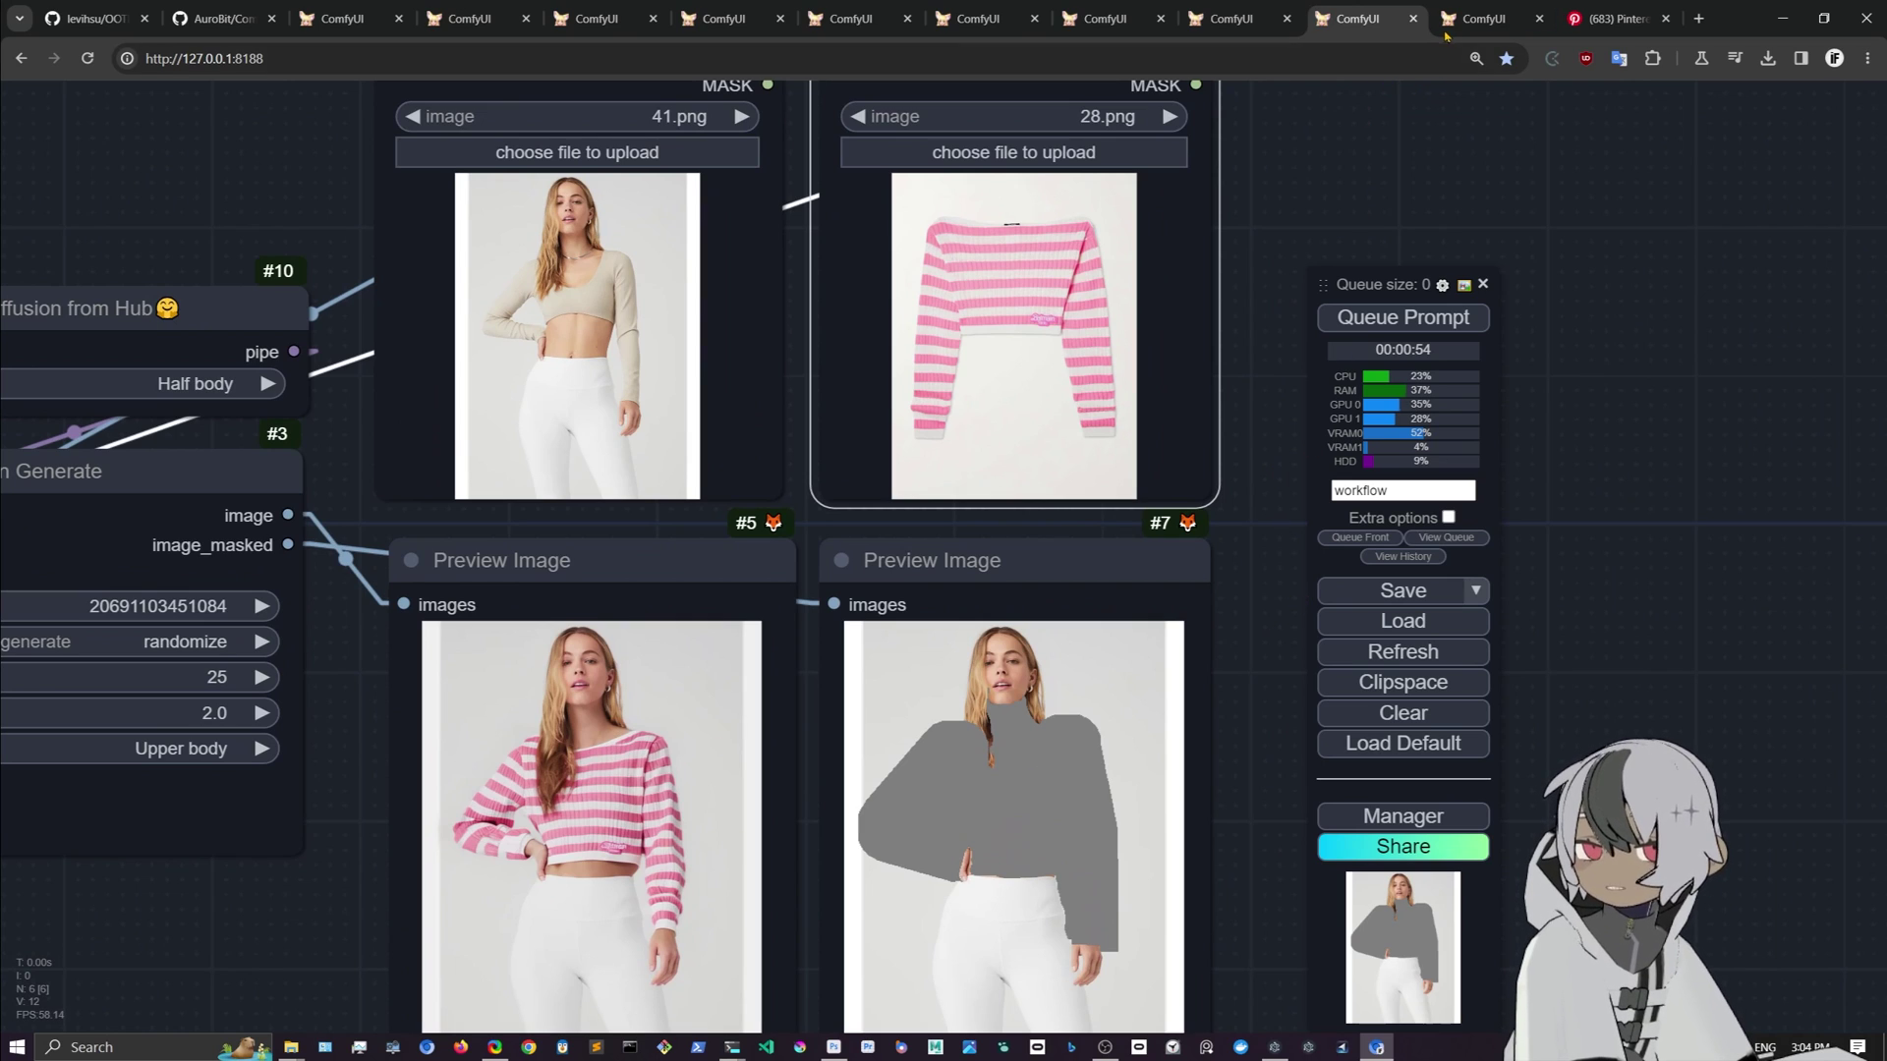
{"action": "mouse_move", "coordinate": [1468, 31]}
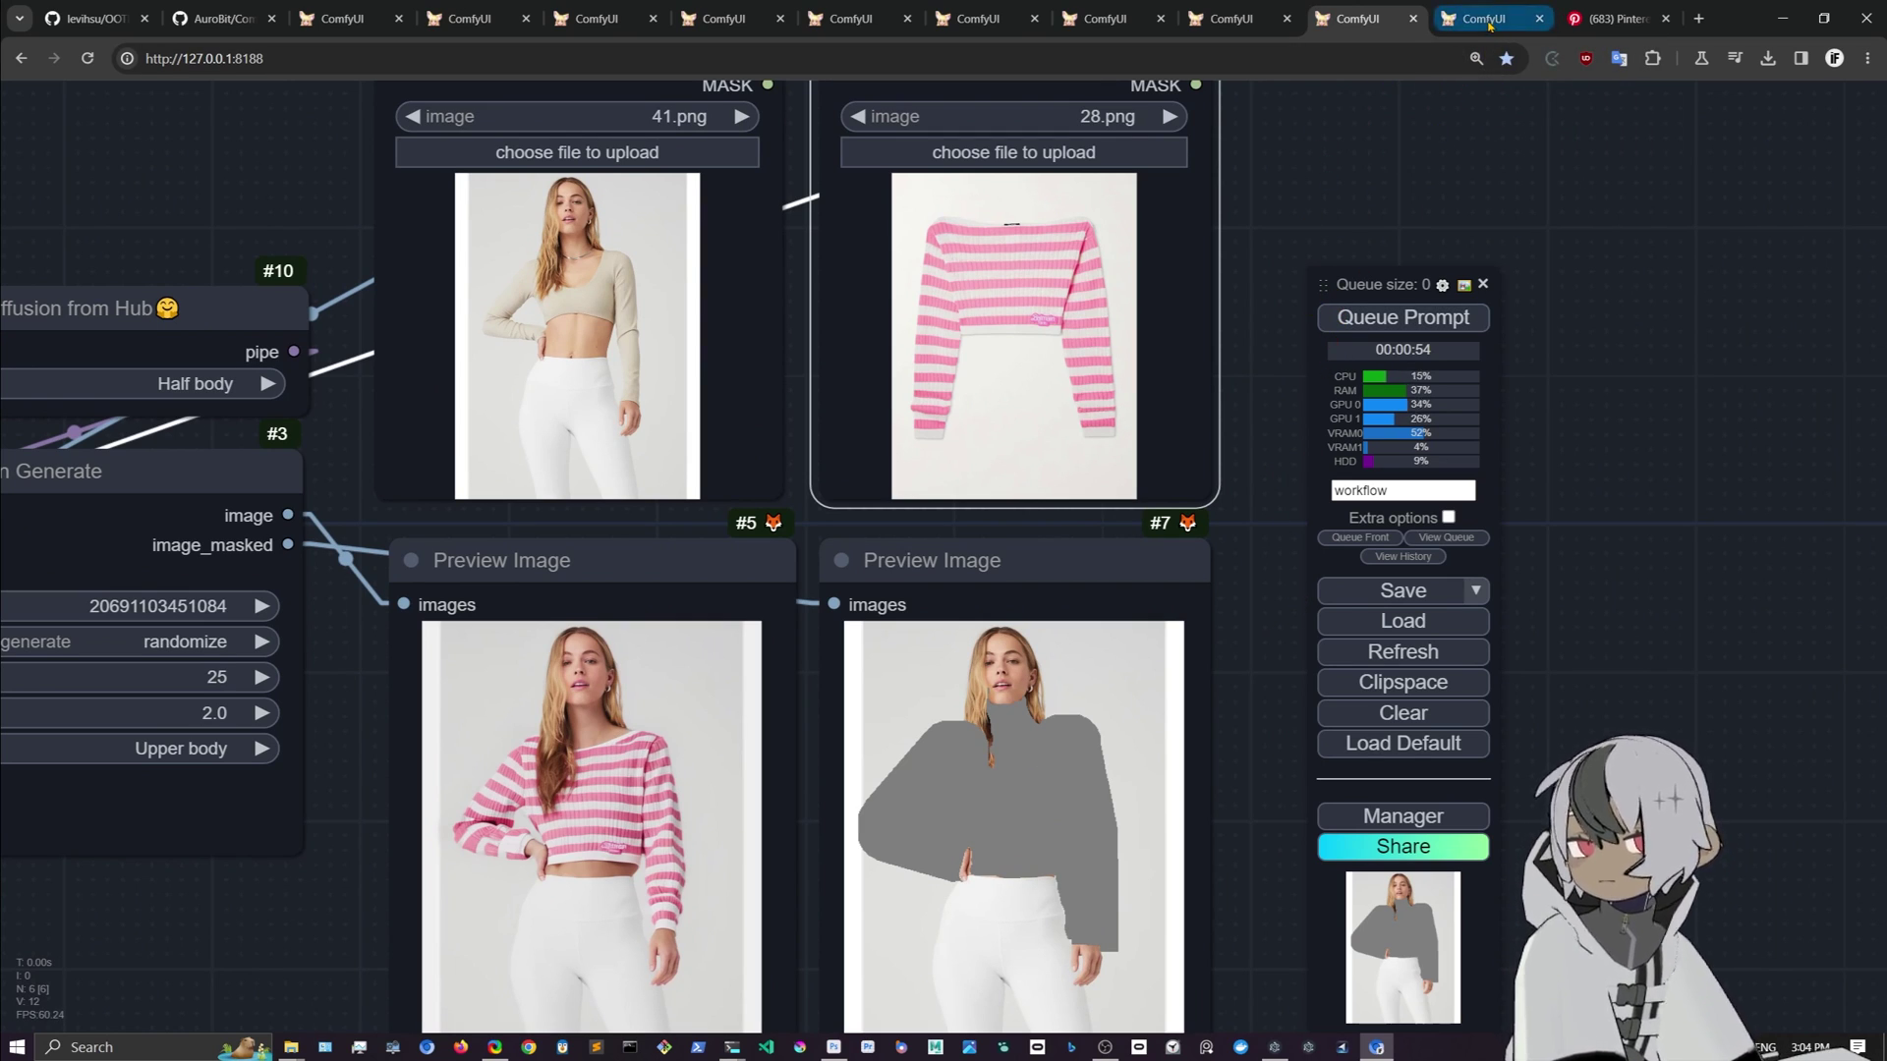
{"action": "scroll", "coordinate": [1384, 211], "scroll_direction": "down", "scroll_amount": 3}
{"action": "left_click_drag", "start_coordinate": [1385, 211], "coordinate": [1308, 318]}
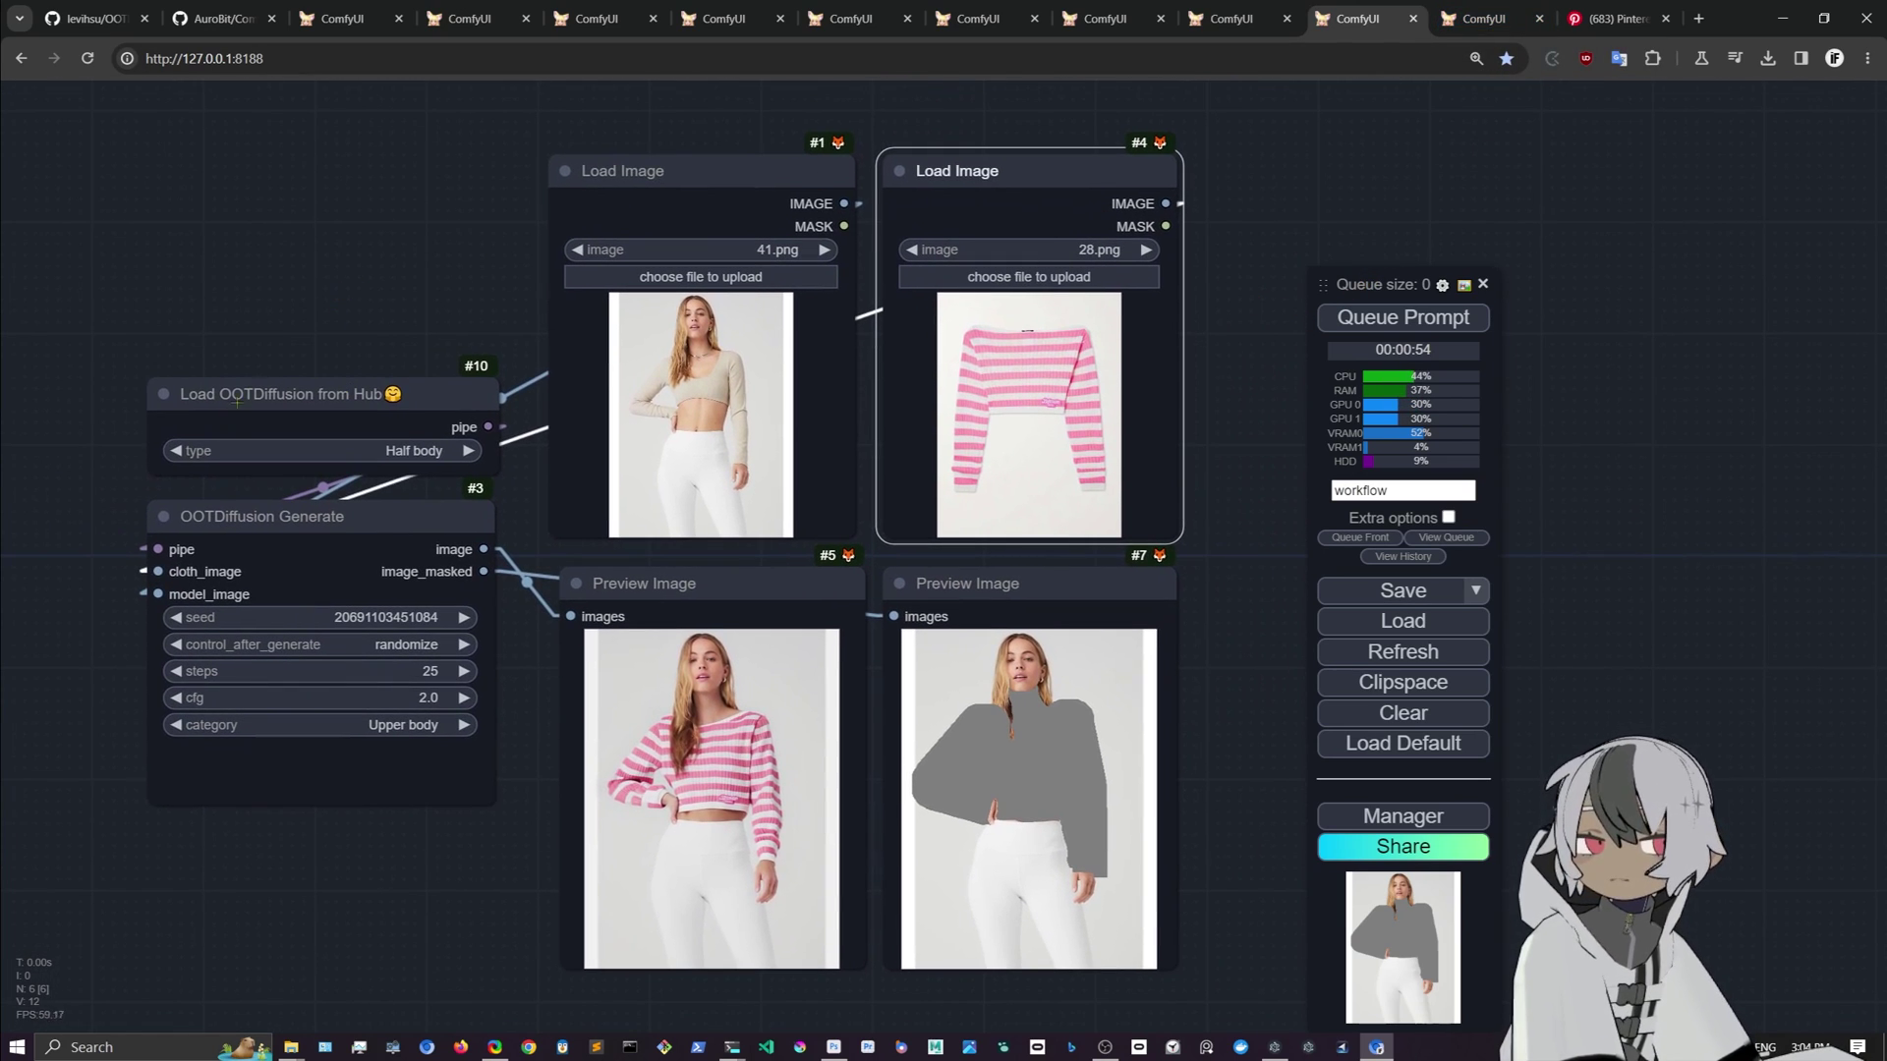
{"action": "left_click_drag", "start_coordinate": [270, 404], "coordinate": [286, 258]}
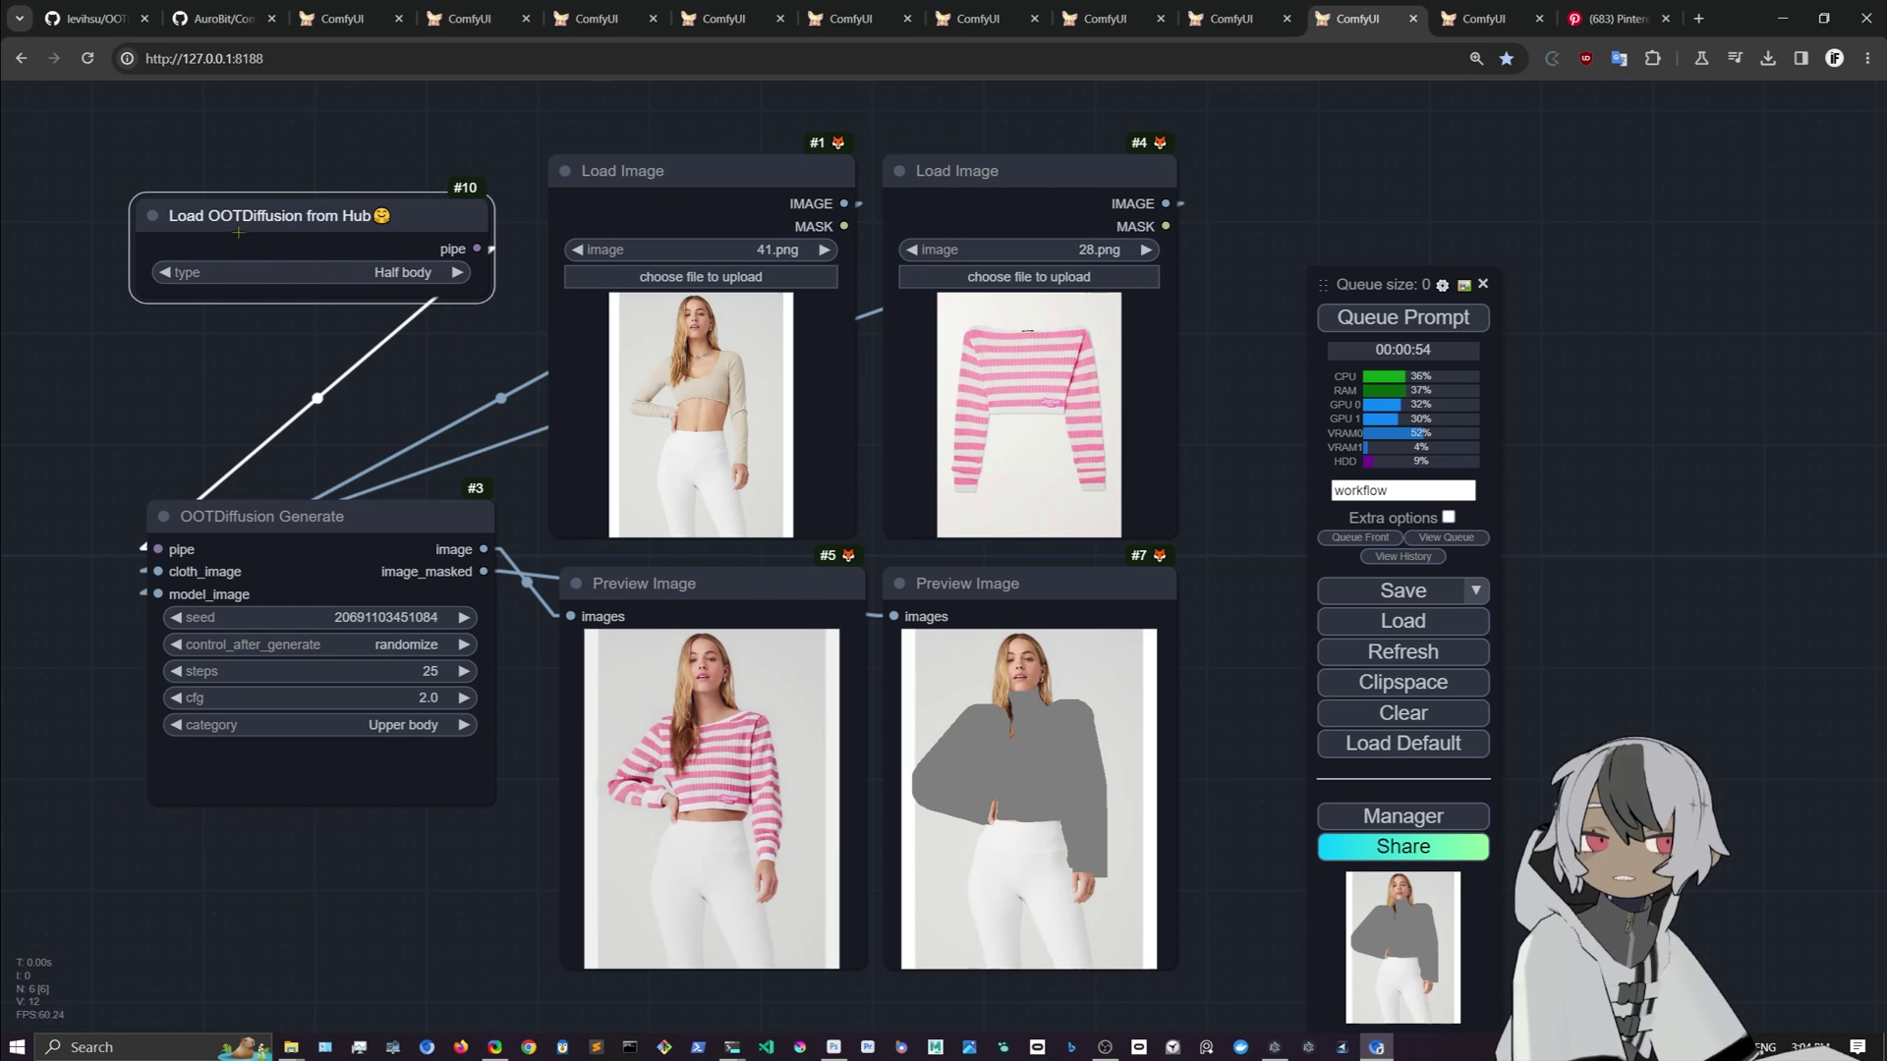